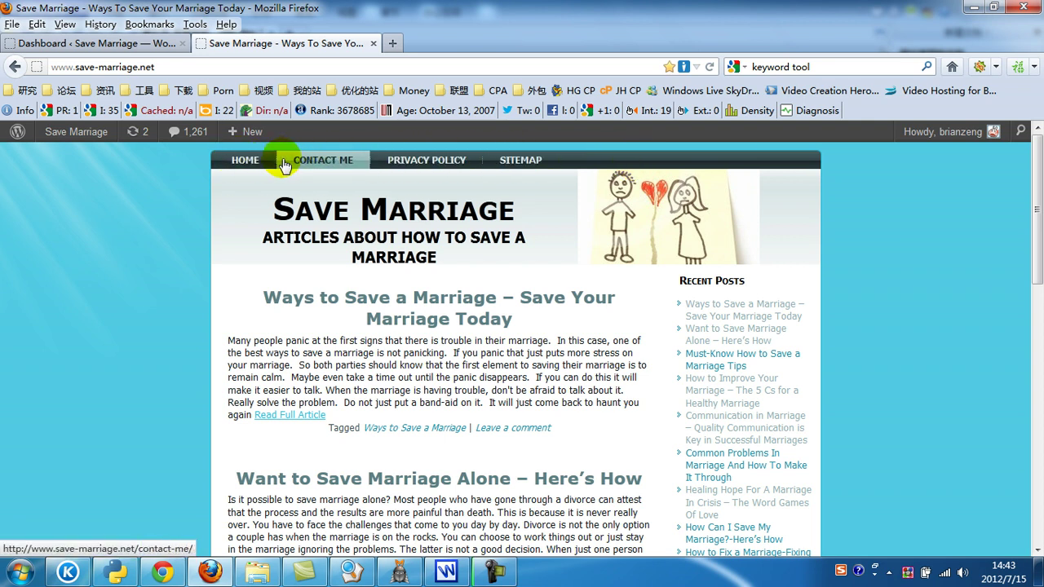
Step: Look over the Save Marriage homepage, from the header and article excerpts down to the tags
{"action": "scroll", "coordinate": [769, 315], "scroll_direction": "down", "scroll_amount": 7}
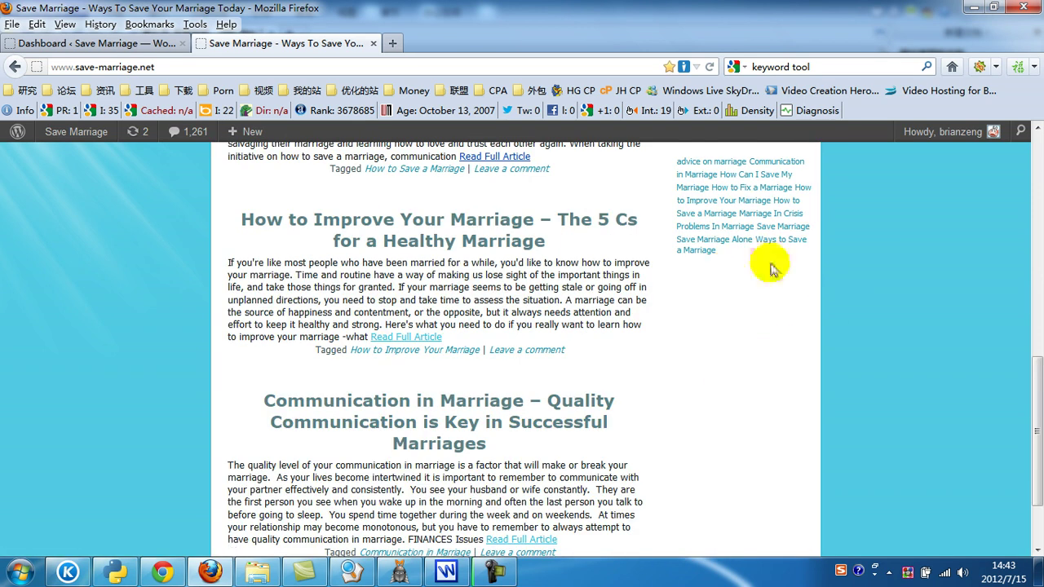
{"action": "scroll", "coordinate": [817, 346], "scroll_direction": "up", "scroll_amount": 5}
{"action": "scroll", "coordinate": [818, 346], "scroll_direction": "up", "scroll_amount": 3}
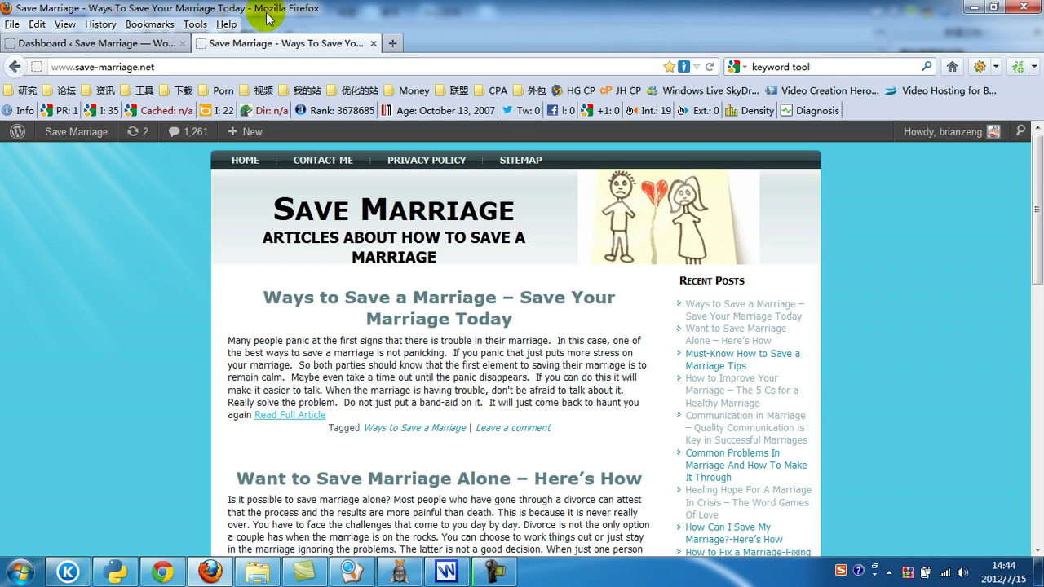
{"action": "scroll", "coordinate": [647, 288], "scroll_direction": "down", "scroll_amount": 15}
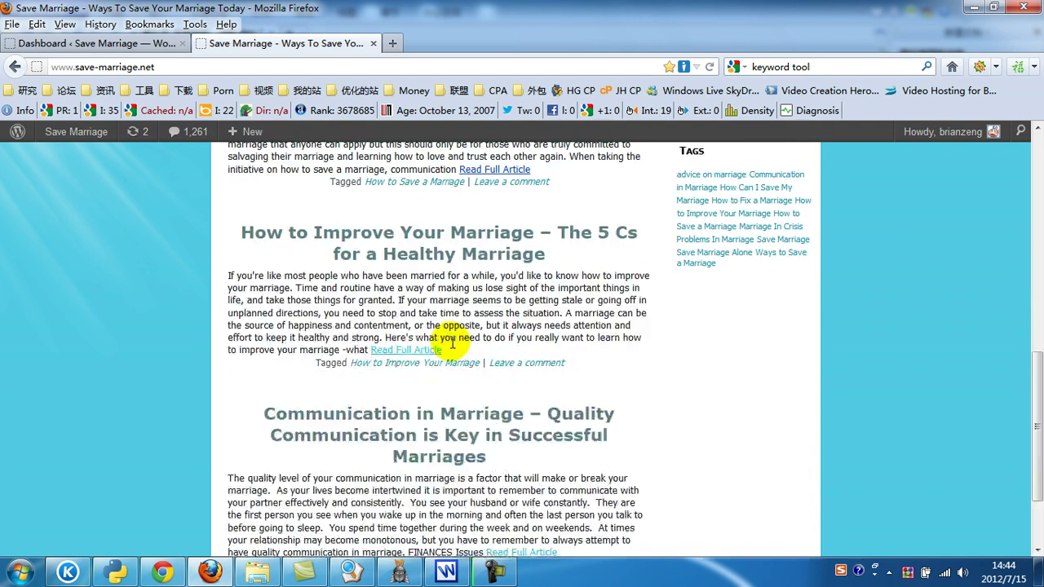
{"action": "scroll", "coordinate": [453, 349], "scroll_direction": "up", "scroll_amount": 15}
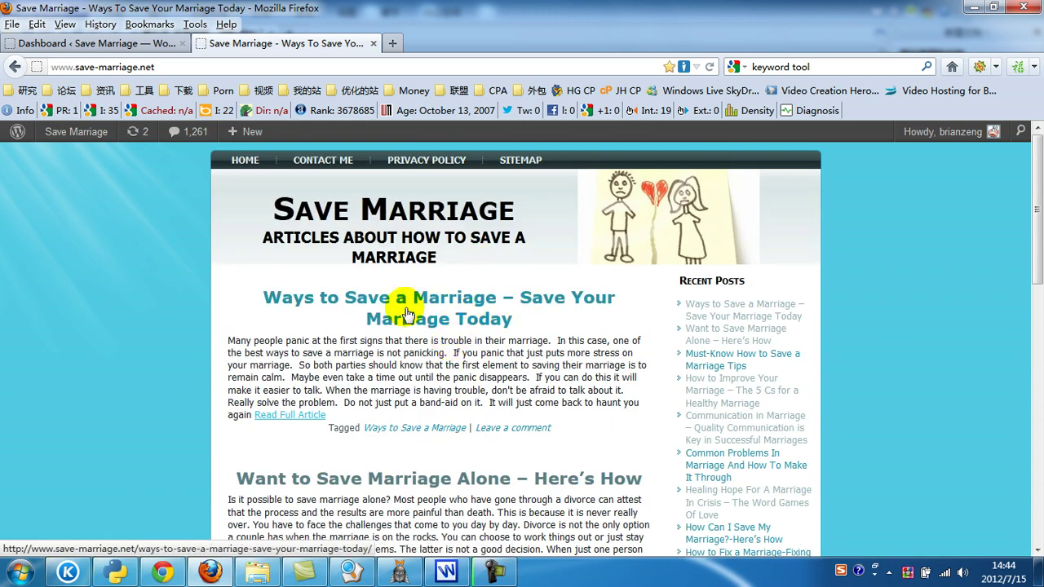
Step: Open the site's General Settings and compare the site title and tagline with the header of the live homepage
{"action": "left_click", "coordinate": [81, 43]}
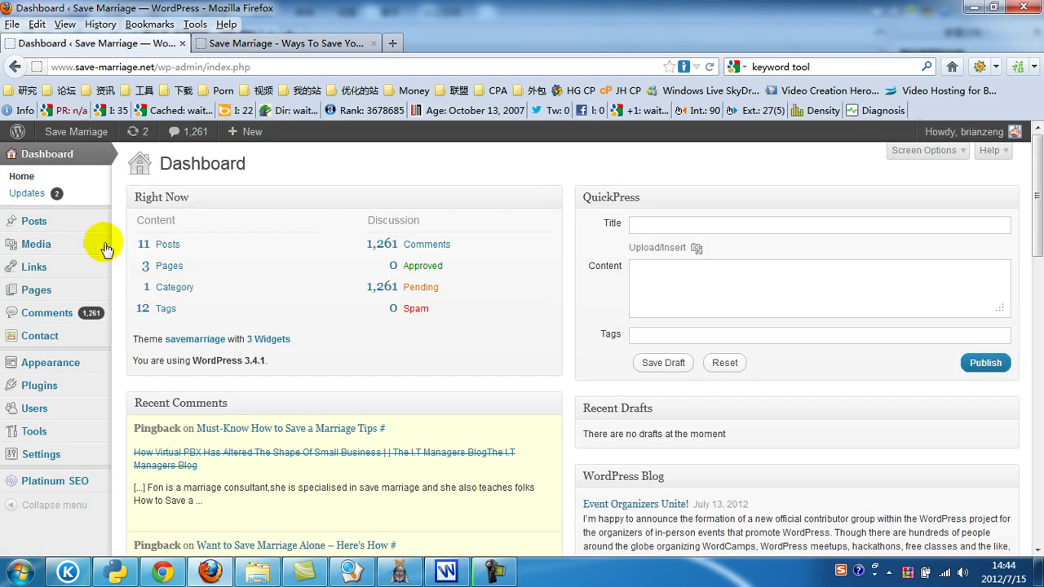
{"action": "left_click", "coordinate": [16, 455]}
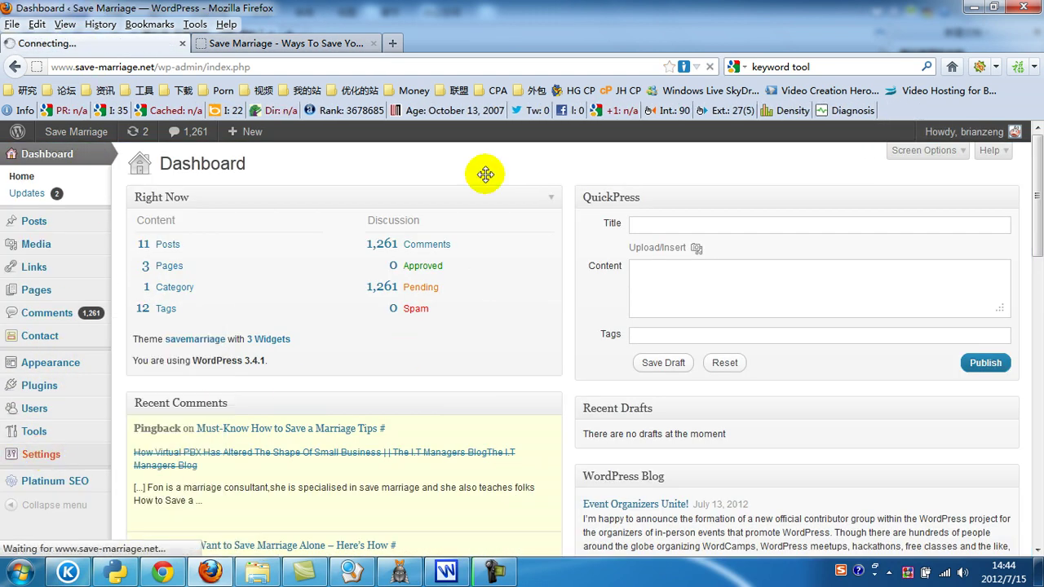
{"action": "left_click", "coordinate": [296, 45]}
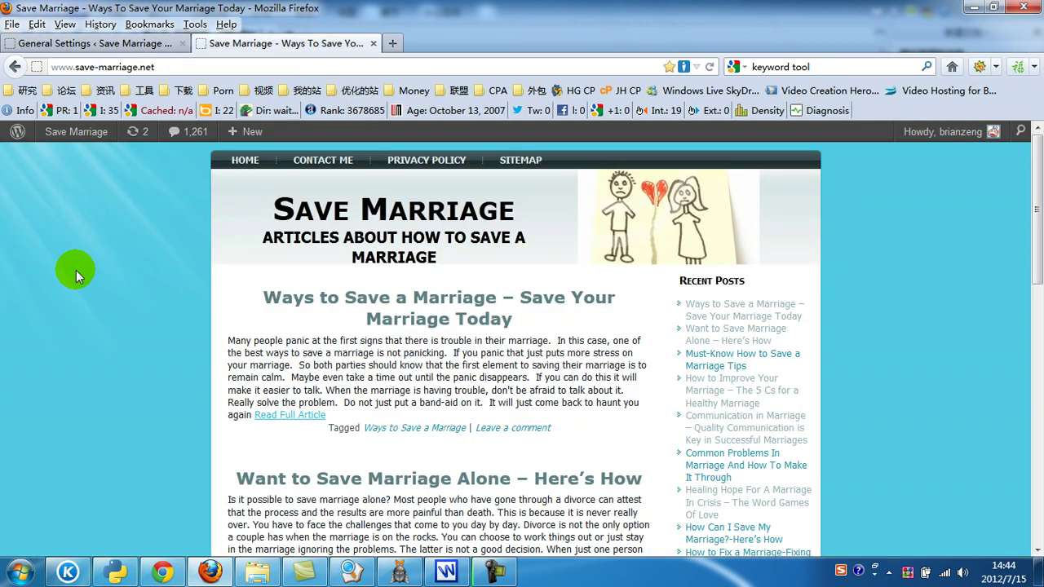
{"action": "left_click", "coordinate": [82, 43]}
{"action": "scroll", "coordinate": [481, 273], "scroll_direction": "down", "scroll_amount": 1}
{"action": "scroll", "coordinate": [481, 269], "scroll_direction": "up", "scroll_amount": 1}
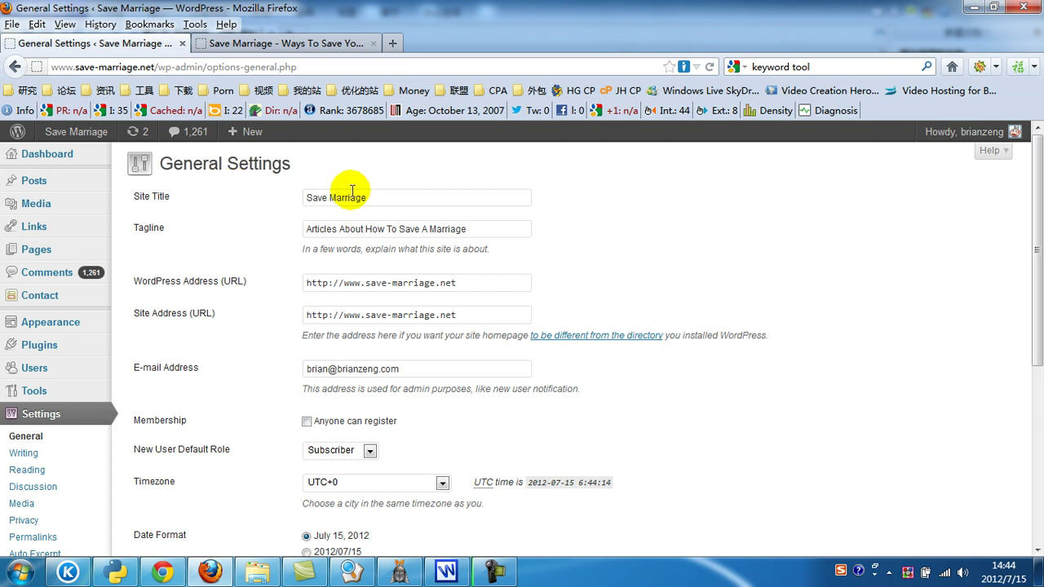
{"action": "left_click", "coordinate": [282, 43]}
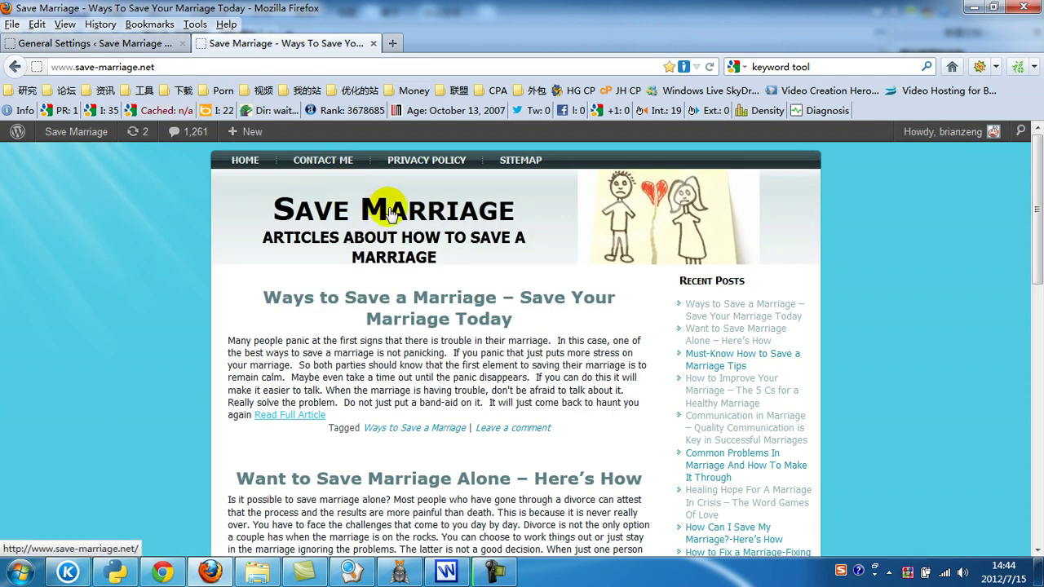
{"action": "left_click", "coordinate": [77, 43]}
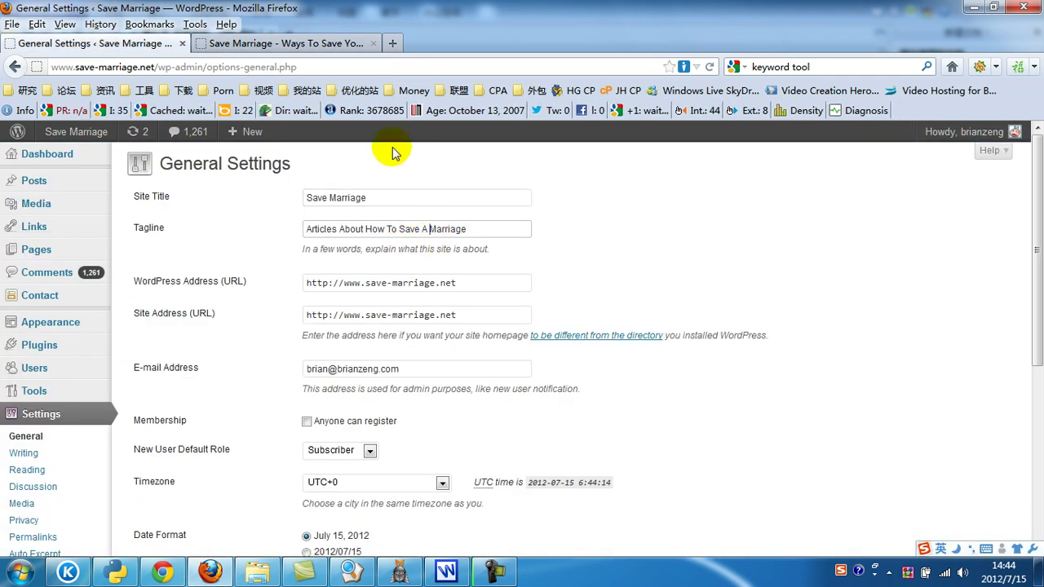
{"action": "left_click", "coordinate": [322, 45]}
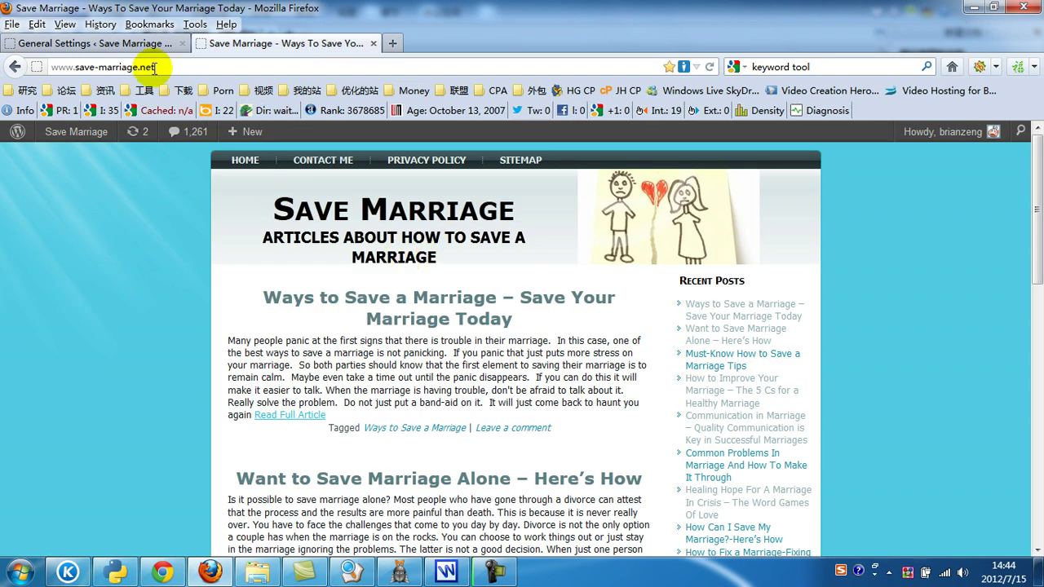
{"action": "left_click", "coordinate": [110, 43]}
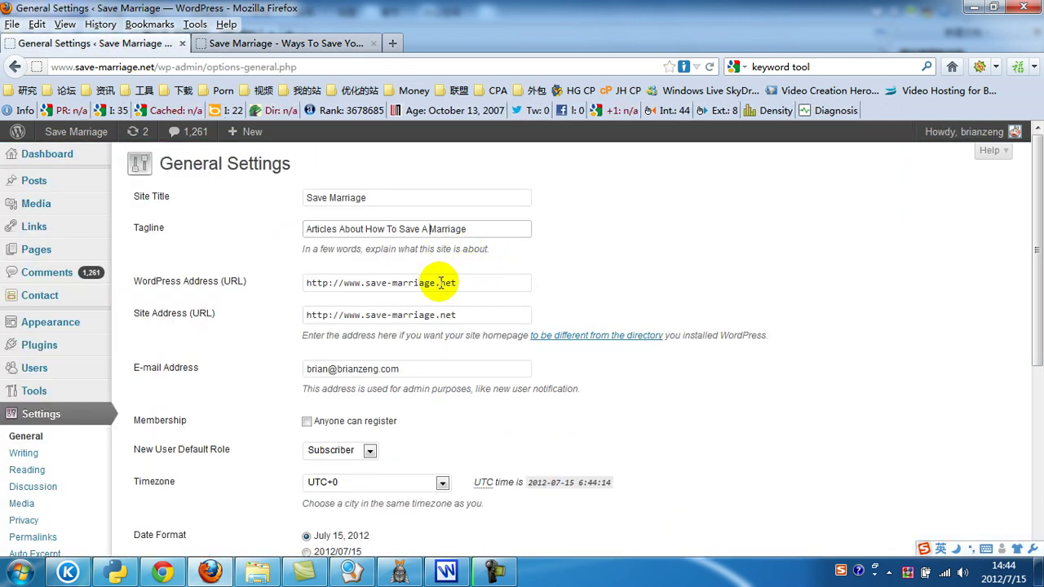
Step: Review the WordPress address and the membership, timezone, date and time format options in the General Settings
{"action": "left_click_drag", "start_coordinate": [477, 282], "coordinate": [325, 283]}
{"action": "left_click", "coordinate": [579, 291]}
{"action": "triple_click", "coordinate": [326, 282]}
{"action": "left_click", "coordinate": [346, 284]}
{"action": "scroll", "coordinate": [407, 326], "scroll_direction": "down", "scroll_amount": 4}
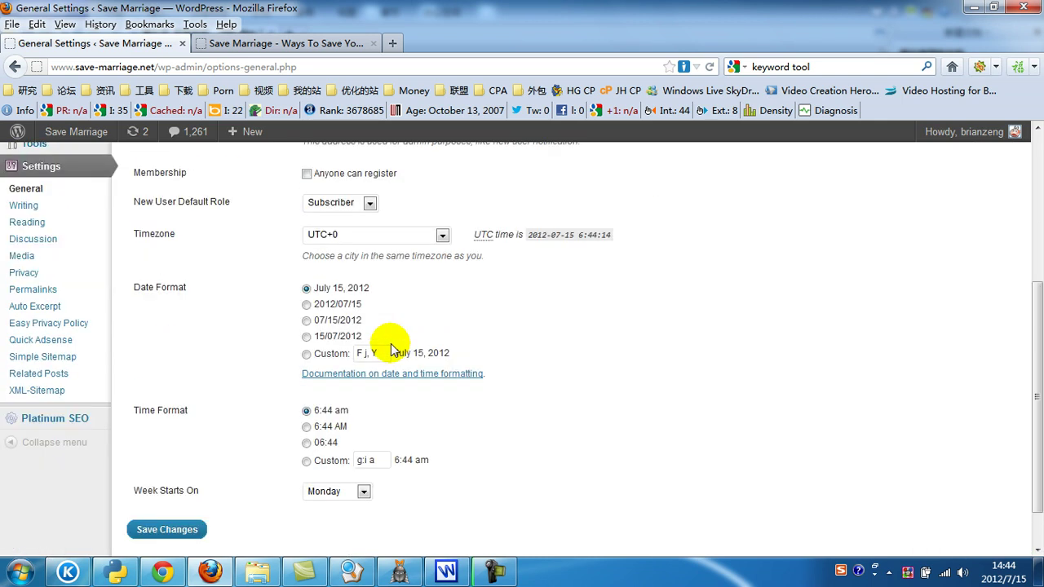
{"action": "scroll", "coordinate": [465, 364], "scroll_direction": "up", "scroll_amount": 4}
{"action": "scroll", "coordinate": [367, 343], "scroll_direction": "down", "scroll_amount": 4}
{"action": "scroll", "coordinate": [204, 285], "scroll_direction": "up", "scroll_amount": 3}
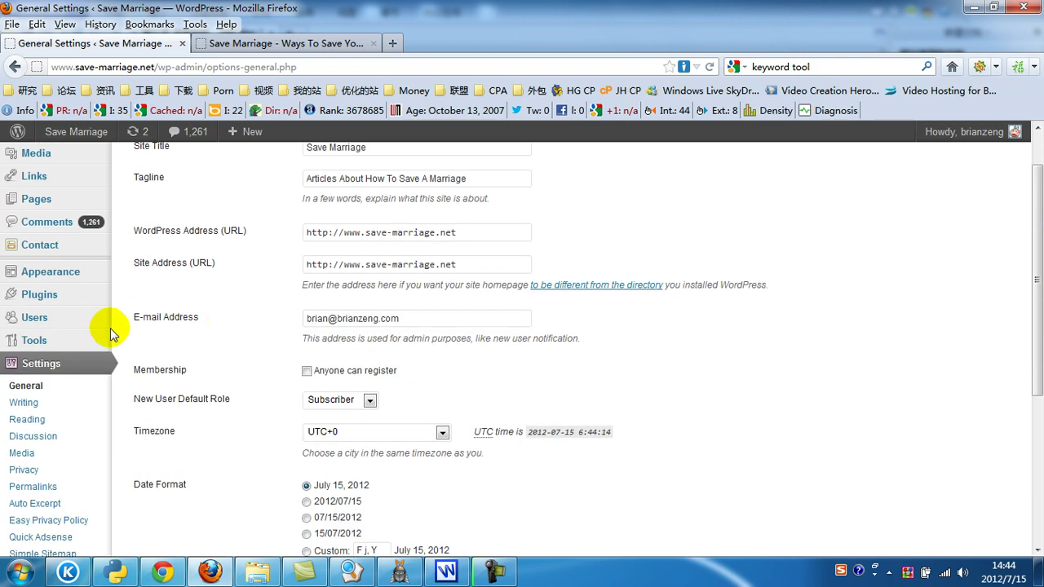
Step: Open the Writing Settings and review the post via e-mail, remote publishing and update services sections
{"action": "left_click", "coordinate": [26, 386]}
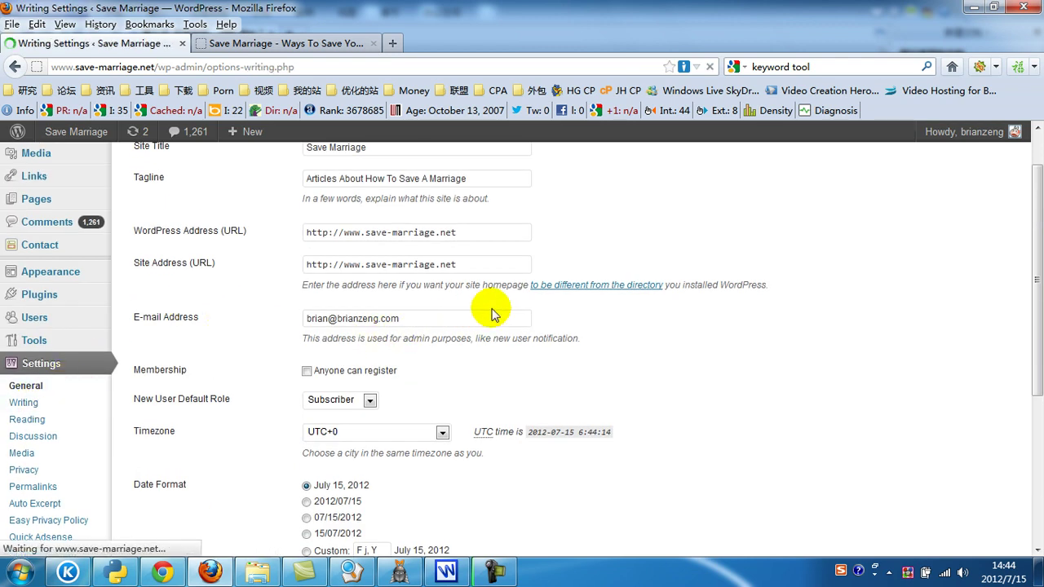
{"action": "scroll", "coordinate": [673, 286], "scroll_direction": "down", "scroll_amount": 4}
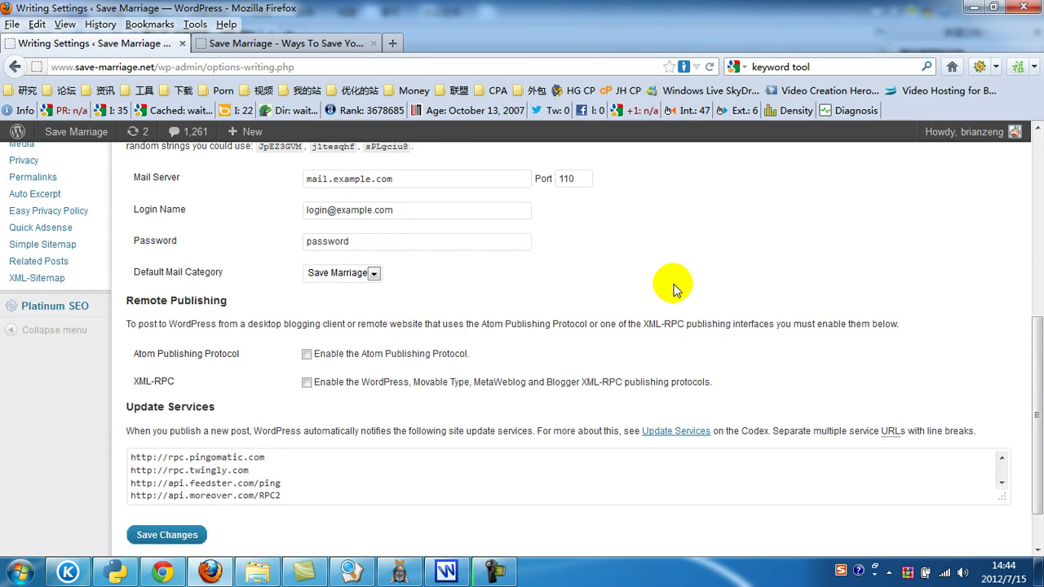
{"action": "scroll", "coordinate": [674, 285], "scroll_direction": "up", "scroll_amount": 4}
{"action": "scroll", "coordinate": [302, 210], "scroll_direction": "down", "scroll_amount": 8}
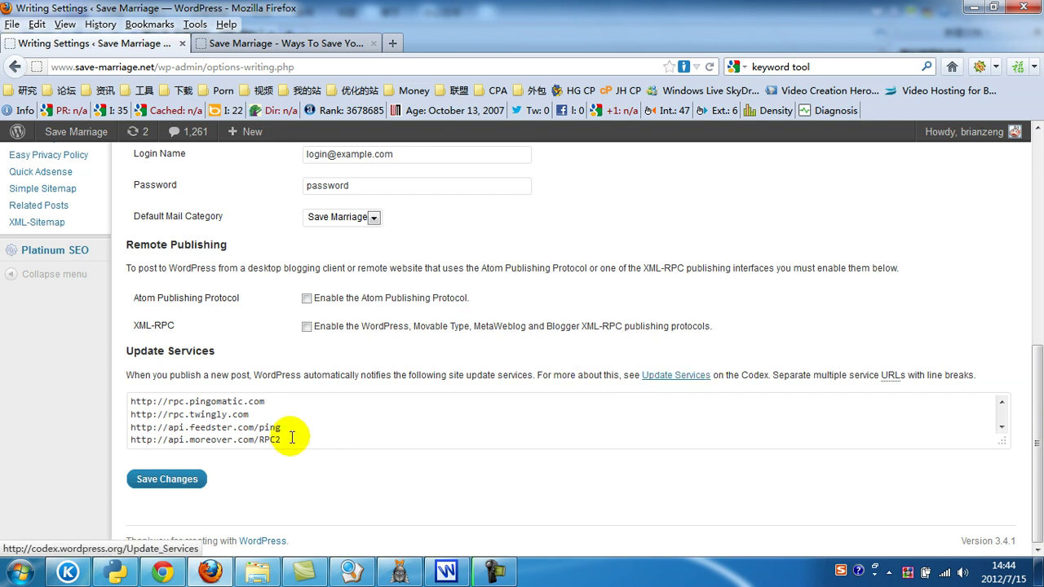
{"action": "scroll", "coordinate": [366, 415], "scroll_direction": "up", "scroll_amount": 5}
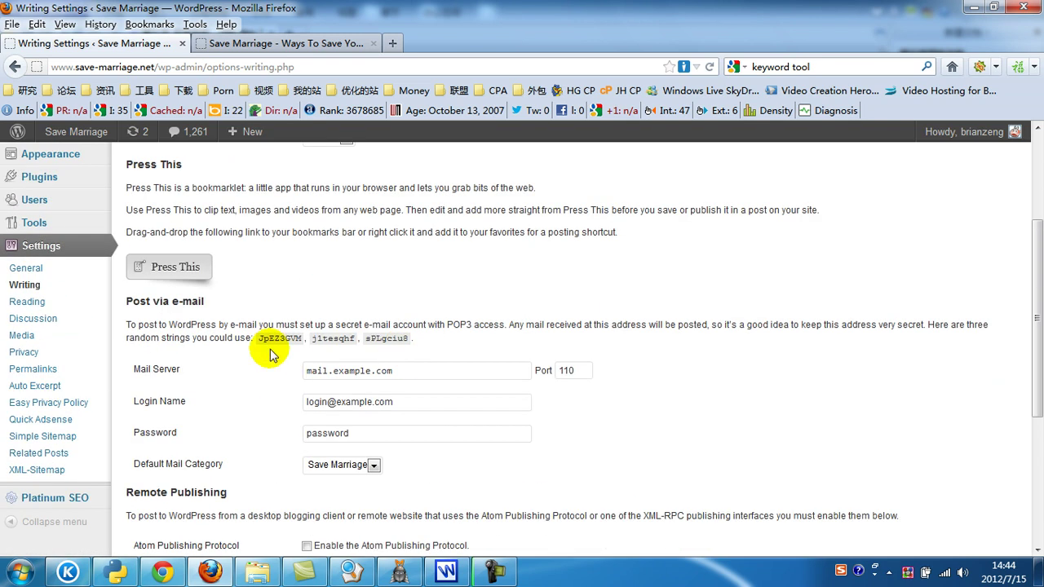
Step: Open the Reading Settings and compare the maximum number of posts per blog page with the live homepage
{"action": "left_click", "coordinate": [27, 301]}
{"action": "scroll", "coordinate": [745, 316], "scroll_direction": "up", "scroll_amount": 3}
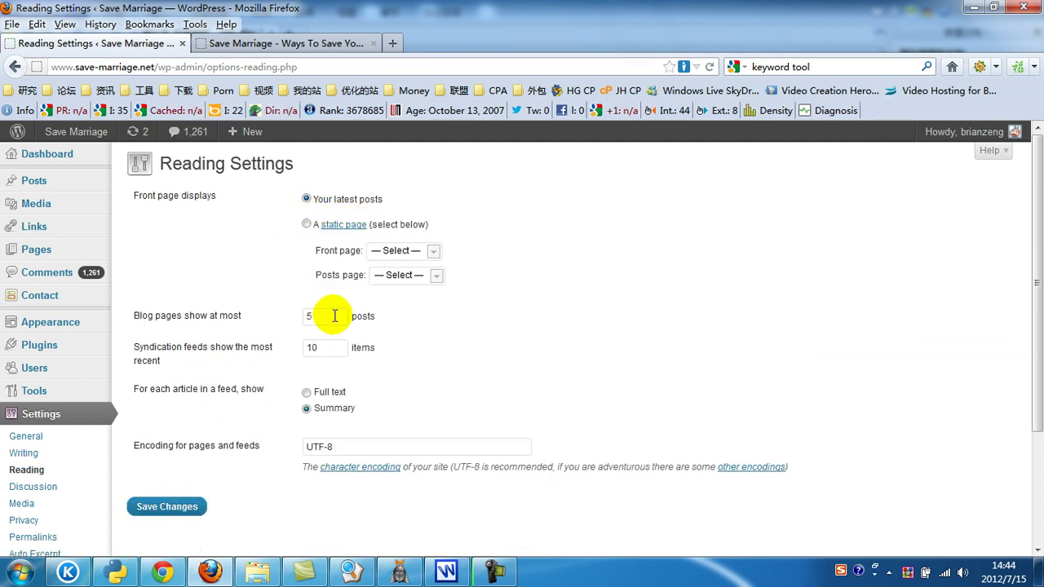
{"action": "left_click", "coordinate": [282, 43]}
{"action": "scroll", "coordinate": [723, 268], "scroll_direction": "down", "scroll_amount": 8}
{"action": "scroll", "coordinate": [723, 275], "scroll_direction": "up", "scroll_amount": 8}
{"action": "left_click", "coordinate": [105, 43]}
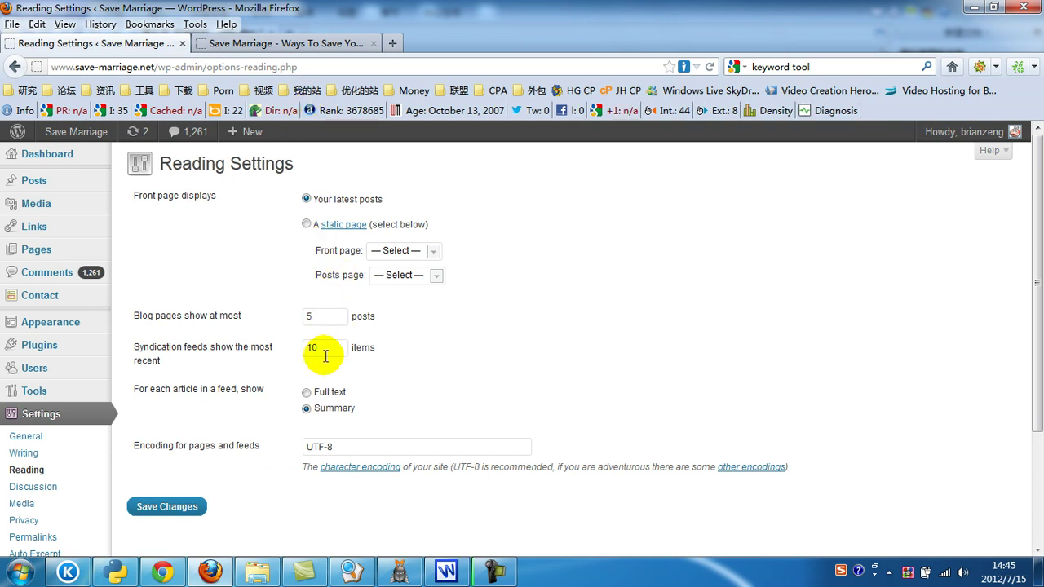
Step: Open the Discussion Settings and review the comment approval and moderation options
{"action": "scroll", "coordinate": [359, 471], "scroll_direction": "down", "scroll_amount": 3}
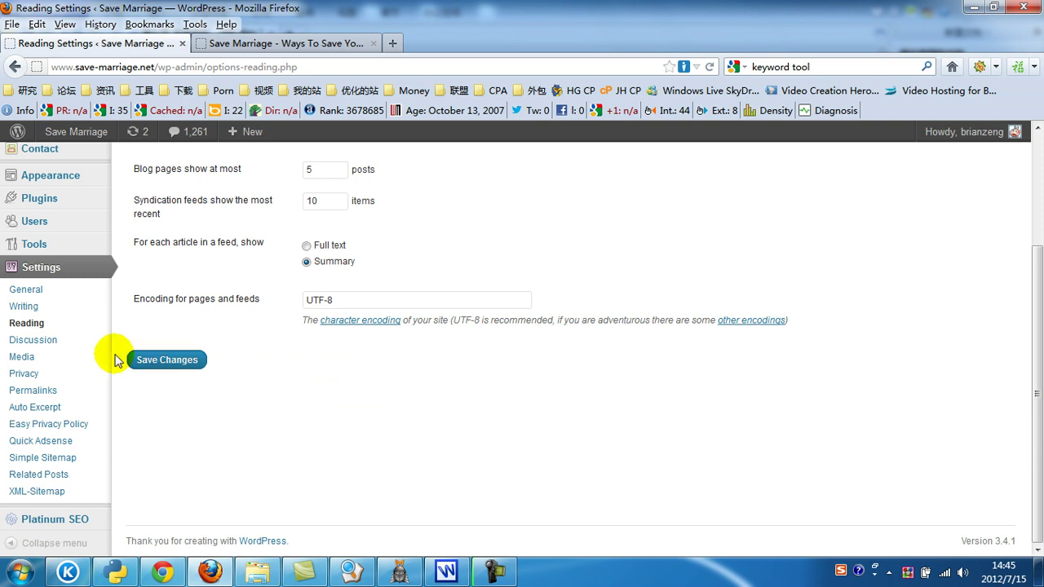
{"action": "left_click", "coordinate": [36, 339]}
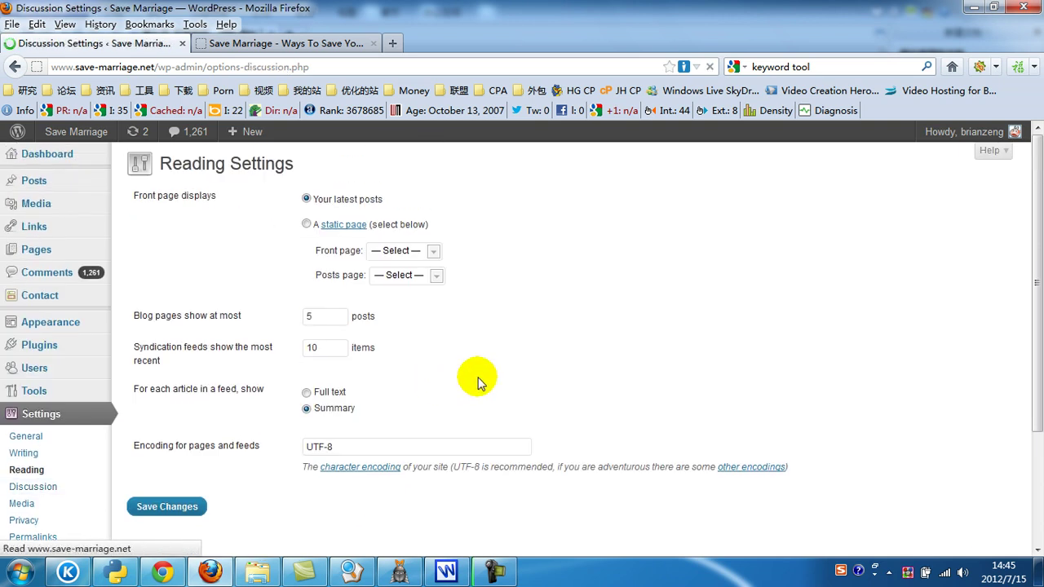
{"action": "scroll", "coordinate": [245, 302], "scroll_direction": "down", "scroll_amount": 3}
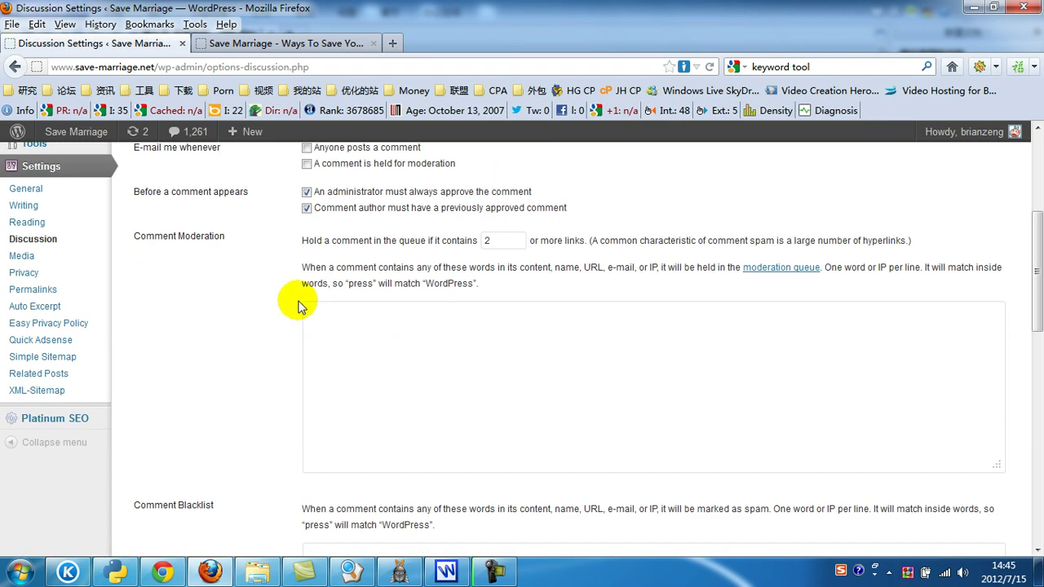
{"action": "scroll", "coordinate": [278, 303], "scroll_direction": "up", "scroll_amount": 5}
Step: On the live site, open the comment form of the post "Ways to Save a Marriage – Save Your Marriage Today"
{"action": "left_click", "coordinate": [233, 42]}
{"action": "scroll", "coordinate": [499, 277], "scroll_direction": "down", "scroll_amount": 5}
{"action": "scroll", "coordinate": [493, 294], "scroll_direction": "down", "scroll_amount": 8}
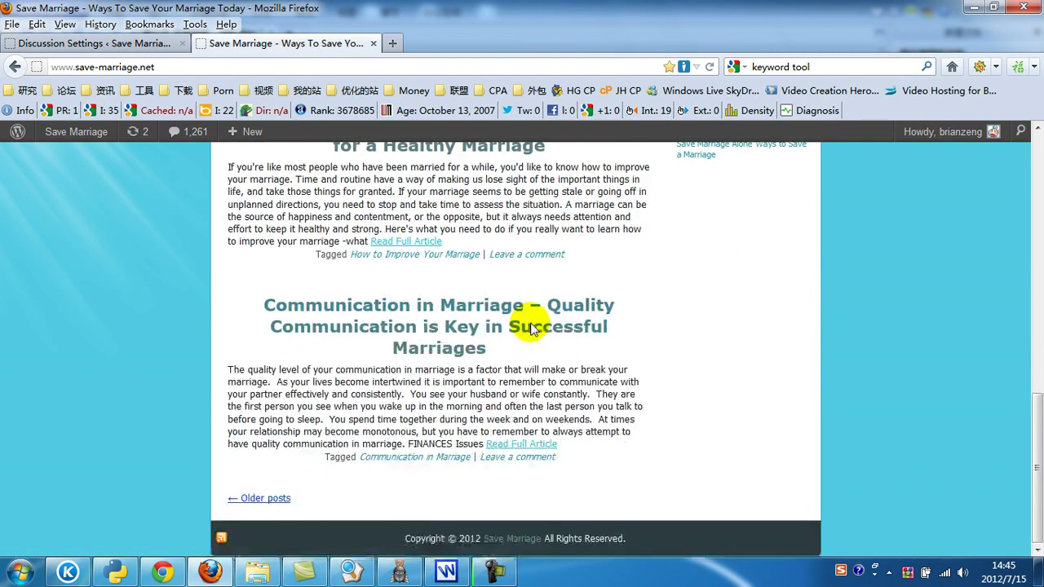
{"action": "scroll", "coordinate": [581, 365], "scroll_direction": "up", "scroll_amount": 12}
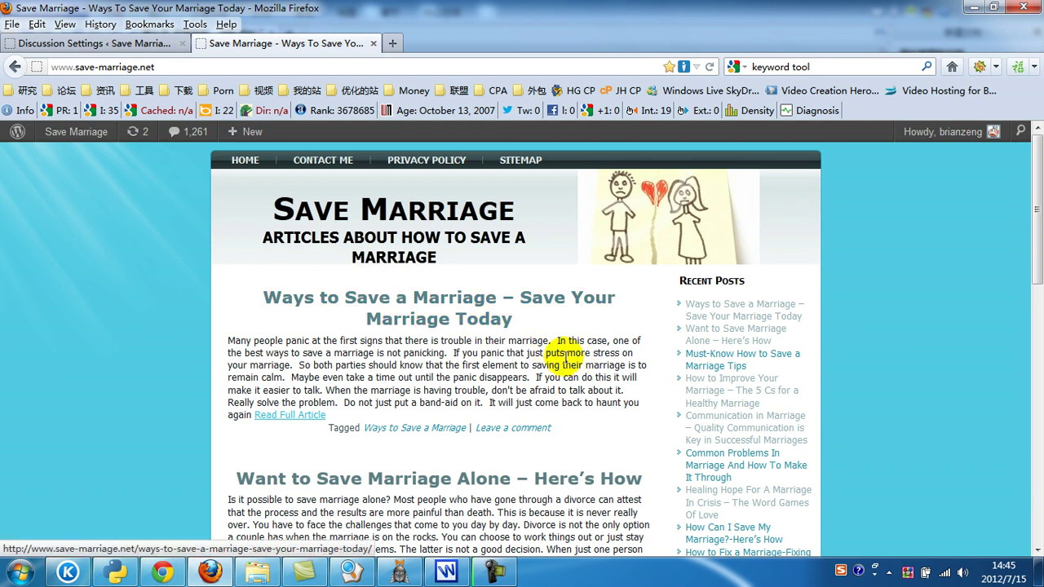
{"action": "left_click", "coordinate": [506, 431]}
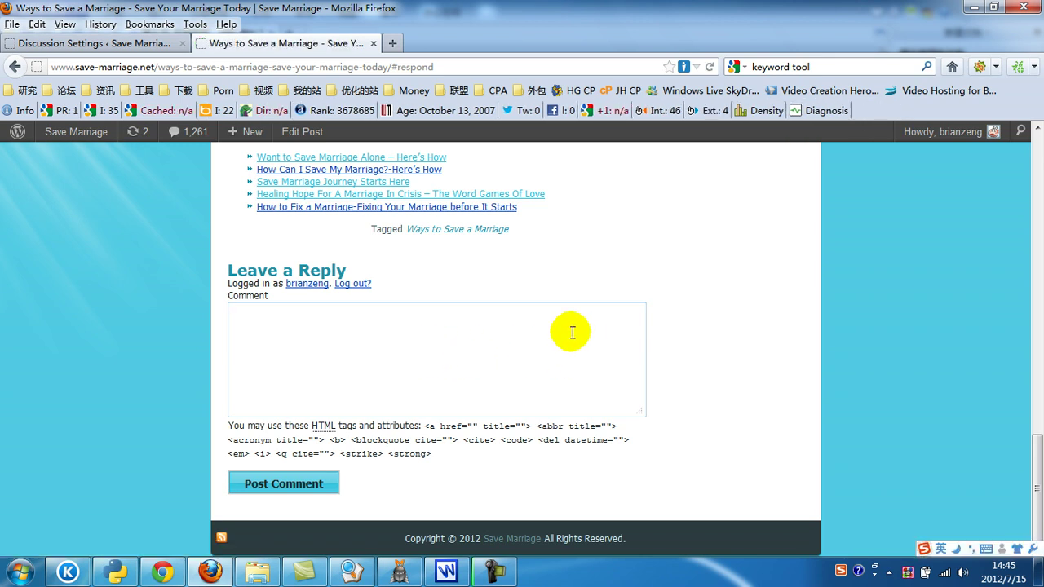
Step: Open the dashboard's list of comments and look through the first page of entries
{"action": "left_click", "coordinate": [108, 44]}
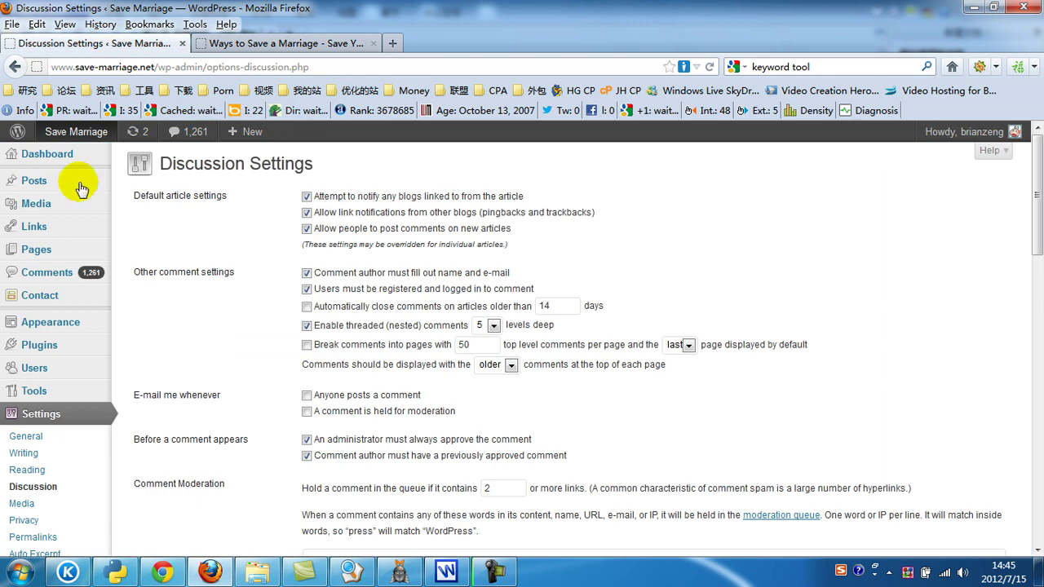
{"action": "left_click", "coordinate": [59, 276]}
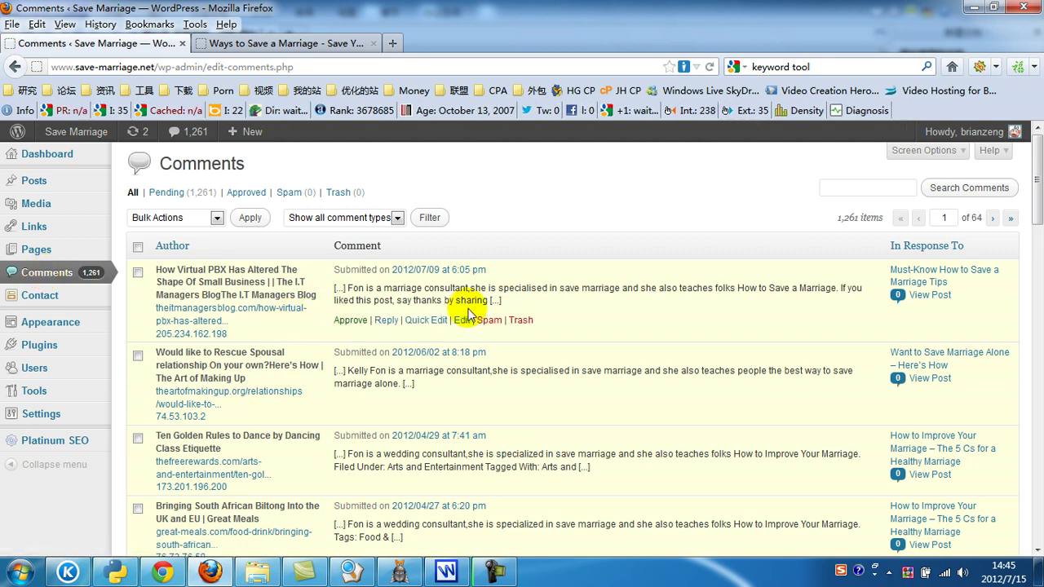
{"action": "scroll", "coordinate": [466, 298], "scroll_direction": "down", "scroll_amount": 3}
{"action": "scroll", "coordinate": [309, 249], "scroll_direction": "up", "scroll_amount": 3}
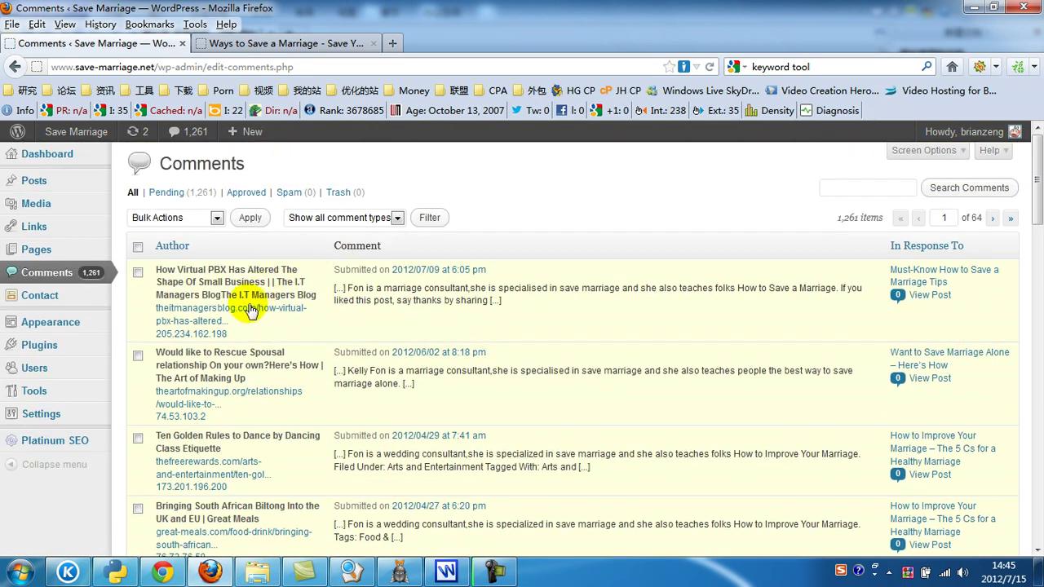
{"action": "scroll", "coordinate": [252, 318], "scroll_direction": "down", "scroll_amount": 10}
{"action": "scroll", "coordinate": [271, 343], "scroll_direction": "down", "scroll_amount": 8}
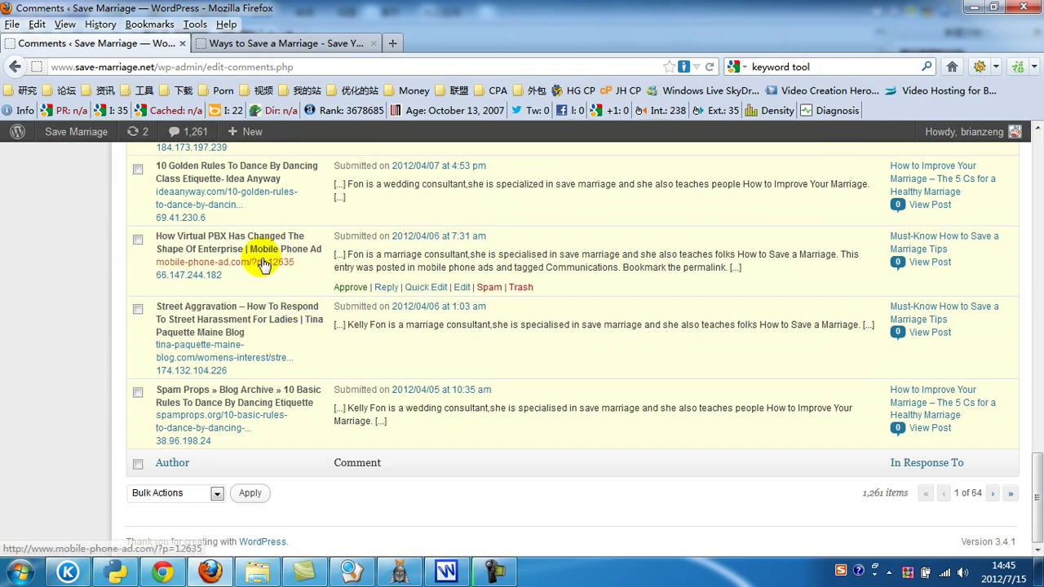
{"action": "scroll", "coordinate": [310, 334], "scroll_direction": "up", "scroll_amount": 6}
{"action": "scroll", "coordinate": [310, 335], "scroll_direction": "up", "scroll_amount": 15}
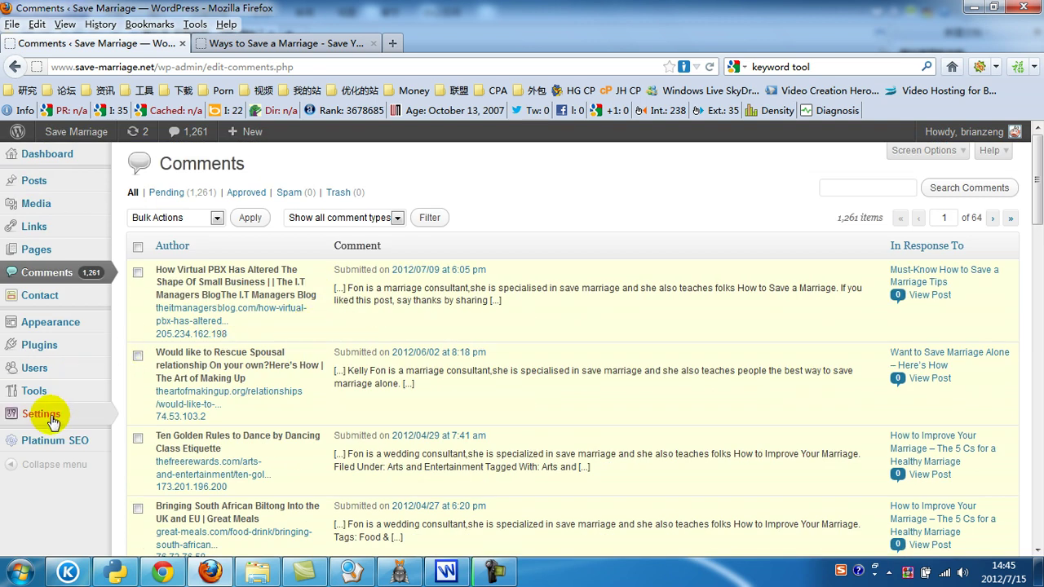
Step: Return to the site settings and open the Privacy Settings to check the search engine visibility option
{"action": "left_click", "coordinate": [55, 422]}
{"action": "scroll", "coordinate": [472, 318], "scroll_direction": "down", "scroll_amount": 5}
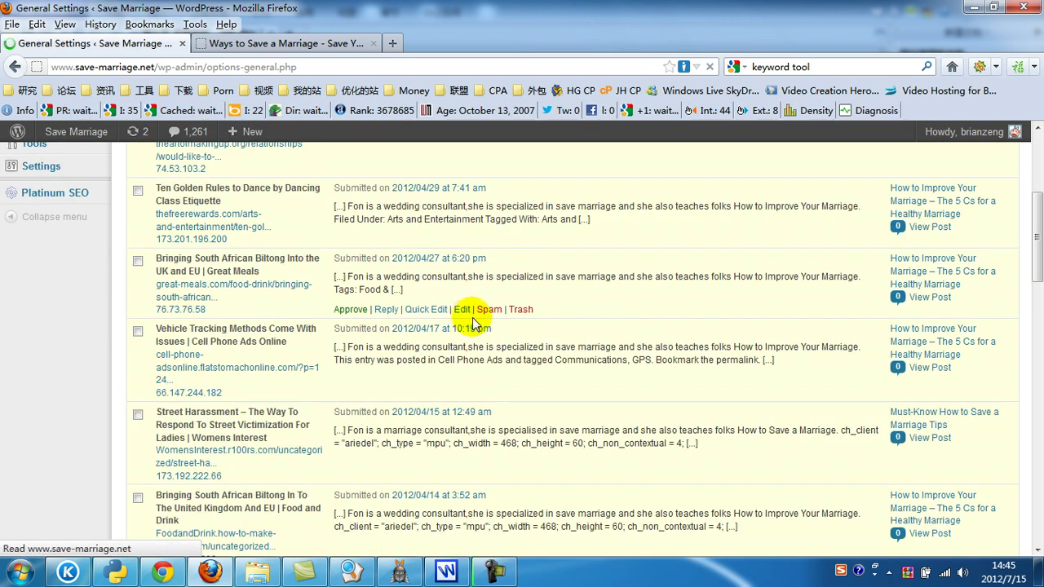
{"action": "scroll", "coordinate": [583, 298], "scroll_direction": "down", "scroll_amount": 4}
{"action": "scroll", "coordinate": [150, 341], "scroll_direction": "up", "scroll_amount": 2}
{"action": "scroll", "coordinate": [109, 381], "scroll_direction": "down", "scroll_amount": 2}
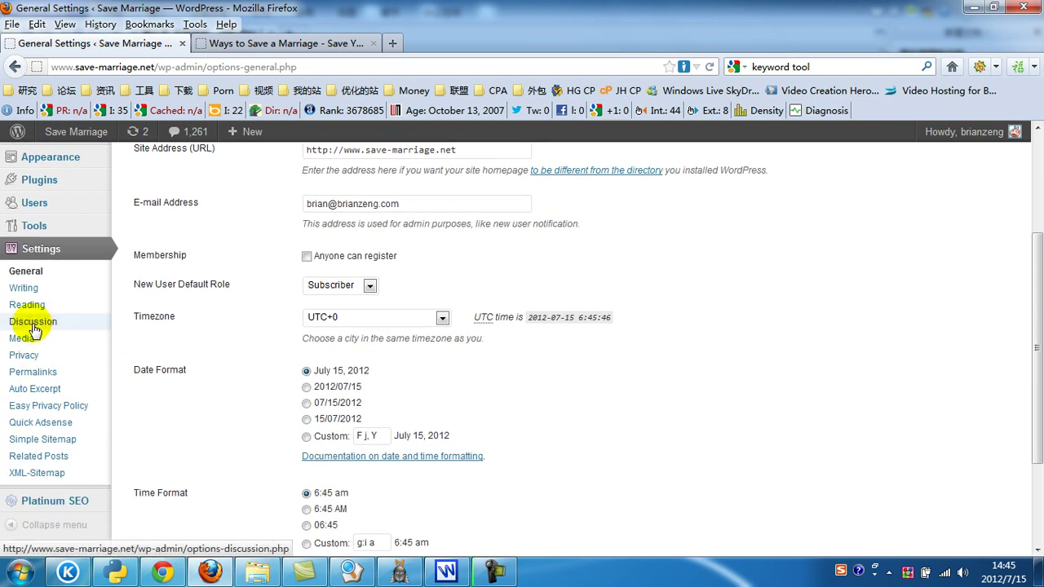
{"action": "left_click", "coordinate": [29, 355]}
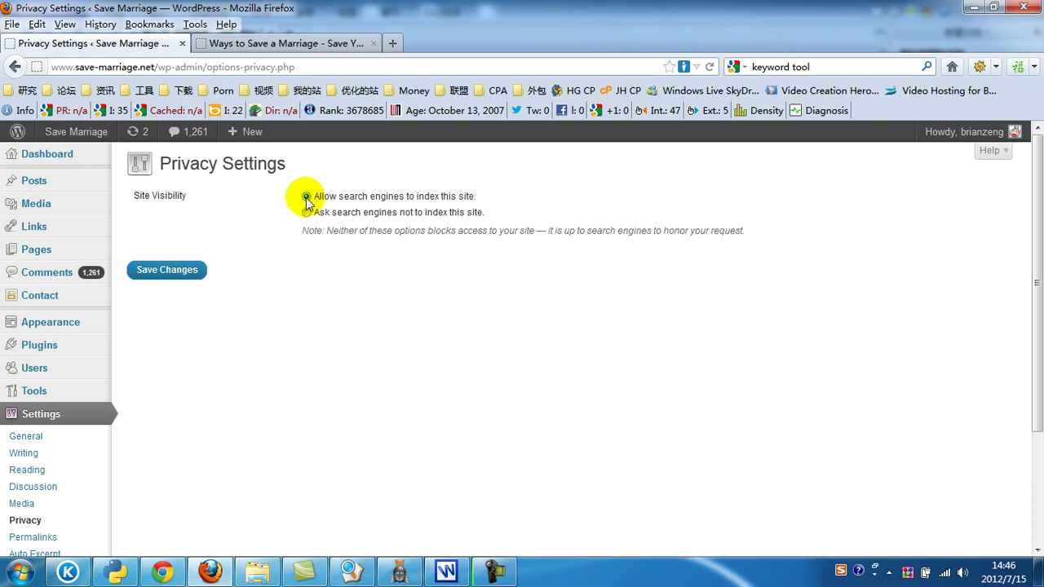
Step: Open the Permalink Settings, select the Post name structure and look over the optional category and tag base fields
{"action": "scroll", "coordinate": [237, 277], "scroll_direction": "down", "scroll_amount": 3}
{"action": "left_click", "coordinate": [20, 391]}
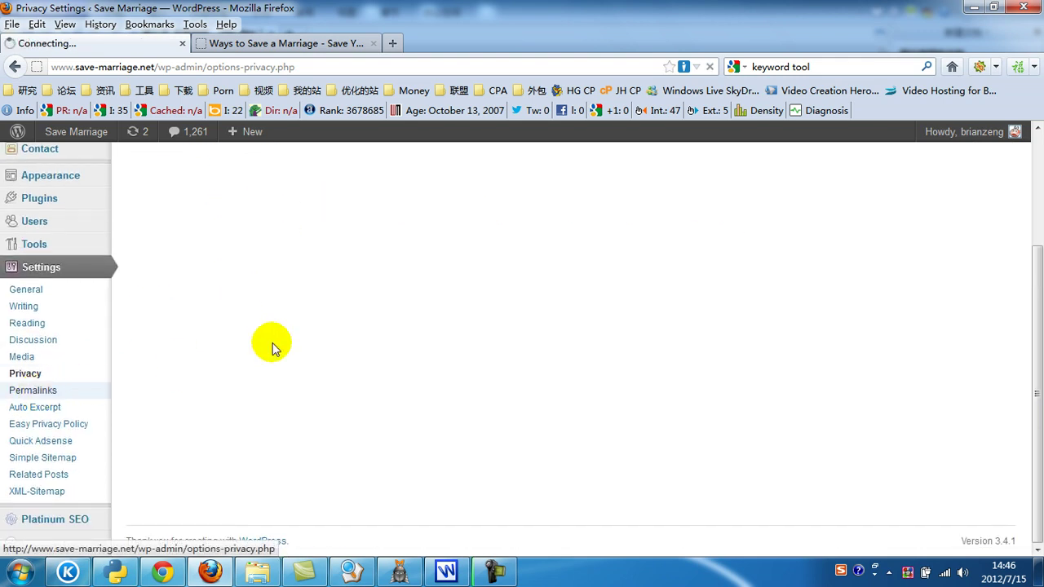
{"action": "left_click", "coordinate": [140, 375]}
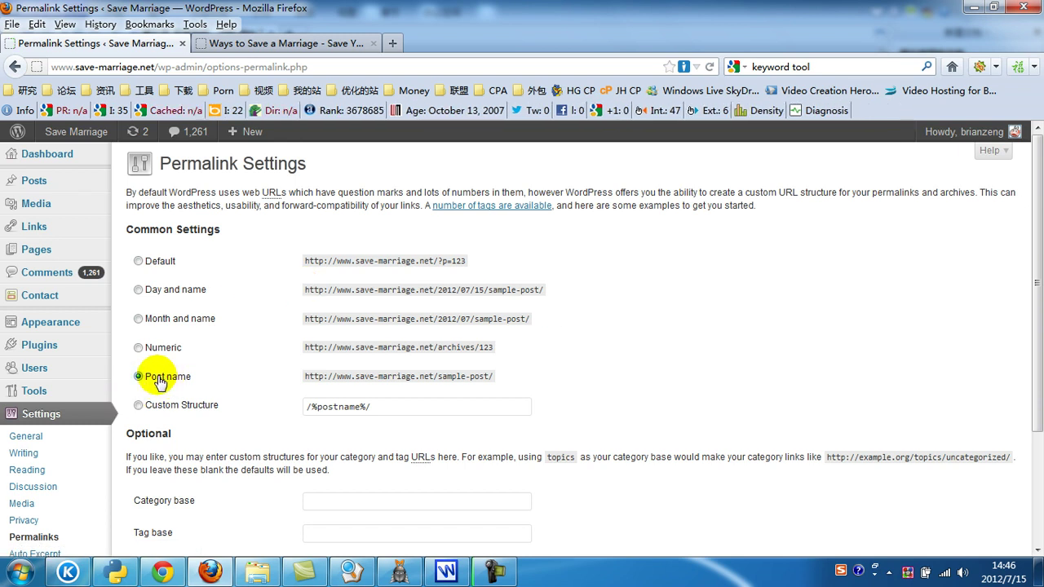
{"action": "scroll", "coordinate": [203, 367], "scroll_direction": "down", "scroll_amount": 3}
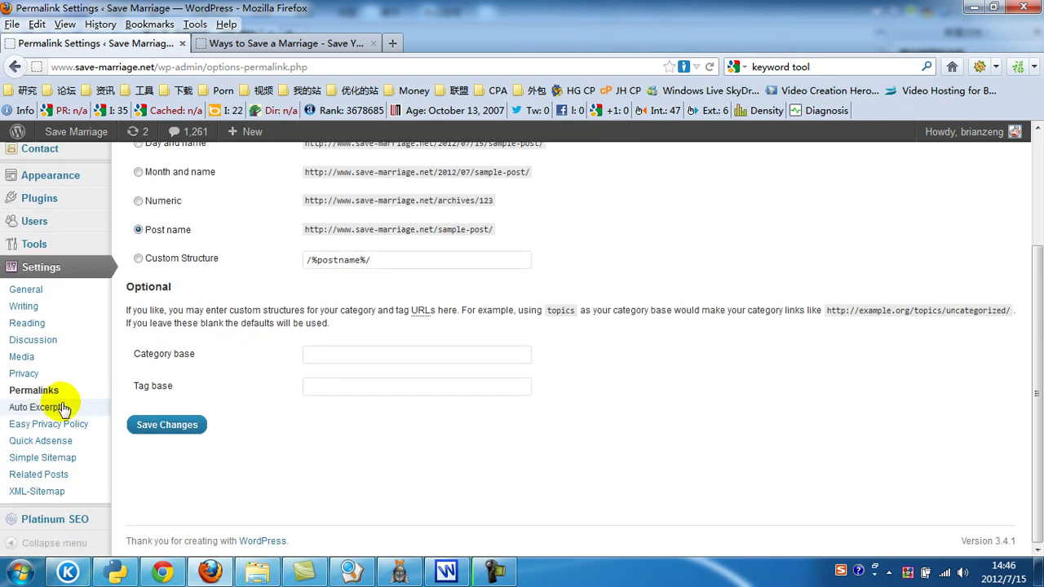
{"action": "scroll", "coordinate": [98, 392], "scroll_direction": "up", "scroll_amount": 3}
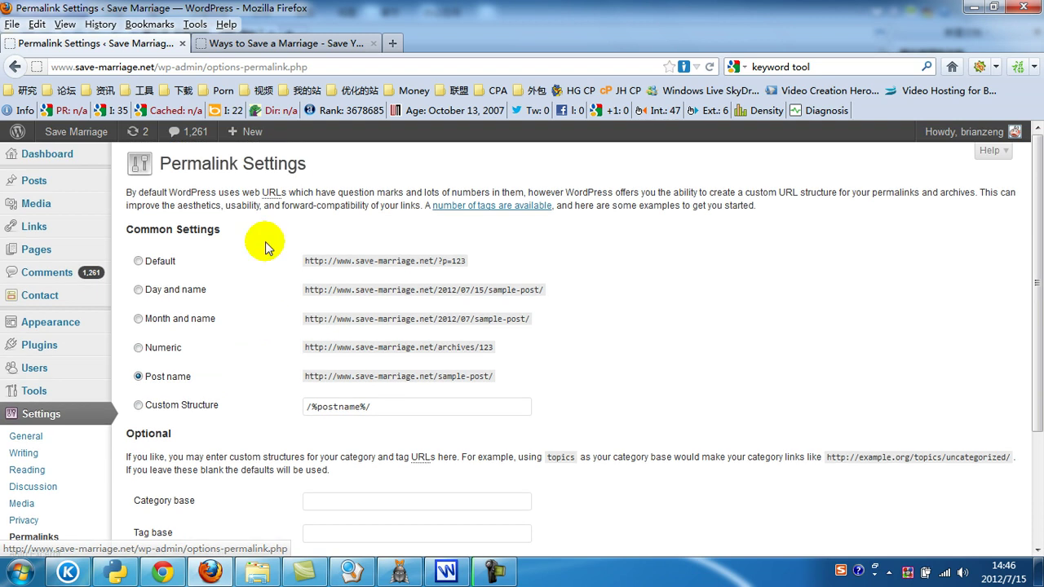
Step: Open the home page of the live site and look through the post excerpts with their Read Full Article links
{"action": "left_click", "coordinate": [280, 45]}
{"action": "scroll", "coordinate": [443, 268], "scroll_direction": "up", "scroll_amount": 15}
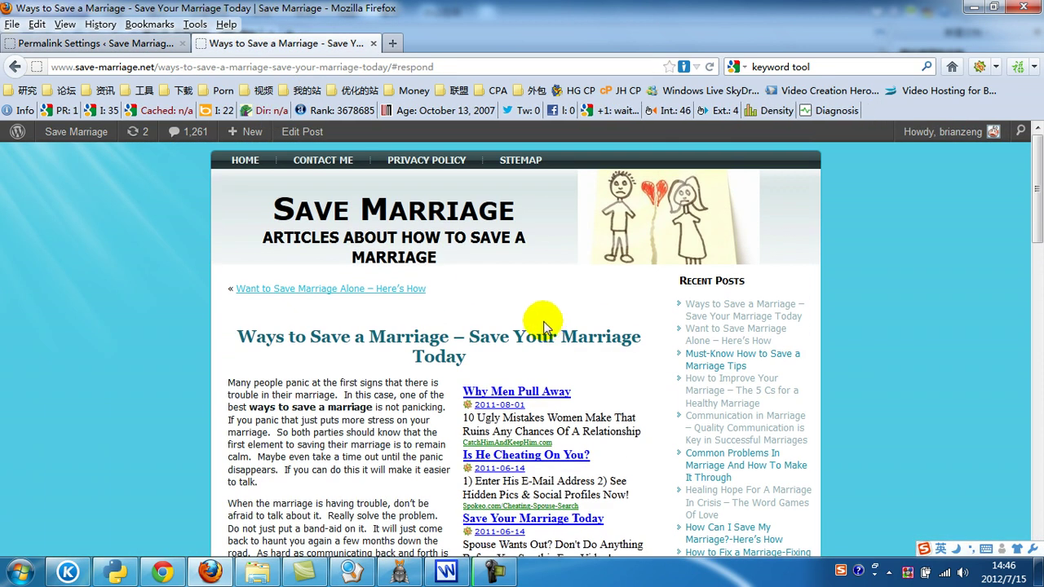
{"action": "left_click", "coordinate": [424, 231]}
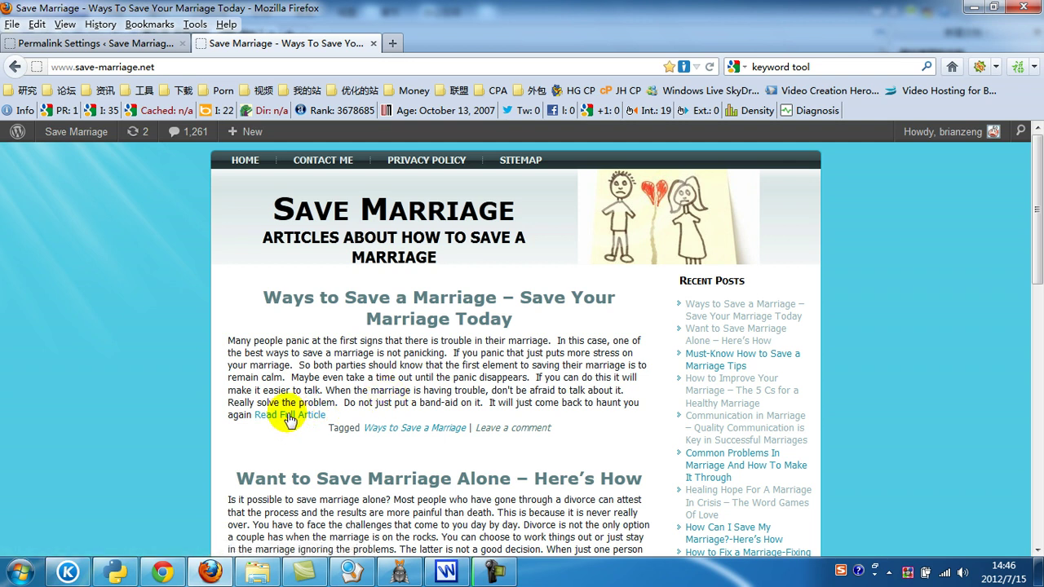
{"action": "scroll", "coordinate": [322, 424], "scroll_direction": "down", "scroll_amount": 3}
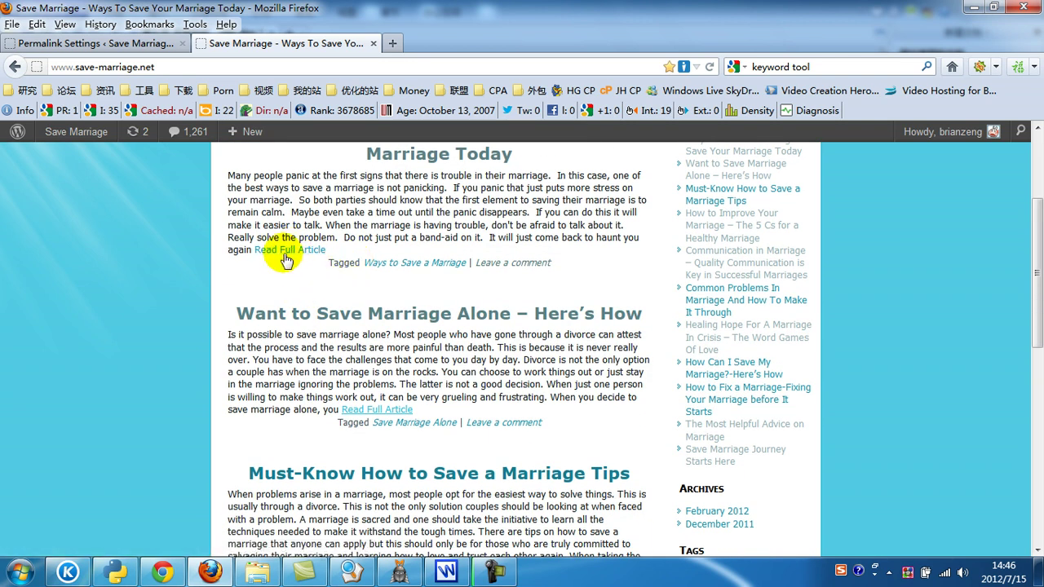
{"action": "scroll", "coordinate": [302, 372], "scroll_direction": "down", "scroll_amount": 10}
{"action": "scroll", "coordinate": [387, 396], "scroll_direction": "up", "scroll_amount": 15}
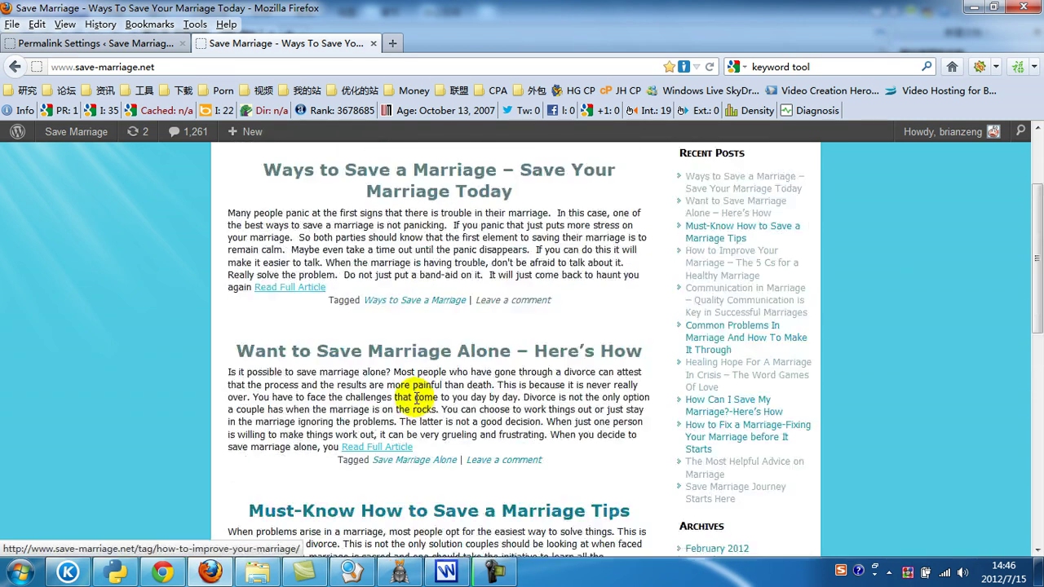
Step: Recheck the permalink structure options in the dashboard and look down the live home page's post list again
{"action": "left_click", "coordinate": [116, 42]}
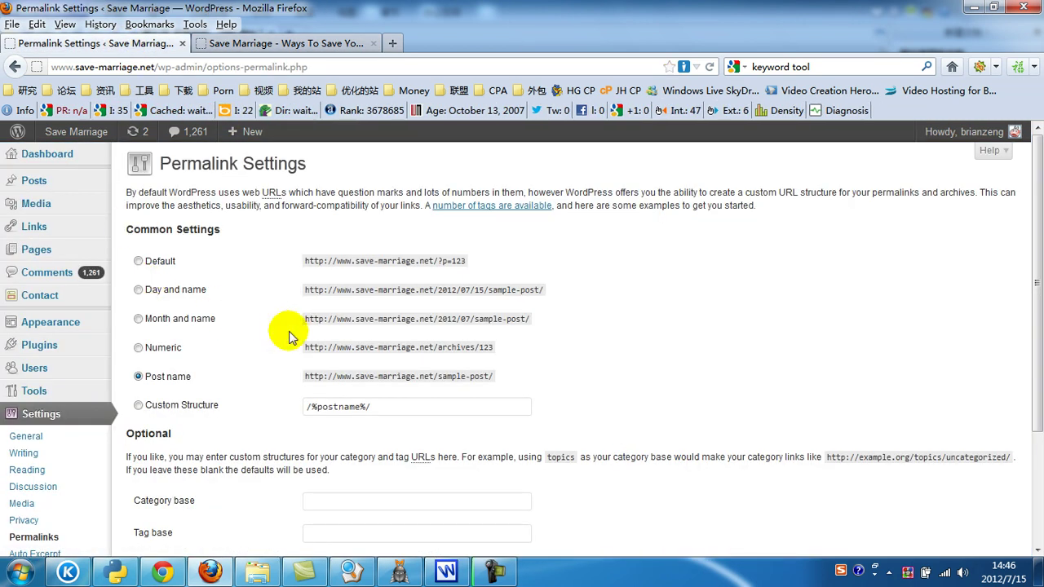
{"action": "left_click", "coordinate": [292, 43]}
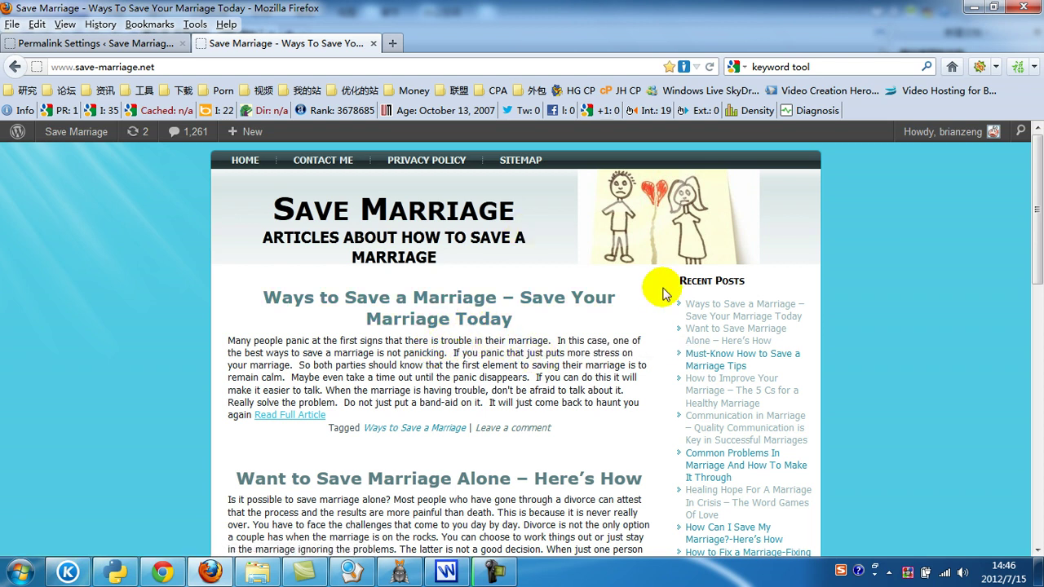
{"action": "scroll", "coordinate": [740, 279], "scroll_direction": "down", "scroll_amount": 10}
{"action": "scroll", "coordinate": [657, 350], "scroll_direction": "up", "scroll_amount": 10}
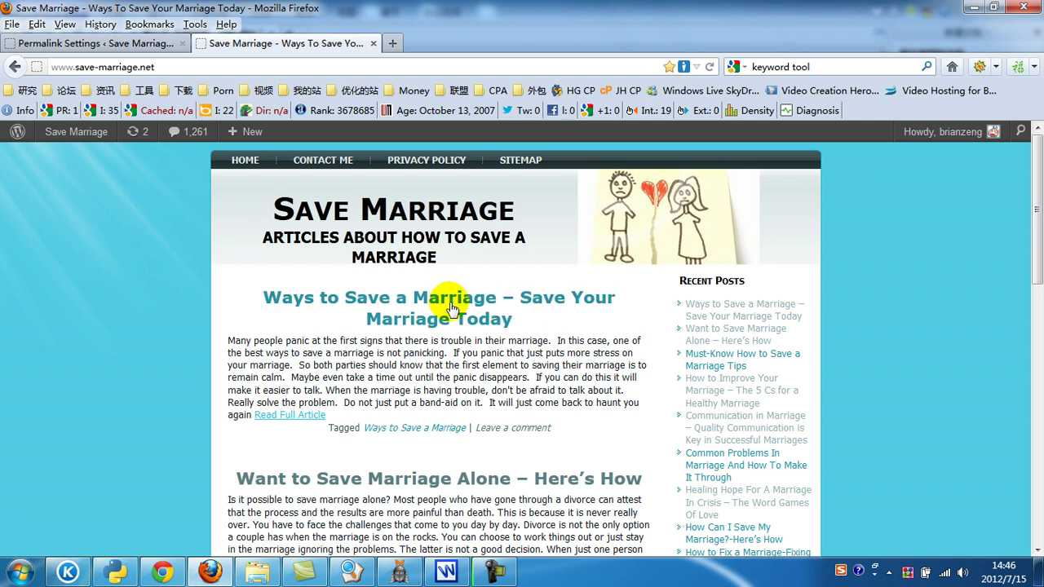
Step: Open the post "Ways to Save a Marriage – Save Your Marriage Today" and examine the ad blocks throughout the article
{"action": "left_click", "coordinate": [426, 316]}
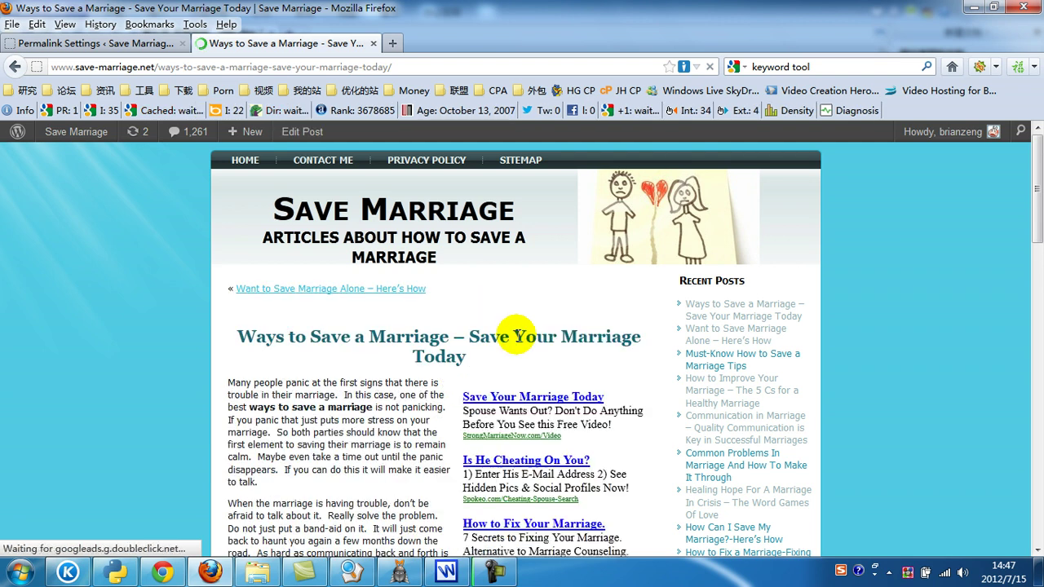
{"action": "scroll", "coordinate": [380, 375], "scroll_direction": "down", "scroll_amount": 4}
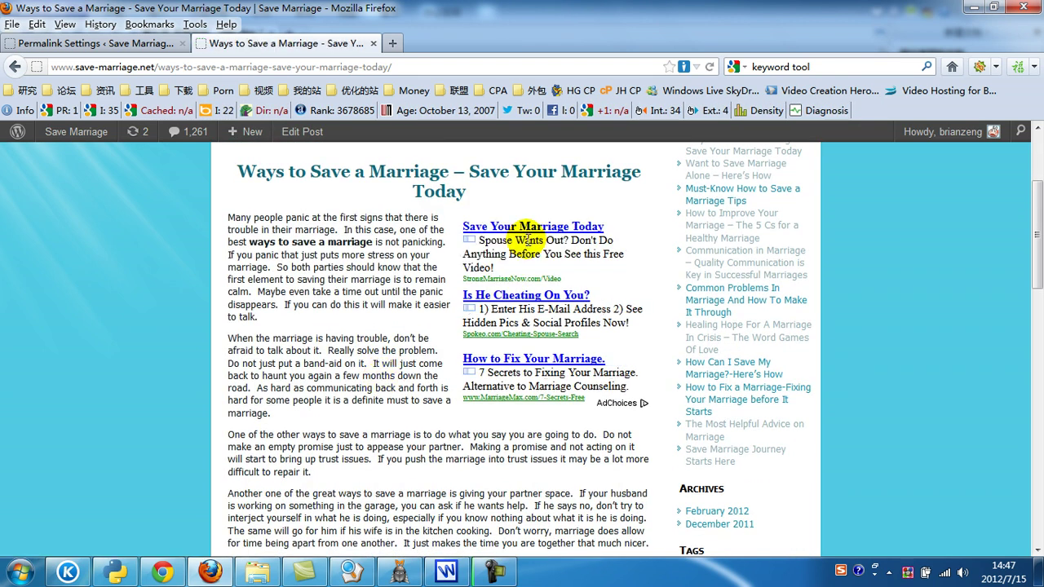
{"action": "scroll", "coordinate": [507, 296], "scroll_direction": "down", "scroll_amount": 5}
{"action": "scroll", "coordinate": [490, 182], "scroll_direction": "down", "scroll_amount": 3}
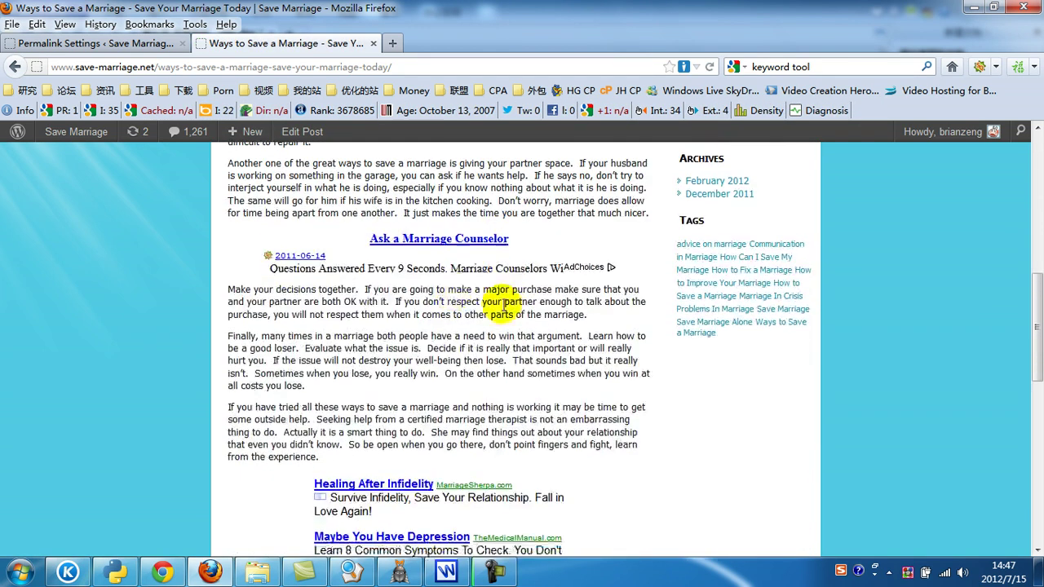
{"action": "scroll", "coordinate": [384, 174], "scroll_direction": "up", "scroll_amount": 10}
{"action": "scroll", "coordinate": [229, 343], "scroll_direction": "down", "scroll_amount": 2}
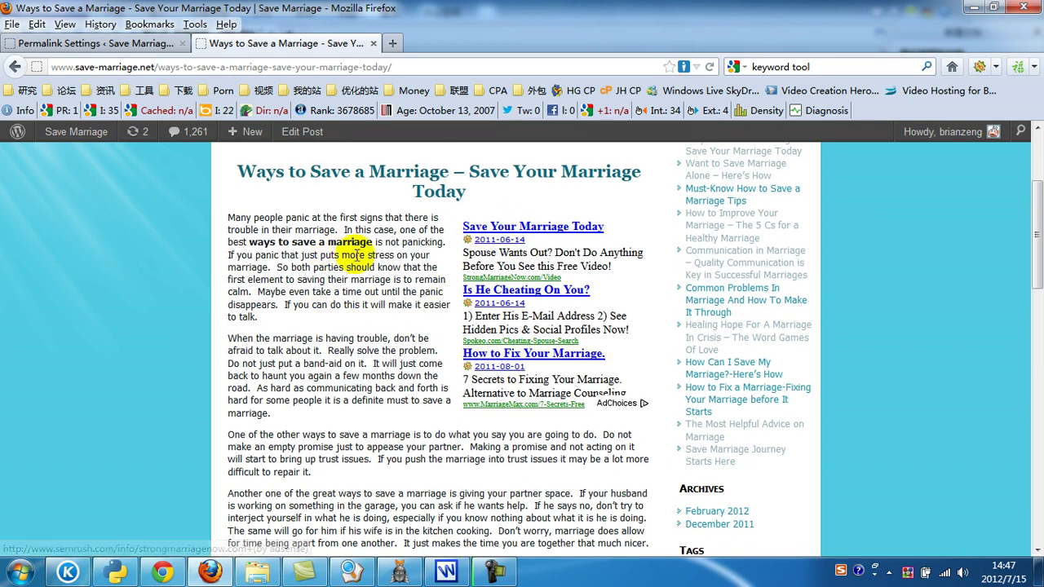
{"action": "scroll", "coordinate": [525, 259], "scroll_direction": "down", "scroll_amount": 2}
{"action": "scroll", "coordinate": [524, 259], "scroll_direction": "down", "scroll_amount": 4}
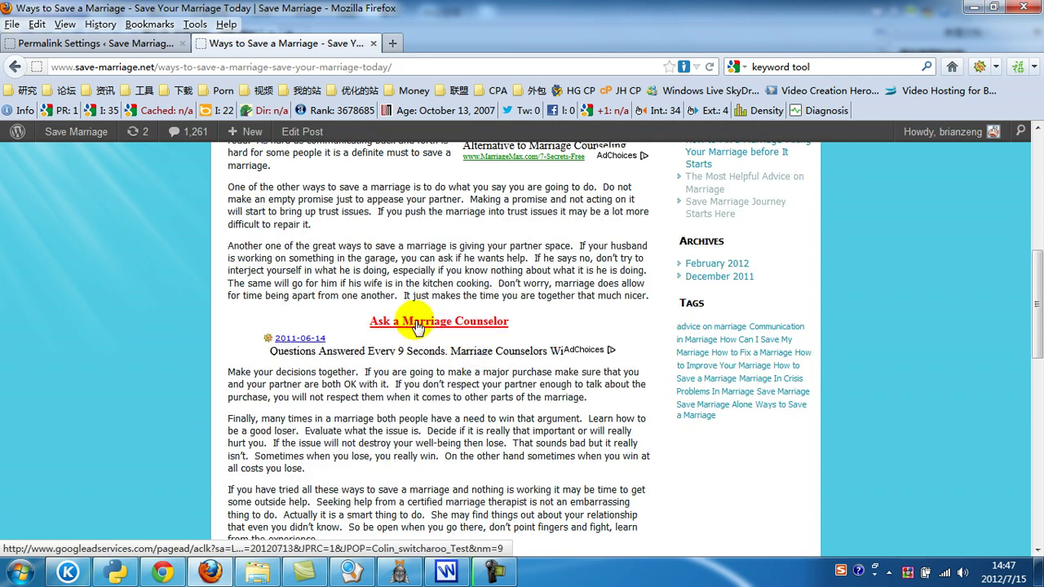
{"action": "scroll", "coordinate": [405, 334], "scroll_direction": "down", "scroll_amount": 6}
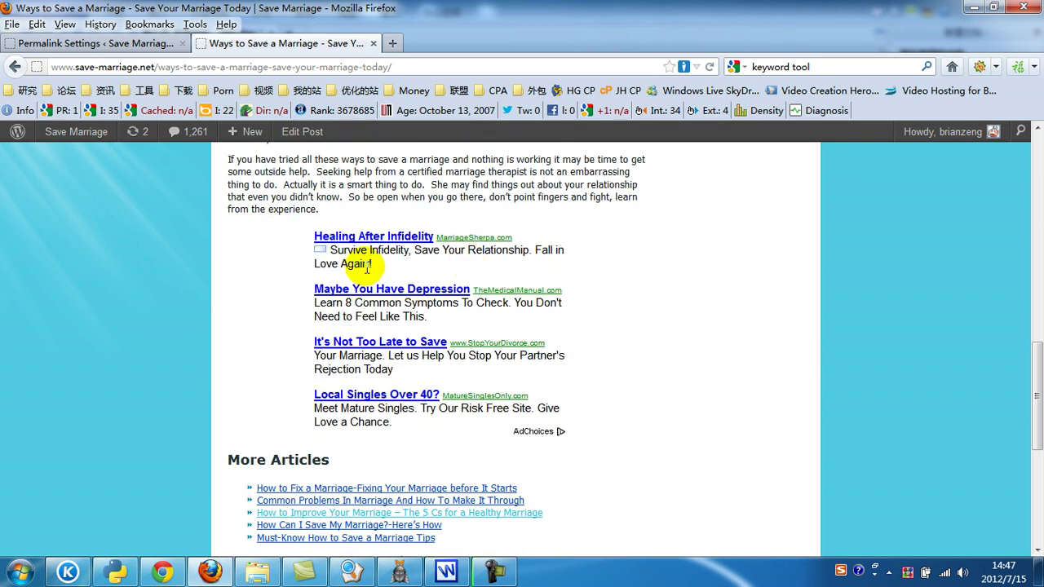
{"action": "scroll", "coordinate": [499, 298], "scroll_direction": "down", "scroll_amount": 5}
{"action": "scroll", "coordinate": [563, 350], "scroll_direction": "up", "scroll_amount": 20}
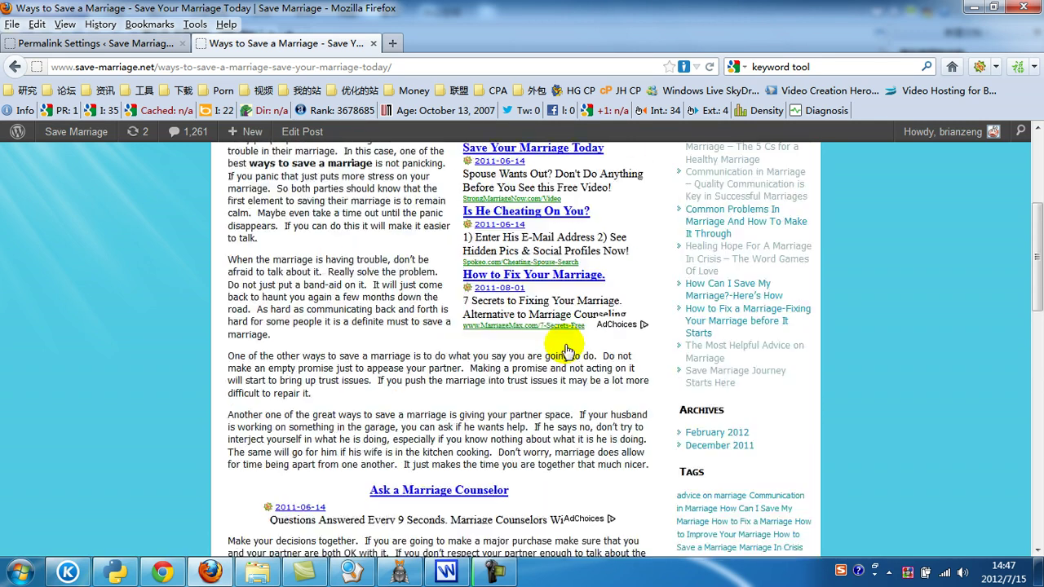
{"action": "scroll", "coordinate": [517, 270], "scroll_direction": "down", "scroll_amount": 15}
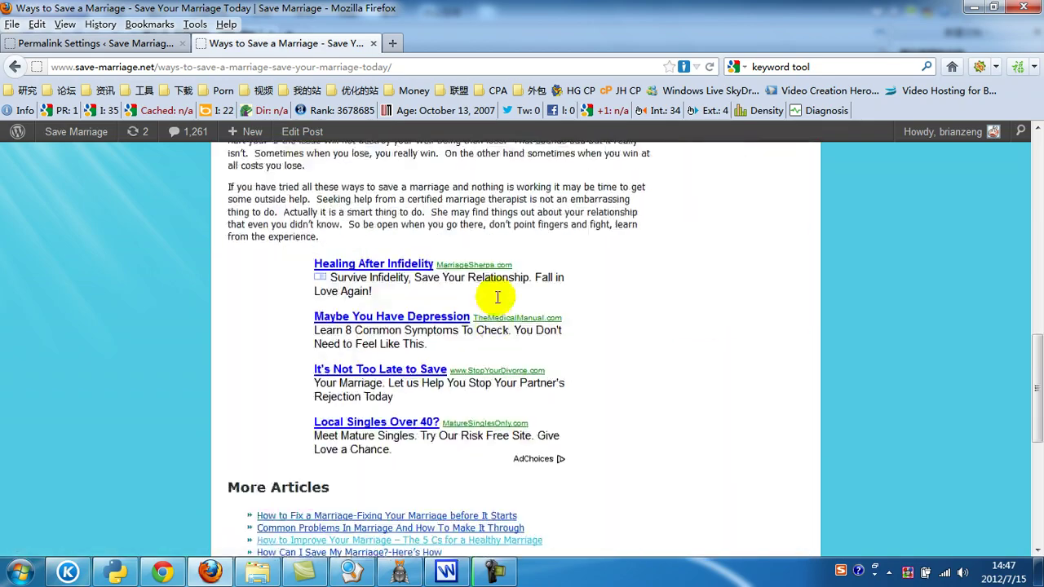
{"action": "scroll", "coordinate": [497, 318], "scroll_direction": "down", "scroll_amount": 3}
{"action": "scroll", "coordinate": [592, 262], "scroll_direction": "up", "scroll_amount": 20}
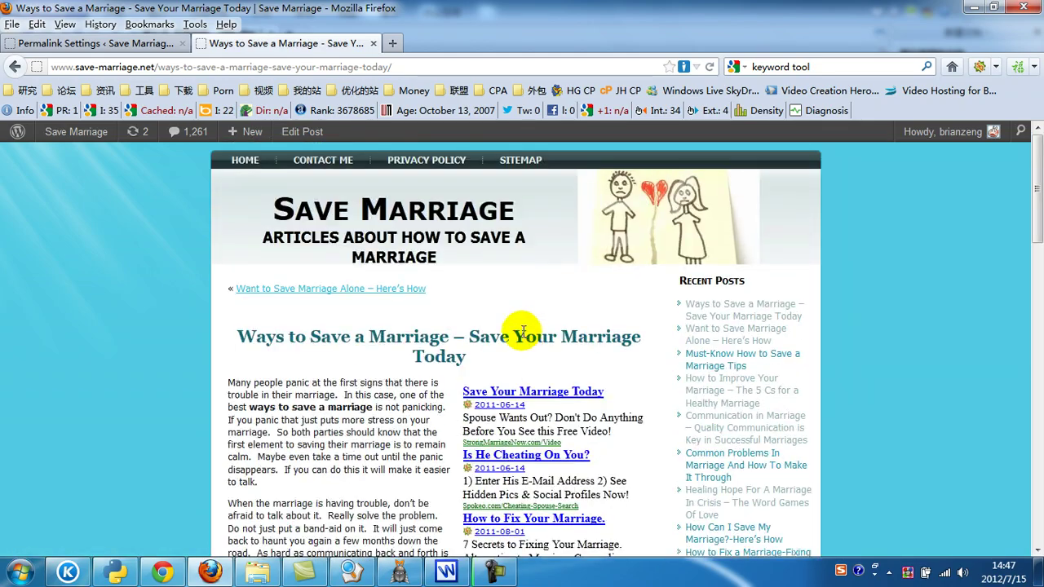
Step: Examine the ad beside the opening paragraphs, the ad in mid-article, and the area down to the More Articles links
{"action": "scroll", "coordinate": [571, 310], "scroll_direction": "down", "scroll_amount": 2}
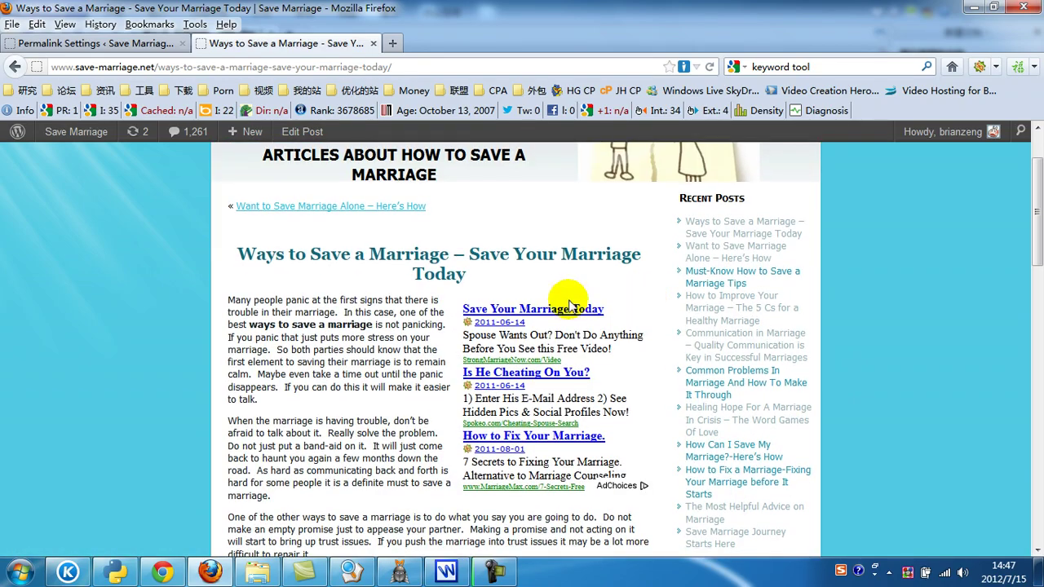
{"action": "scroll", "coordinate": [400, 326], "scroll_direction": "down", "scroll_amount": 2}
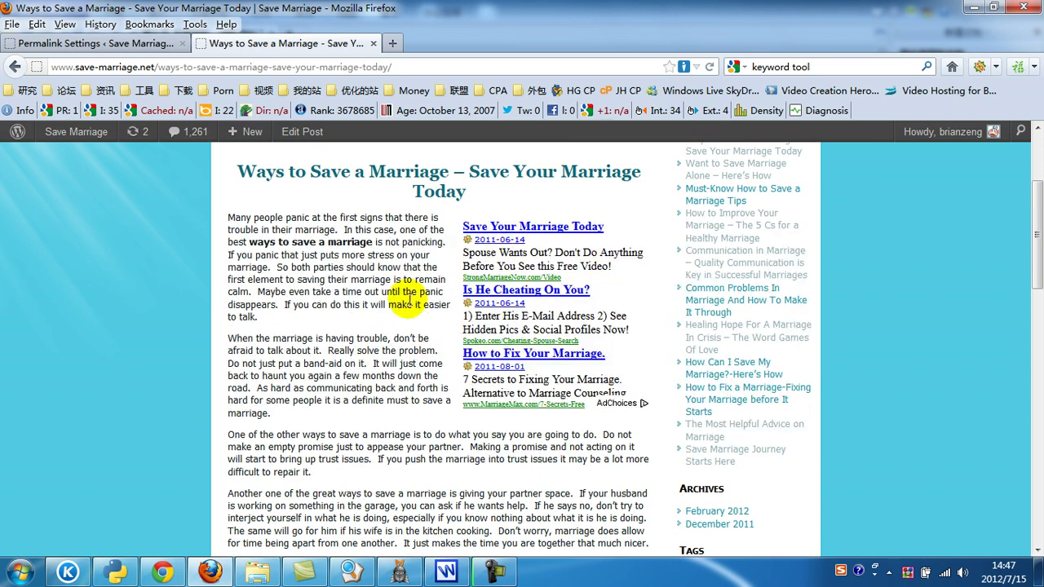
{"action": "scroll", "coordinate": [363, 267], "scroll_direction": "down", "scroll_amount": 2}
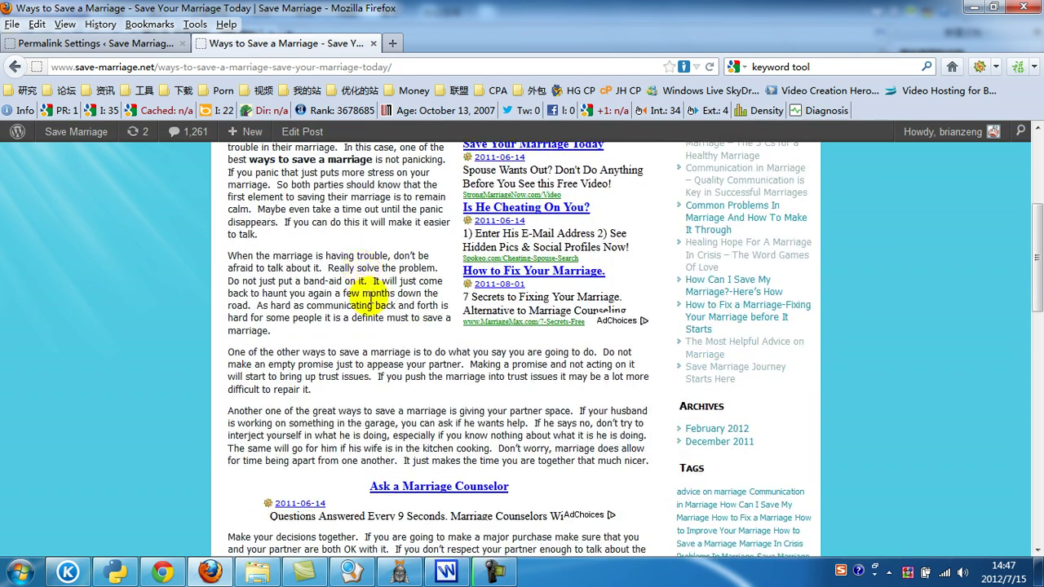
{"action": "scroll", "coordinate": [368, 301], "scroll_direction": "up", "scroll_amount": 4}
{"action": "scroll", "coordinate": [351, 334], "scroll_direction": "down", "scroll_amount": 1}
{"action": "scroll", "coordinate": [351, 334], "scroll_direction": "down", "scroll_amount": 1}
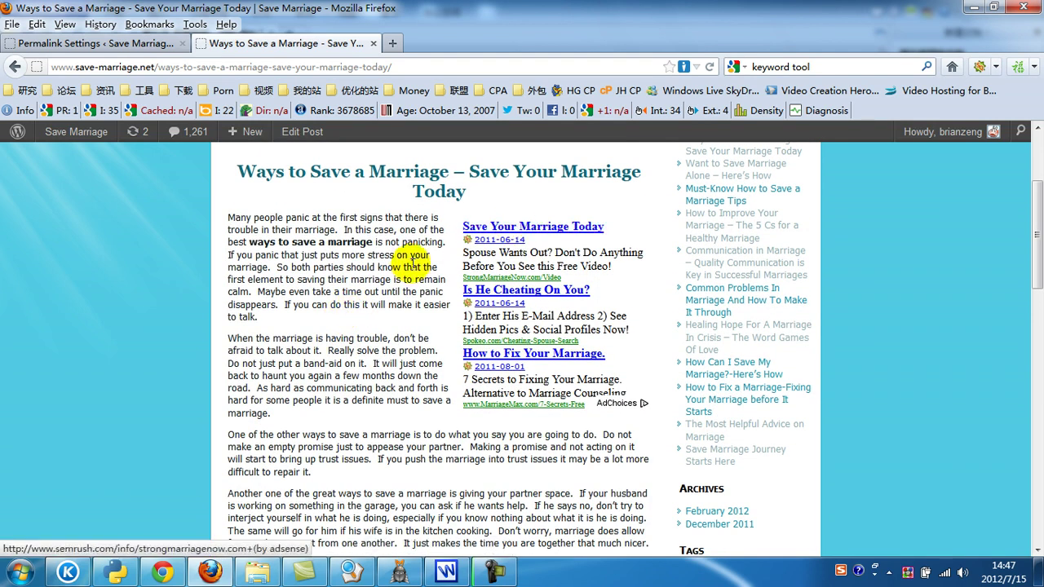
{"action": "scroll", "coordinate": [356, 323], "scroll_direction": "down", "scroll_amount": 1}
{"action": "scroll", "coordinate": [356, 323], "scroll_direction": "down", "scroll_amount": 7}
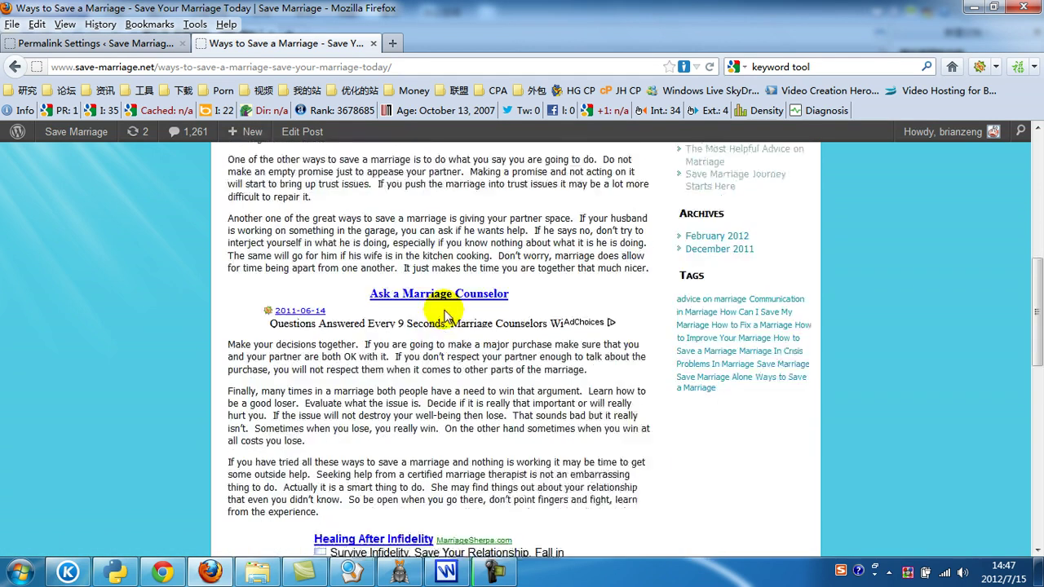
{"action": "scroll", "coordinate": [489, 301], "scroll_direction": "down", "scroll_amount": 6}
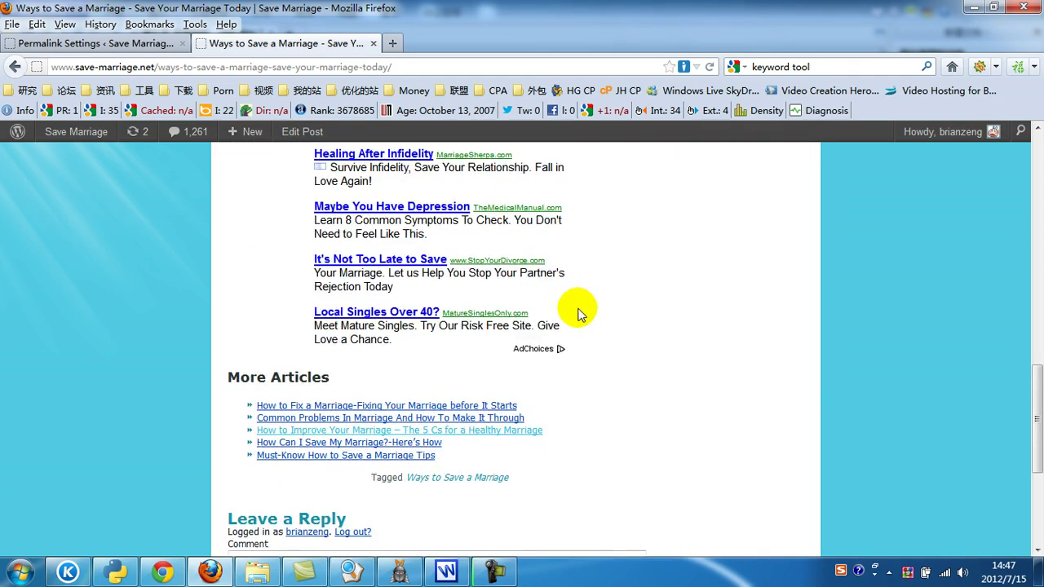
{"action": "scroll", "coordinate": [579, 308], "scroll_direction": "up", "scroll_amount": 20}
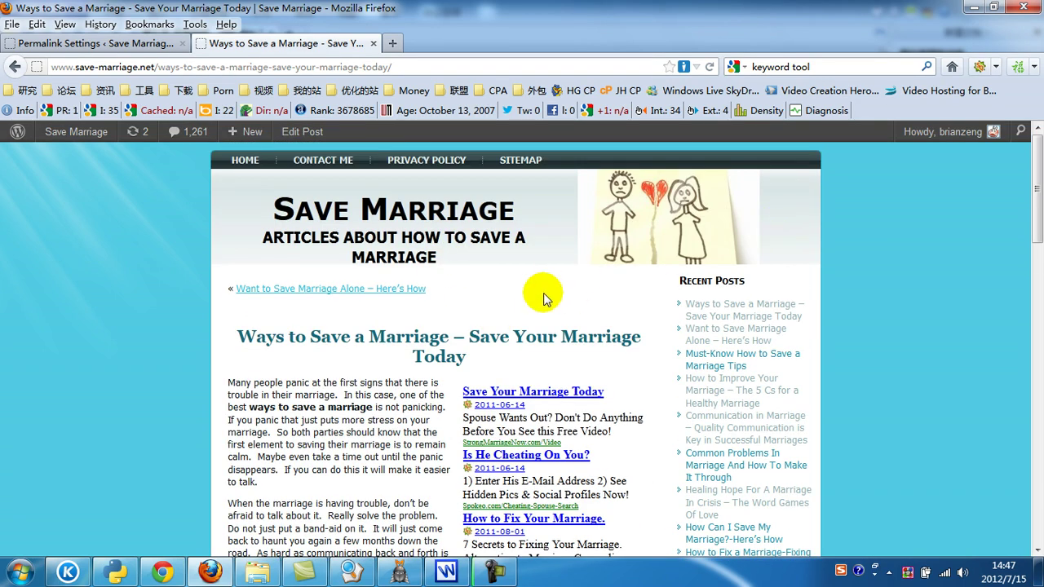
Step: Compare the positions of the post's ads at the start, middle and end of the text, and return to the home page
{"action": "scroll", "coordinate": [380, 315], "scroll_direction": "down", "scroll_amount": 2}
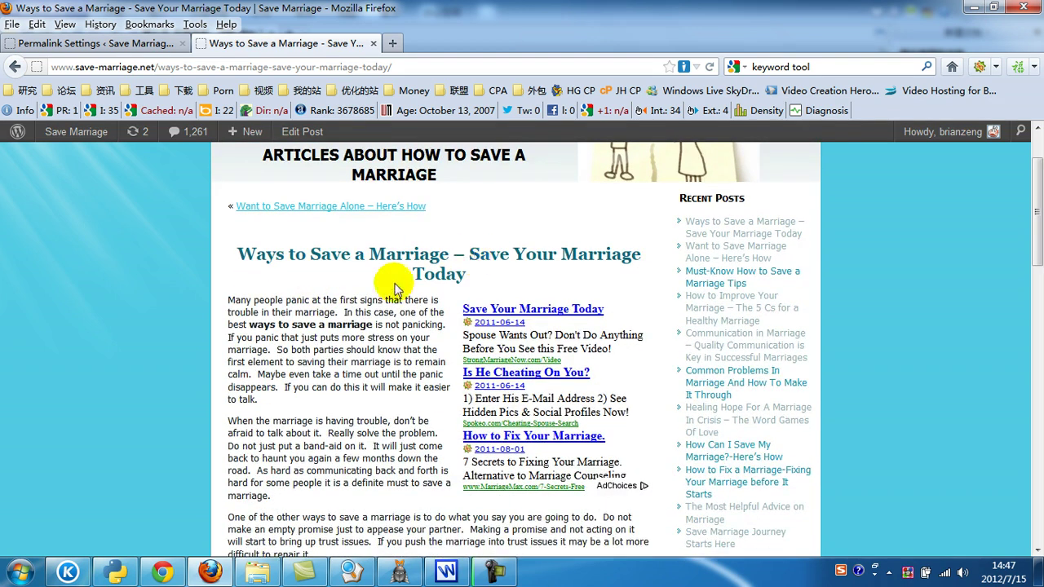
{"action": "scroll", "coordinate": [439, 274], "scroll_direction": "down", "scroll_amount": 6}
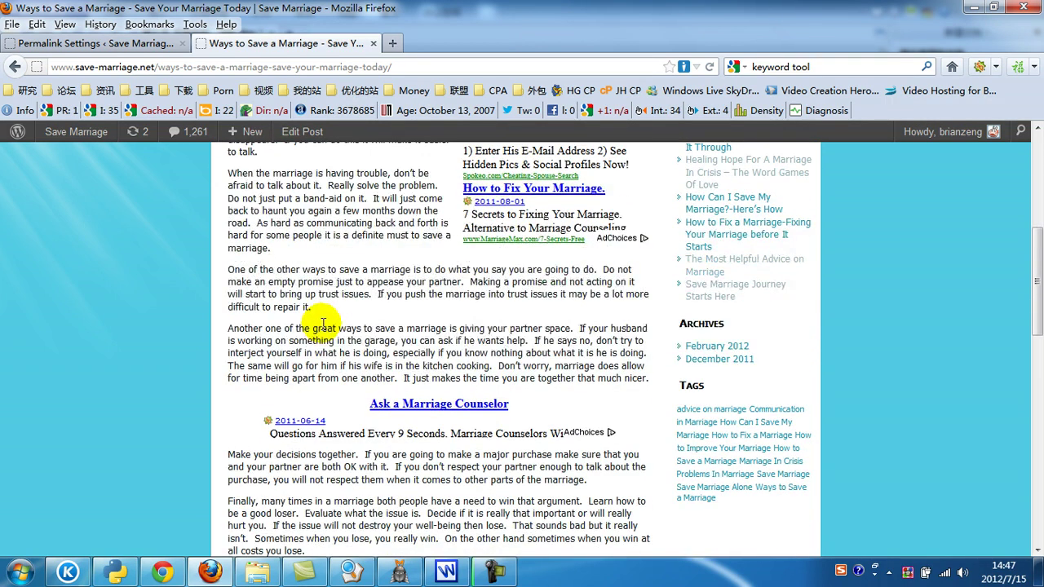
{"action": "scroll", "coordinate": [322, 323], "scroll_direction": "up", "scroll_amount": 4}
{"action": "scroll", "coordinate": [517, 295], "scroll_direction": "down", "scroll_amount": 7}
{"action": "scroll", "coordinate": [522, 285], "scroll_direction": "up", "scroll_amount": 7}
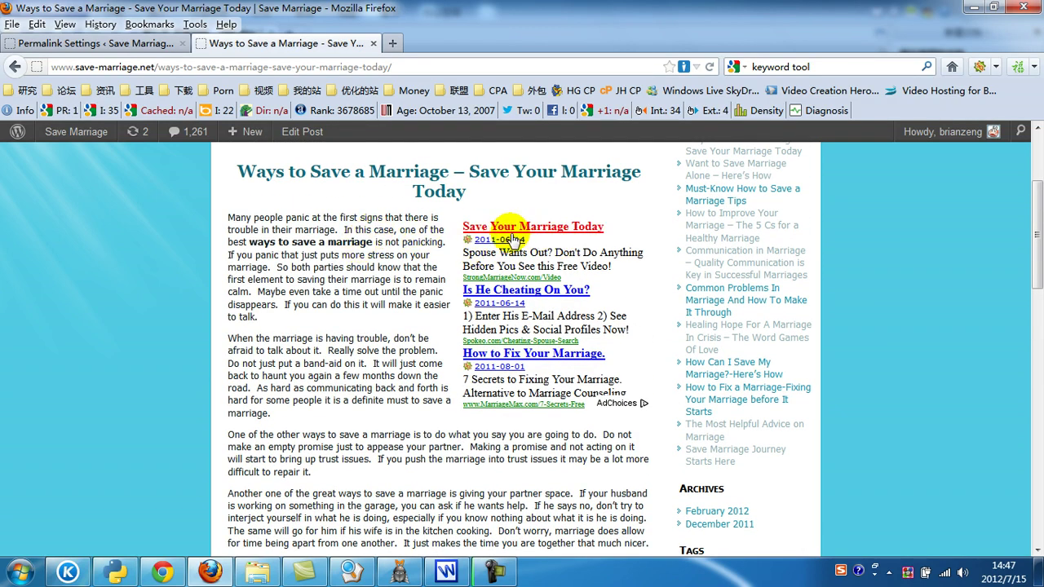
{"action": "scroll", "coordinate": [424, 339], "scroll_direction": "down", "scroll_amount": 4}
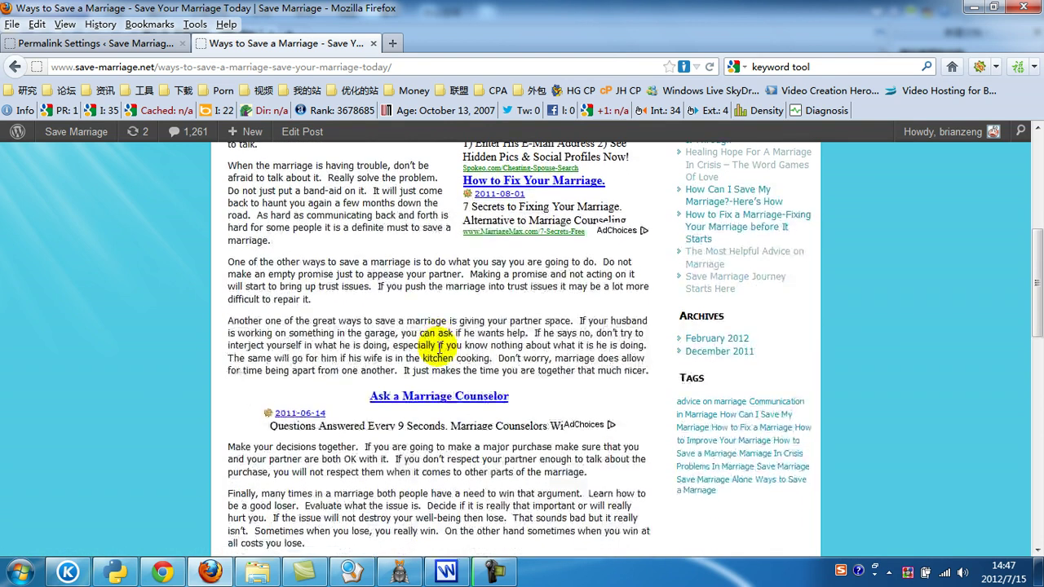
{"action": "scroll", "coordinate": [438, 345], "scroll_direction": "down", "scroll_amount": 2}
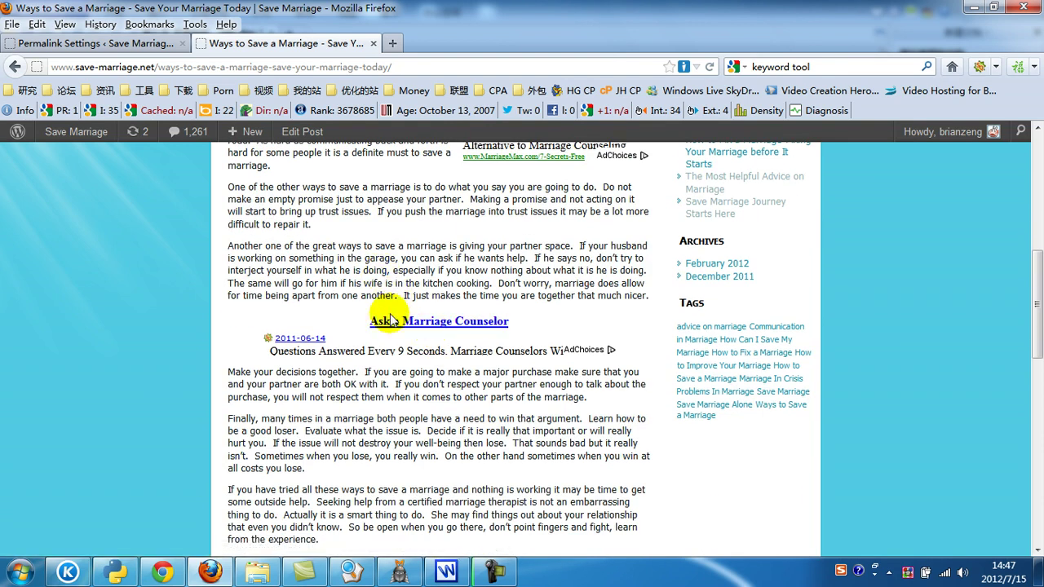
{"action": "scroll", "coordinate": [370, 269], "scroll_direction": "down", "scroll_amount": 6}
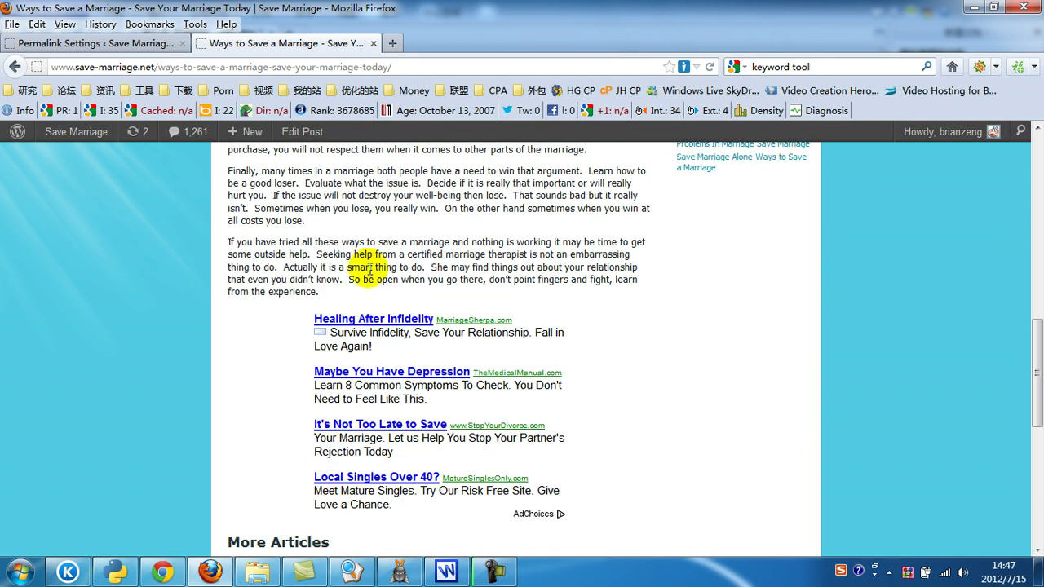
{"action": "scroll", "coordinate": [334, 343], "scroll_direction": "down", "scroll_amount": 3}
{"action": "scroll", "coordinate": [356, 327], "scroll_direction": "up", "scroll_amount": 7}
{"action": "scroll", "coordinate": [408, 356], "scroll_direction": "down", "scroll_amount": 5}
{"action": "scroll", "coordinate": [408, 356], "scroll_direction": "up", "scroll_amount": 15}
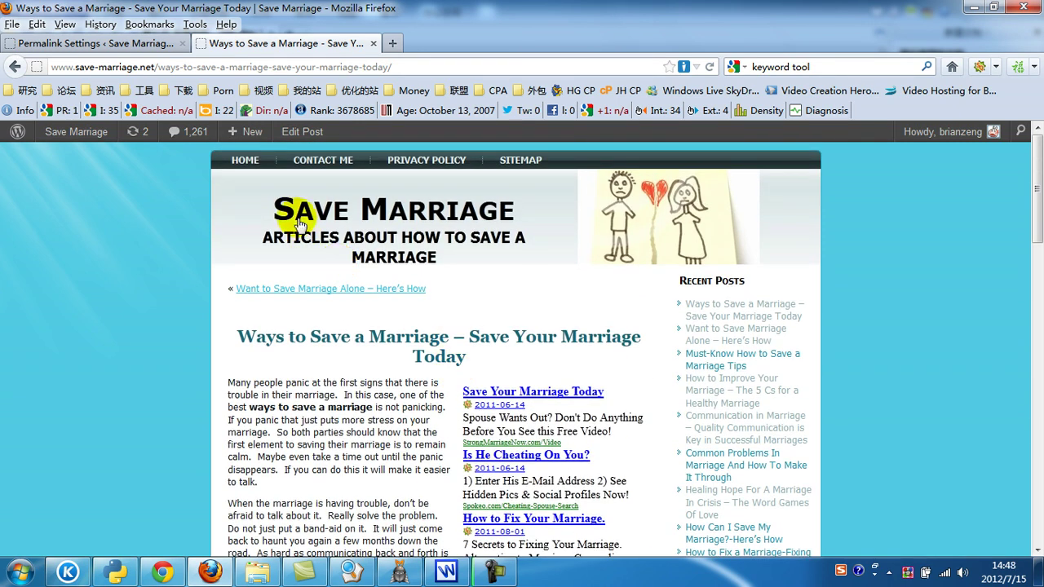
{"action": "left_click", "coordinate": [300, 226]}
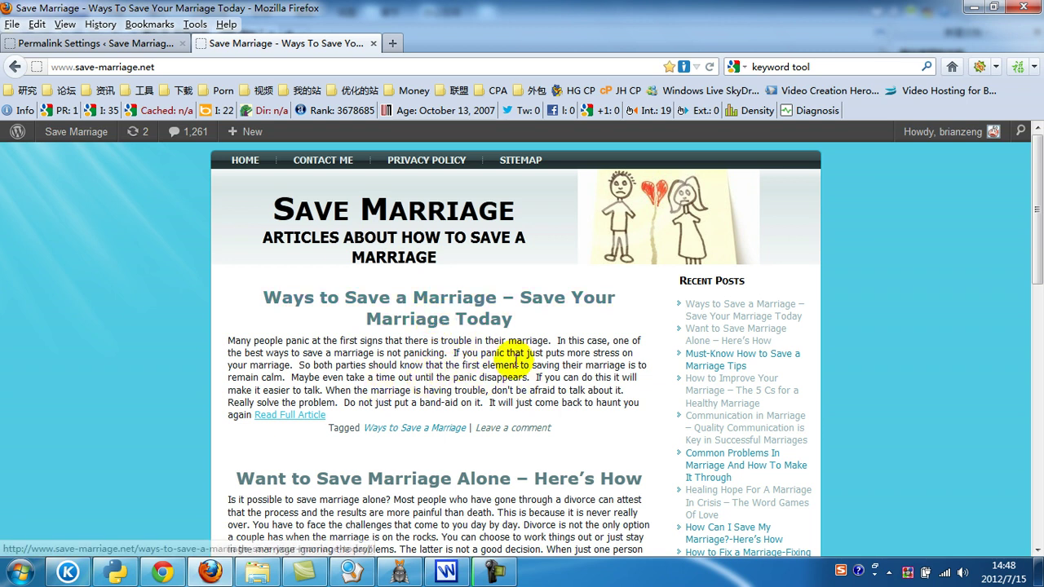
Step: Revisit the post "Ways to Save a Marriage – Save Your Marriage Today", skim it from start to end, and return to the home page
{"action": "left_click", "coordinate": [478, 317]}
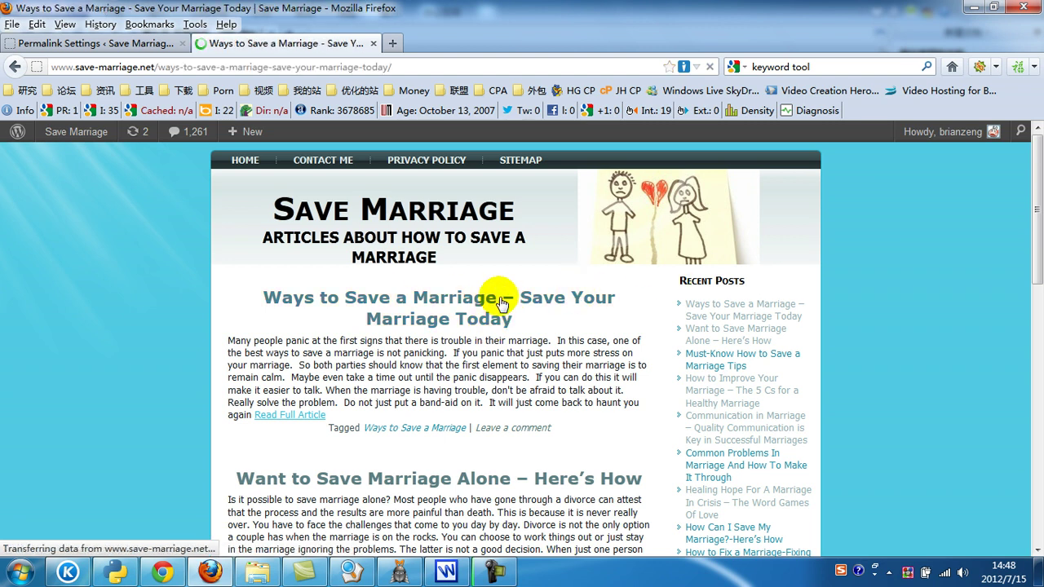
{"action": "left_click", "coordinate": [259, 166]}
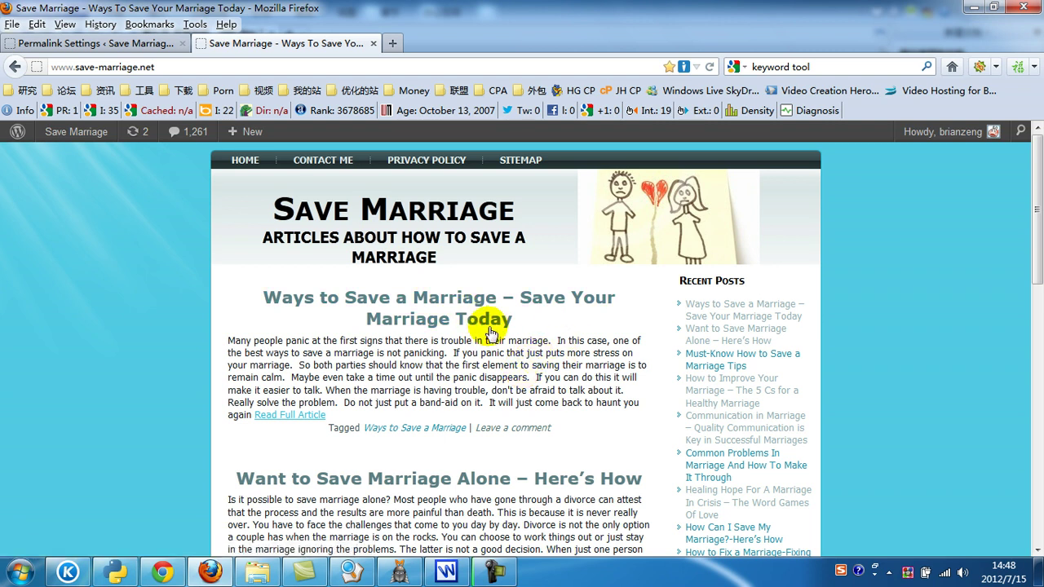
{"action": "left_click", "coordinate": [487, 320]}
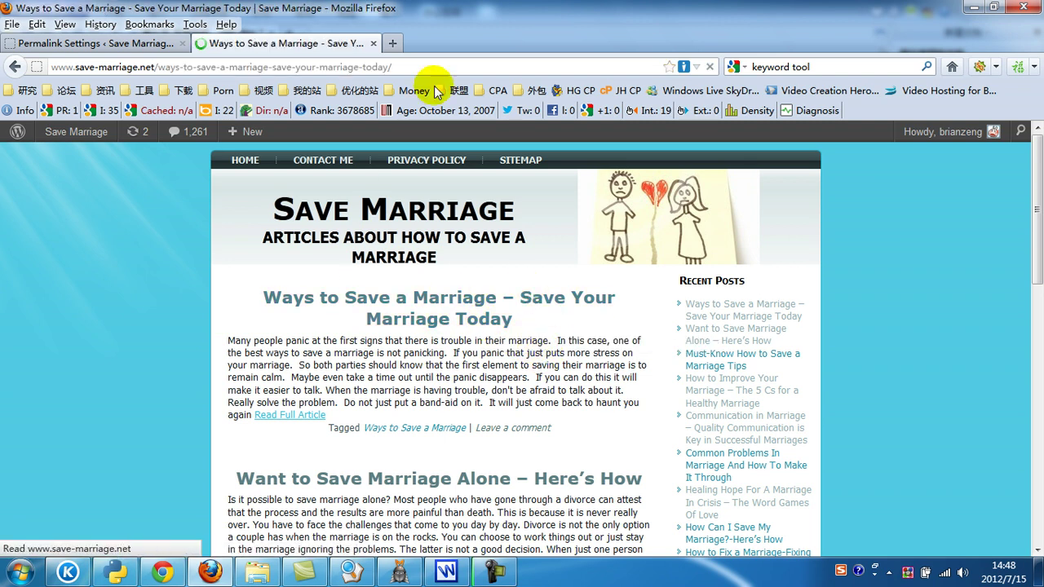
{"action": "scroll", "coordinate": [426, 400], "scroll_direction": "down", "scroll_amount": 5}
{"action": "scroll", "coordinate": [506, 367], "scroll_direction": "down", "scroll_amount": 15}
{"action": "scroll", "coordinate": [571, 399], "scroll_direction": "up", "scroll_amount": 20}
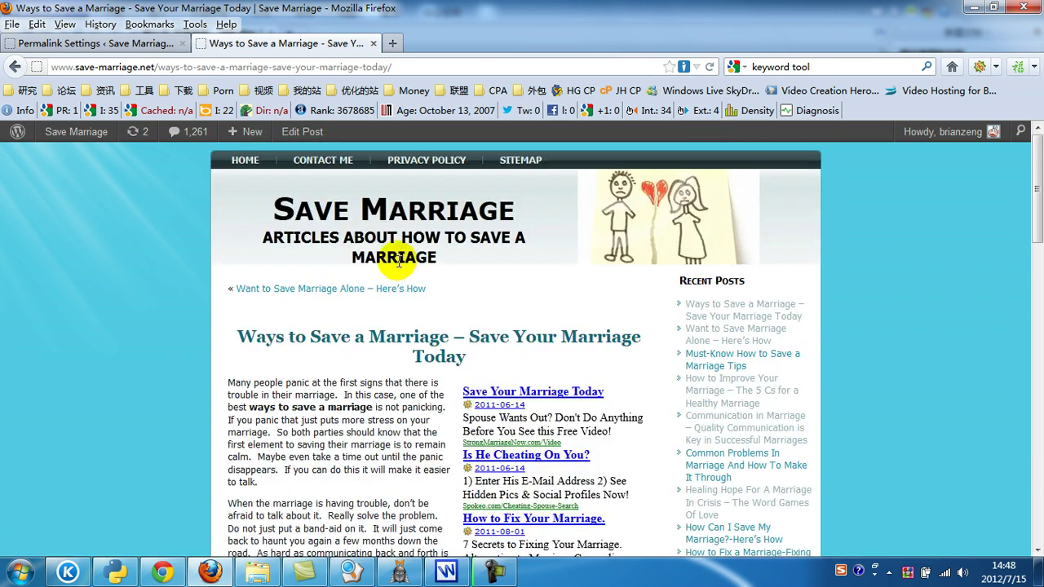
{"action": "left_click", "coordinate": [244, 161]}
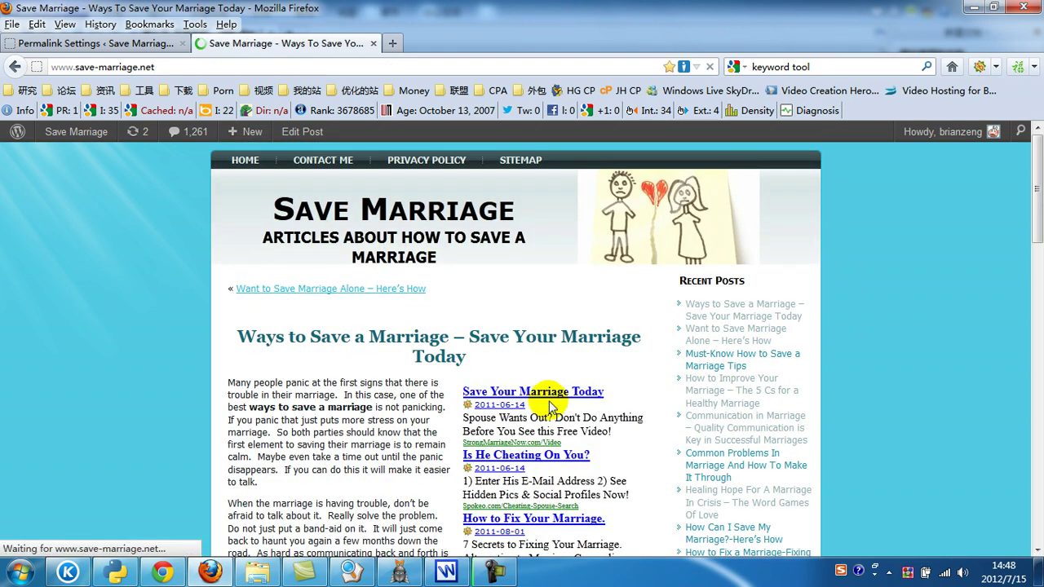
Step: Examine how the home page shows its posts as short excerpts with Read Full Article links
{"action": "scroll", "coordinate": [494, 362], "scroll_direction": "down", "scroll_amount": 12}
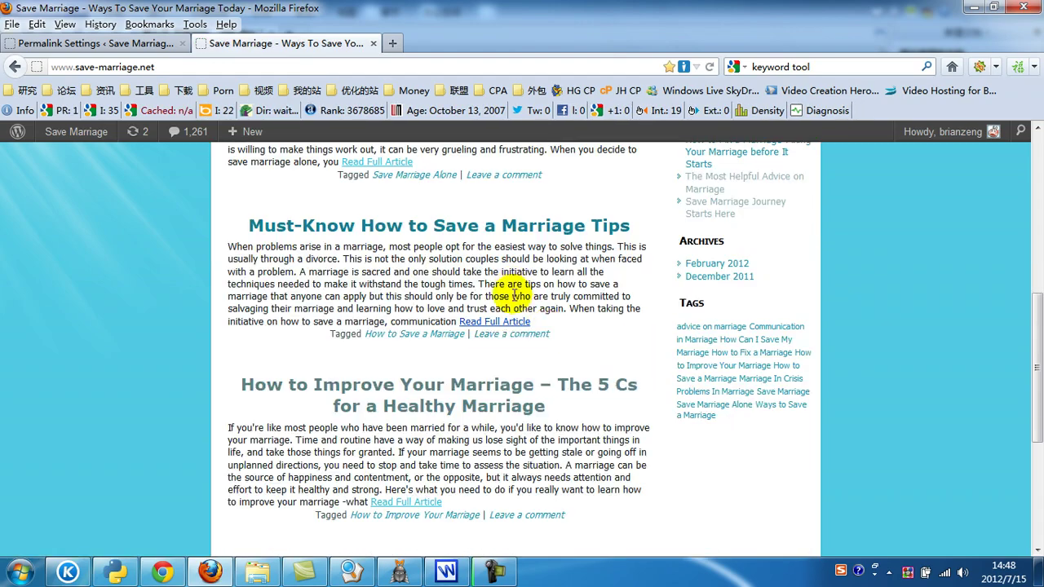
{"action": "scroll", "coordinate": [514, 285], "scroll_direction": "down", "scroll_amount": 5}
{"action": "scroll", "coordinate": [570, 329], "scroll_direction": "up", "scroll_amount": 17}
{"action": "scroll", "coordinate": [508, 331], "scroll_direction": "down", "scroll_amount": 15}
{"action": "scroll", "coordinate": [518, 396], "scroll_direction": "down", "scroll_amount": 4}
{"action": "scroll", "coordinate": [530, 367], "scroll_direction": "up", "scroll_amount": 9}
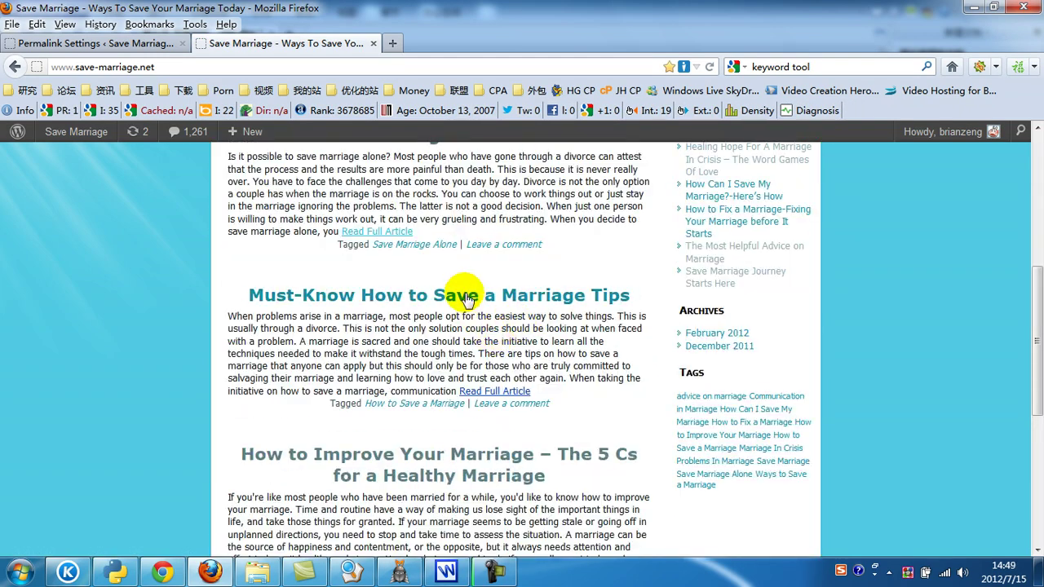
{"action": "scroll", "coordinate": [465, 301], "scroll_direction": "up", "scroll_amount": 3}
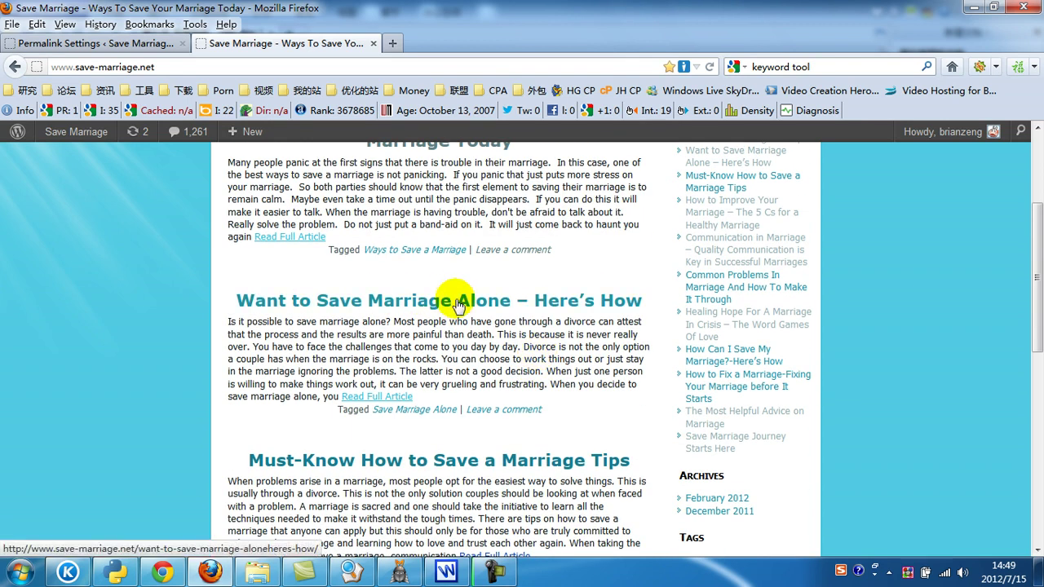
{"action": "scroll", "coordinate": [461, 335], "scroll_direction": "up", "scroll_amount": 2}
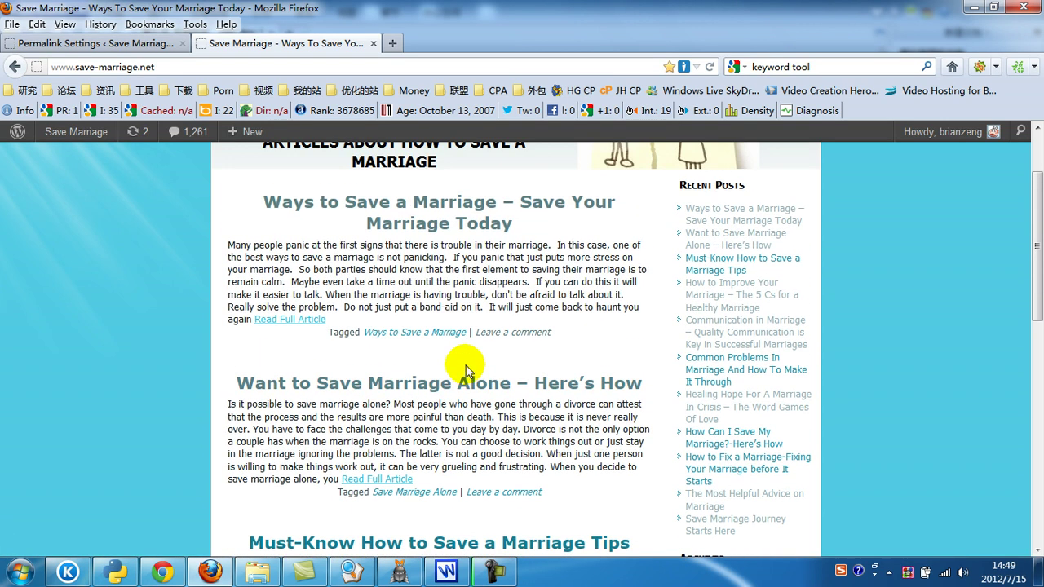
{"action": "scroll", "coordinate": [472, 379], "scroll_direction": "down", "scroll_amount": 2}
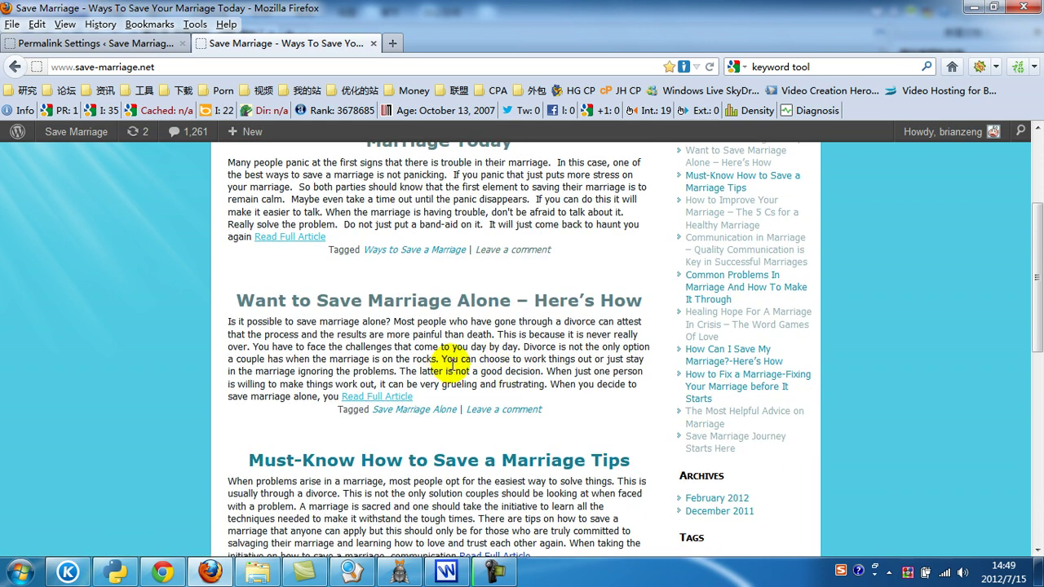
{"action": "scroll", "coordinate": [469, 365], "scroll_direction": "up", "scroll_amount": 4}
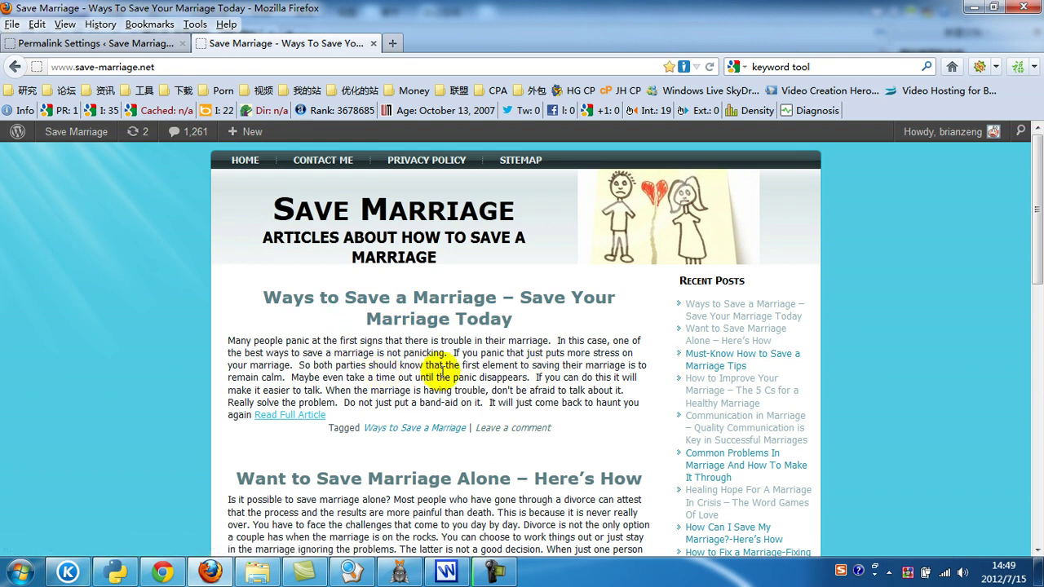
Step: Review the whole home page layout, from the header and post excerpts to the sidebar lists and the Older posts link
{"action": "scroll", "coordinate": [608, 388], "scroll_direction": "down", "scroll_amount": 5}
{"action": "scroll", "coordinate": [608, 388], "scroll_direction": "up", "scroll_amount": 5}
{"action": "scroll", "coordinate": [723, 303], "scroll_direction": "down", "scroll_amount": 7}
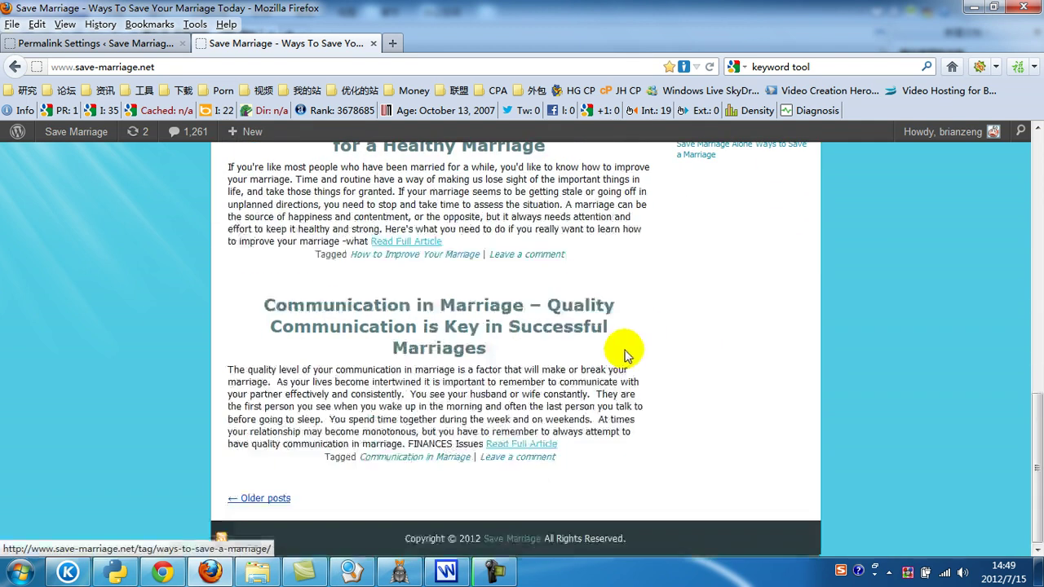
{"action": "scroll", "coordinate": [638, 359], "scroll_direction": "up", "scroll_amount": 7}
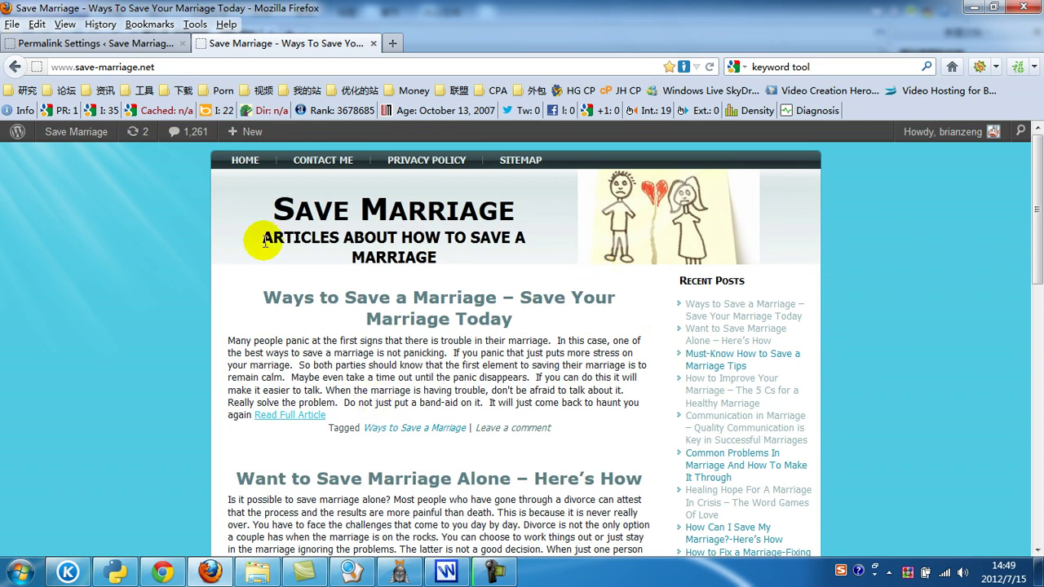
{"action": "scroll", "coordinate": [604, 294], "scroll_direction": "down", "scroll_amount": 2}
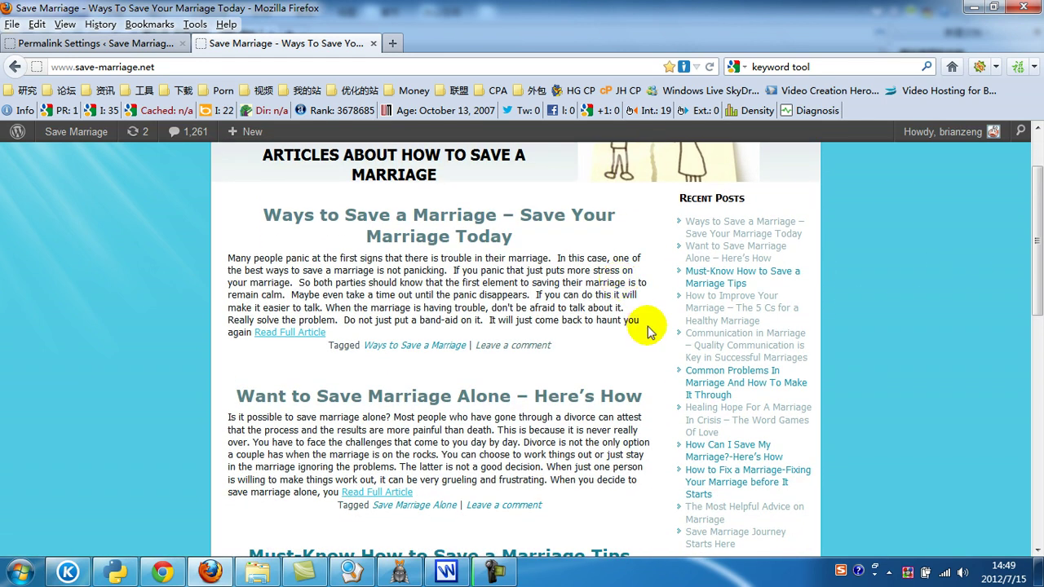
{"action": "scroll", "coordinate": [643, 322], "scroll_direction": "up", "scroll_amount": 2}
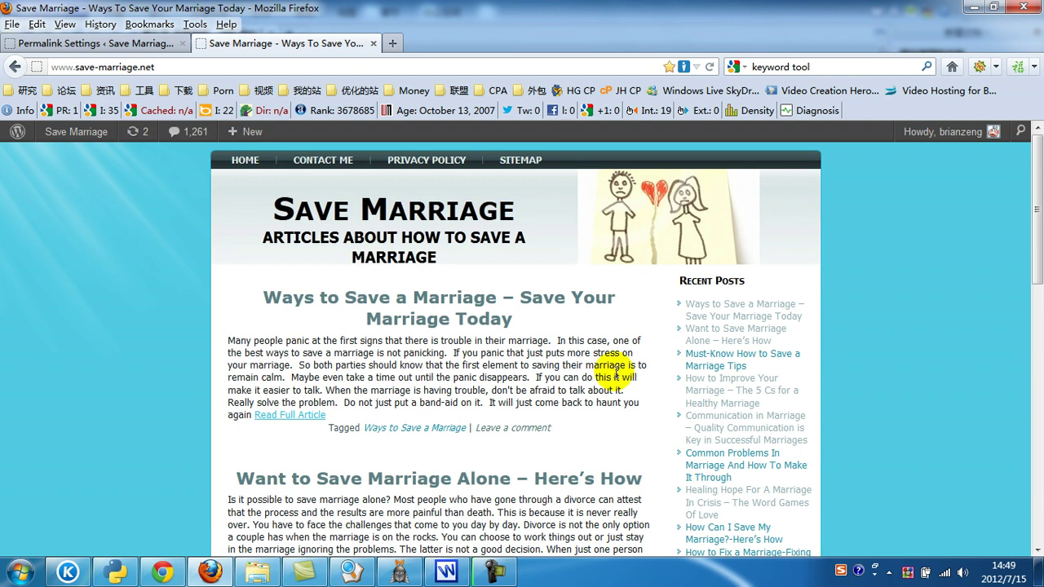
{"action": "scroll", "coordinate": [619, 374], "scroll_direction": "down", "scroll_amount": 10}
{"action": "scroll", "coordinate": [660, 383], "scroll_direction": "down", "scroll_amount": 6}
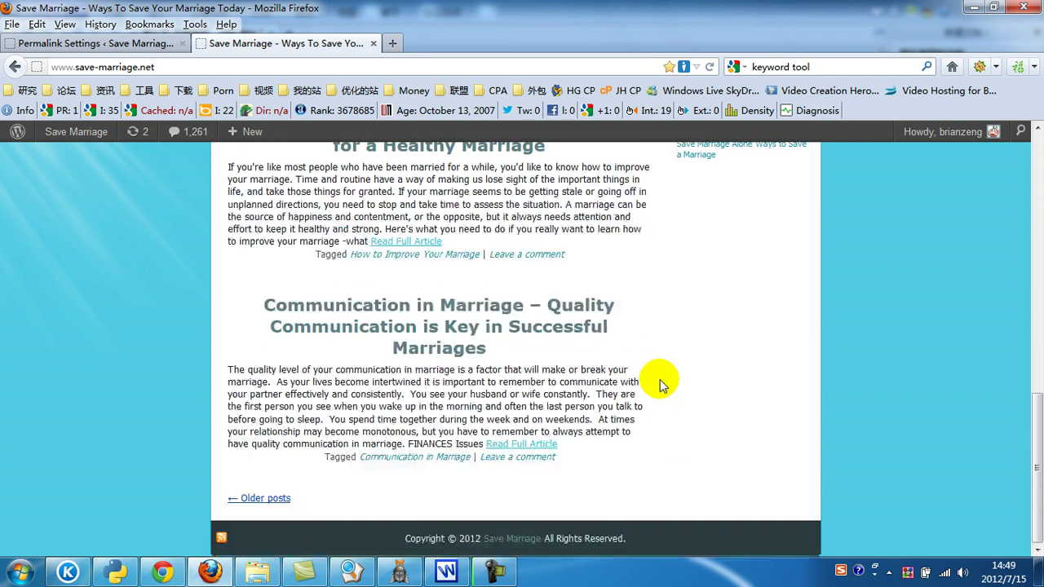
{"action": "scroll", "coordinate": [664, 383], "scroll_direction": "up", "scroll_amount": 15}
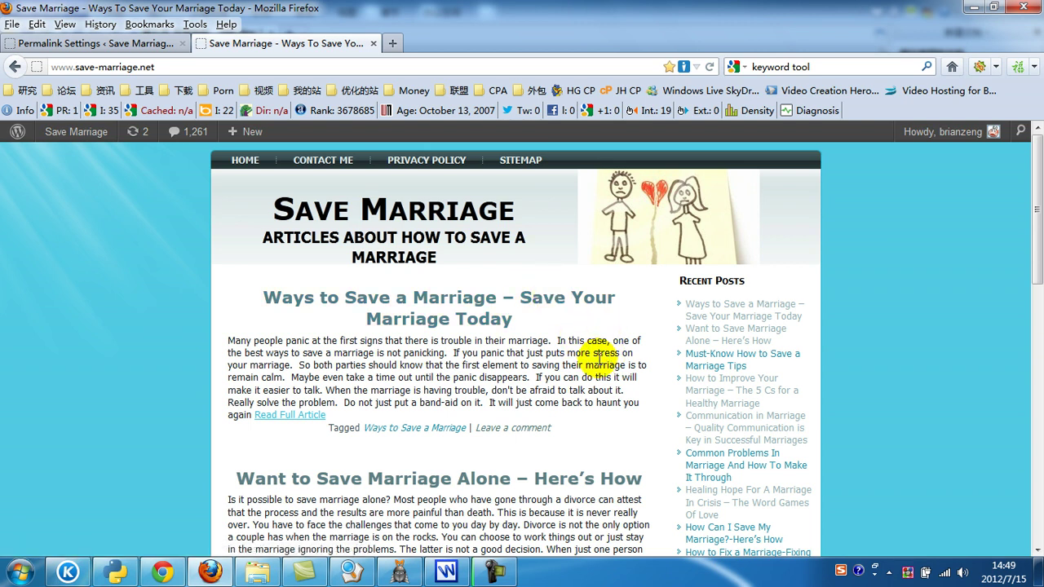
{"action": "scroll", "coordinate": [664, 290], "scroll_direction": "down", "scroll_amount": 10}
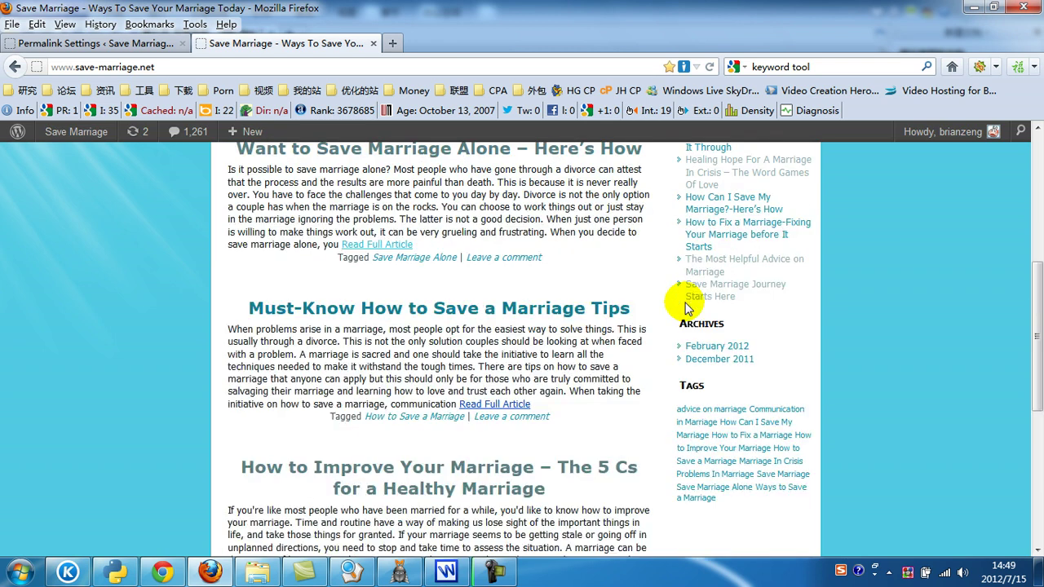
{"action": "scroll", "coordinate": [646, 324], "scroll_direction": "up", "scroll_amount": 10}
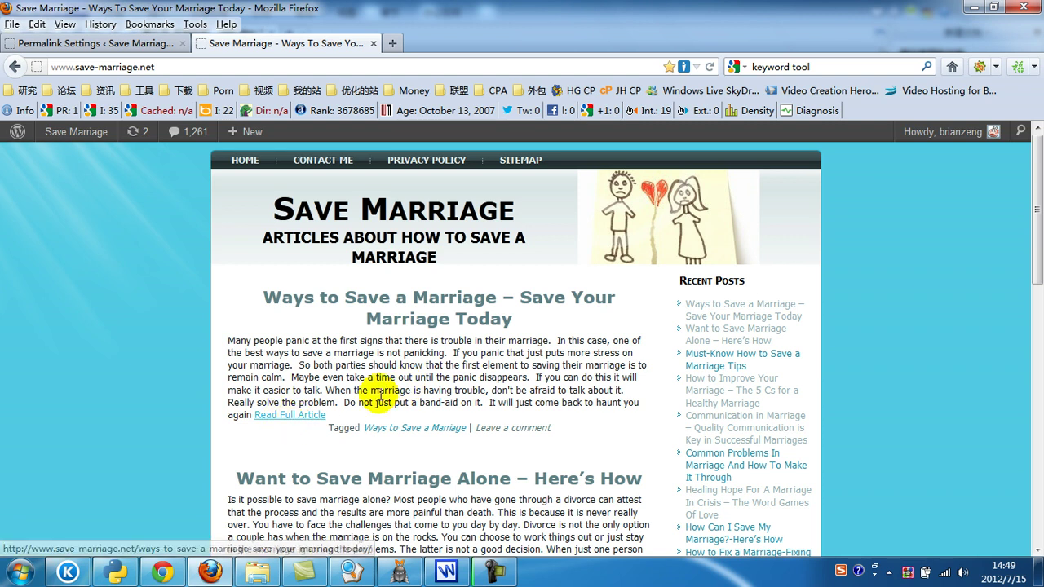
Step: Open the installed plugins list in the dashboard, show only the active plugins, and examine the Auto Excerpt everywhere entry
{"action": "left_click", "coordinate": [152, 43]}
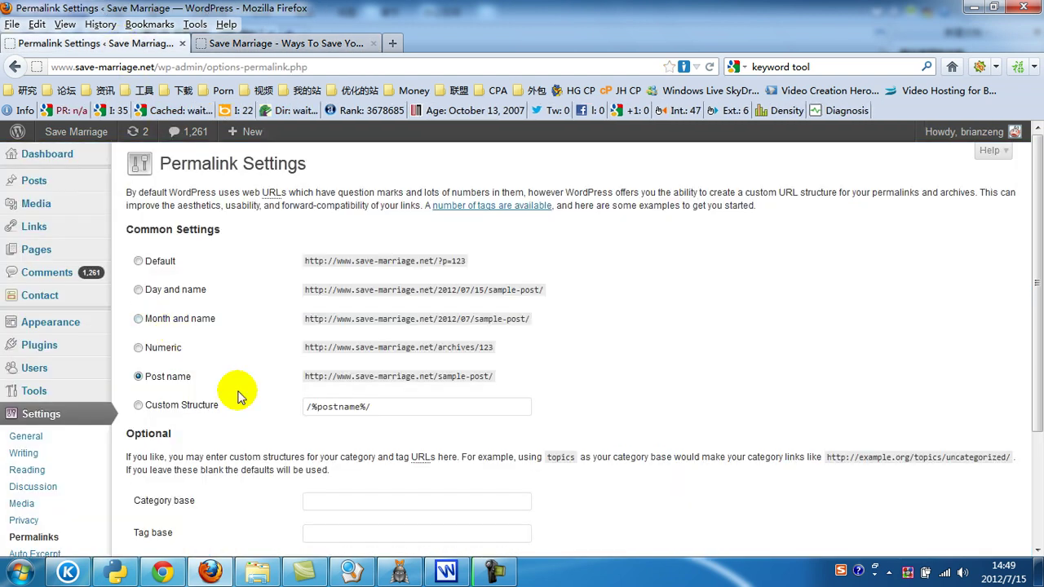
{"action": "scroll", "coordinate": [98, 438], "scroll_direction": "down", "scroll_amount": 2}
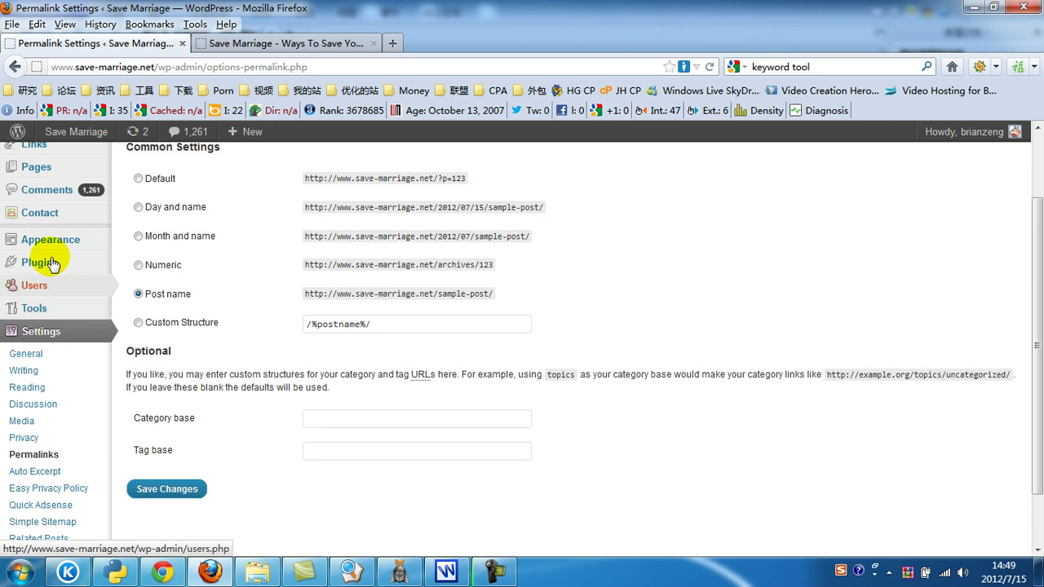
{"action": "mouse_move", "coordinate": [80, 261]}
{"action": "left_click", "coordinate": [144, 278]}
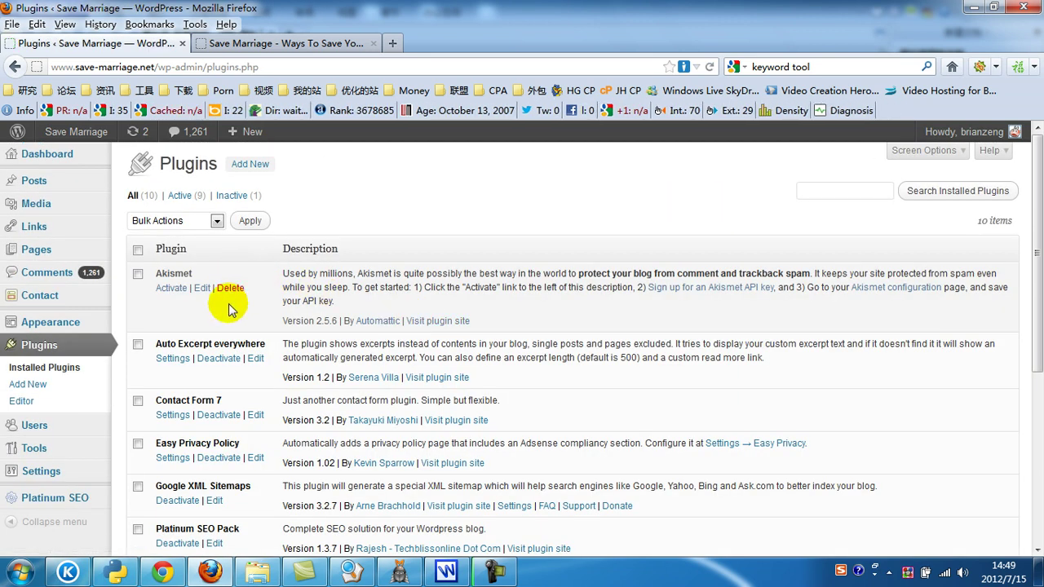
{"action": "left_click", "coordinate": [181, 196]}
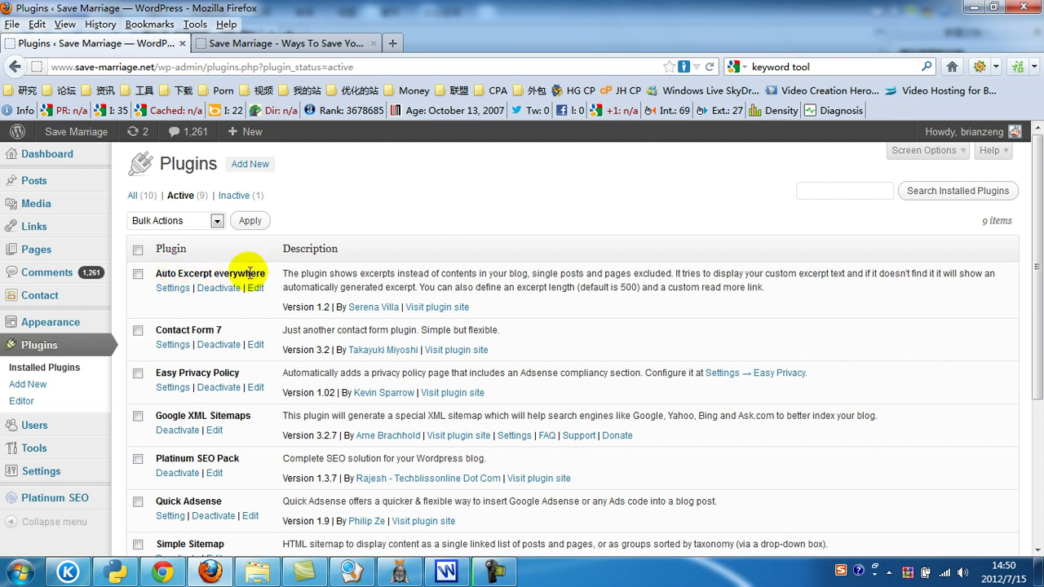
{"action": "left_click_drag", "start_coordinate": [235, 278], "coordinate": [168, 274]}
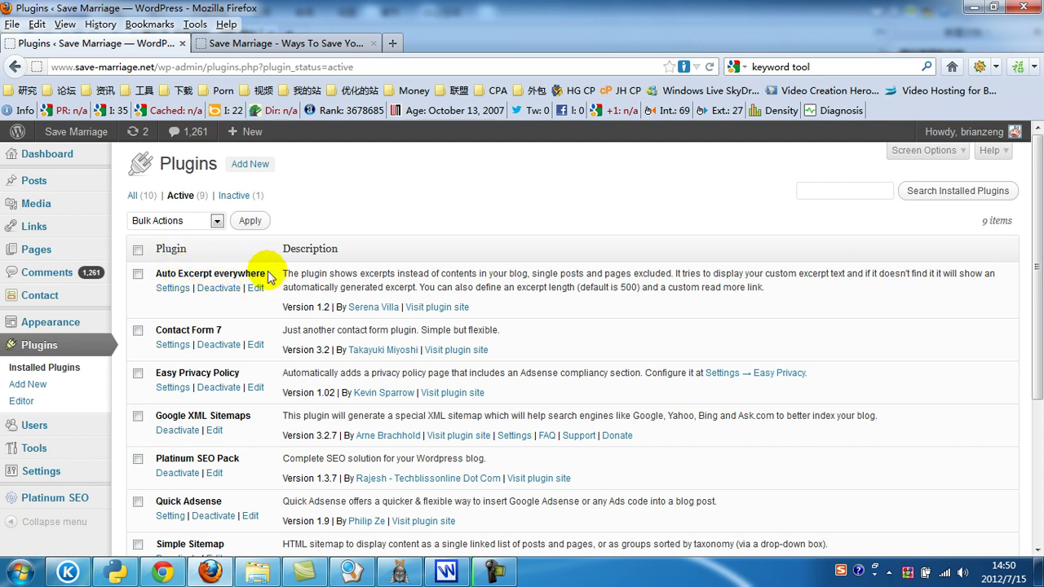
{"action": "left_click_drag", "start_coordinate": [269, 277], "coordinate": [204, 274]}
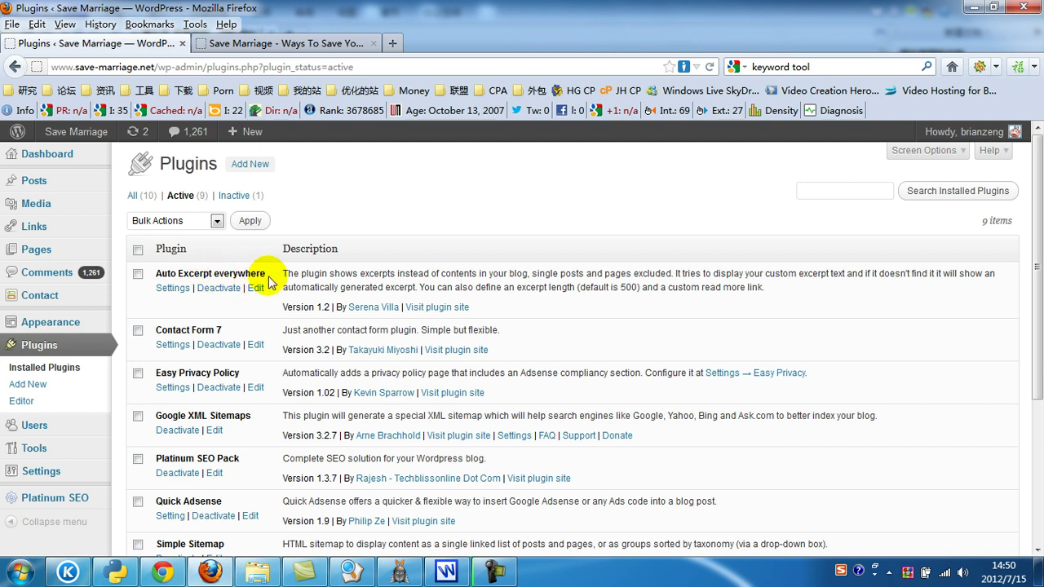
Step: Copy the plugin name Auto Excerpt everywhere from the active plugins list
{"action": "left_click", "coordinate": [250, 165]}
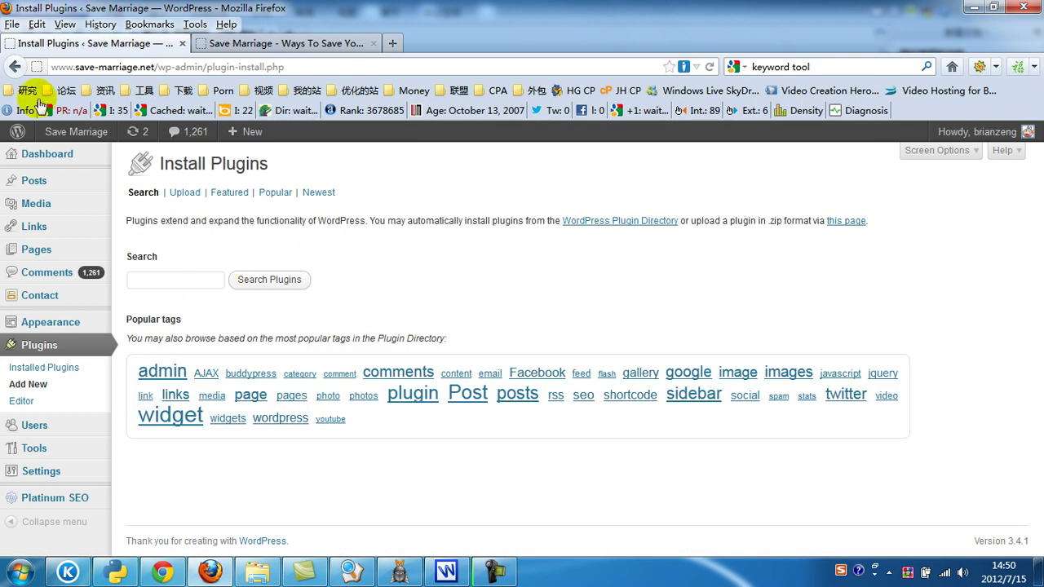
{"action": "left_click", "coordinate": [16, 65]}
{"action": "left_click_drag", "start_coordinate": [265, 273], "coordinate": [162, 273]}
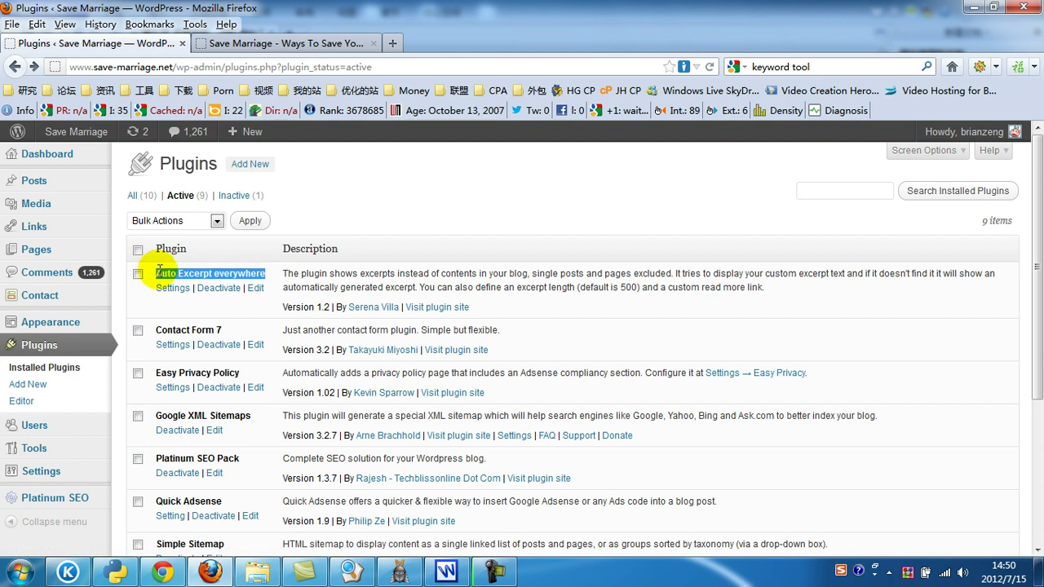
{"action": "right_click", "coordinate": [166, 269]}
{"action": "left_click", "coordinate": [195, 282]}
Step: Search the plugins available for installation for Auto Excerpt everywhere and check its install status
{"action": "left_click", "coordinate": [249, 164]}
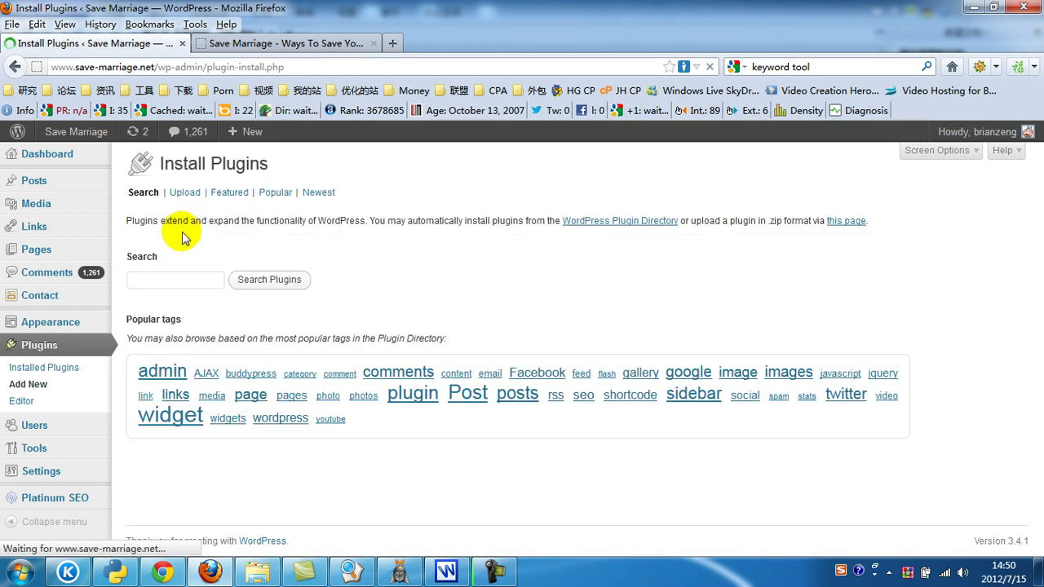
{"action": "right_click", "coordinate": [168, 282]}
{"action": "left_click", "coordinate": [213, 348]}
{"action": "left_click", "coordinate": [270, 281]}
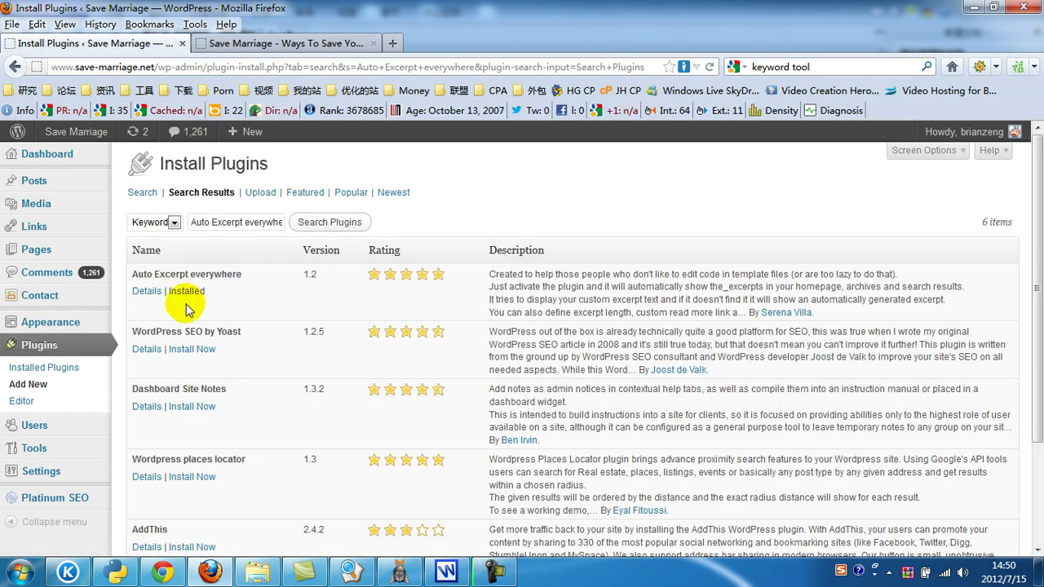
{"action": "double_click", "coordinate": [192, 292]}
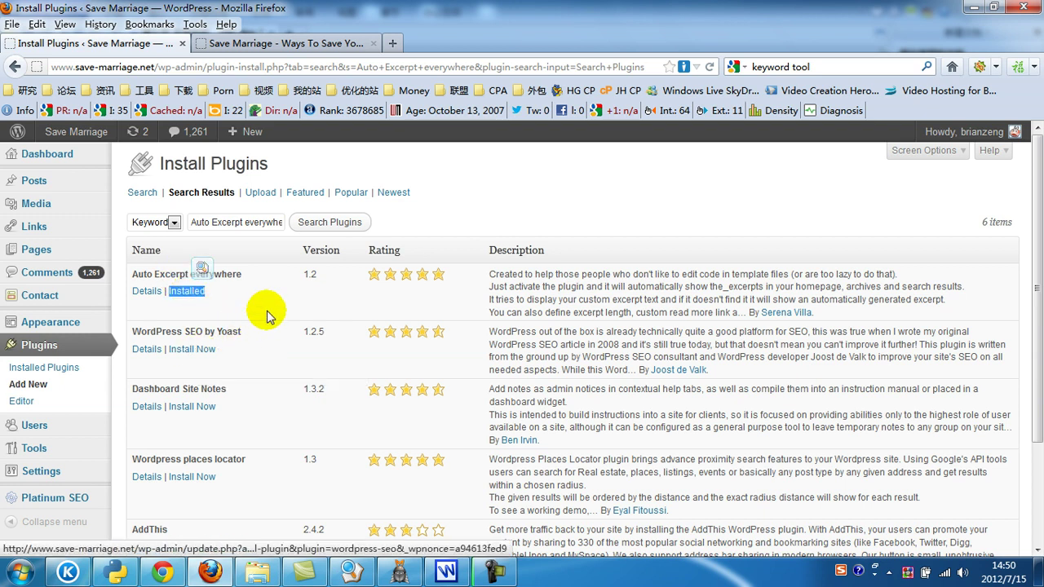
Step: Open the Auto Excerpt everywhere settings and compare the excerpt length and read more text with the excerpts on the live home page
{"action": "left_click", "coordinate": [40, 345]}
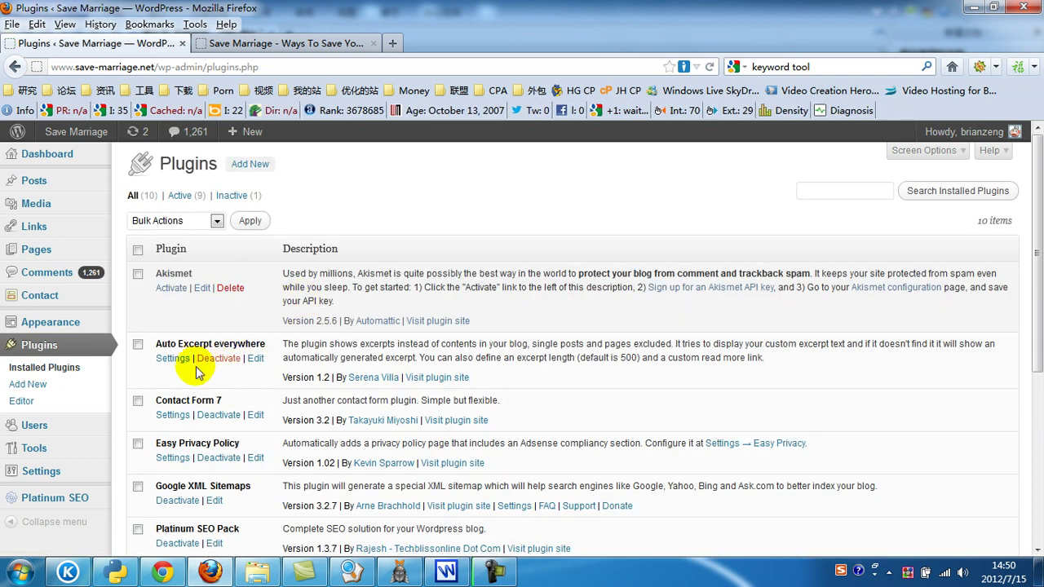
{"action": "left_click", "coordinate": [172, 358]}
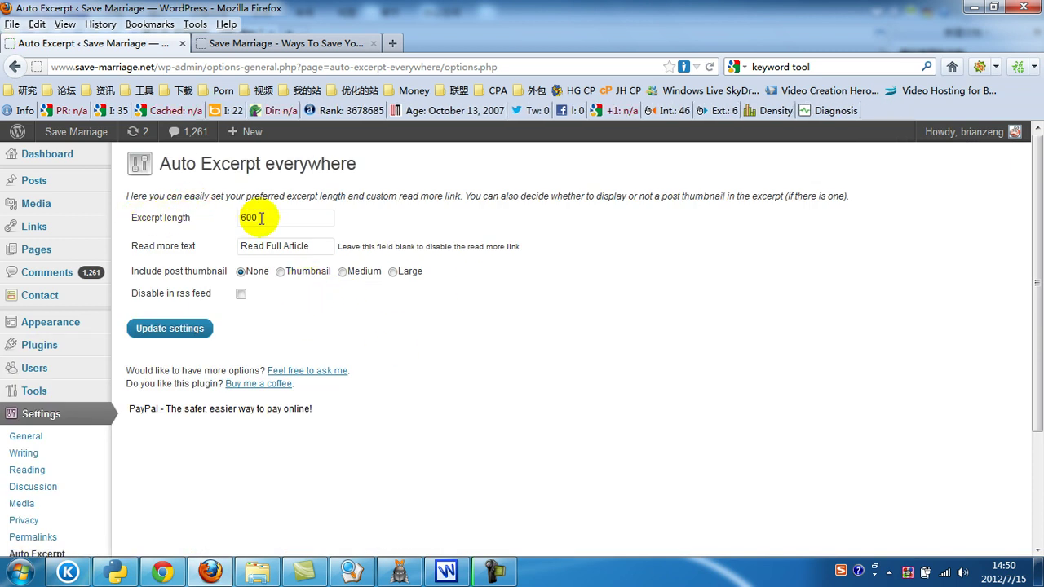
{"action": "left_click_drag", "start_coordinate": [280, 218], "coordinate": [210, 218]}
{"action": "left_click", "coordinate": [293, 43]}
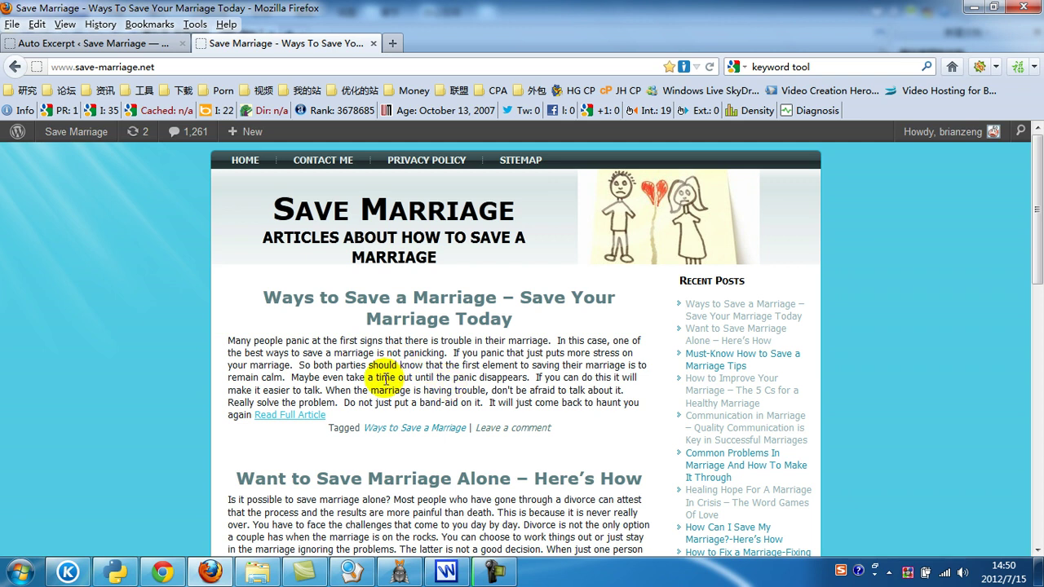
{"action": "left_click", "coordinate": [118, 44]}
{"action": "left_click", "coordinate": [270, 230]}
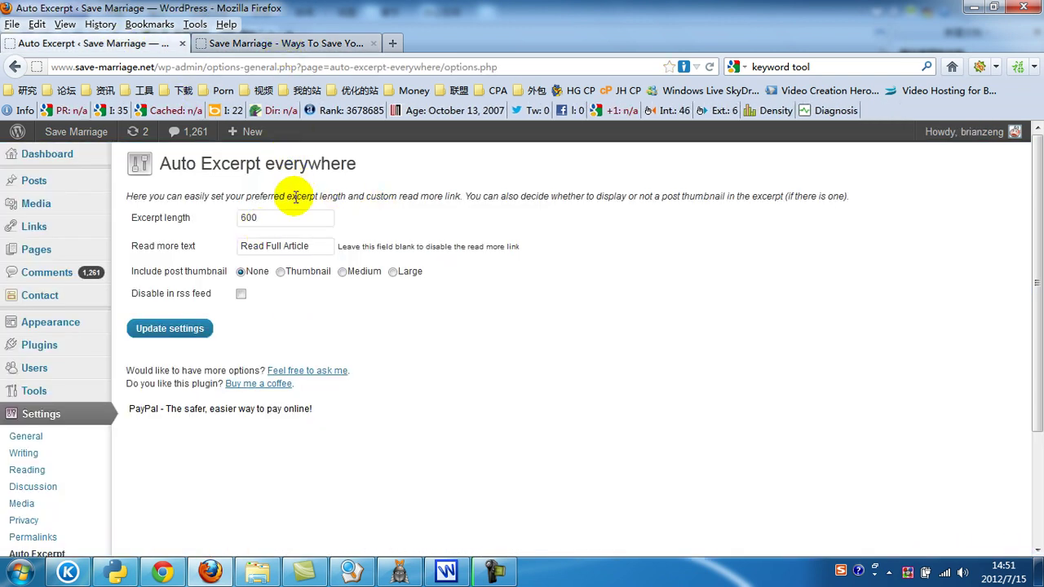
{"action": "left_click", "coordinate": [269, 43]}
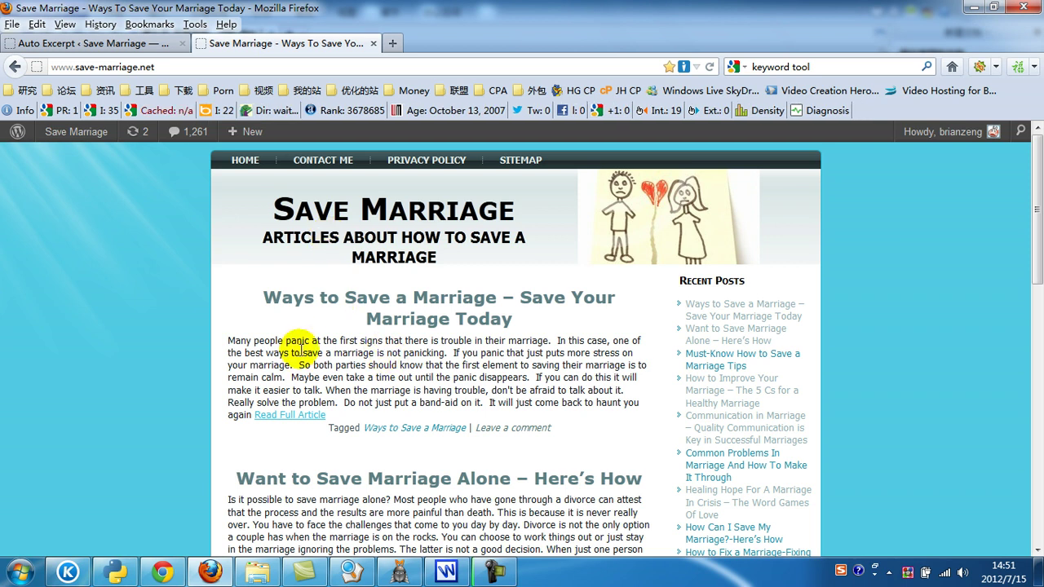
Step: Compare the read more text and the other Auto Excerpt everywhere options with the Read Full Article link on the live home page
{"action": "scroll", "coordinate": [489, 353], "scroll_direction": "down", "scroll_amount": 1}
{"action": "scroll", "coordinate": [493, 349], "scroll_direction": "up", "scroll_amount": 1}
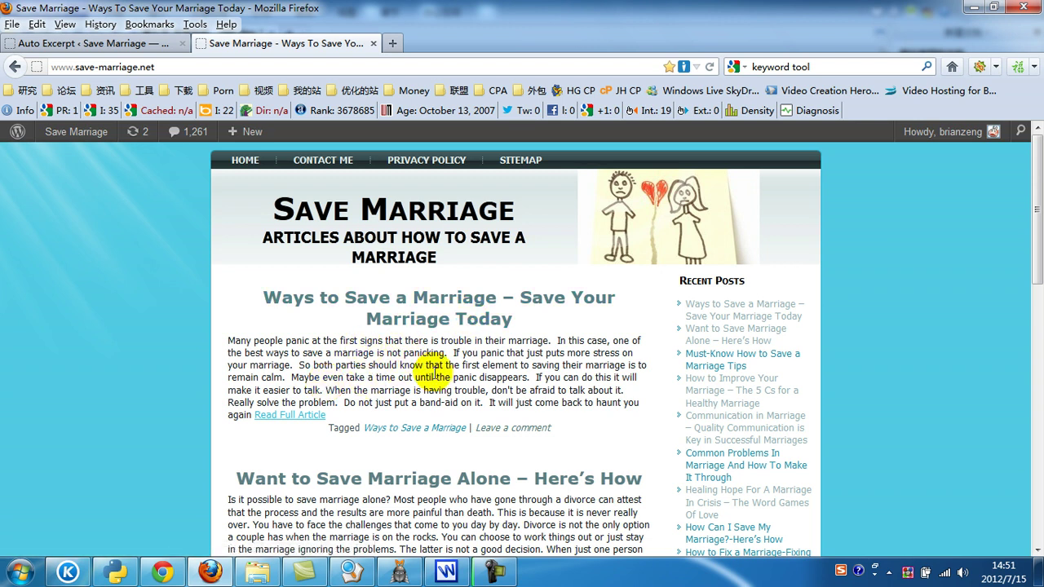
{"action": "left_click", "coordinate": [147, 45]}
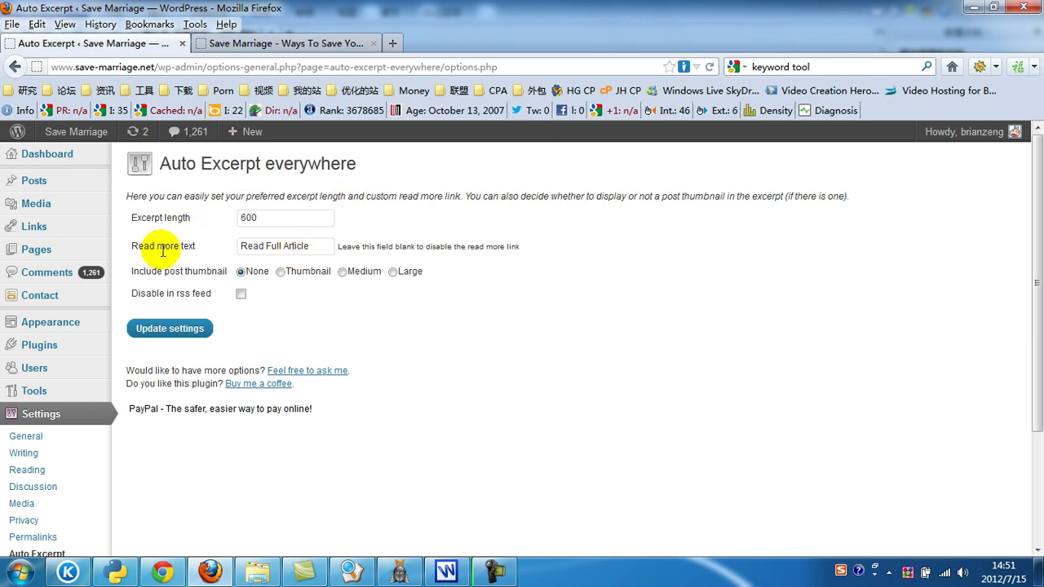
{"action": "left_click", "coordinate": [273, 44]}
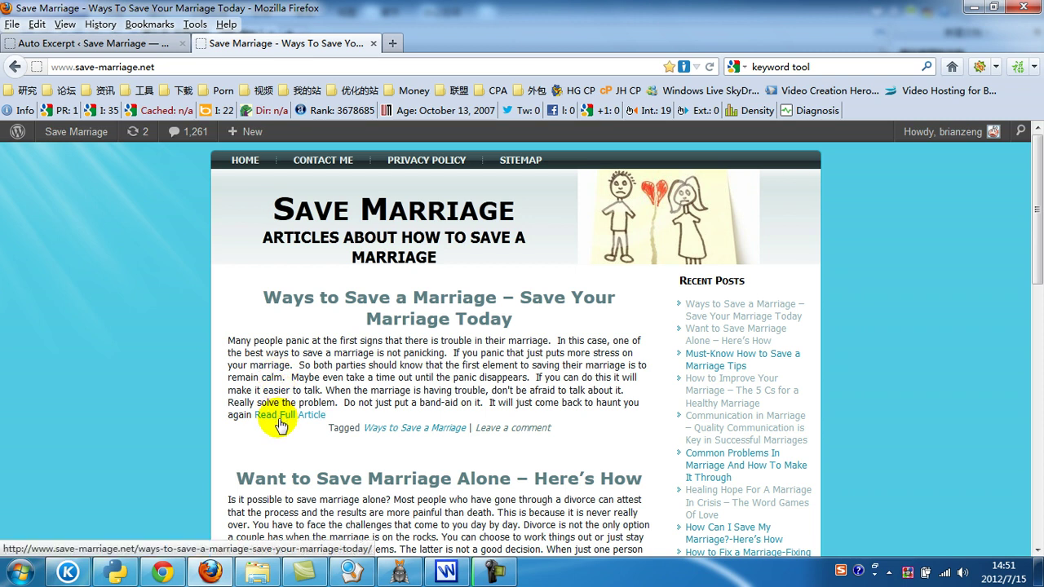
{"action": "left_click", "coordinate": [140, 44]}
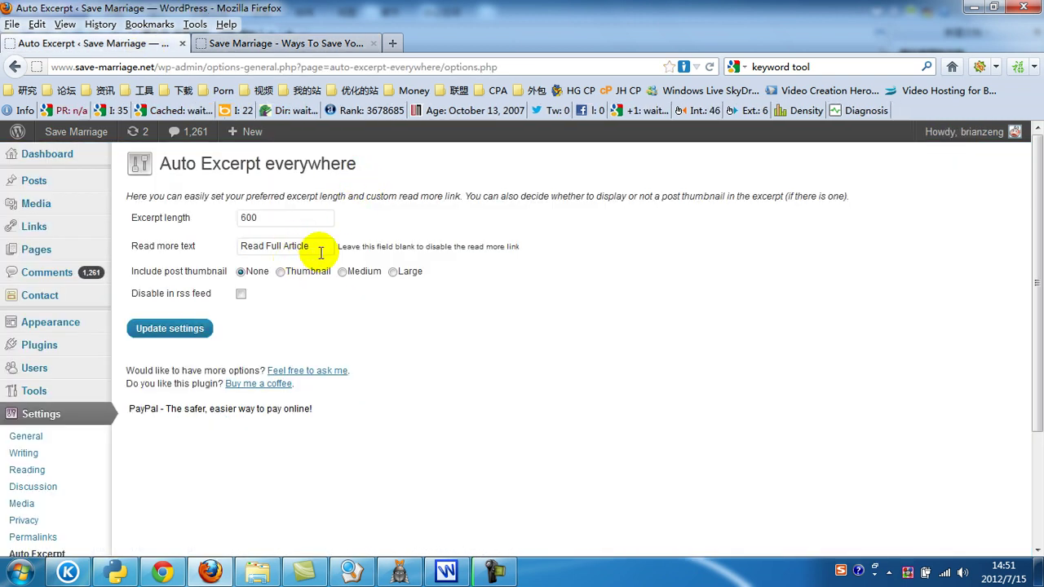
{"action": "left_click_drag", "start_coordinate": [319, 246], "coordinate": [221, 242]}
{"action": "left_click", "coordinate": [430, 347]}
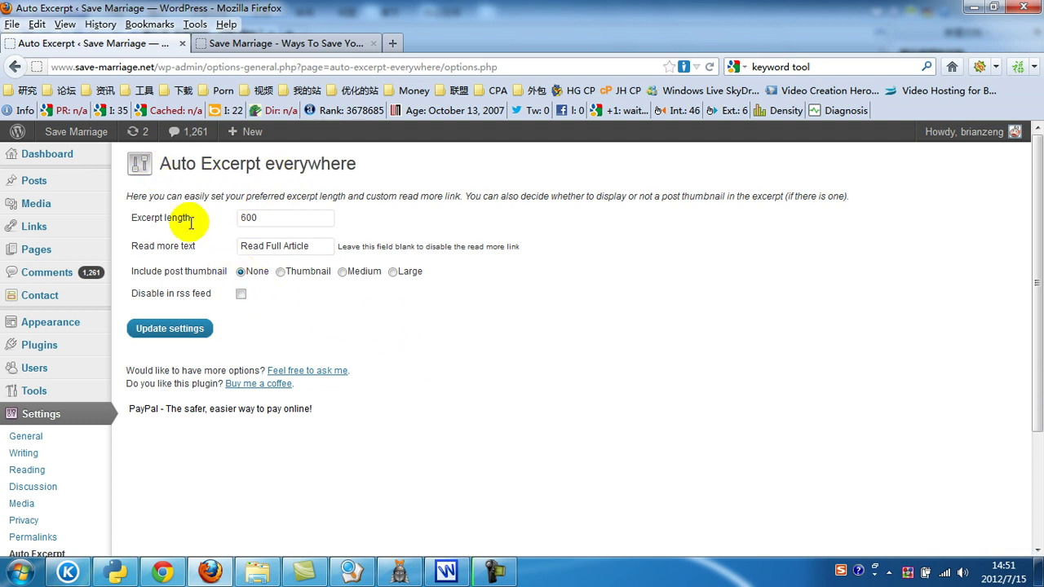
{"action": "scroll", "coordinate": [211, 191], "scroll_direction": "down", "scroll_amount": 3}
{"action": "scroll", "coordinate": [190, 312], "scroll_direction": "up", "scroll_amount": 3}
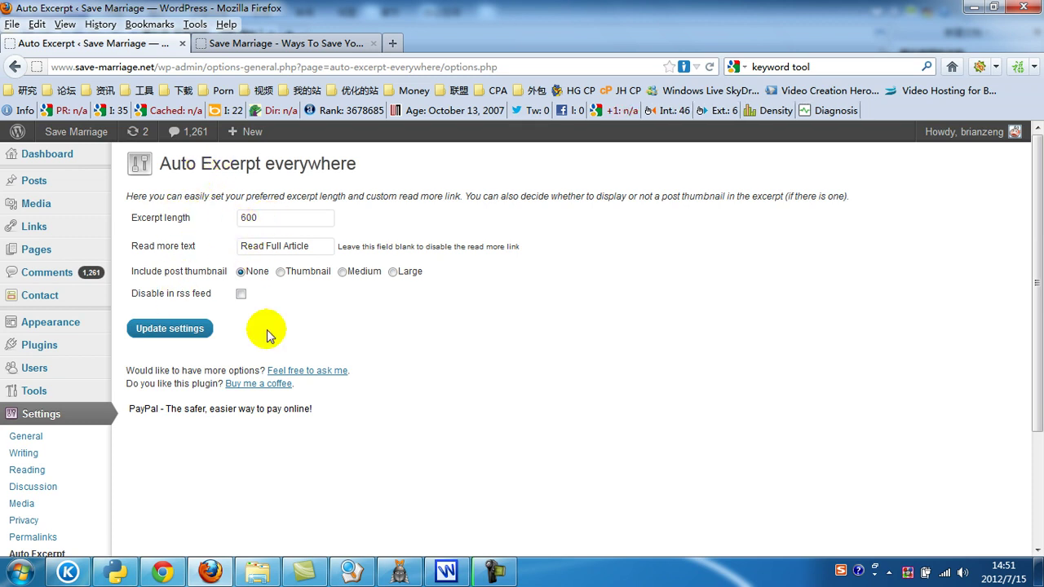
{"action": "scroll", "coordinate": [263, 273], "scroll_direction": "down", "scroll_amount": 3}
Step: Open the full article "Ways to Save a Marriage – Save Your Marriage Today" from the home page and examine its opening paragraphs
{"action": "left_click", "coordinate": [326, 45]}
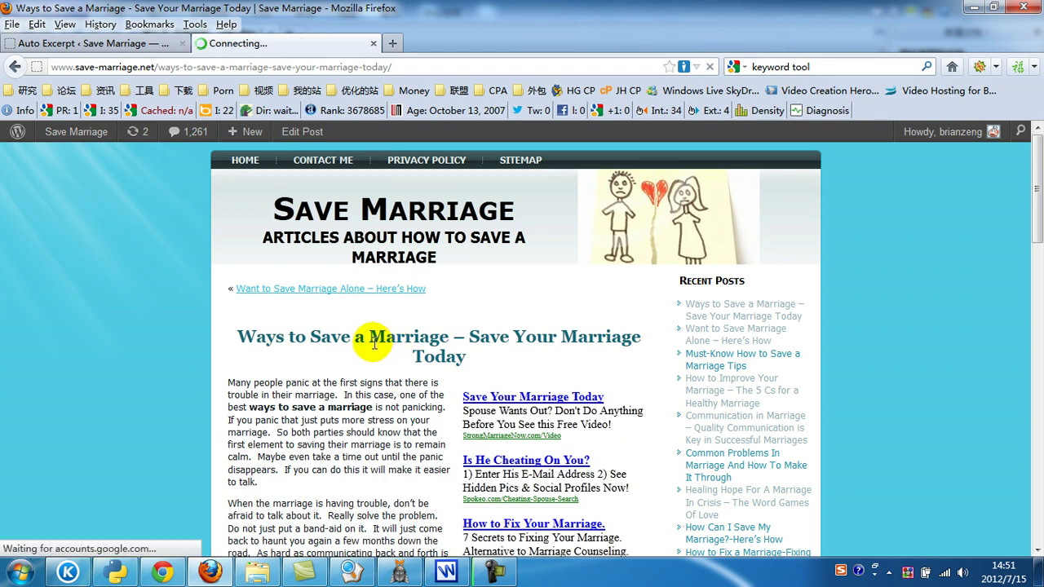
{"action": "scroll", "coordinate": [358, 356], "scroll_direction": "down", "scroll_amount": 4}
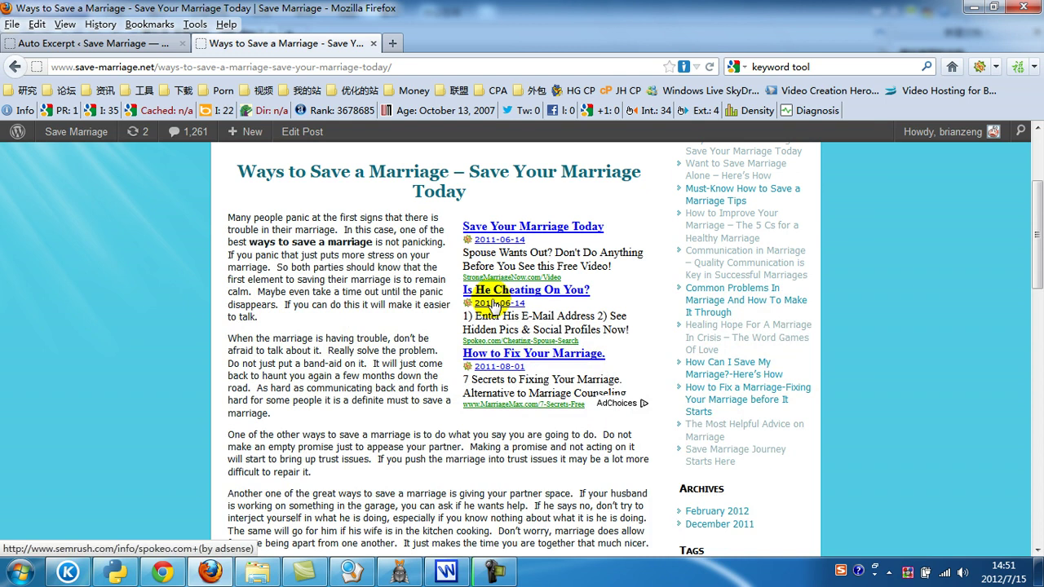
{"action": "scroll", "coordinate": [345, 316], "scroll_direction": "up", "scroll_amount": 2}
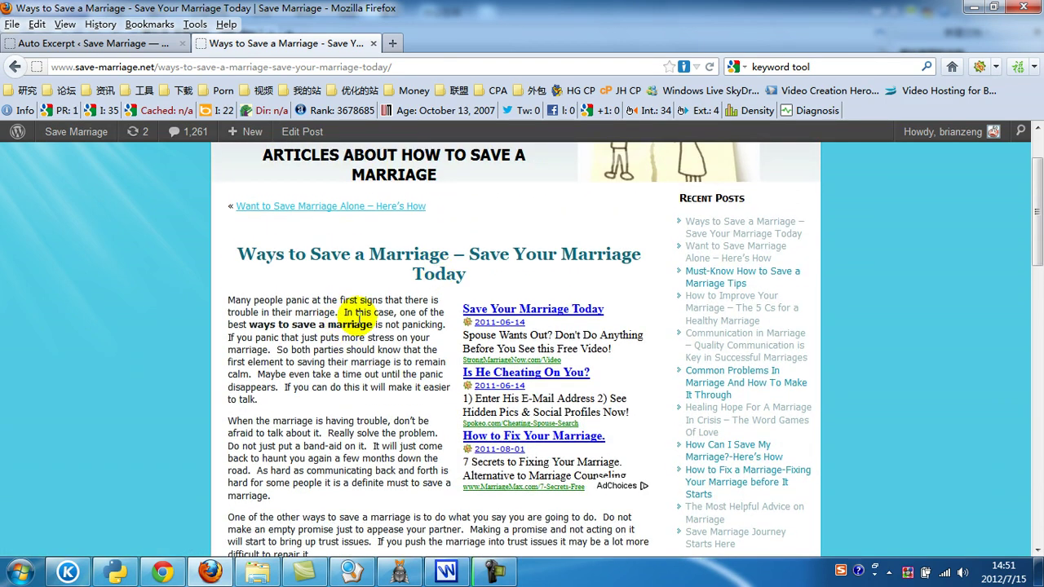
{"action": "scroll", "coordinate": [361, 324], "scroll_direction": "down", "scroll_amount": 2}
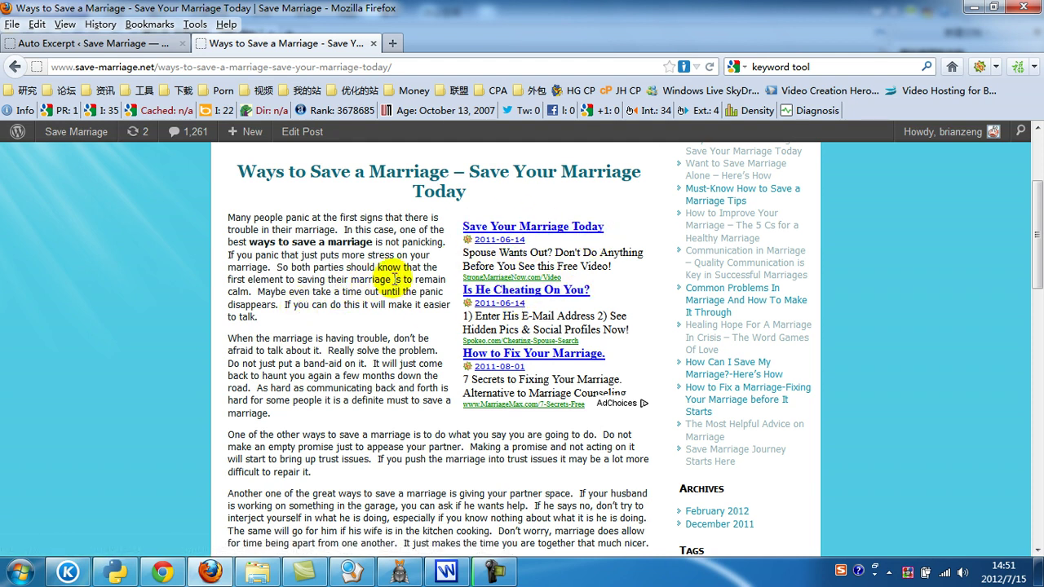
{"action": "scroll", "coordinate": [359, 274], "scroll_direction": "up", "scroll_amount": 2}
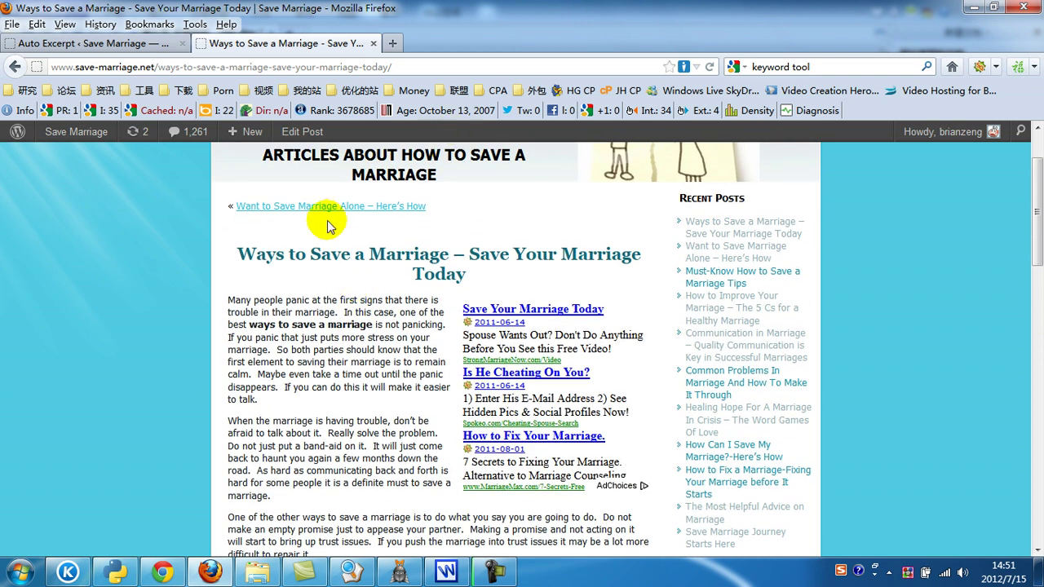
{"action": "scroll", "coordinate": [341, 244], "scroll_direction": "down", "scroll_amount": 2}
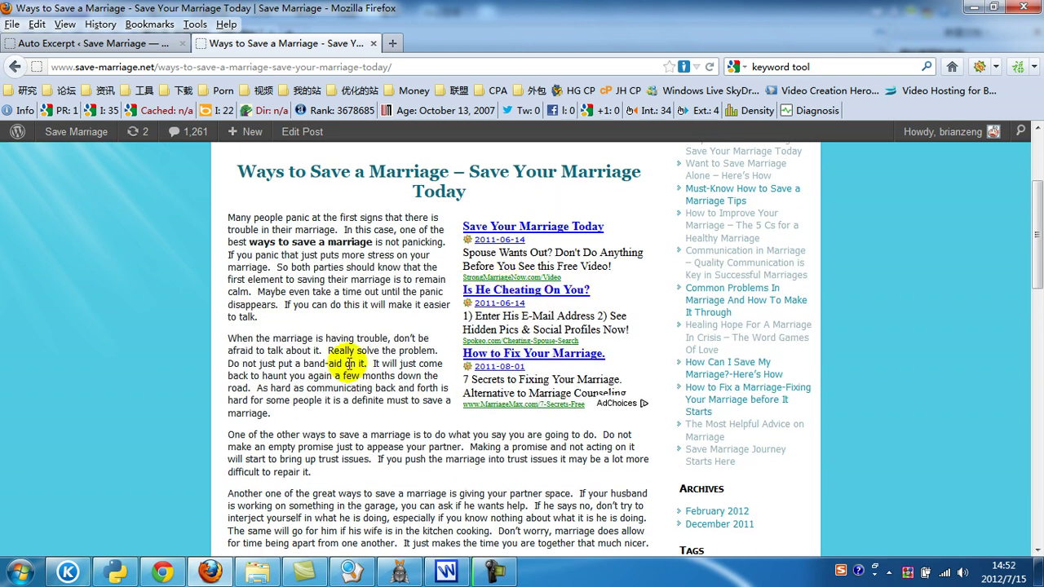
{"action": "scroll", "coordinate": [314, 339], "scroll_direction": "up", "scroll_amount": 2}
{"action": "scroll", "coordinate": [302, 338], "scroll_direction": "down", "scroll_amount": 2}
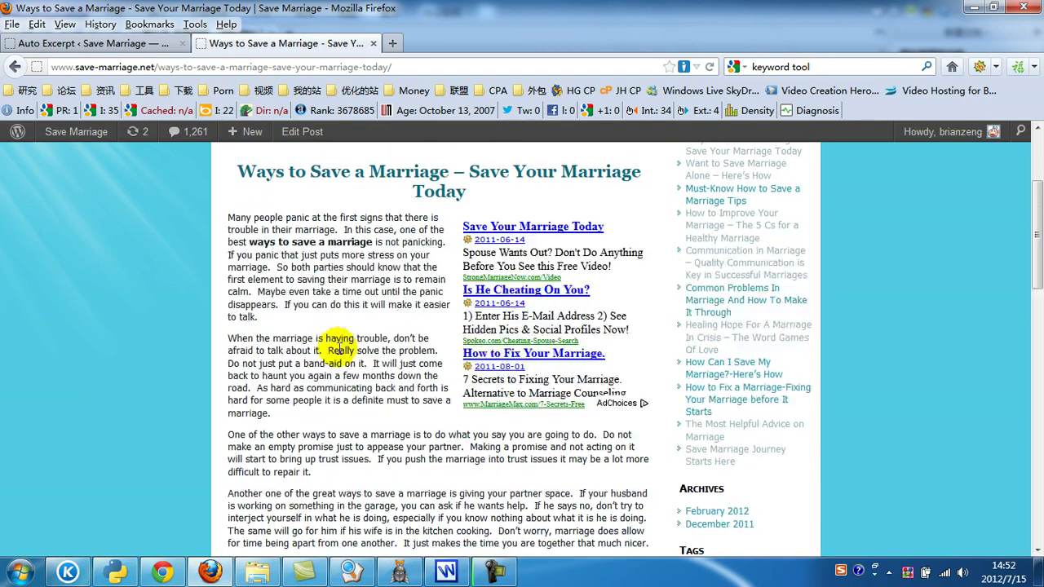
{"action": "scroll", "coordinate": [375, 326], "scroll_direction": "up", "scroll_amount": 2}
{"action": "scroll", "coordinate": [388, 298], "scroll_direction": "down", "scroll_amount": 2}
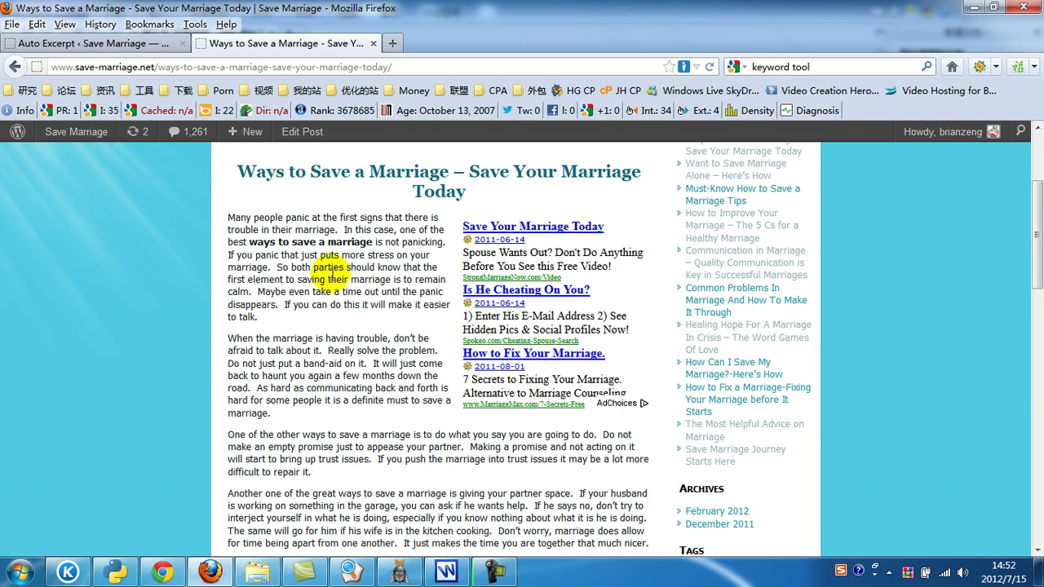
{"action": "scroll", "coordinate": [347, 287], "scroll_direction": "up", "scroll_amount": 2}
{"action": "scroll", "coordinate": [349, 298], "scroll_direction": "down", "scroll_amount": 2}
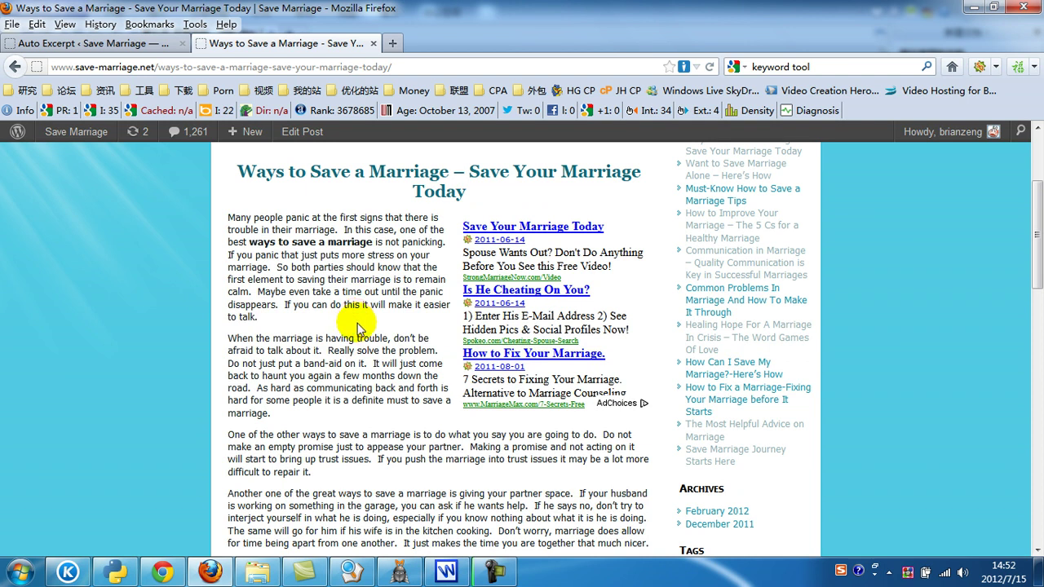
{"action": "scroll", "coordinate": [338, 275], "scroll_direction": "down", "scroll_amount": 2}
{"action": "scroll", "coordinate": [346, 295], "scroll_direction": "up", "scroll_amount": 2}
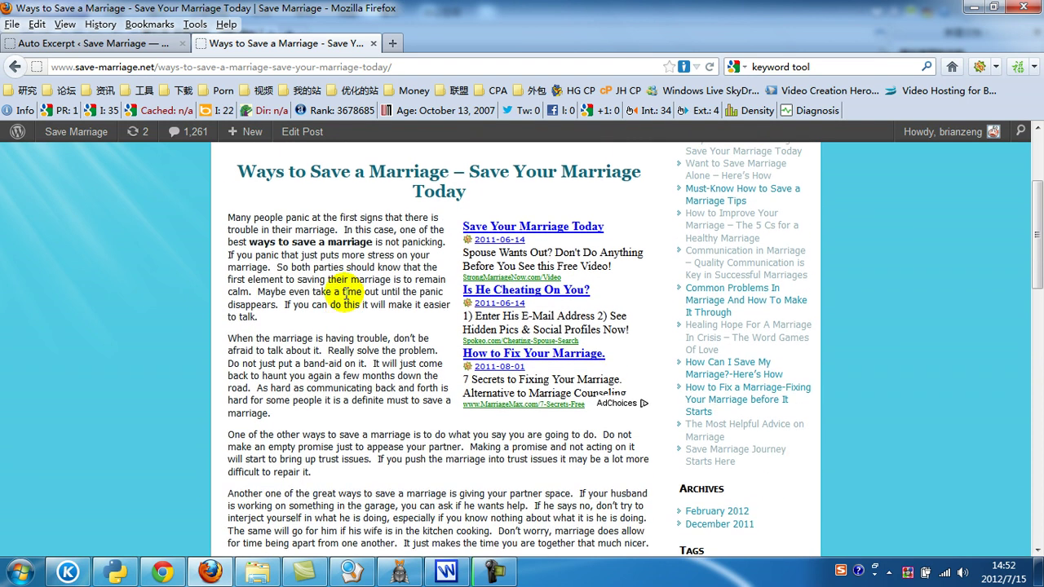
Step: Examine the ad blocks beside the article's opening text, between its middle paragraphs and after its last paragraph
{"action": "left_click", "coordinate": [510, 229]}
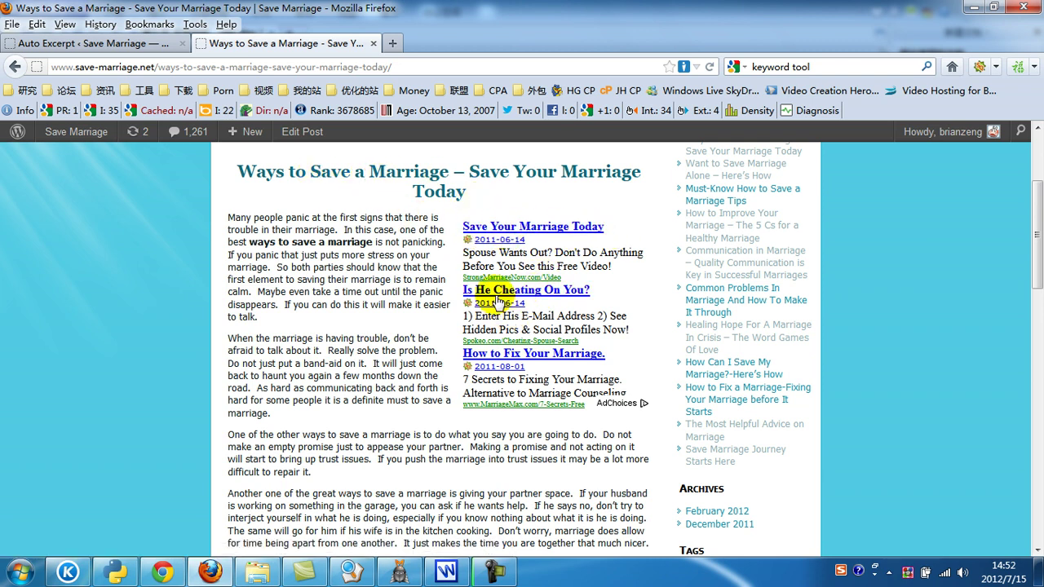
{"action": "left_click", "coordinate": [512, 360]}
{"action": "scroll", "coordinate": [490, 350], "scroll_direction": "down", "scroll_amount": 5}
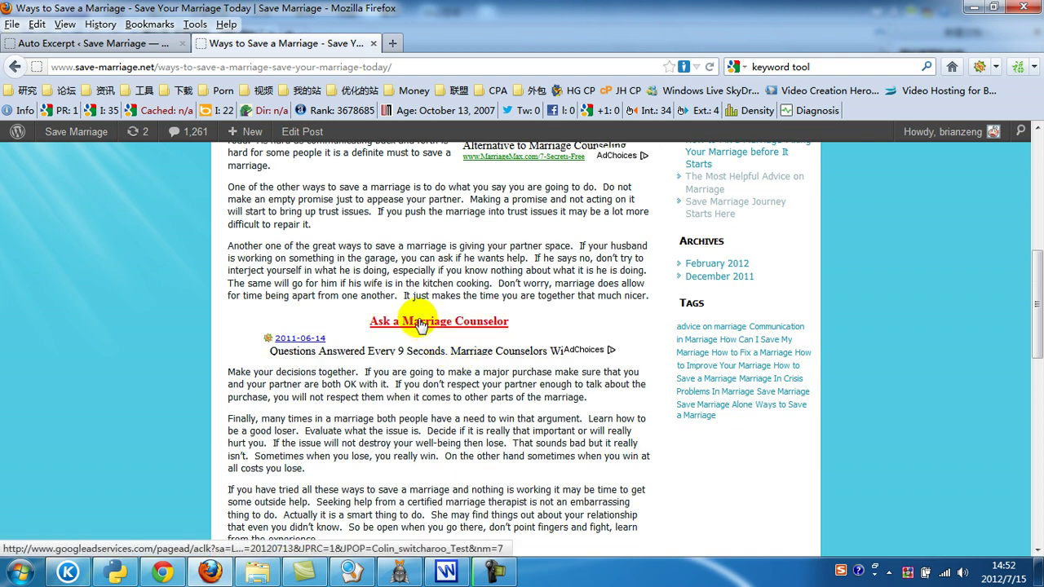
{"action": "scroll", "coordinate": [391, 244], "scroll_direction": "down", "scroll_amount": 7}
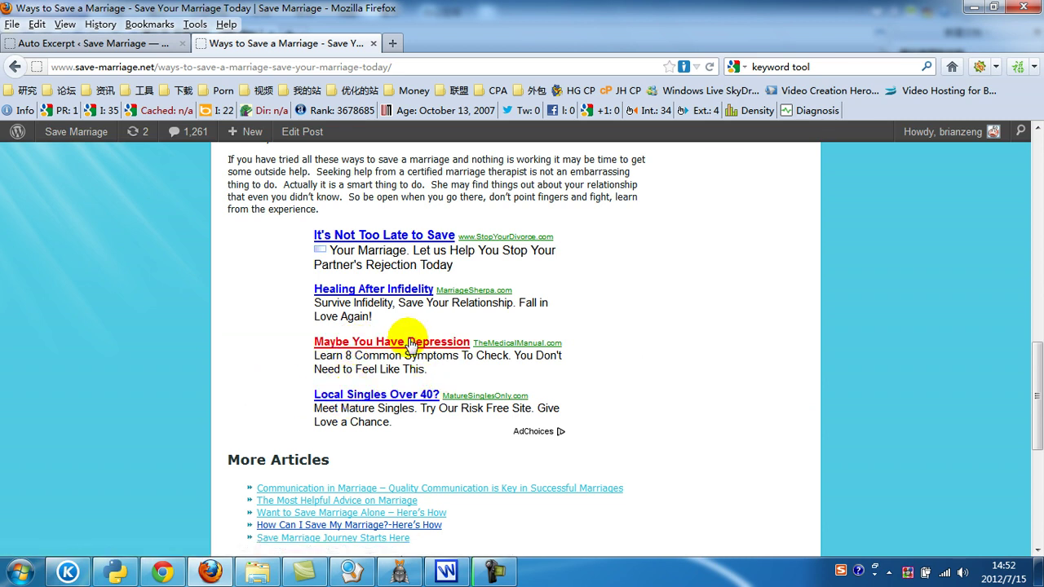
{"action": "scroll", "coordinate": [414, 342], "scroll_direction": "up", "scroll_amount": 3}
{"action": "scroll", "coordinate": [457, 331], "scroll_direction": "up", "scroll_amount": 3}
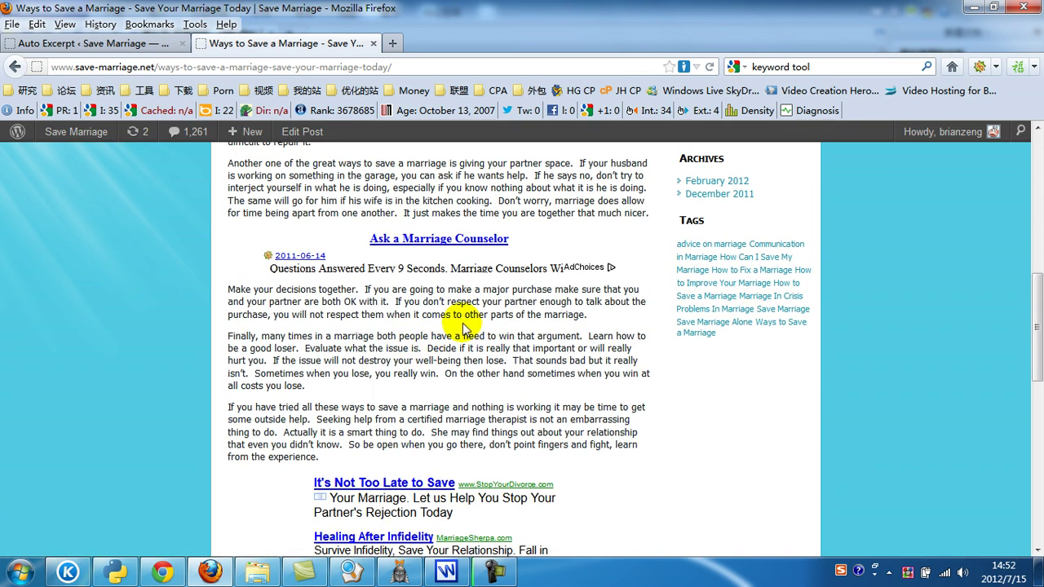
{"action": "scroll", "coordinate": [463, 328], "scroll_direction": "up", "scroll_amount": 4}
{"action": "scroll", "coordinate": [447, 327], "scroll_direction": "up", "scroll_amount": 6}
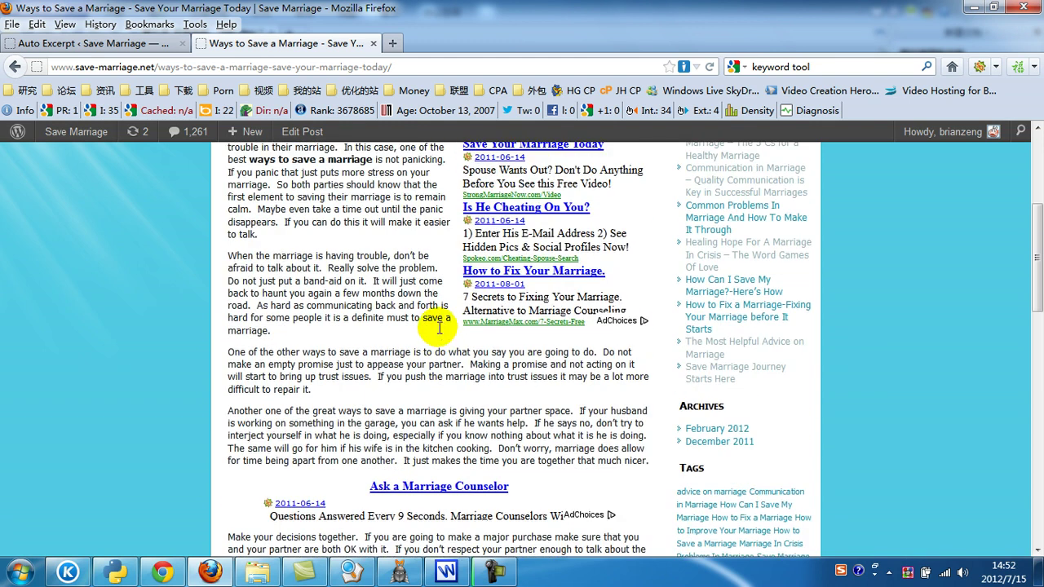
{"action": "scroll", "coordinate": [505, 326], "scroll_direction": "down", "scroll_amount": 6}
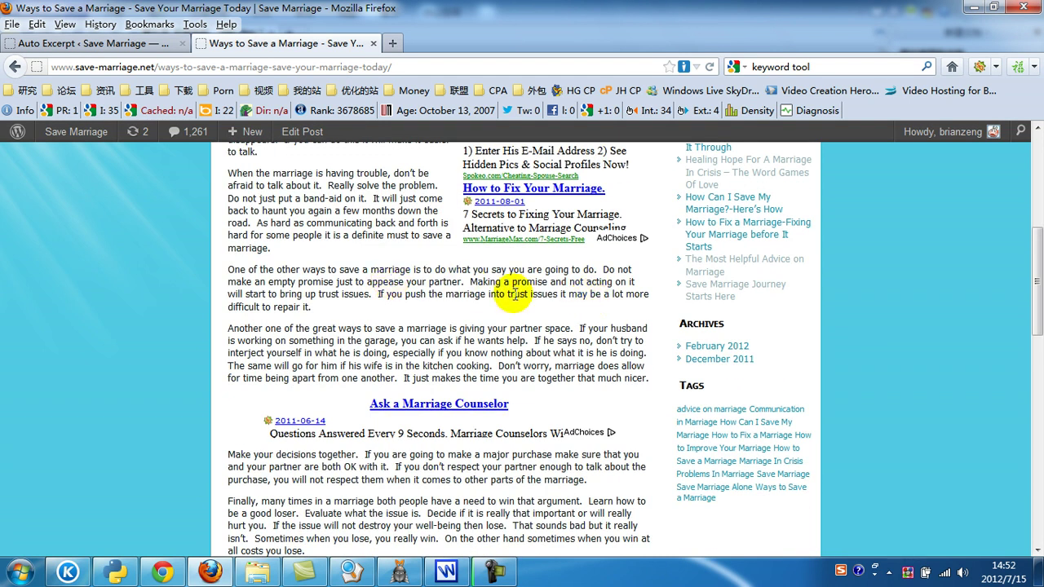
{"action": "scroll", "coordinate": [392, 281], "scroll_direction": "down", "scroll_amount": 14}
{"action": "scroll", "coordinate": [412, 324], "scroll_direction": "up", "scroll_amount": 20}
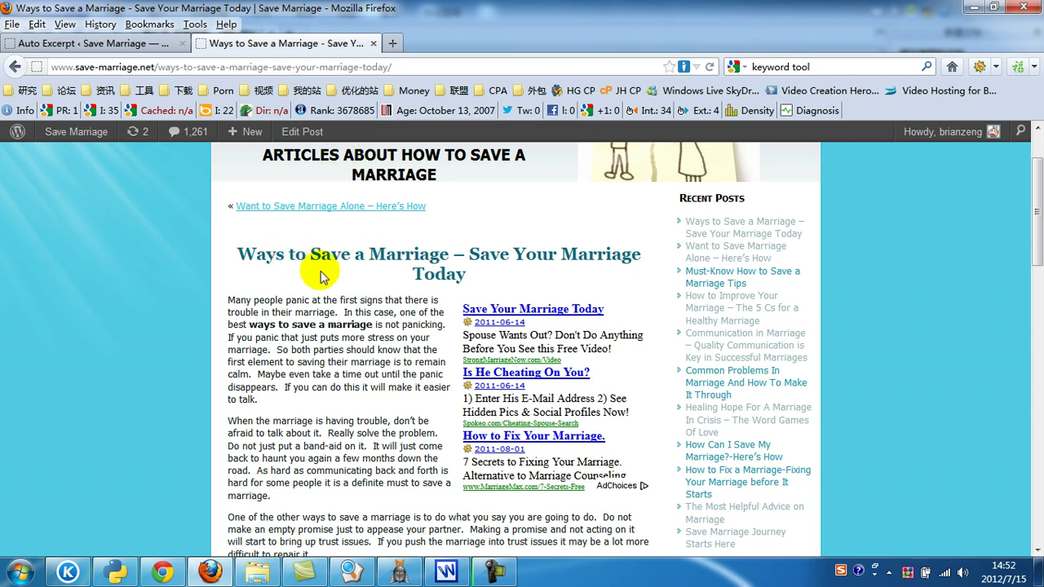
Step: Review how the article title and text lead into each ad block, down to the More Articles list
{"action": "left_click_drag", "start_coordinate": [308, 253], "coordinate": [469, 257]}
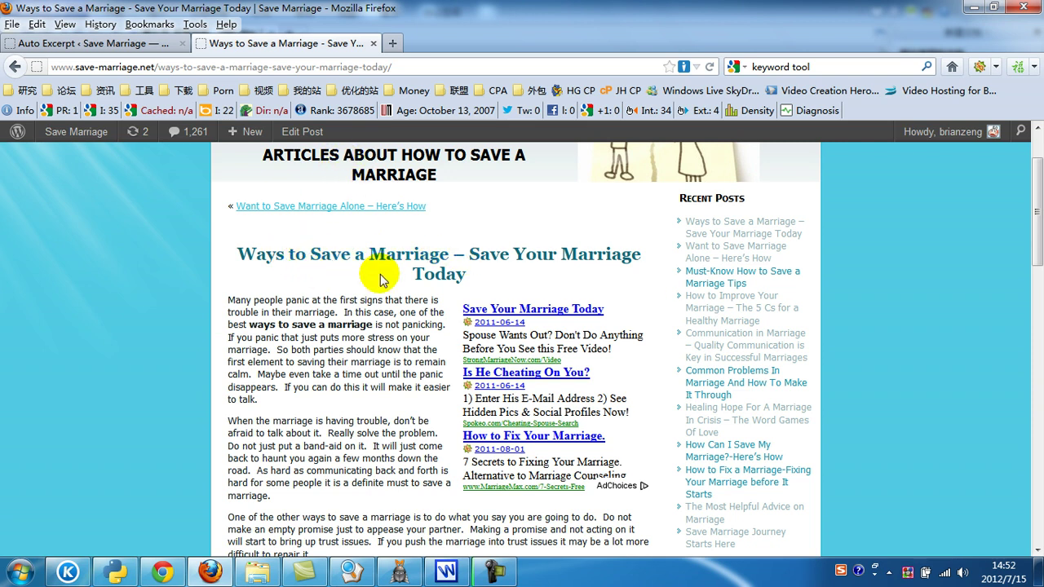
{"action": "left_click", "coordinate": [379, 277]}
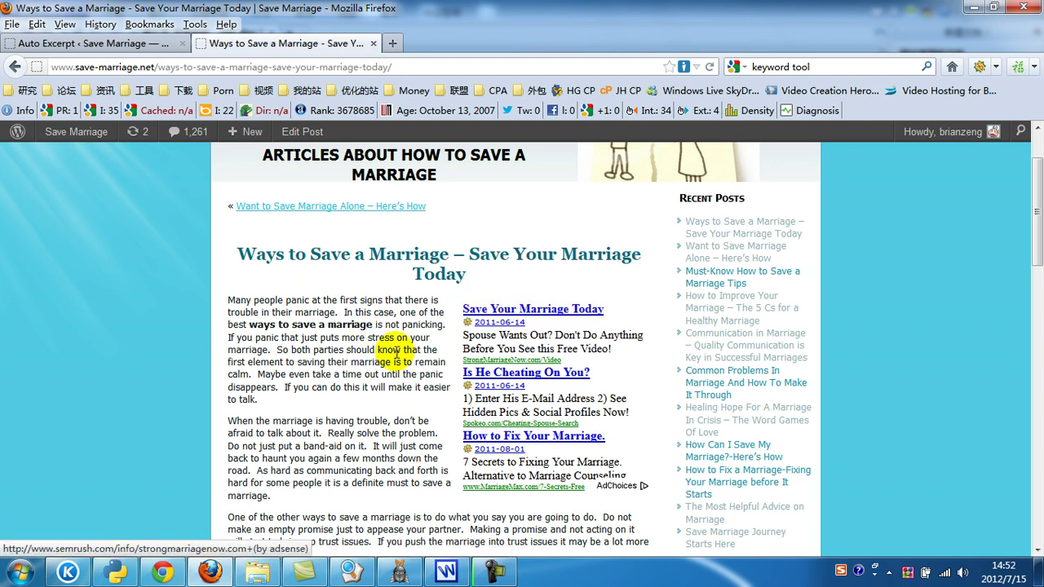
{"action": "scroll", "coordinate": [400, 351], "scroll_direction": "down", "scroll_amount": 7}
{"action": "scroll", "coordinate": [415, 338], "scroll_direction": "up", "scroll_amount": 5}
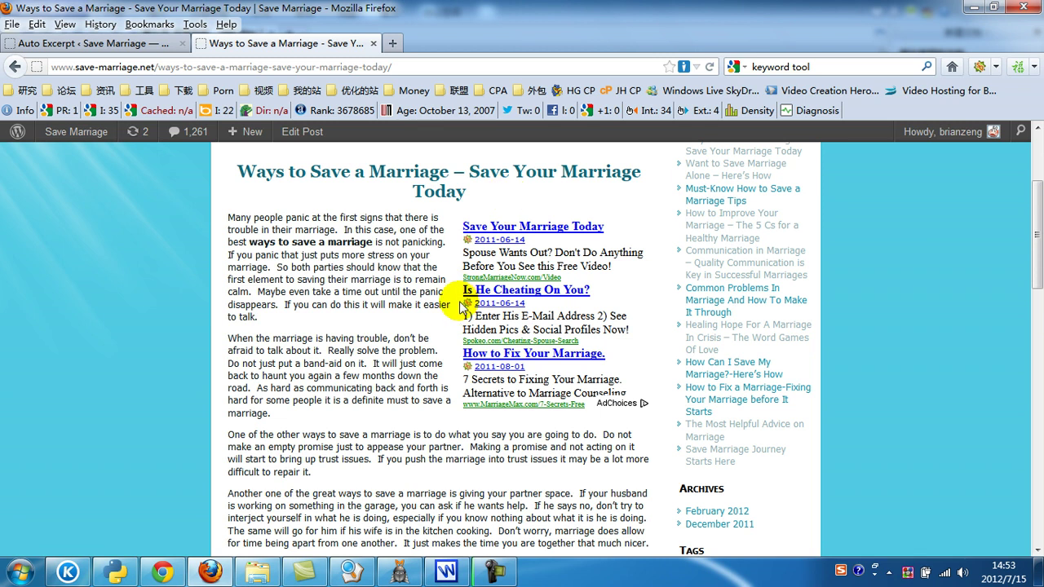
{"action": "scroll", "coordinate": [379, 341], "scroll_direction": "down", "scroll_amount": 7}
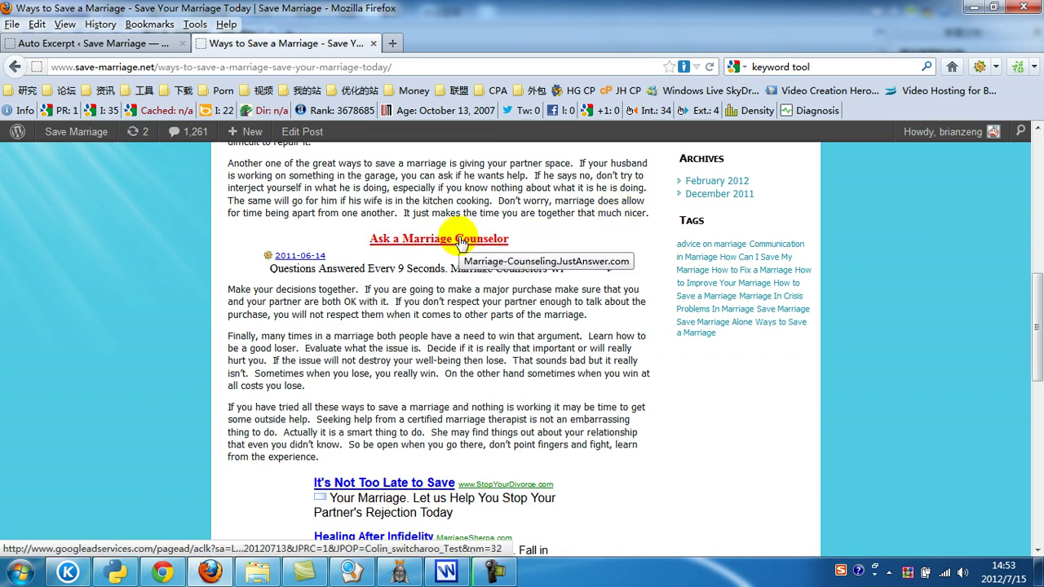
{"action": "scroll", "coordinate": [424, 293], "scroll_direction": "down", "scroll_amount": 3}
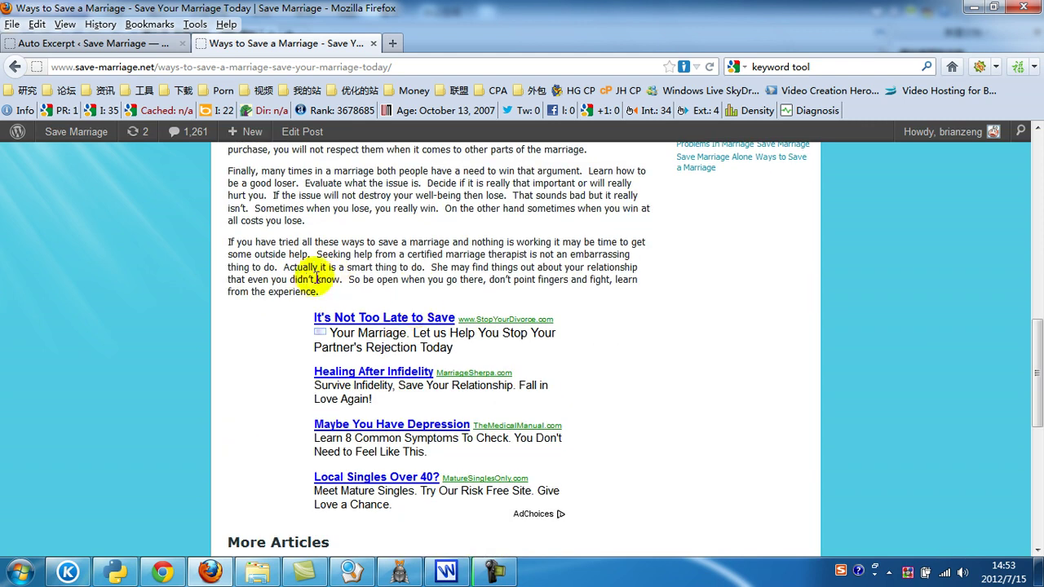
{"action": "scroll", "coordinate": [276, 321], "scroll_direction": "down", "scroll_amount": 3}
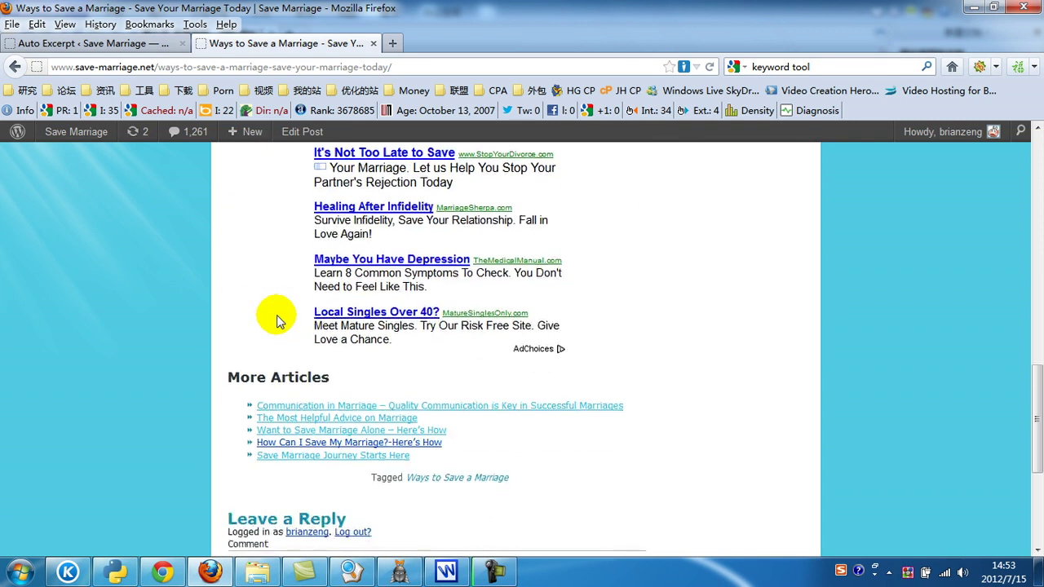
{"action": "scroll", "coordinate": [269, 318], "scroll_direction": "up", "scroll_amount": 3}
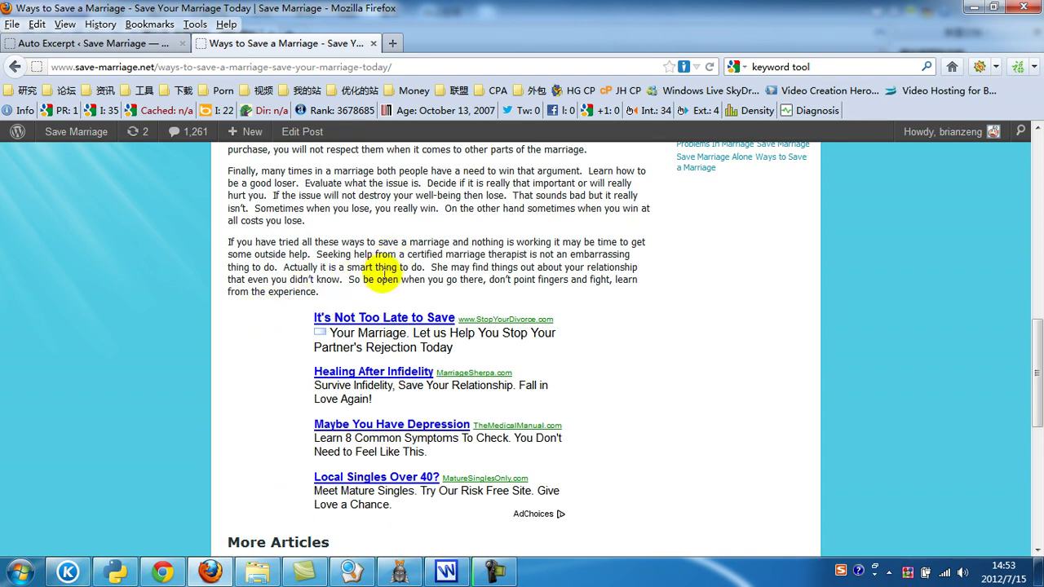
{"action": "scroll", "coordinate": [384, 273], "scroll_direction": "up", "scroll_amount": 6}
{"action": "scroll", "coordinate": [371, 292], "scroll_direction": "down", "scroll_amount": 4}
{"action": "scroll", "coordinate": [371, 295], "scroll_direction": "down", "scroll_amount": 3}
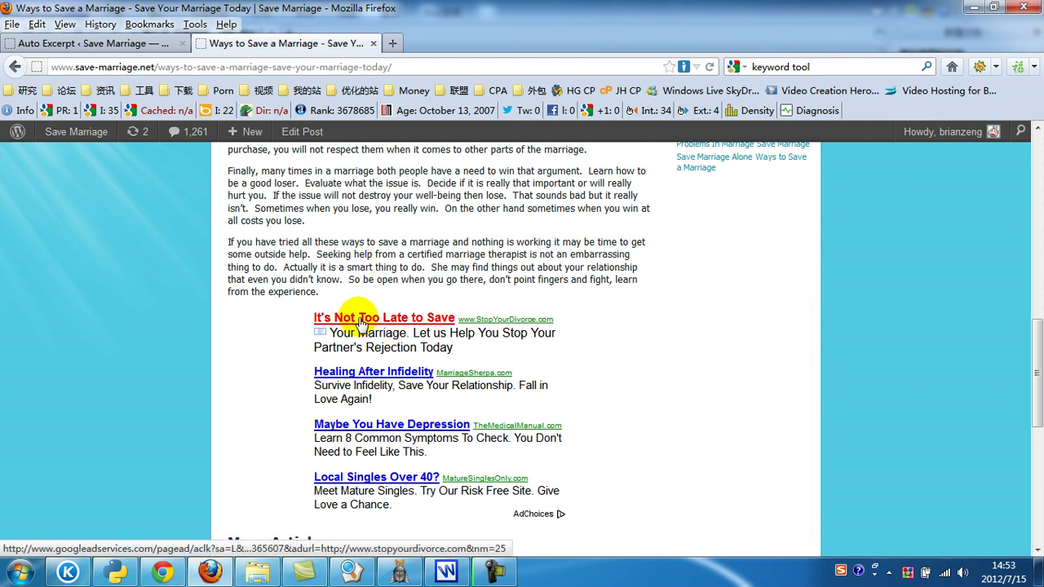
{"action": "scroll", "coordinate": [443, 342], "scroll_direction": "down", "scroll_amount": 2}
{"action": "scroll", "coordinate": [465, 293], "scroll_direction": "up", "scroll_amount": 1}
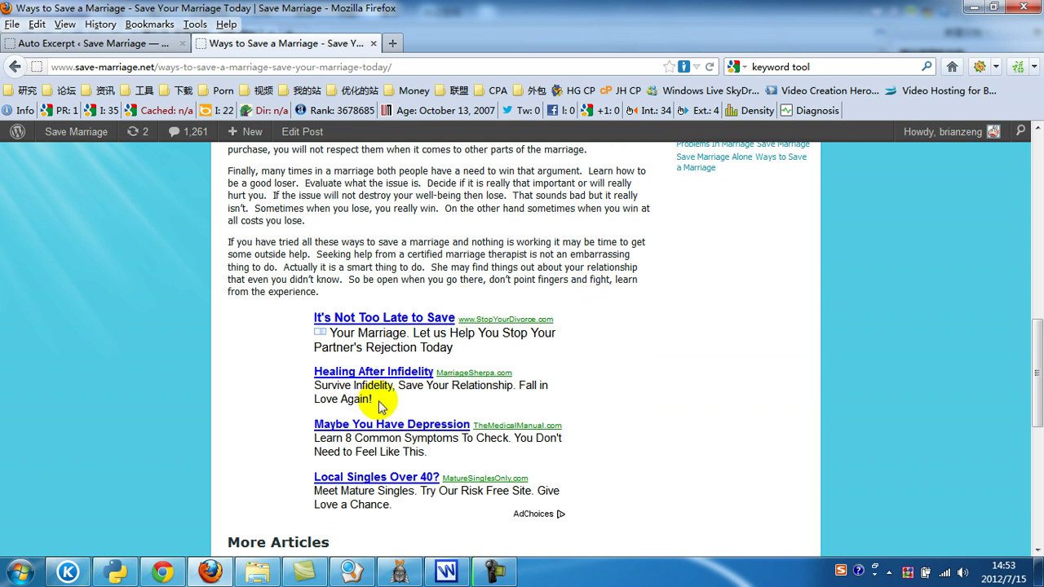
{"action": "scroll", "coordinate": [379, 406], "scroll_direction": "up", "scroll_amount": 7}
{"action": "scroll", "coordinate": [440, 326], "scroll_direction": "up", "scroll_amount": 7}
Step: Return to the dashboard and open the site's General Settings
{"action": "left_click", "coordinate": [86, 43]}
{"action": "scroll", "coordinate": [367, 269], "scroll_direction": "up", "scroll_amount": 3}
{"action": "scroll", "coordinate": [106, 351], "scroll_direction": "down", "scroll_amount": 2}
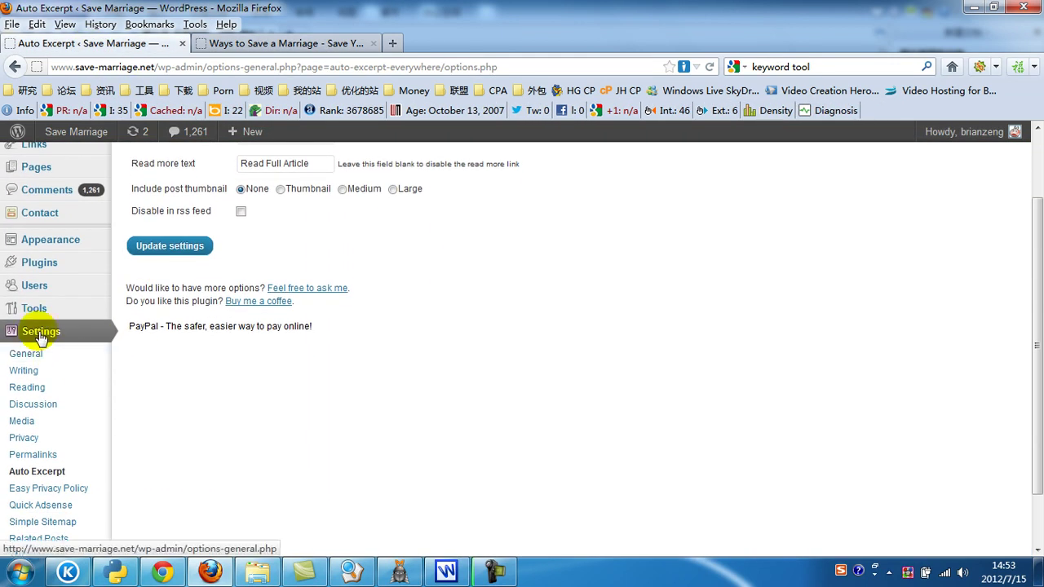
{"action": "left_click", "coordinate": [41, 334]}
Step: Go back to the live site's home page and look through the article excerpts
{"action": "left_click", "coordinate": [291, 45]}
{"action": "left_click", "coordinate": [283, 230]}
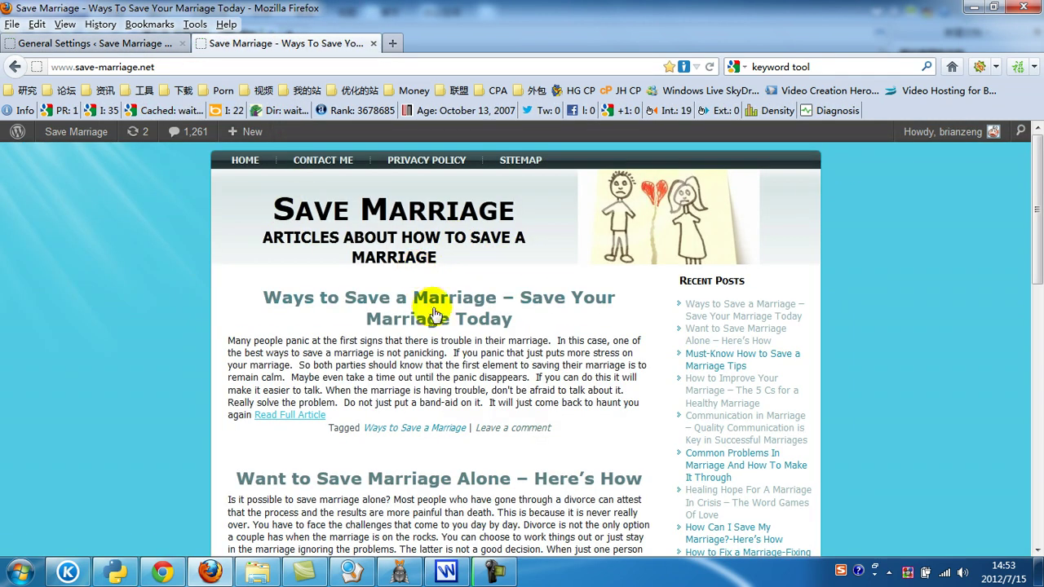
{"action": "scroll", "coordinate": [571, 329], "scroll_direction": "down", "scroll_amount": 7}
{"action": "scroll", "coordinate": [573, 330], "scroll_direction": "down", "scroll_amount": 3}
{"action": "scroll", "coordinate": [574, 343], "scroll_direction": "up", "scroll_amount": 10}
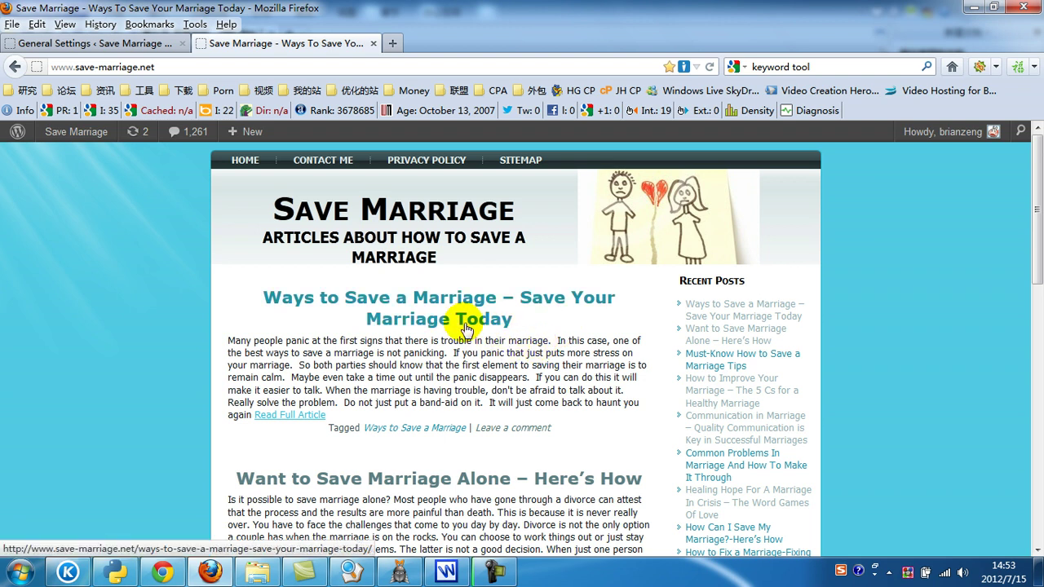
Step: Look through the home page's article excerpts and their Read Full Article links
{"action": "scroll", "coordinate": [412, 314], "scroll_direction": "down", "scroll_amount": 2}
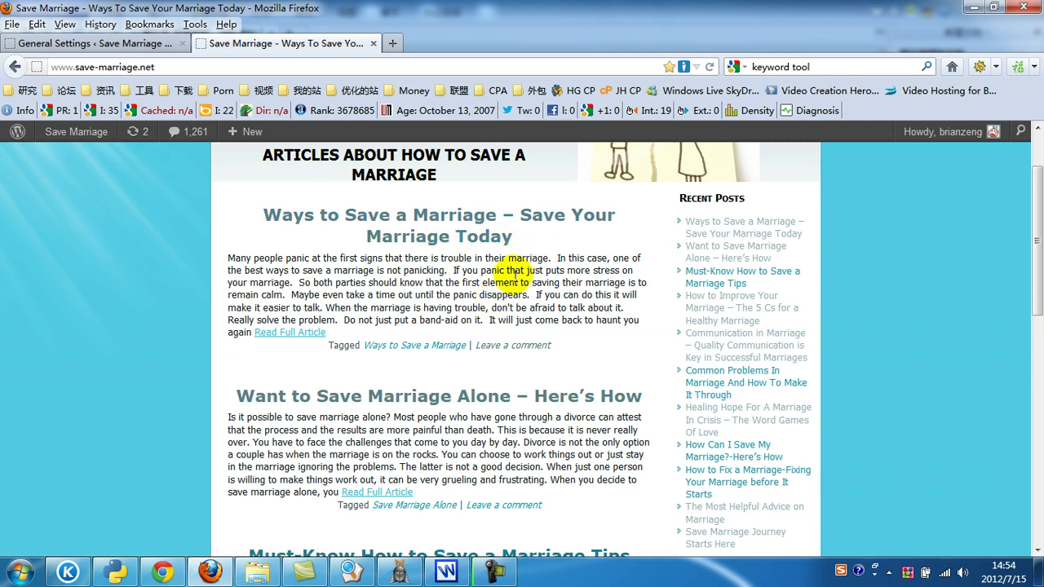
{"action": "scroll", "coordinate": [530, 287], "scroll_direction": "up", "scroll_amount": 2}
{"action": "scroll", "coordinate": [419, 302], "scroll_direction": "down", "scroll_amount": 2}
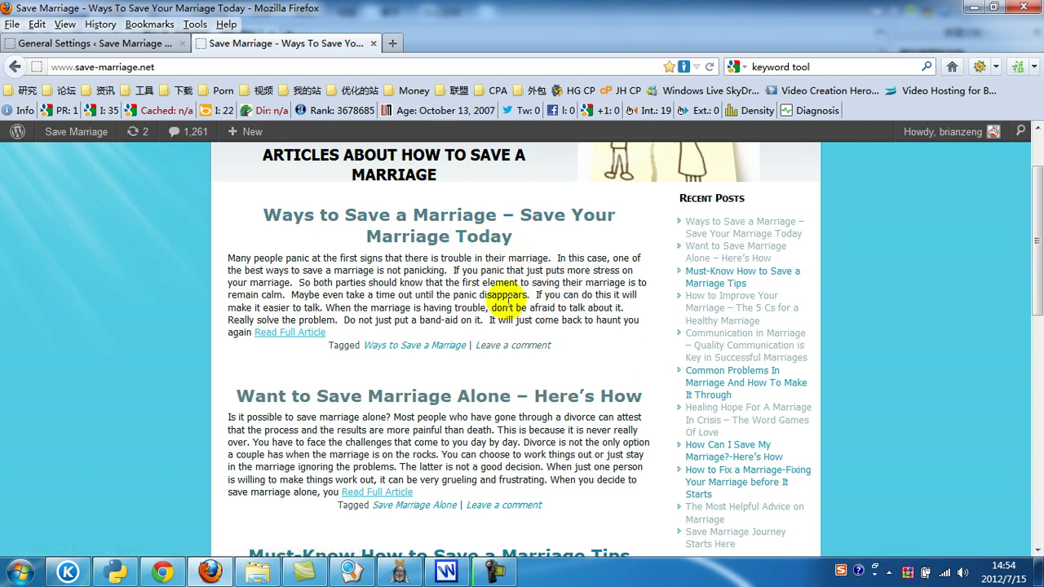
{"action": "scroll", "coordinate": [484, 345], "scroll_direction": "down", "scroll_amount": 12}
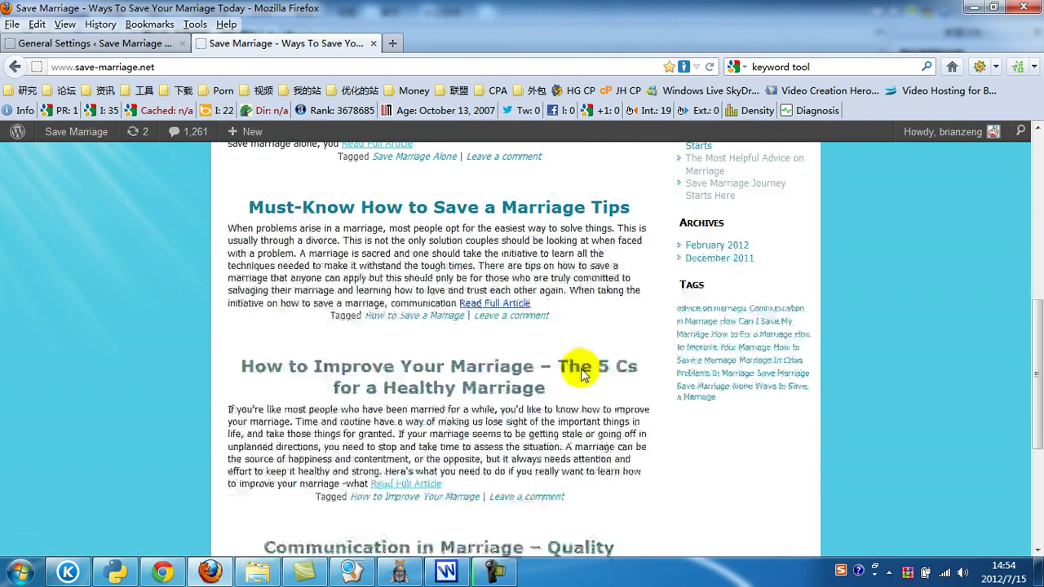
{"action": "scroll", "coordinate": [589, 400], "scroll_direction": "up", "scroll_amount": 14}
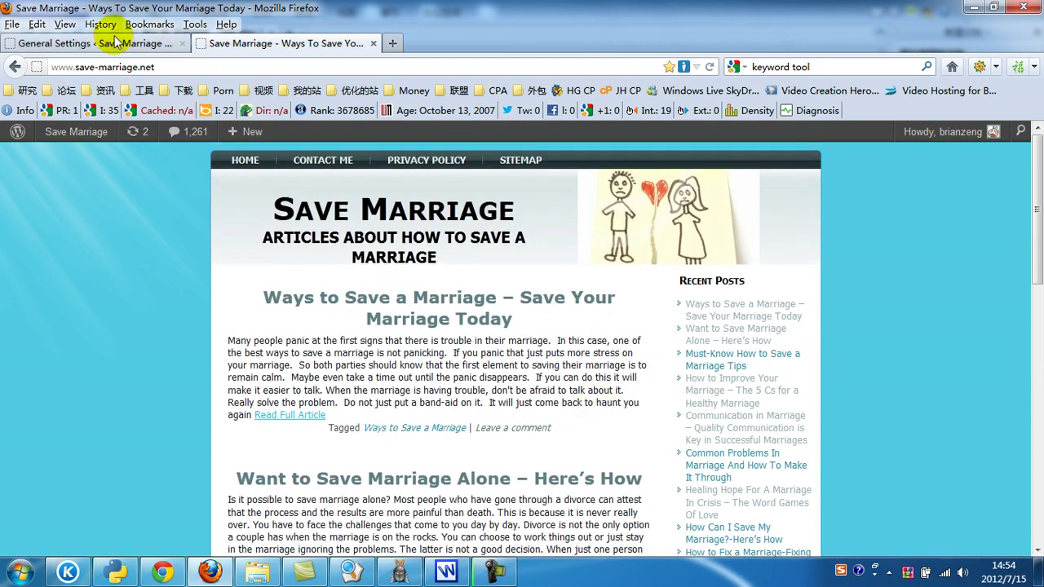
Step: Check the General Settings page briefly, and review the live home page down to its Older posts link and footer
{"action": "left_click", "coordinate": [106, 43]}
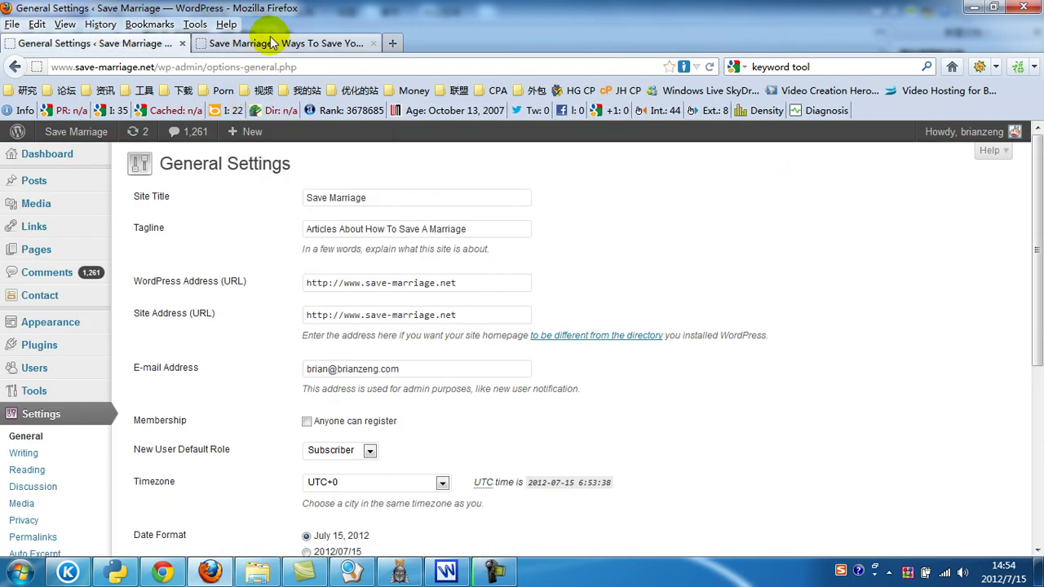
{"action": "left_click", "coordinate": [270, 41]}
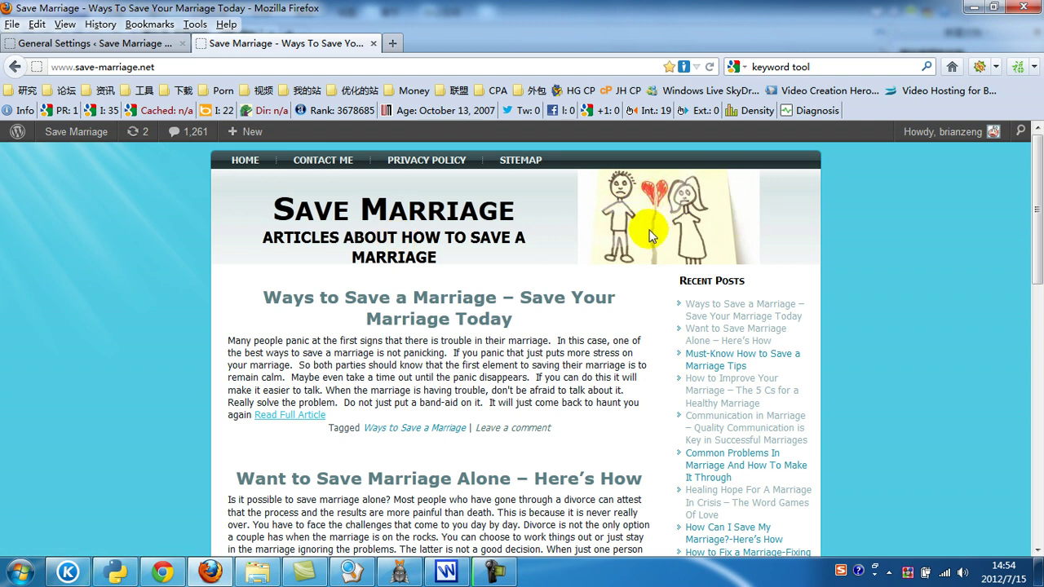
{"action": "scroll", "coordinate": [454, 315], "scroll_direction": "down", "scroll_amount": 15}
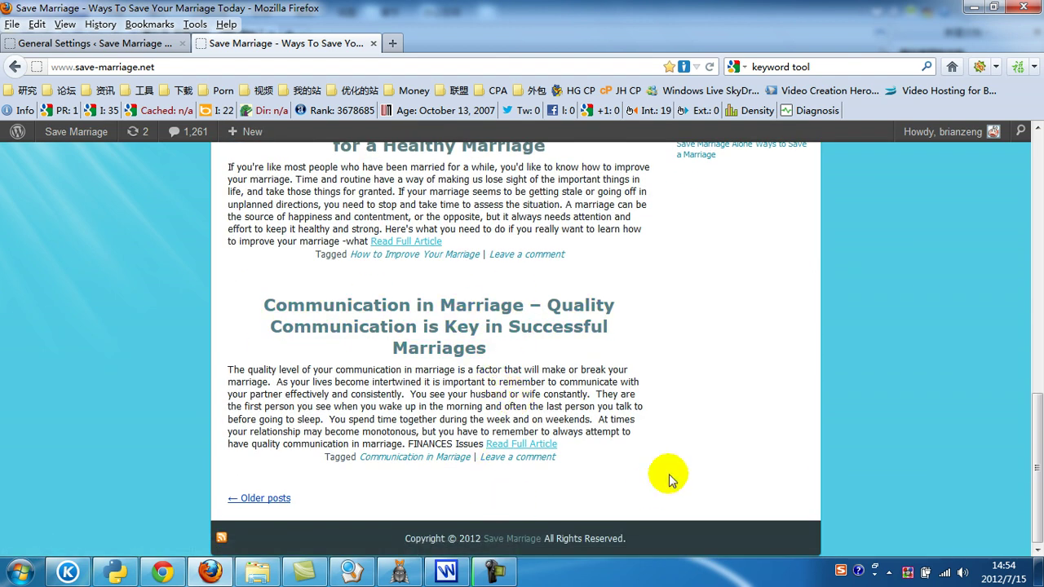
{"action": "scroll", "coordinate": [652, 484], "scroll_direction": "up", "scroll_amount": 15}
{"action": "scroll", "coordinate": [902, 295], "scroll_direction": "down", "scroll_amount": 4}
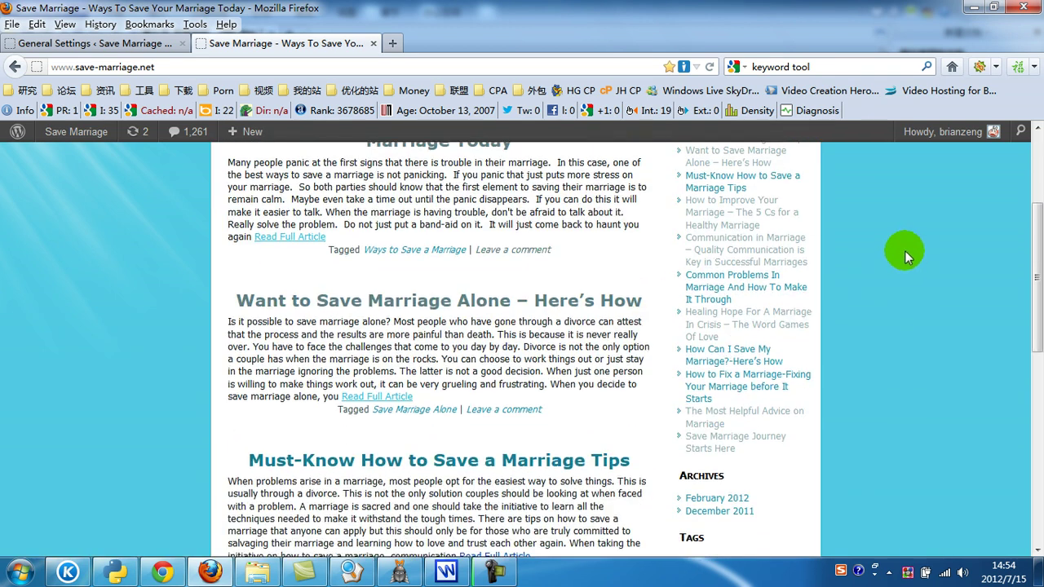
{"action": "scroll", "coordinate": [897, 229], "scroll_direction": "up", "scroll_amount": 4}
Step: Examine the home page's sidebar sections: Recent Posts, Archives and Tags
{"action": "scroll", "coordinate": [731, 279], "scroll_direction": "down", "scroll_amount": 2}
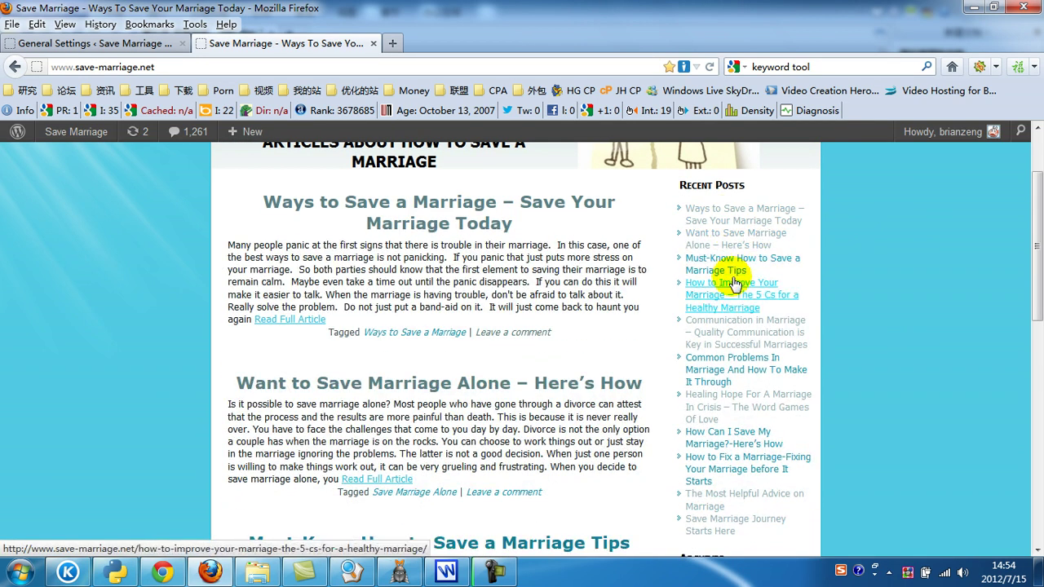
{"action": "scroll", "coordinate": [730, 343], "scroll_direction": "down", "scroll_amount": 2}
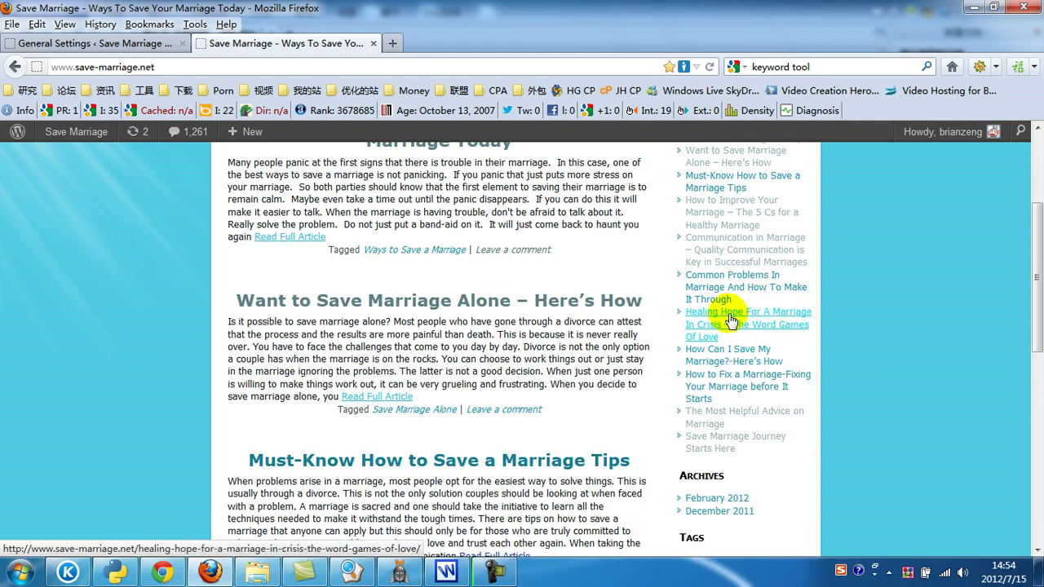
{"action": "scroll", "coordinate": [729, 310], "scroll_direction": "down", "scroll_amount": 3}
{"action": "scroll", "coordinate": [925, 343], "scroll_direction": "up", "scroll_amount": 5}
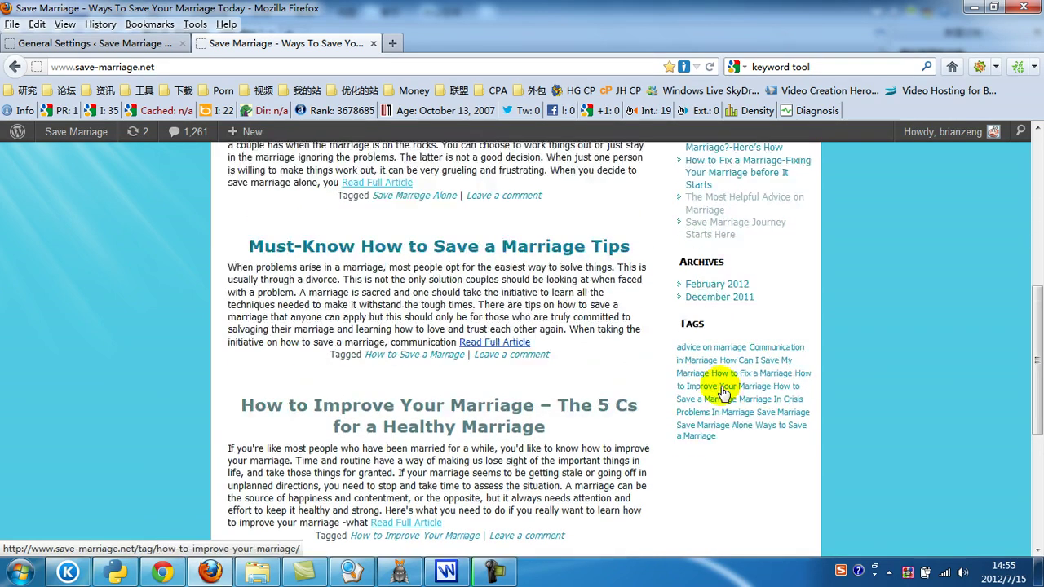
{"action": "left_click", "coordinate": [879, 236]}
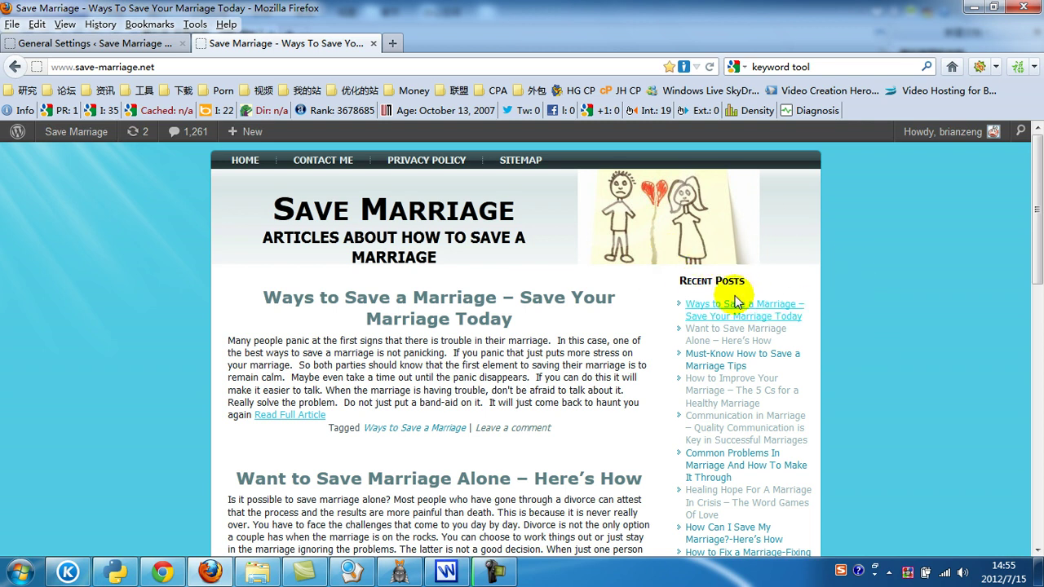
{"action": "scroll", "coordinate": [787, 245], "scroll_direction": "down", "scroll_amount": 5}
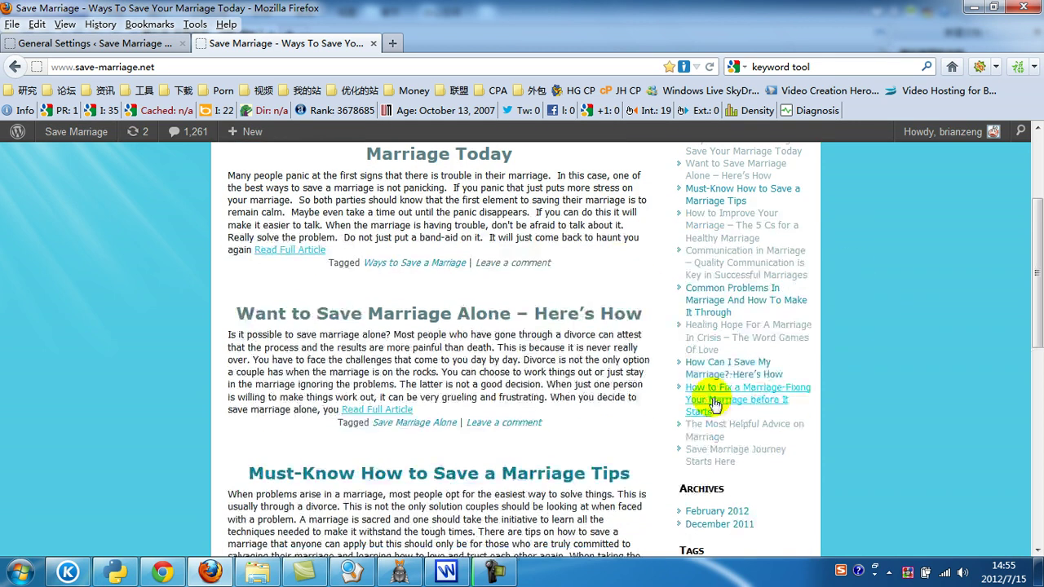
{"action": "scroll", "coordinate": [808, 382], "scroll_direction": "down", "scroll_amount": 3}
{"action": "scroll", "coordinate": [873, 373], "scroll_direction": "up", "scroll_amount": 8}
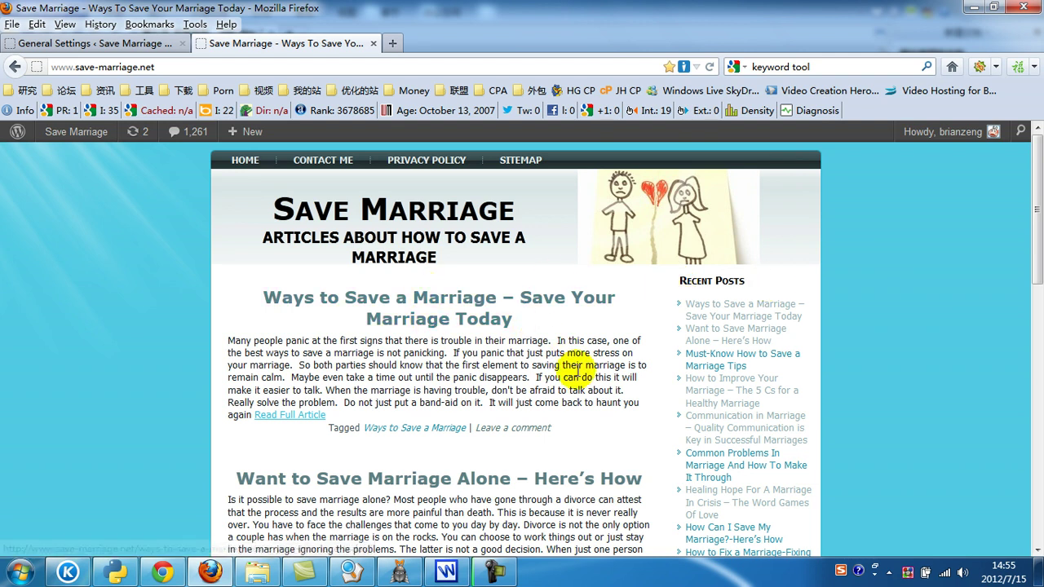
Step: Open the article "Ways to Save a Marriage – Save Your Marriage Today" and examine the ad block beside its opening text
{"action": "left_click", "coordinate": [496, 321]}
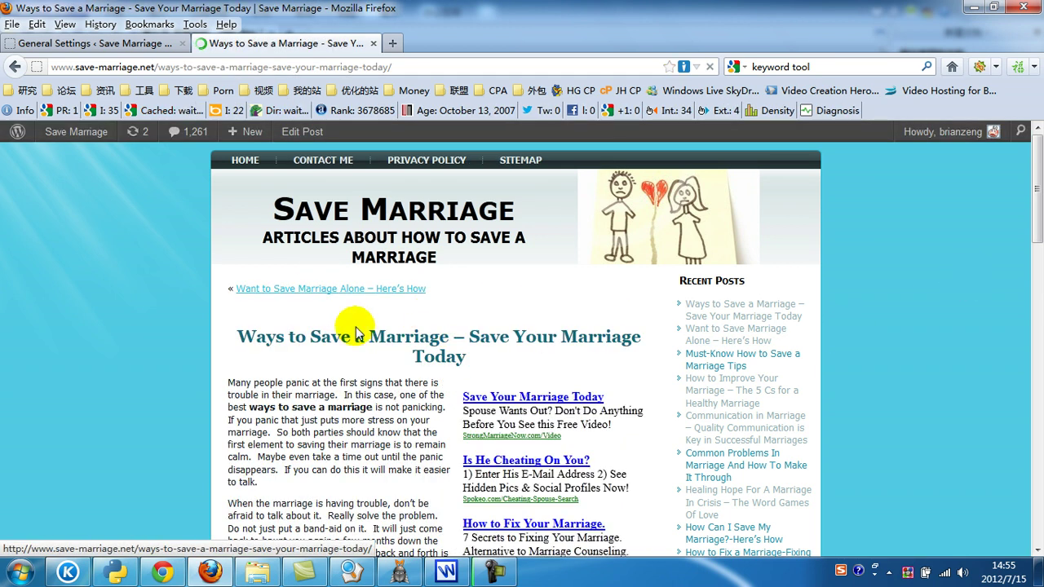
{"action": "scroll", "coordinate": [359, 324], "scroll_direction": "down", "scroll_amount": 2}
{"action": "scroll", "coordinate": [359, 324], "scroll_direction": "down", "scroll_amount": 2}
{"action": "scroll", "coordinate": [383, 323], "scroll_direction": "up", "scroll_amount": 3}
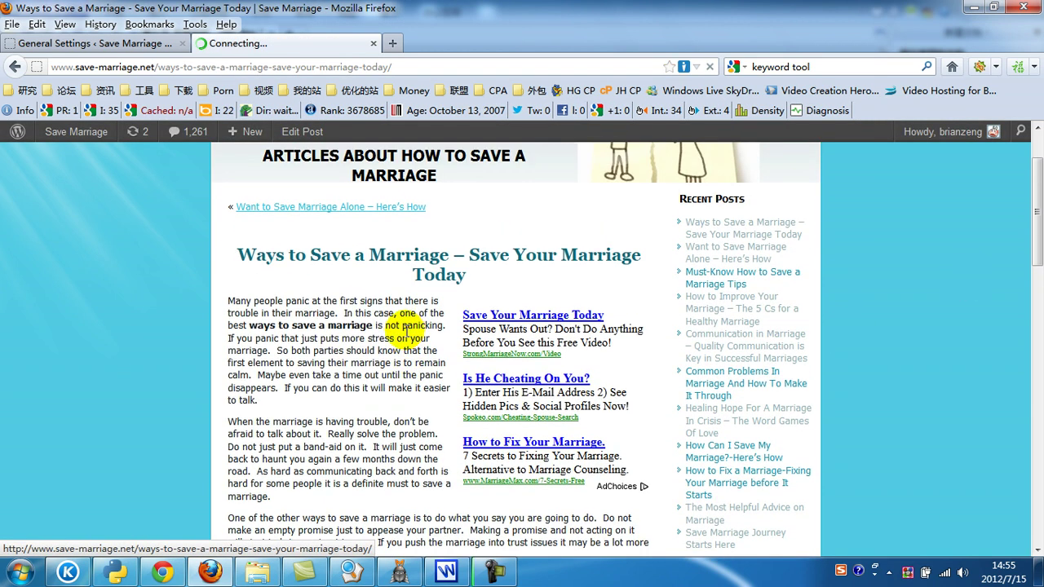
{"action": "scroll", "coordinate": [478, 345], "scroll_direction": "down", "scroll_amount": 2}
{"action": "scroll", "coordinate": [431, 384], "scroll_direction": "down", "scroll_amount": 2}
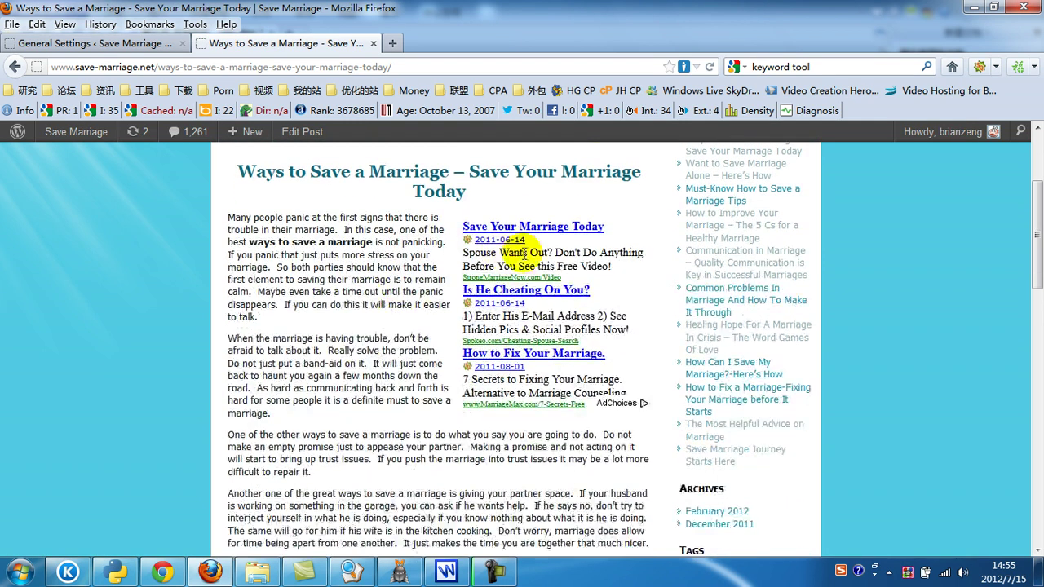
{"action": "scroll", "coordinate": [412, 324], "scroll_direction": "down", "scroll_amount": 8}
{"action": "scroll", "coordinate": [424, 302], "scroll_direction": "up", "scroll_amount": 8}
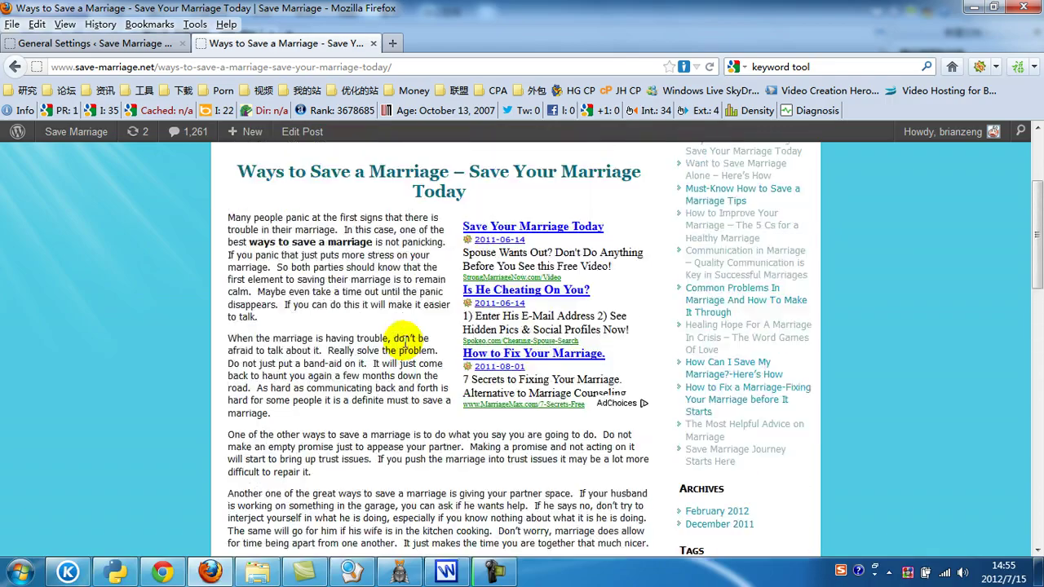
{"action": "scroll", "coordinate": [445, 269], "scroll_direction": "up", "scroll_amount": 4}
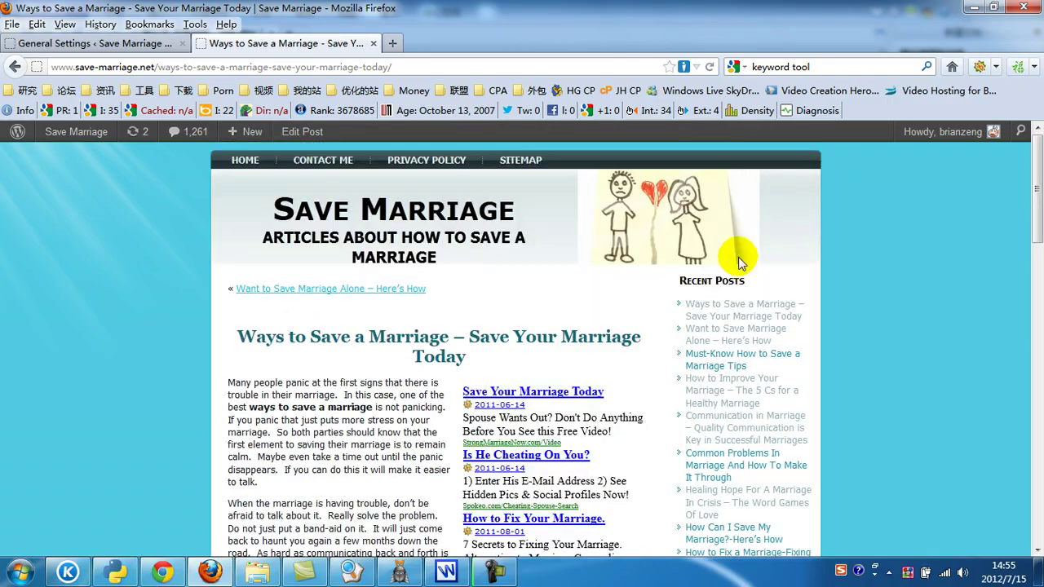
Step: Examine the article page's sidebar and its ad placements from the opening text to the block after the last paragraph
{"action": "scroll", "coordinate": [571, 269], "scroll_direction": "down", "scroll_amount": 4}
{"action": "scroll", "coordinate": [454, 309], "scroll_direction": "down", "scroll_amount": 8}
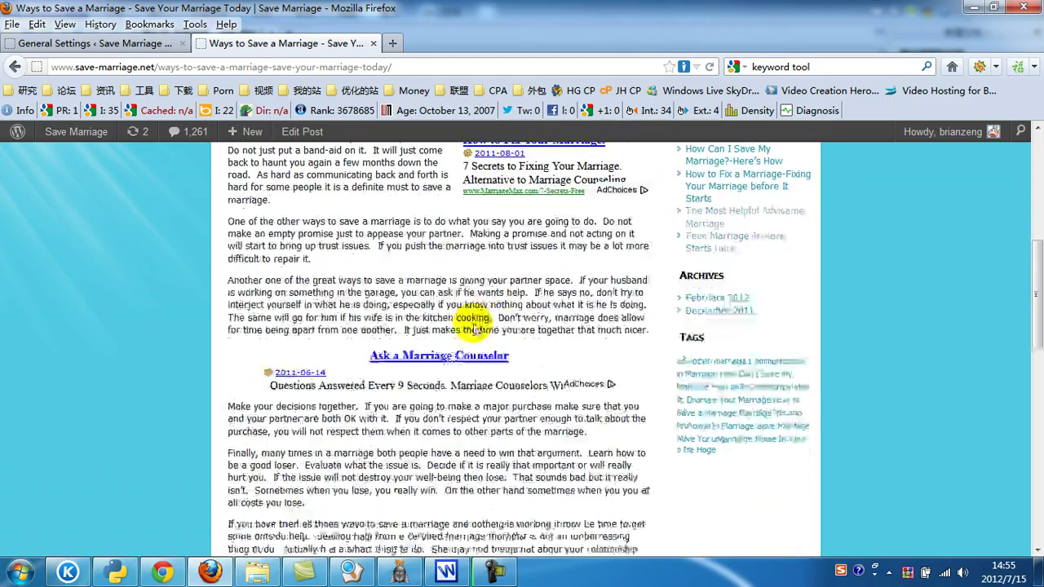
{"action": "scroll", "coordinate": [658, 316], "scroll_direction": "up", "scroll_amount": 12}
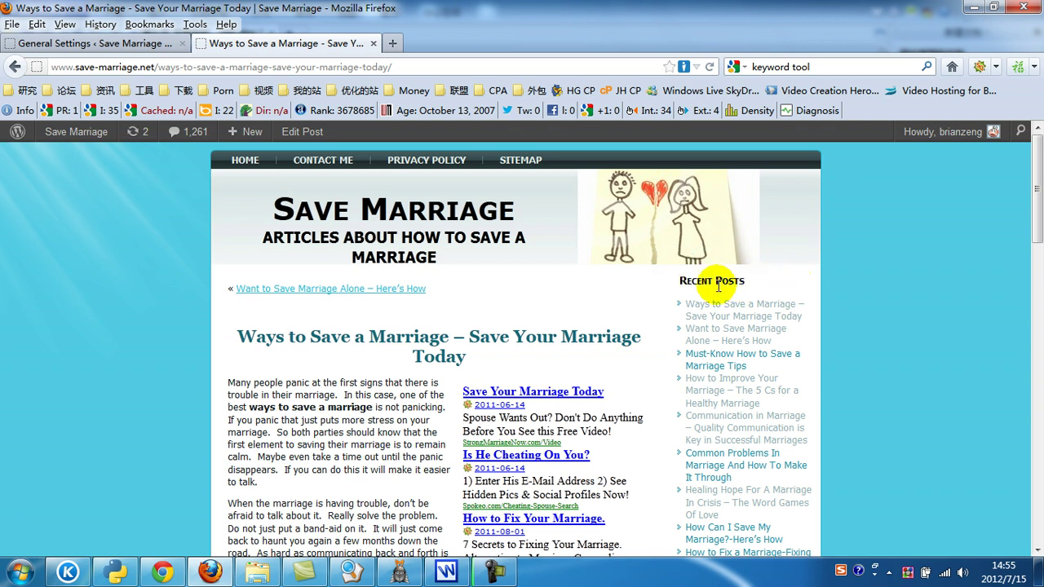
{"action": "scroll", "coordinate": [693, 318], "scroll_direction": "down", "scroll_amount": 3}
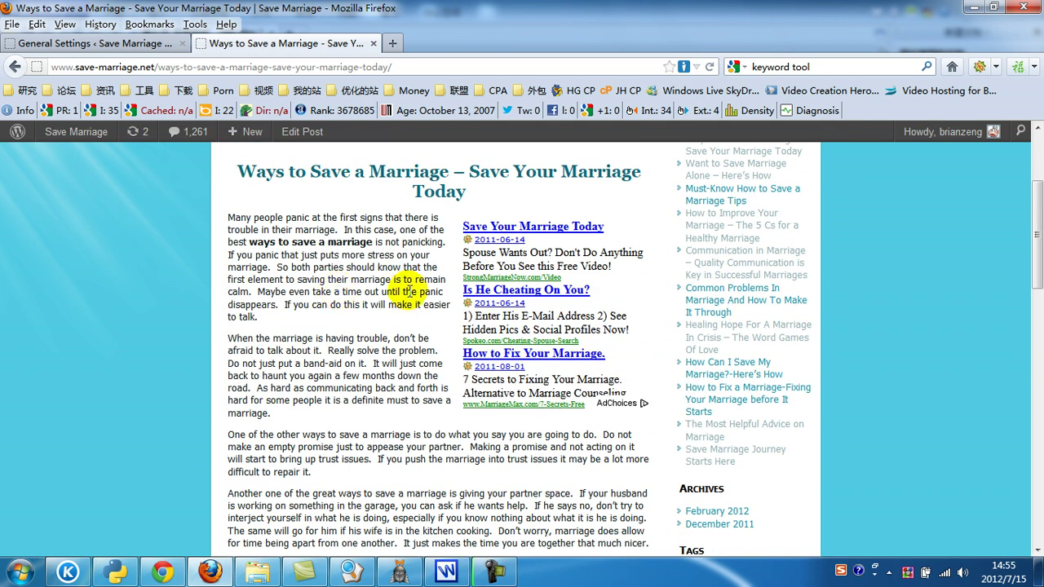
{"action": "scroll", "coordinate": [392, 277], "scroll_direction": "down", "scroll_amount": 2}
{"action": "scroll", "coordinate": [433, 260], "scroll_direction": "up", "scroll_amount": 5}
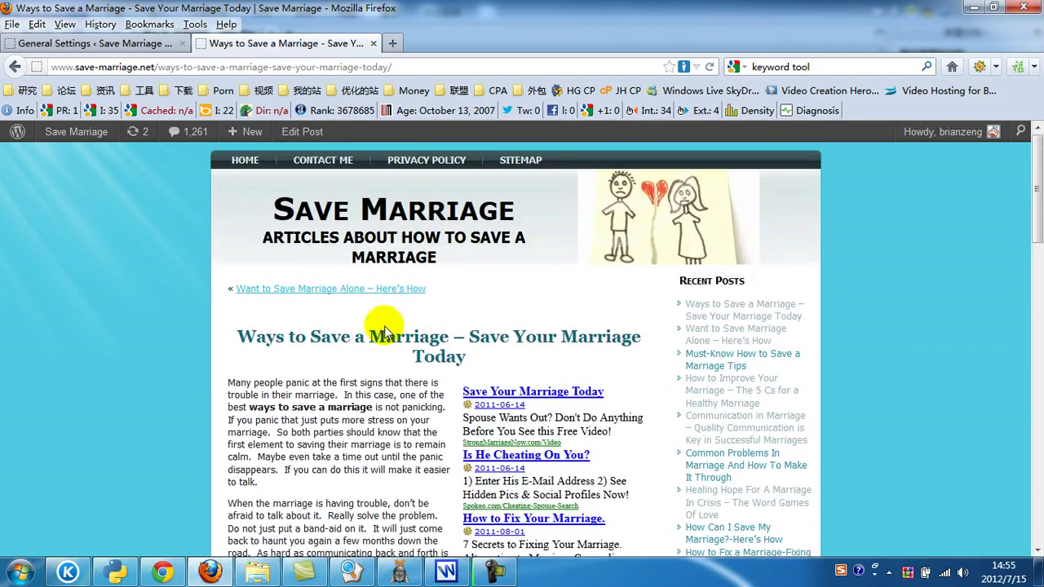
{"action": "scroll", "coordinate": [478, 318], "scroll_direction": "down", "scroll_amount": 6}
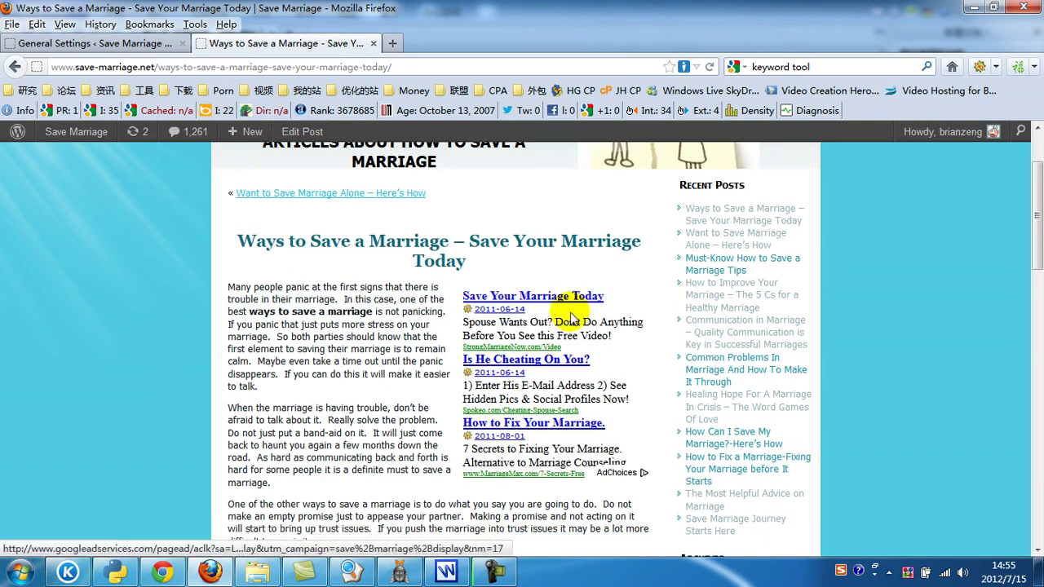
{"action": "scroll", "coordinate": [440, 407], "scroll_direction": "down", "scroll_amount": 6}
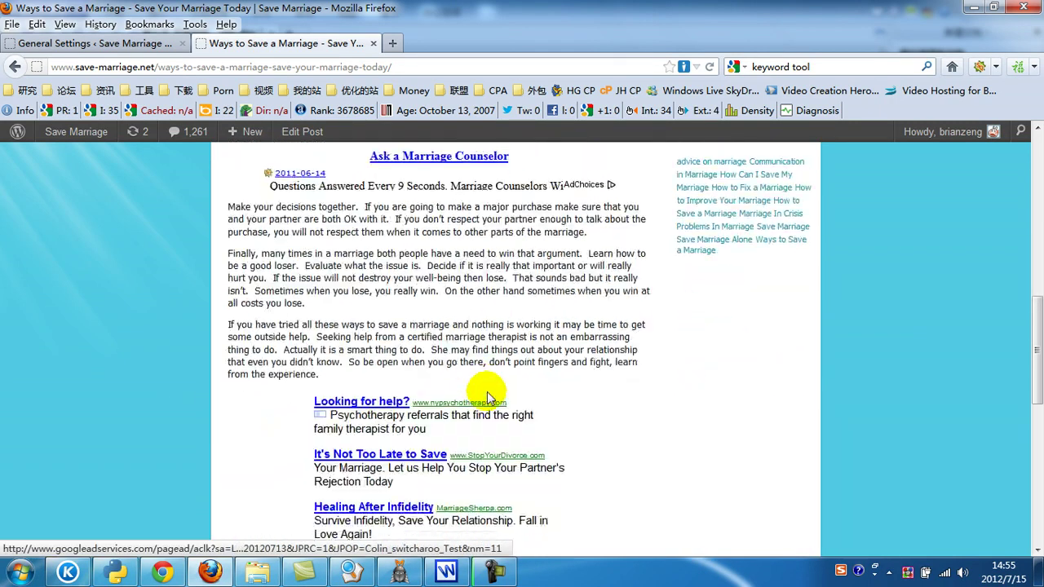
{"action": "scroll", "coordinate": [440, 367], "scroll_direction": "up", "scroll_amount": 12}
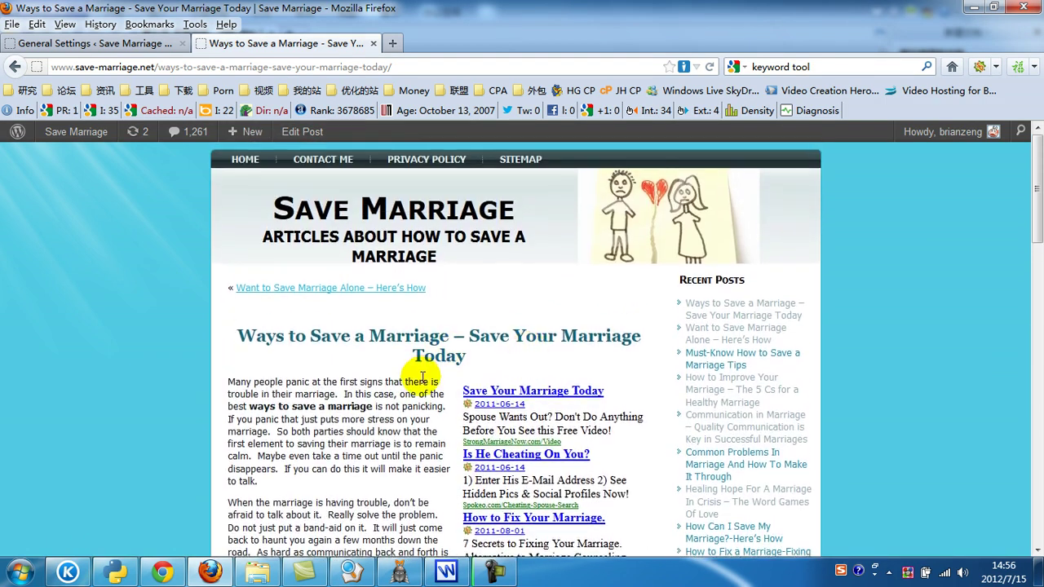
Step: Review the article's paragraphs around the ad blocks, from the title down to the More Articles list
{"action": "scroll", "coordinate": [428, 379], "scroll_direction": "down", "scroll_amount": 3}
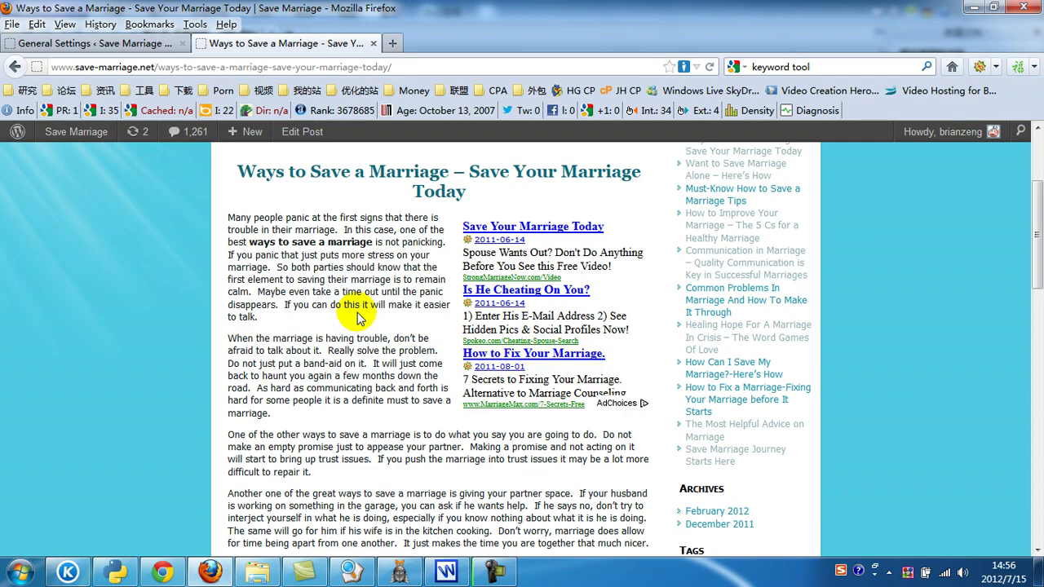
{"action": "scroll", "coordinate": [456, 302], "scroll_direction": "down", "scroll_amount": 12}
{"action": "scroll", "coordinate": [442, 396], "scroll_direction": "up", "scroll_amount": 11}
{"action": "scroll", "coordinate": [425, 268], "scroll_direction": "up", "scroll_amount": 4}
{"action": "scroll", "coordinate": [433, 378], "scroll_direction": "down", "scroll_amount": 9}
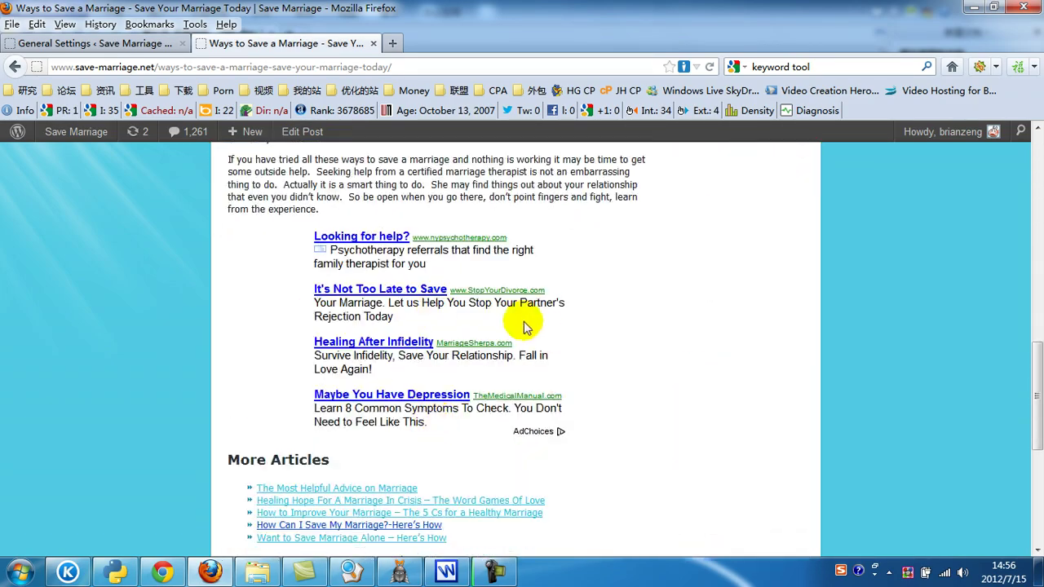
{"action": "scroll", "coordinate": [526, 324], "scroll_direction": "up", "scroll_amount": 10}
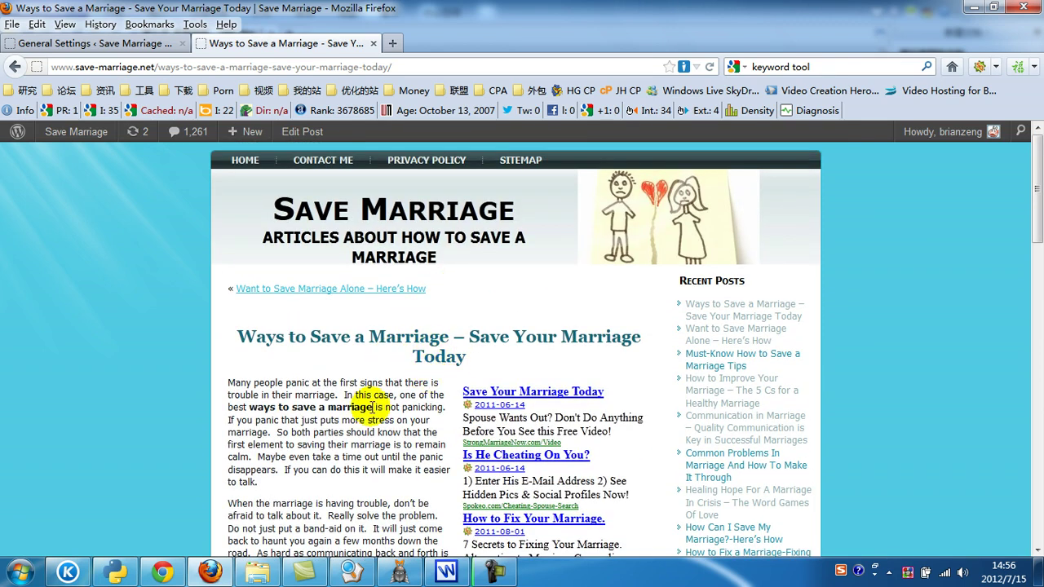
{"action": "scroll", "coordinate": [403, 499], "scroll_direction": "down", "scroll_amount": 4}
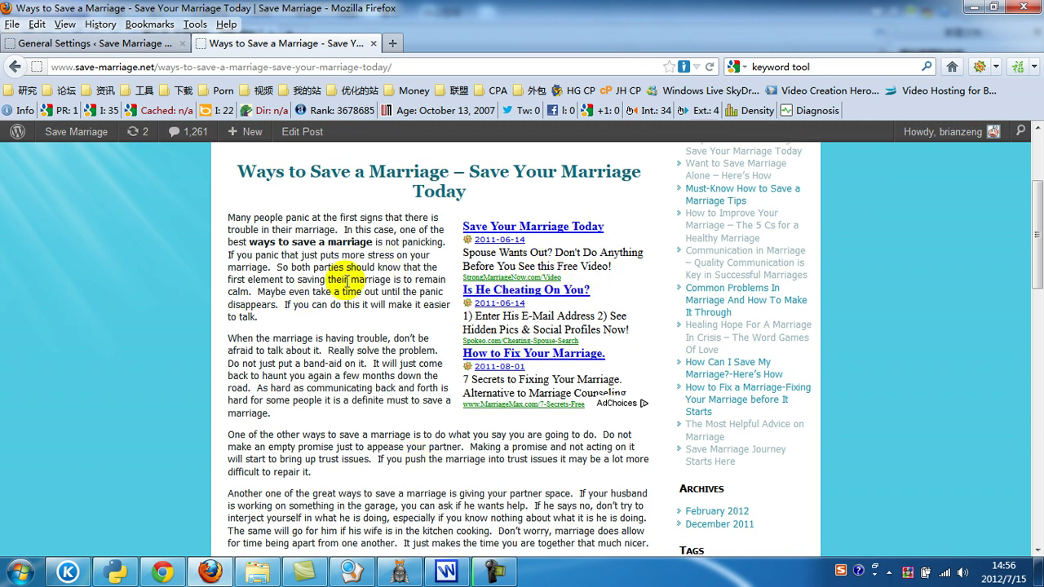
{"action": "scroll", "coordinate": [309, 316], "scroll_direction": "down", "scroll_amount": 2}
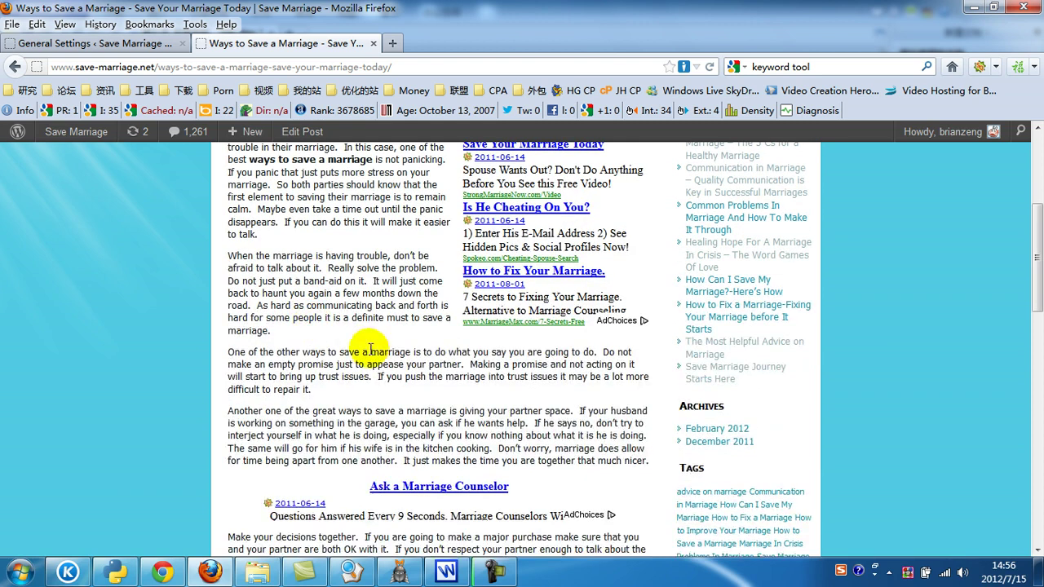
{"action": "scroll", "coordinate": [358, 332], "scroll_direction": "up", "scroll_amount": 6}
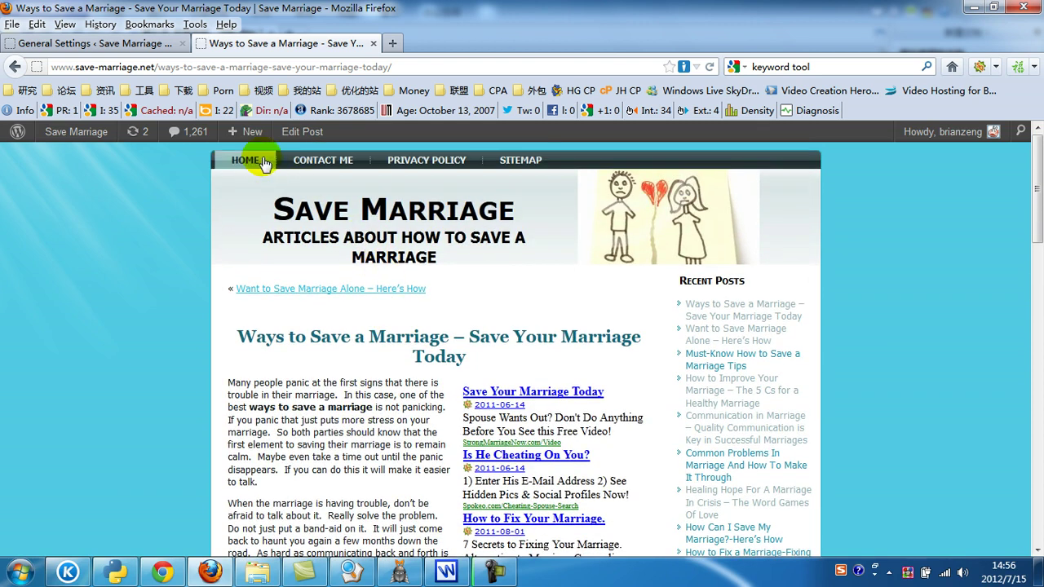
Step: Return to the site's home page, look through the excerpts and reopen "Ways to Save a Marriage – Save Your Marriage Today"
{"action": "left_click", "coordinate": [245, 160]}
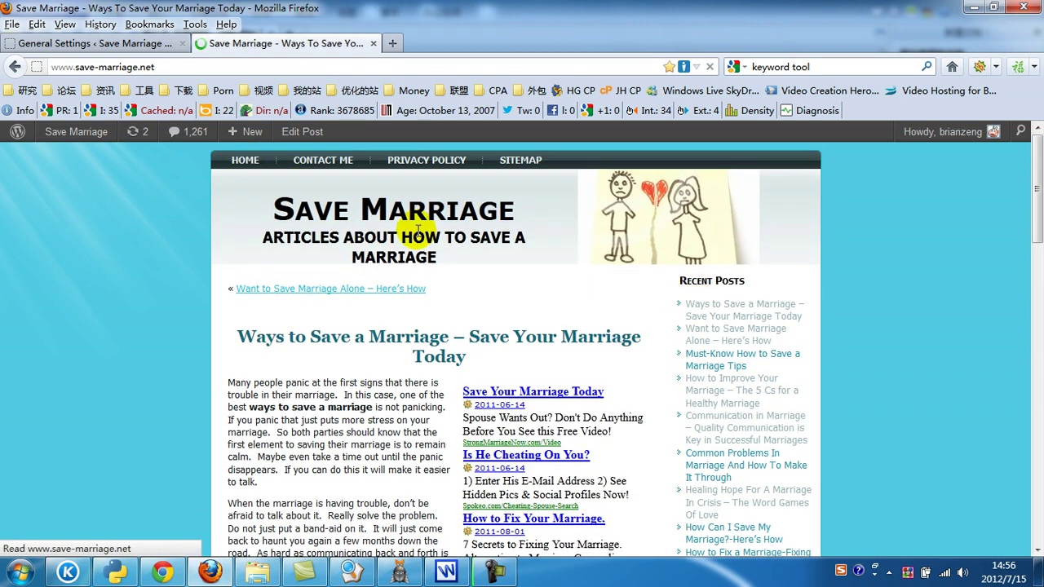
{"action": "scroll", "coordinate": [599, 363], "scroll_direction": "down", "scroll_amount": 10}
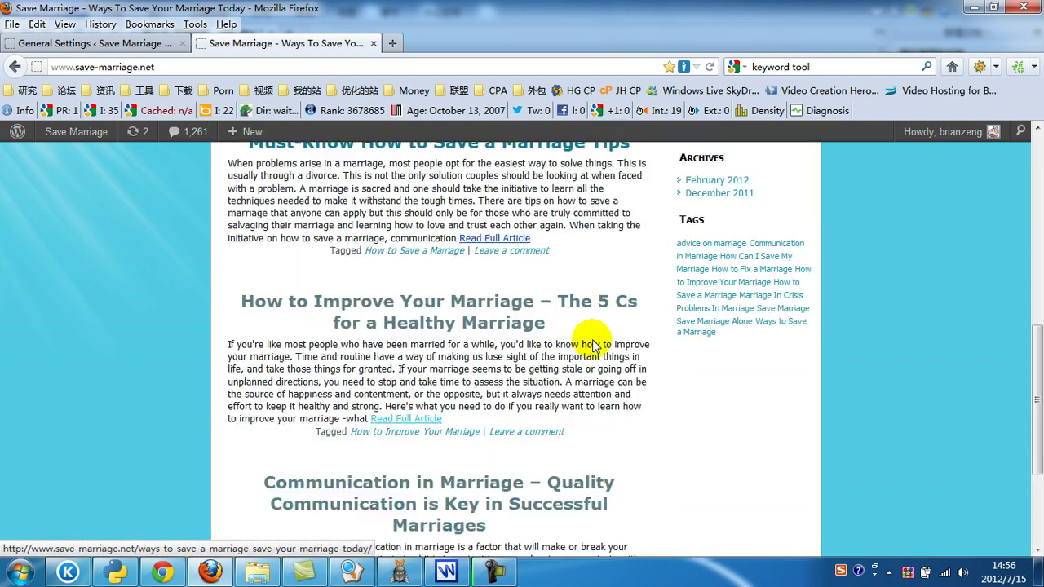
{"action": "scroll", "coordinate": [604, 364], "scroll_direction": "up", "scroll_amount": 10}
{"action": "left_click", "coordinate": [500, 302]}
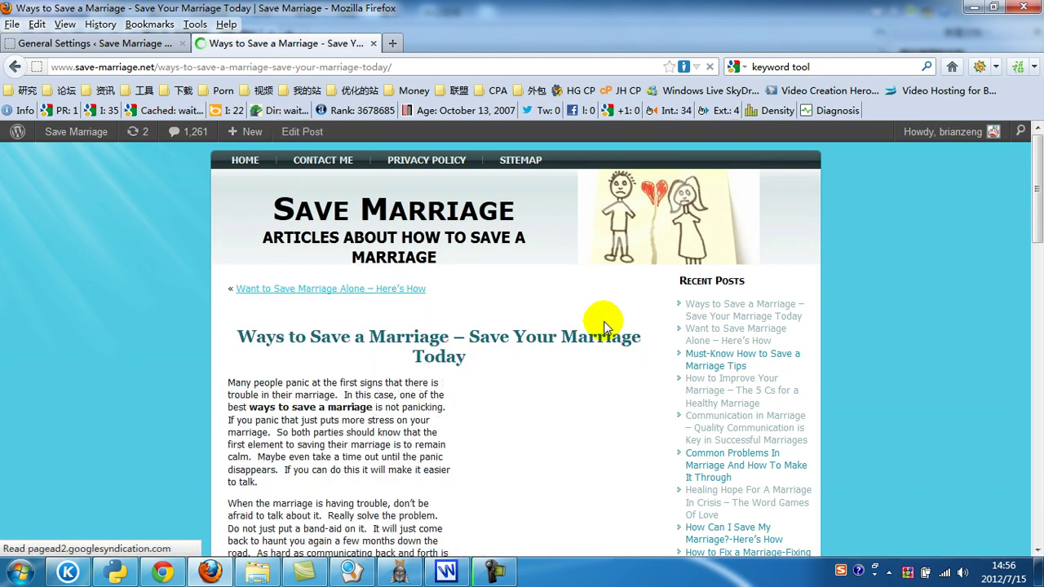
Step: Examine the article "Ways to Save a Marriage – Save Your Marriage Today" and its ad blocks from the title down to the comment form
{"action": "scroll", "coordinate": [366, 337], "scroll_direction": "down", "scroll_amount": 2}
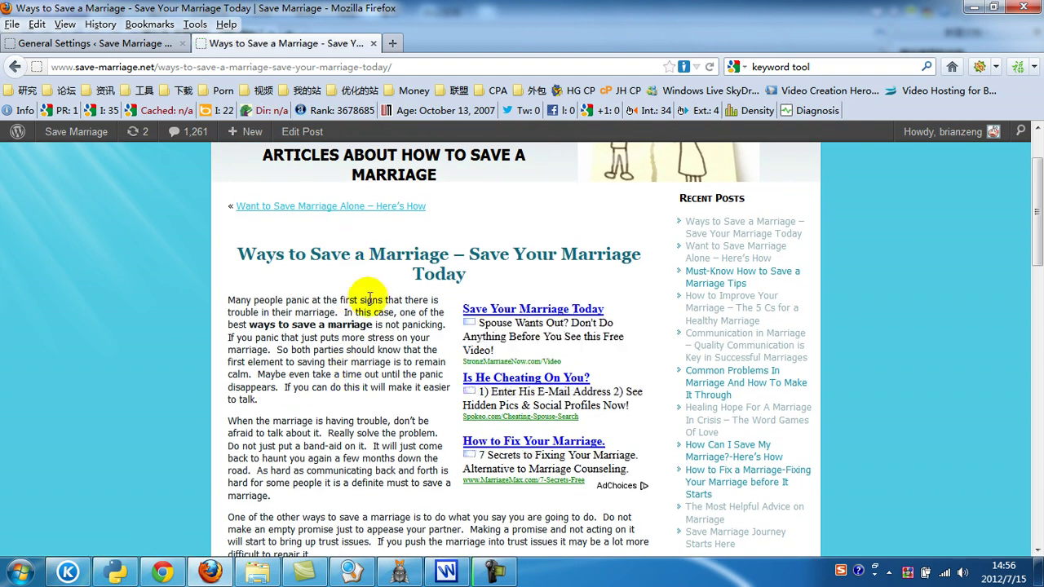
{"action": "scroll", "coordinate": [348, 375], "scroll_direction": "down", "scroll_amount": 5}
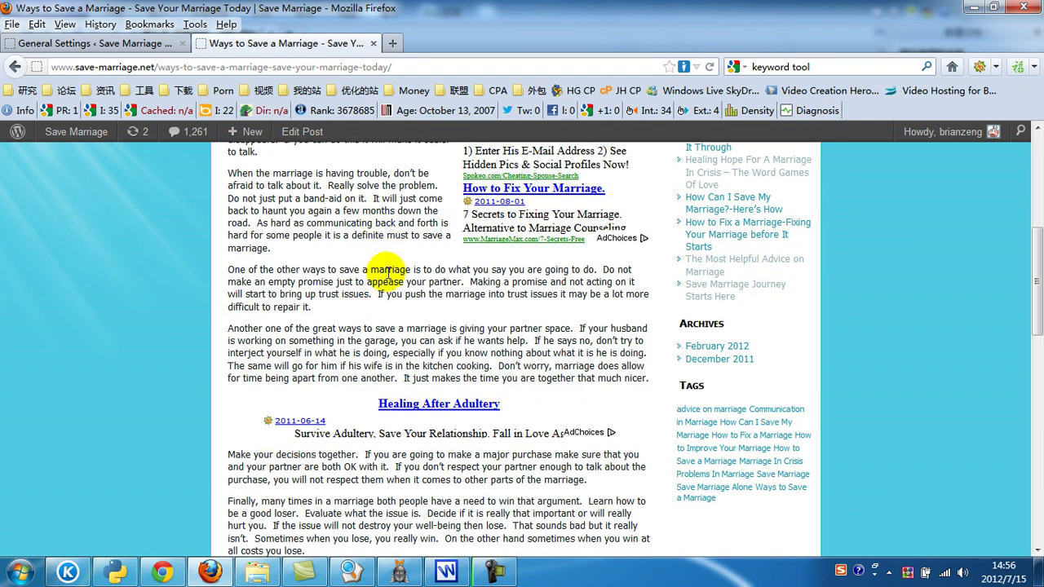
{"action": "scroll", "coordinate": [388, 273], "scroll_direction": "up", "scroll_amount": 4}
{"action": "scroll", "coordinate": [406, 272], "scroll_direction": "down", "scroll_amount": 3}
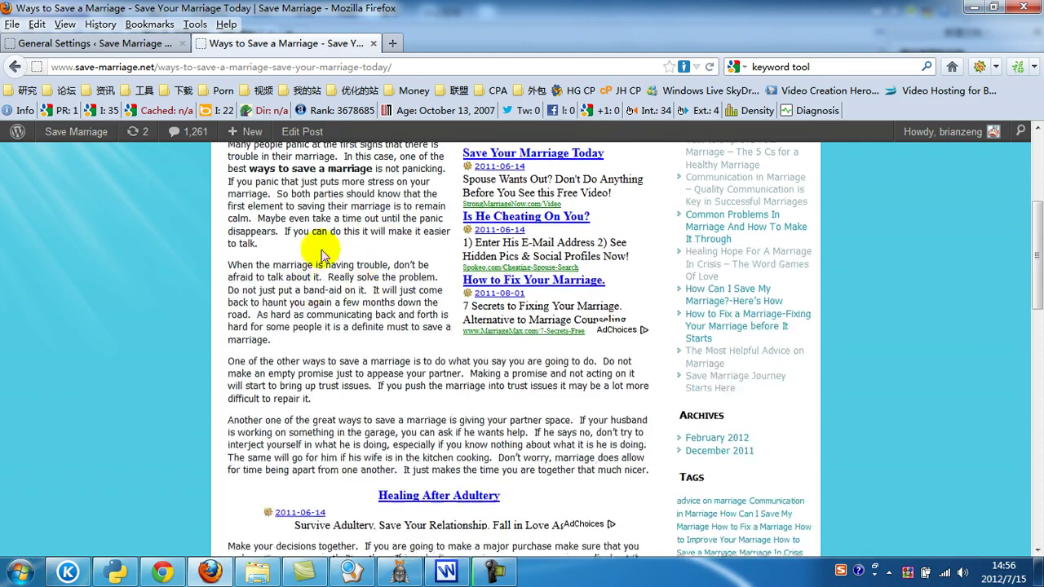
{"action": "scroll", "coordinate": [326, 244], "scroll_direction": "down", "scroll_amount": 3}
{"action": "scroll", "coordinate": [623, 255], "scroll_direction": "down", "scroll_amount": 6}
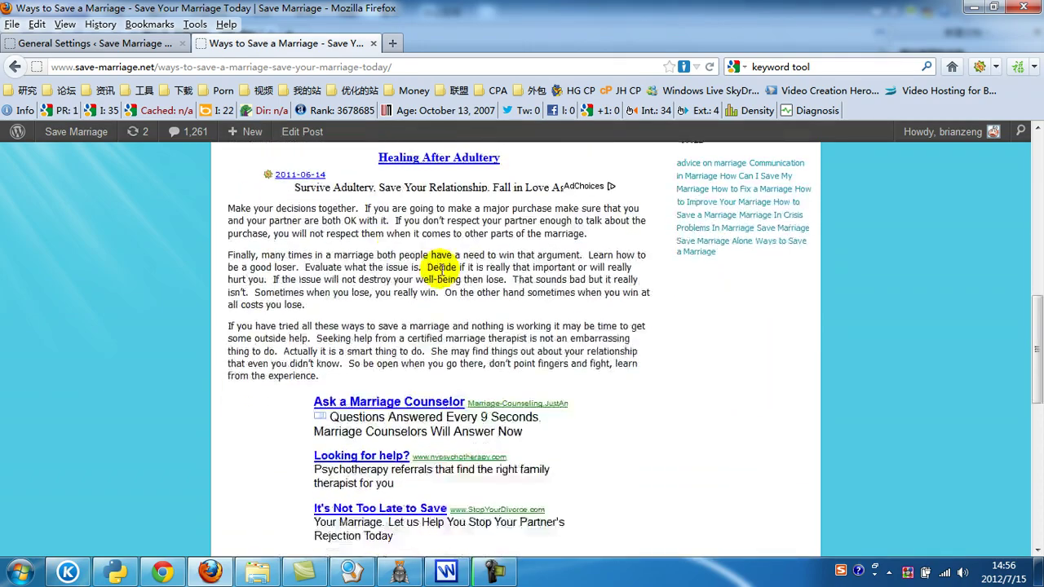
{"action": "scroll", "coordinate": [622, 256], "scroll_direction": "up", "scroll_amount": 15}
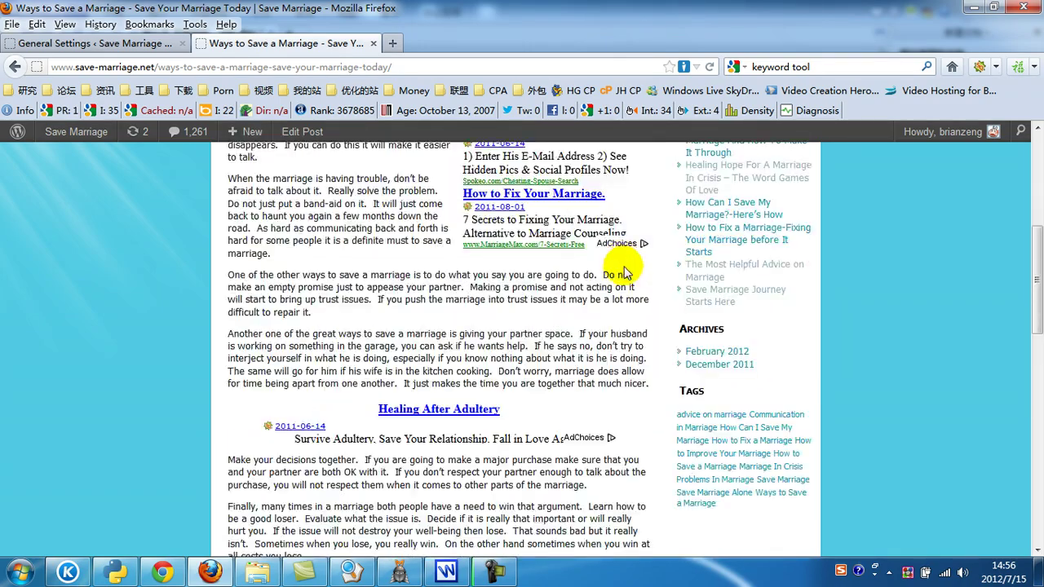
{"action": "scroll", "coordinate": [764, 249], "scroll_direction": "down", "scroll_amount": 14}
{"action": "scroll", "coordinate": [776, 261], "scroll_direction": "down", "scroll_amount": 9}
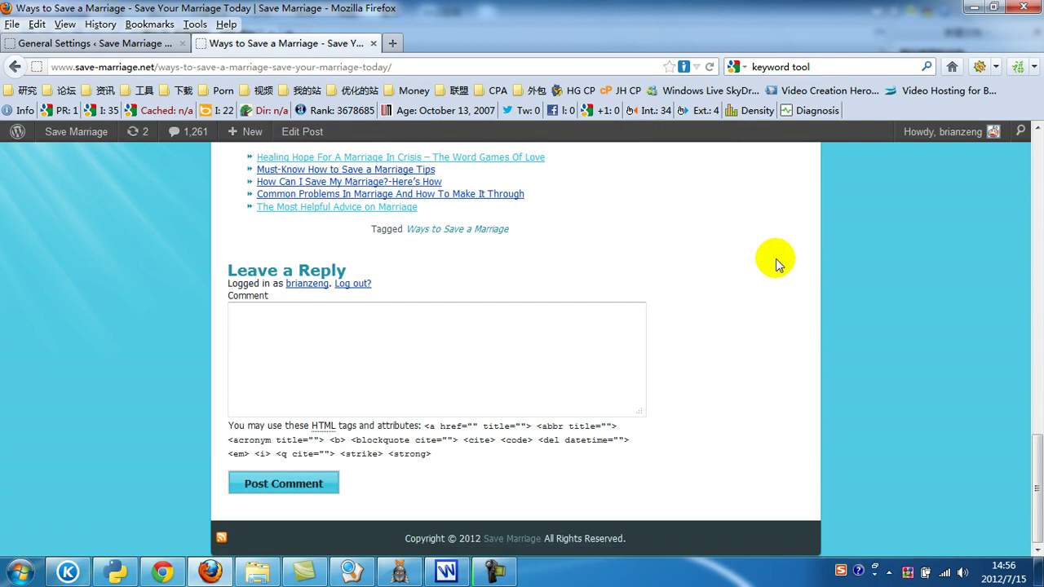
Step: Compare the More Articles list below the article with the Recent Posts section in the sidebar
{"action": "scroll", "coordinate": [816, 257], "scroll_direction": "up", "scroll_amount": 5}
{"action": "scroll", "coordinate": [301, 351], "scroll_direction": "down", "scroll_amount": 2}
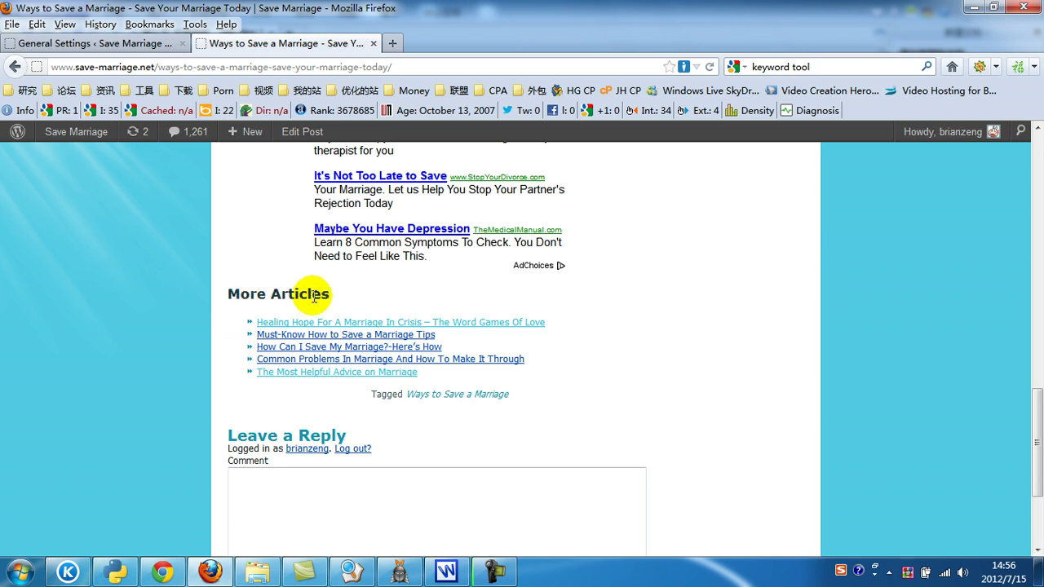
{"action": "scroll", "coordinate": [330, 297], "scroll_direction": "up", "scroll_amount": 15}
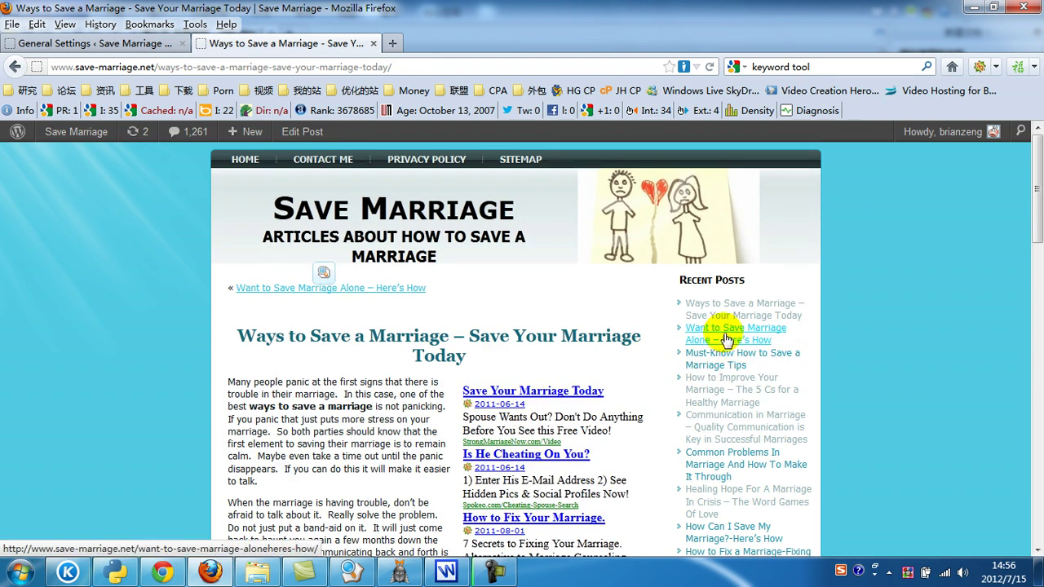
{"action": "scroll", "coordinate": [758, 347], "scroll_direction": "down", "scroll_amount": 15}
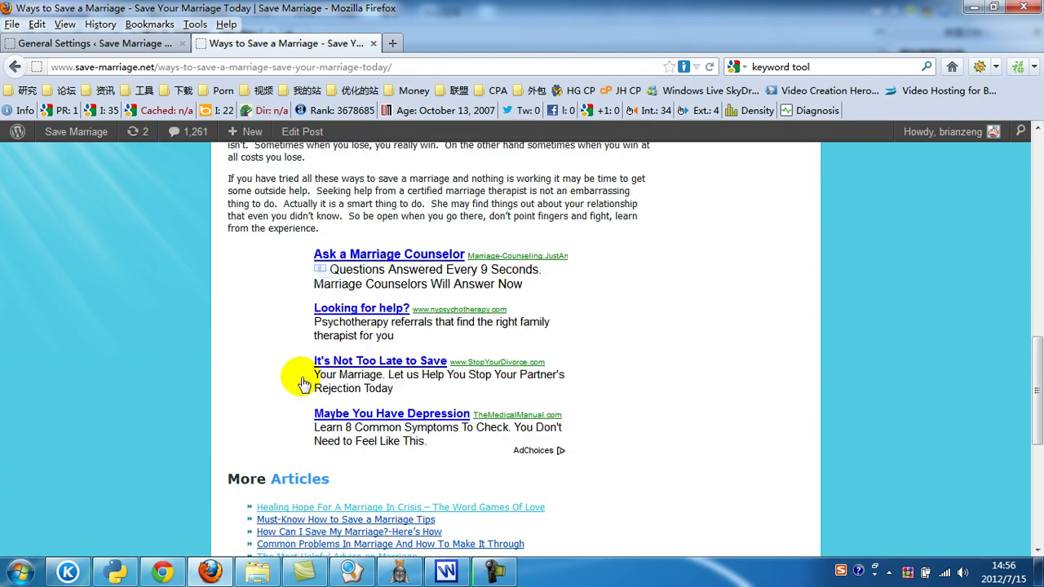
{"action": "scroll", "coordinate": [296, 405], "scroll_direction": "down", "scroll_amount": 2}
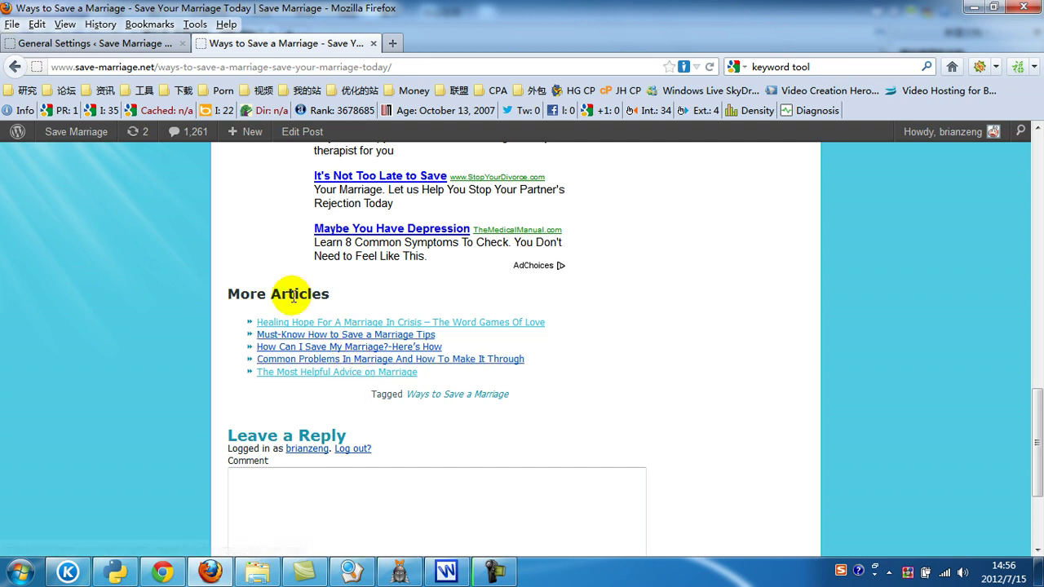
Step: Return to the WordPress admin, open the installed plugins list and locate the WordPress Related Posts plugin
{"action": "left_click", "coordinate": [78, 43]}
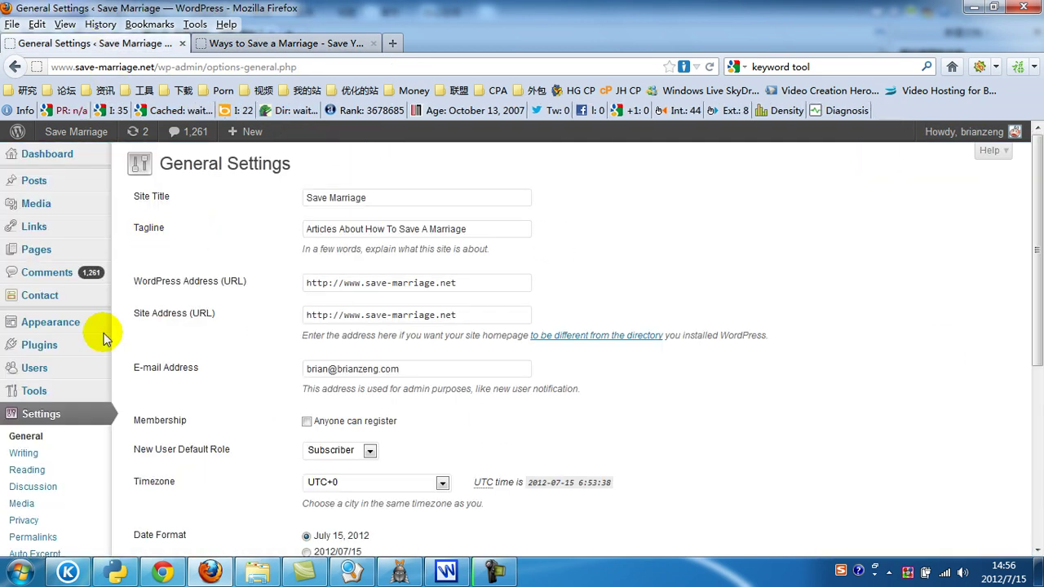
{"action": "scroll", "coordinate": [70, 407], "scroll_direction": "down", "scroll_amount": 2}
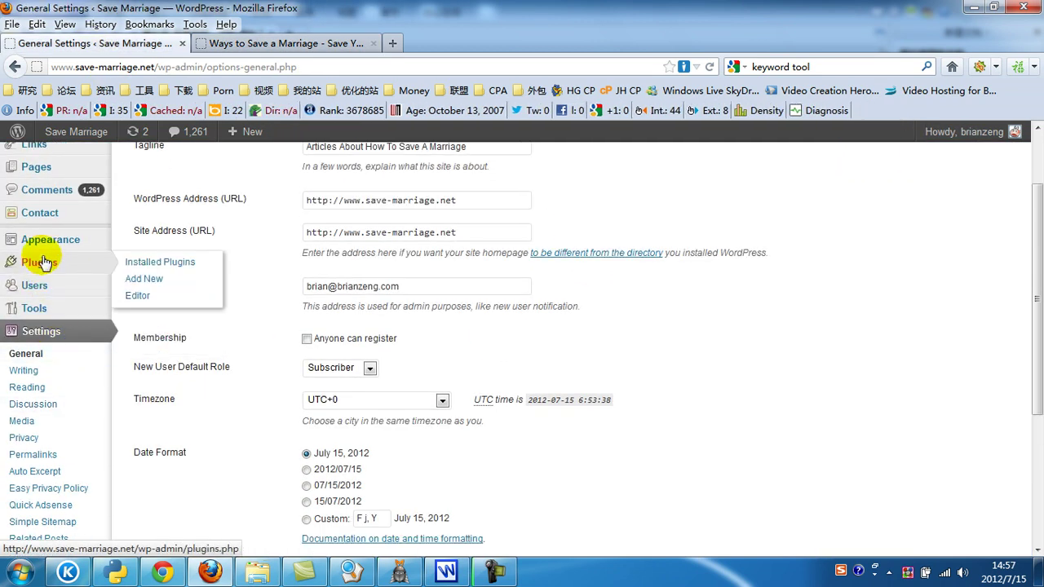
{"action": "left_click", "coordinate": [33, 257]}
{"action": "scroll", "coordinate": [233, 277], "scroll_direction": "up", "scroll_amount": 2}
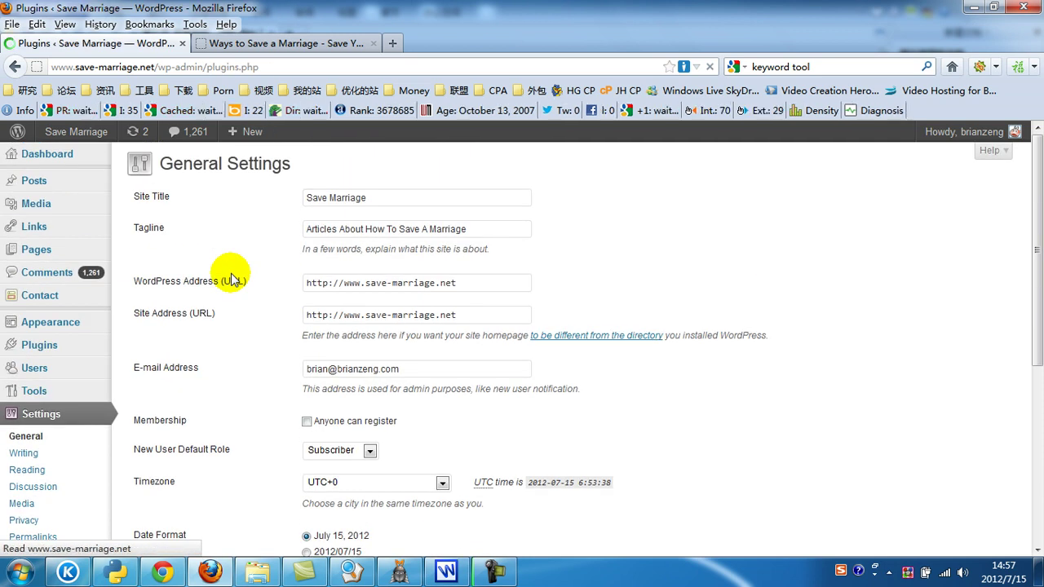
{"action": "scroll", "coordinate": [263, 318], "scroll_direction": "down", "scroll_amount": 6}
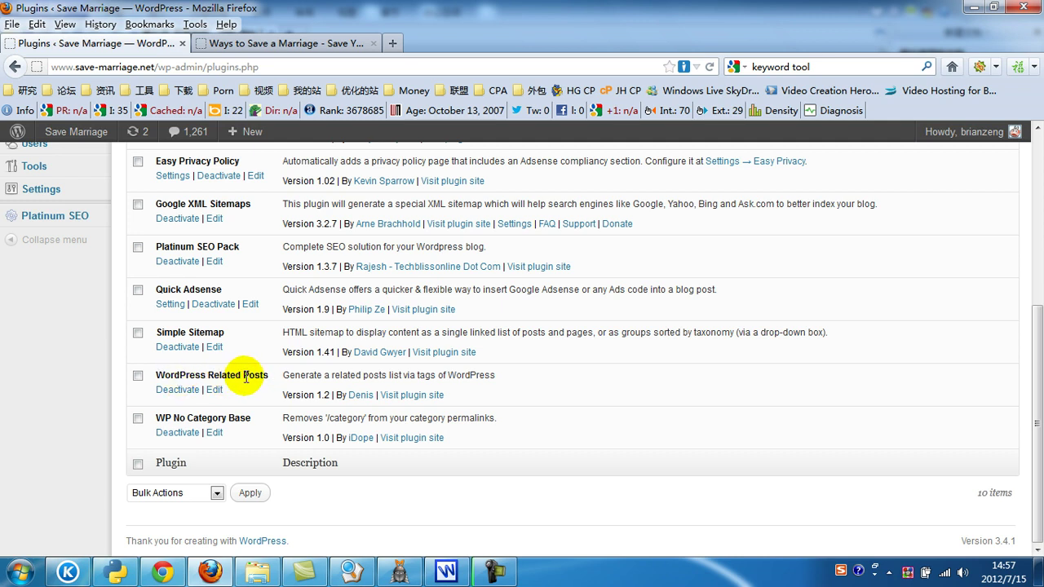
{"action": "left_click_drag", "start_coordinate": [271, 376], "coordinate": [170, 374]}
{"action": "left_click", "coordinate": [206, 377]}
{"action": "left_click_drag", "start_coordinate": [277, 378], "coordinate": [147, 377]}
{"action": "left_click", "coordinate": [201, 377]}
Step: Look through the installed plugins, open the Related Posts settings and review the options from Basic Setting to Related Posts with Thumbnail
{"action": "scroll", "coordinate": [256, 376], "scroll_direction": "up", "scroll_amount": 5}
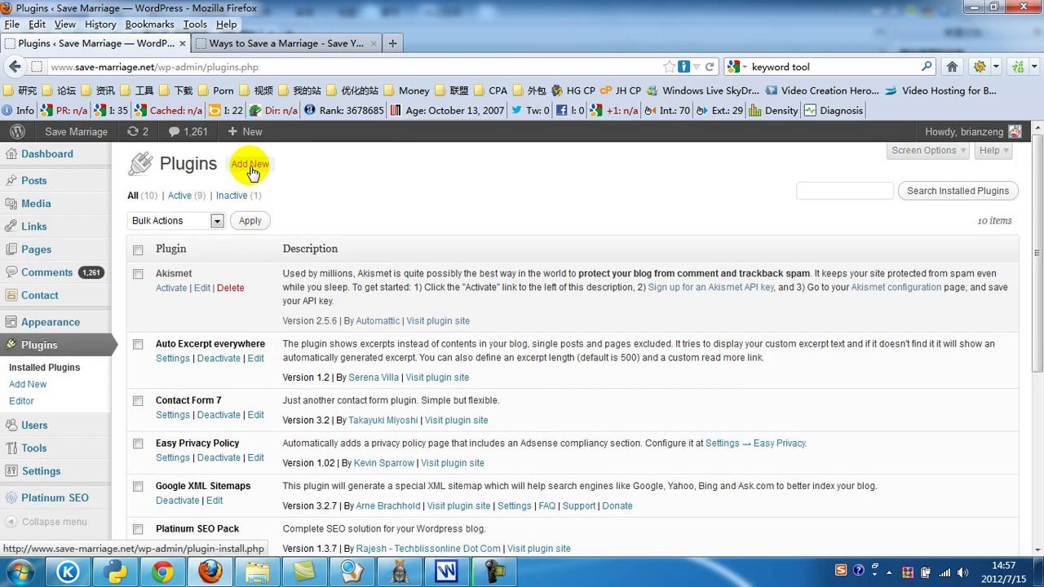
{"action": "scroll", "coordinate": [256, 343], "scroll_direction": "down", "scroll_amount": 5}
{"action": "scroll", "coordinate": [233, 399], "scroll_direction": "up", "scroll_amount": 5}
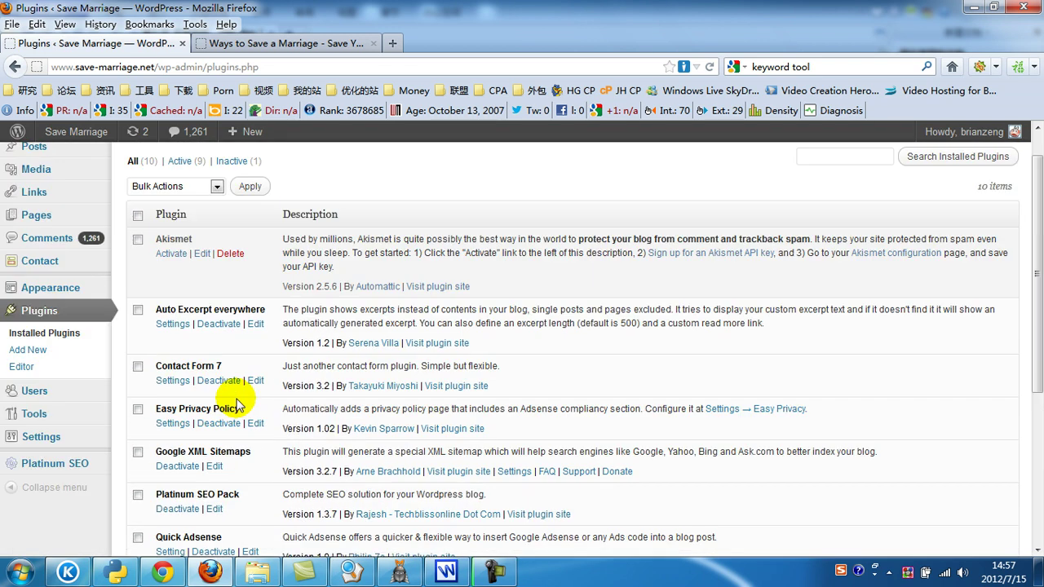
{"action": "scroll", "coordinate": [131, 306], "scroll_direction": "down", "scroll_amount": 3}
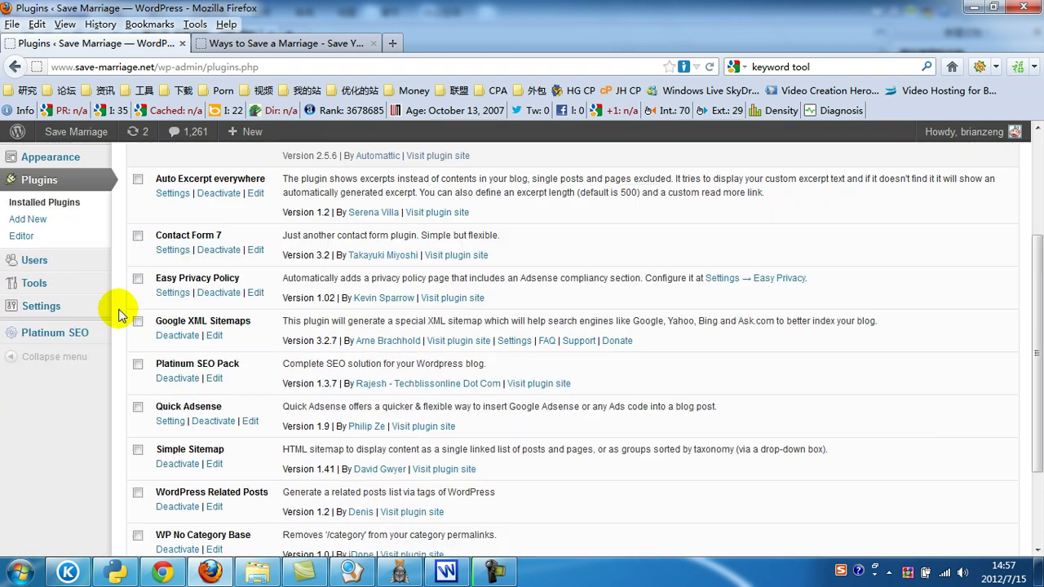
{"action": "mouse_move", "coordinate": [55, 314]}
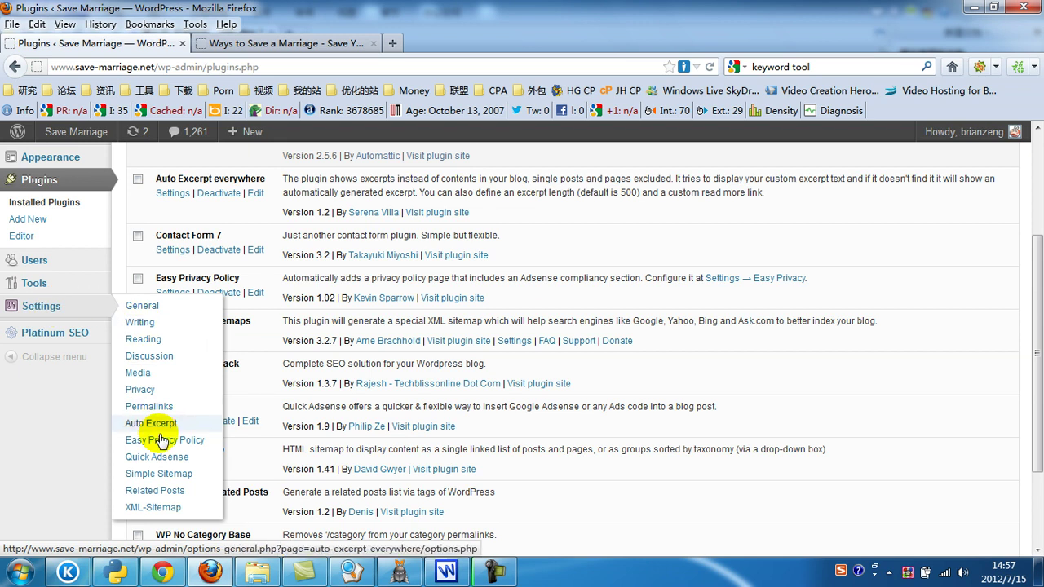
{"action": "left_click", "coordinate": [155, 492]}
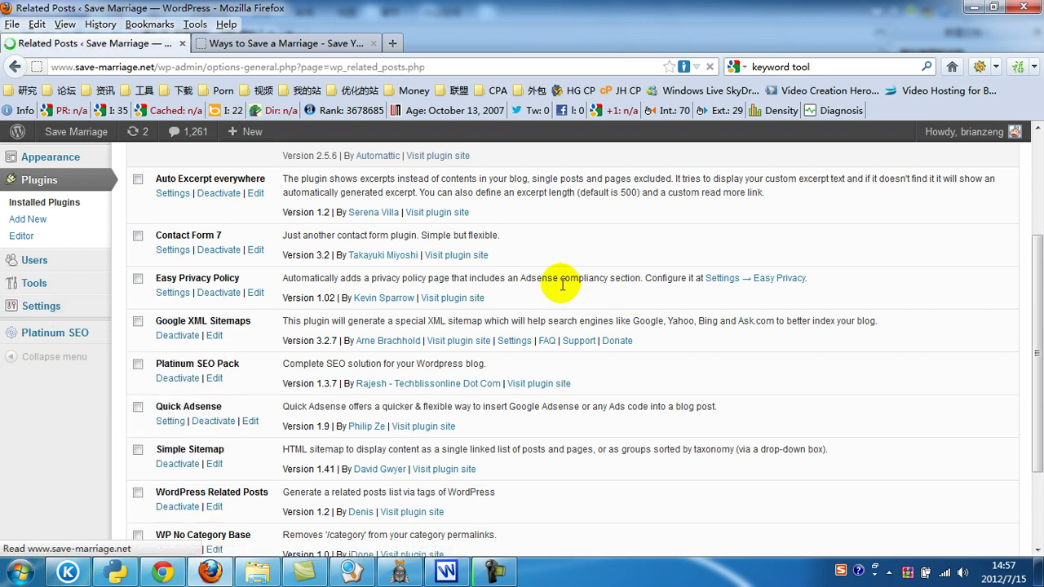
{"action": "scroll", "coordinate": [269, 294], "scroll_direction": "down", "scroll_amount": 2}
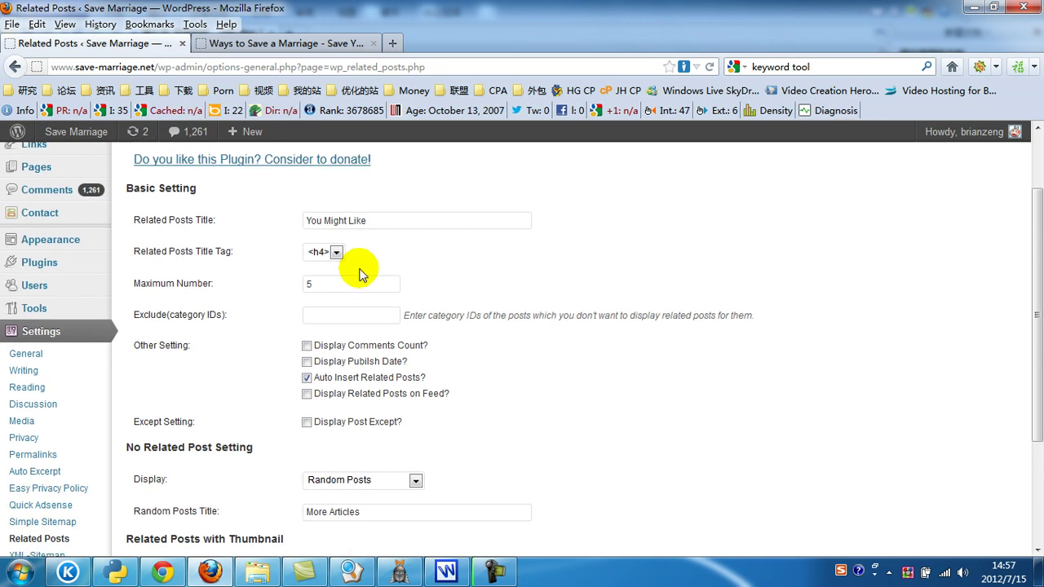
{"action": "scroll", "coordinate": [298, 314], "scroll_direction": "down", "scroll_amount": 3}
{"action": "scroll", "coordinate": [282, 319], "scroll_direction": "up", "scroll_amount": 4}
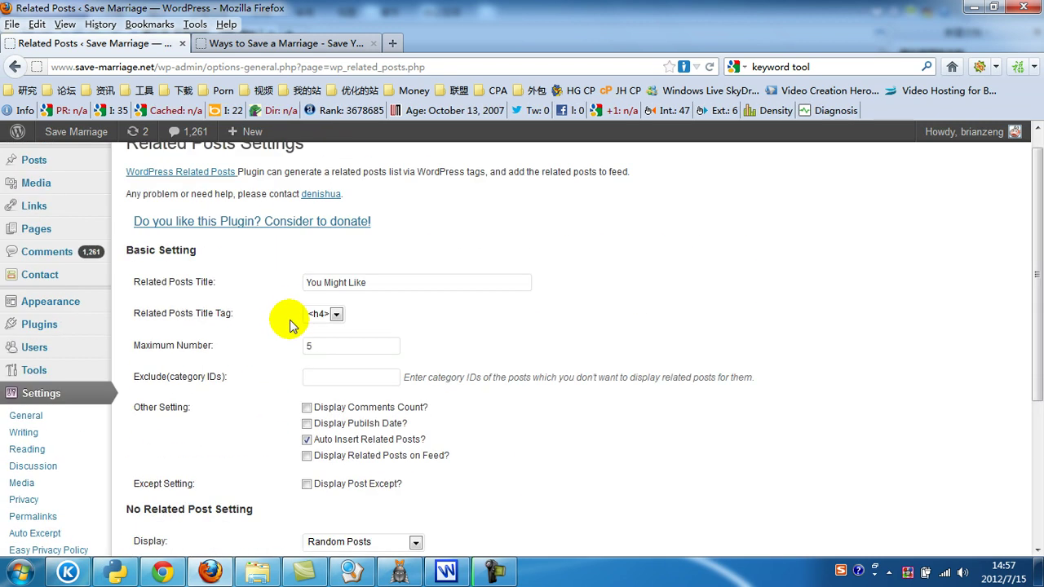
Step: Check the Maximum Number setting against the article's More Articles list and inspect the Related Posts Title field
{"action": "left_click_drag", "start_coordinate": [326, 366], "coordinate": [270, 366]}
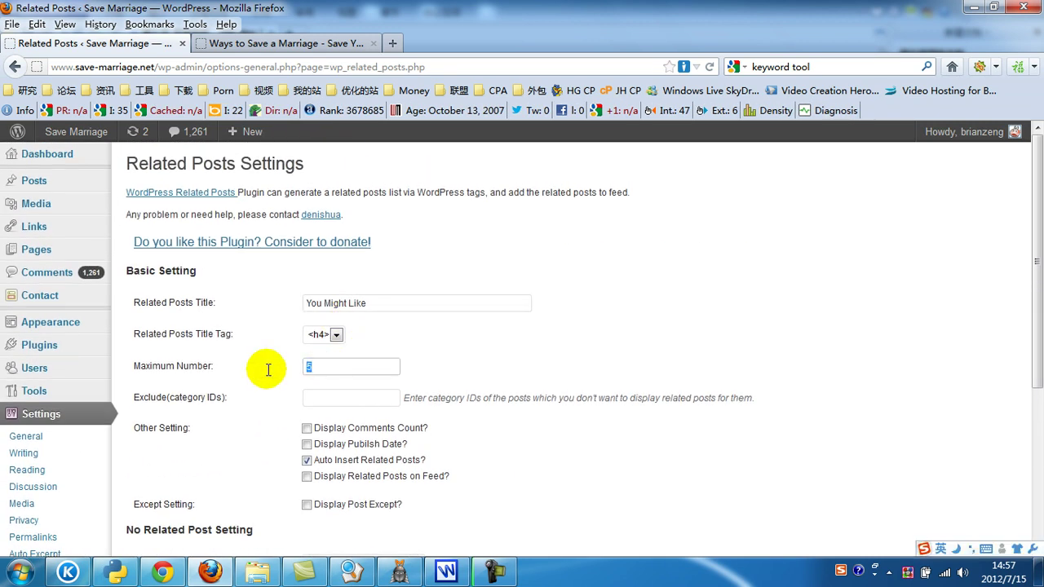
{"action": "left_click", "coordinate": [320, 47]}
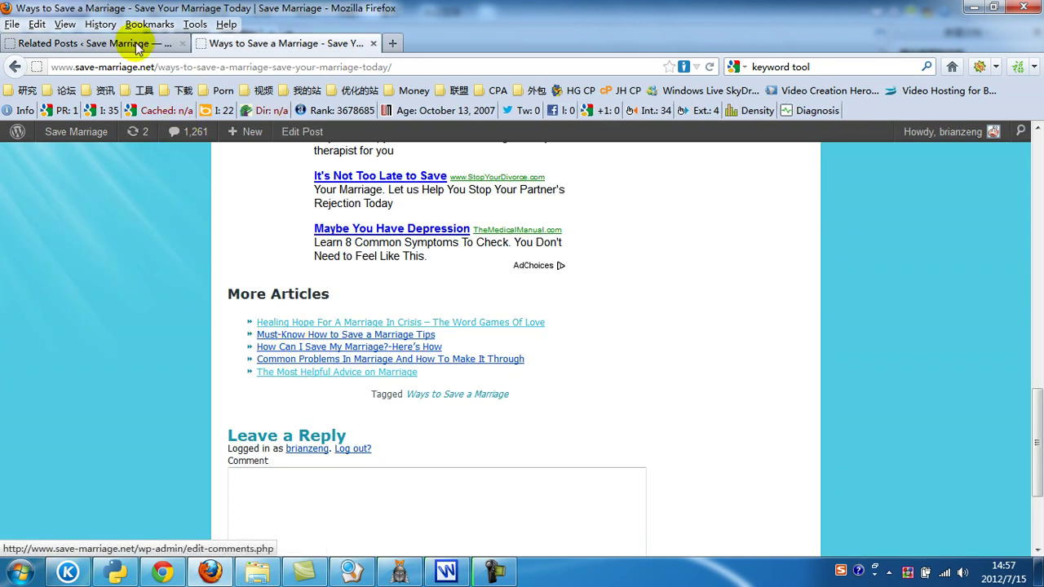
{"action": "left_click", "coordinate": [114, 43]}
{"action": "left_click", "coordinate": [340, 365]}
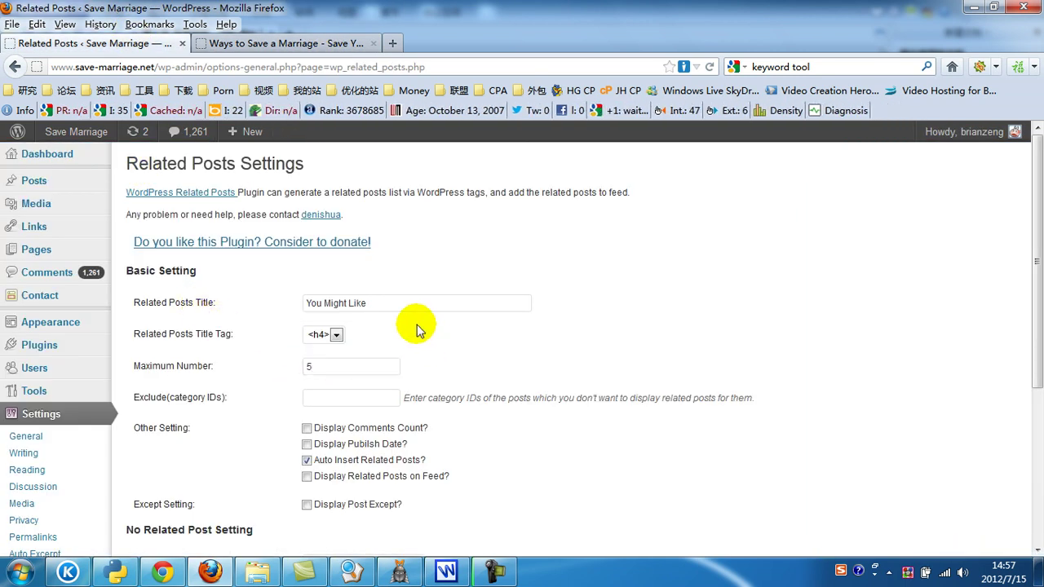
{"action": "left_click", "coordinate": [396, 303]}
{"action": "double_click", "coordinate": [393, 303]}
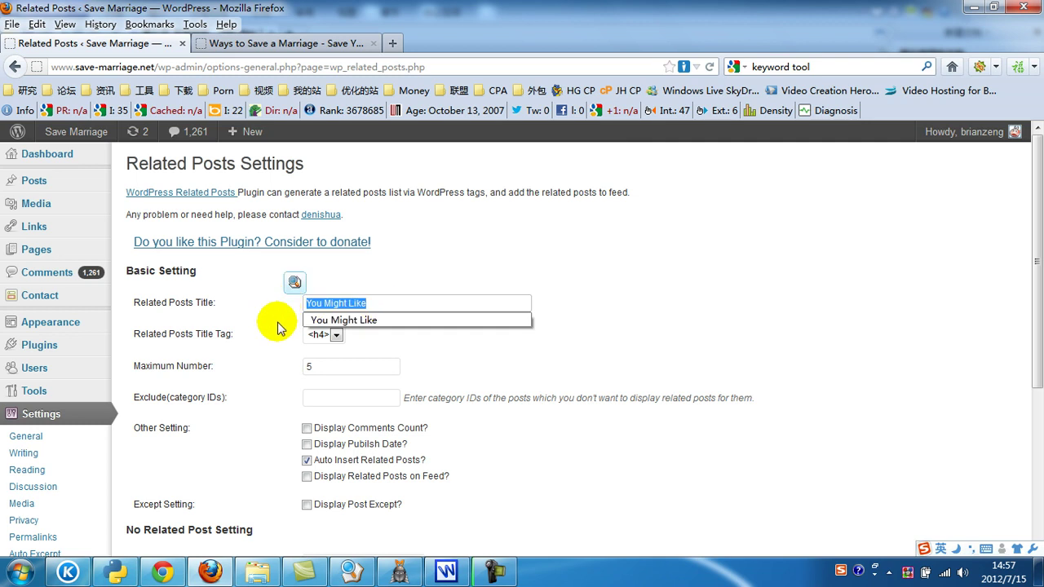
{"action": "left_click", "coordinate": [270, 319]}
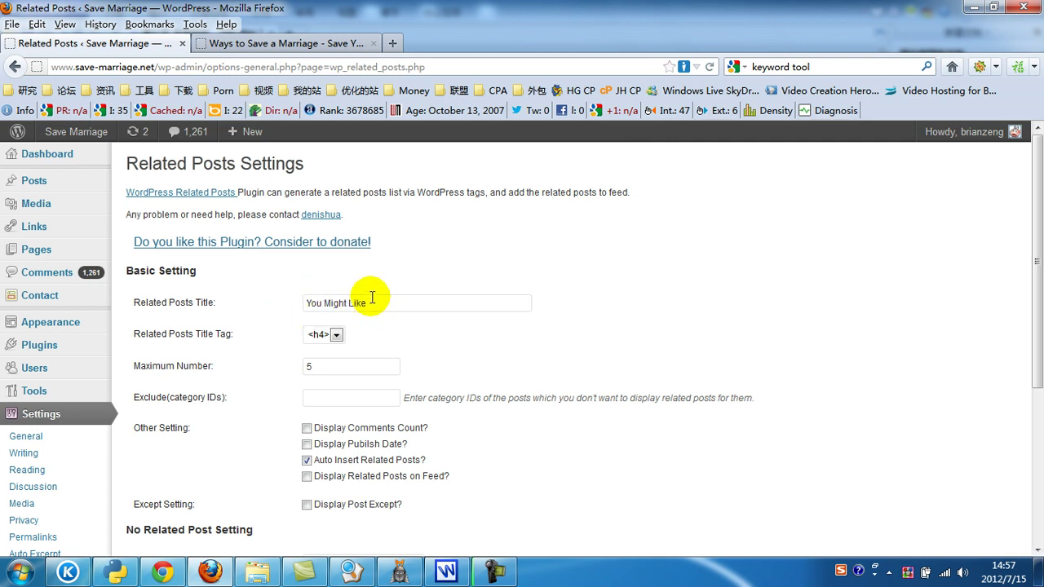
Step: Compare the No Related Post Setting options and Random Posts Title with the More Articles heading on the live article
{"action": "scroll", "coordinate": [375, 301], "scroll_direction": "down", "scroll_amount": 5}
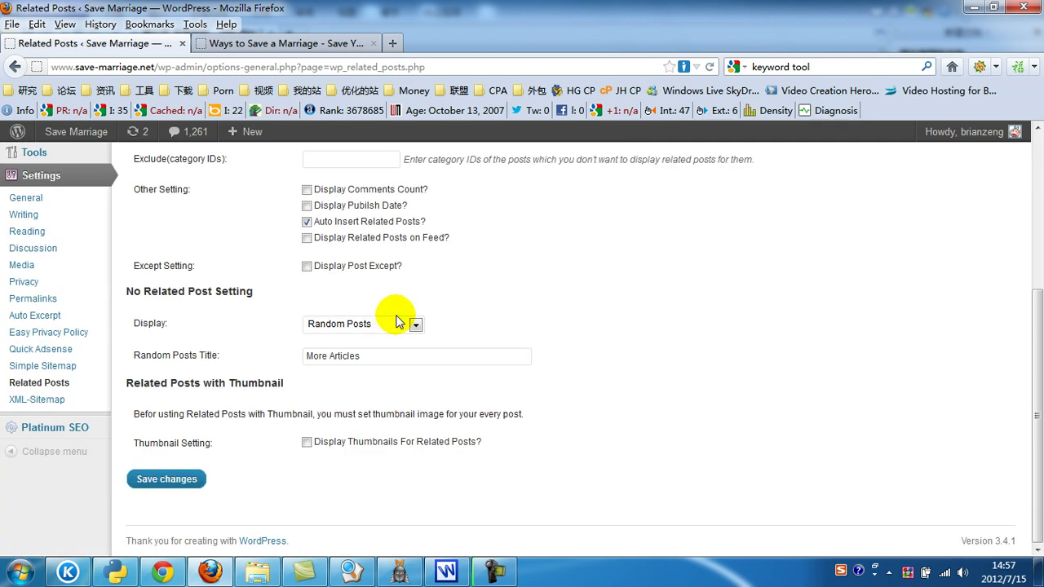
{"action": "left_click", "coordinate": [335, 52]}
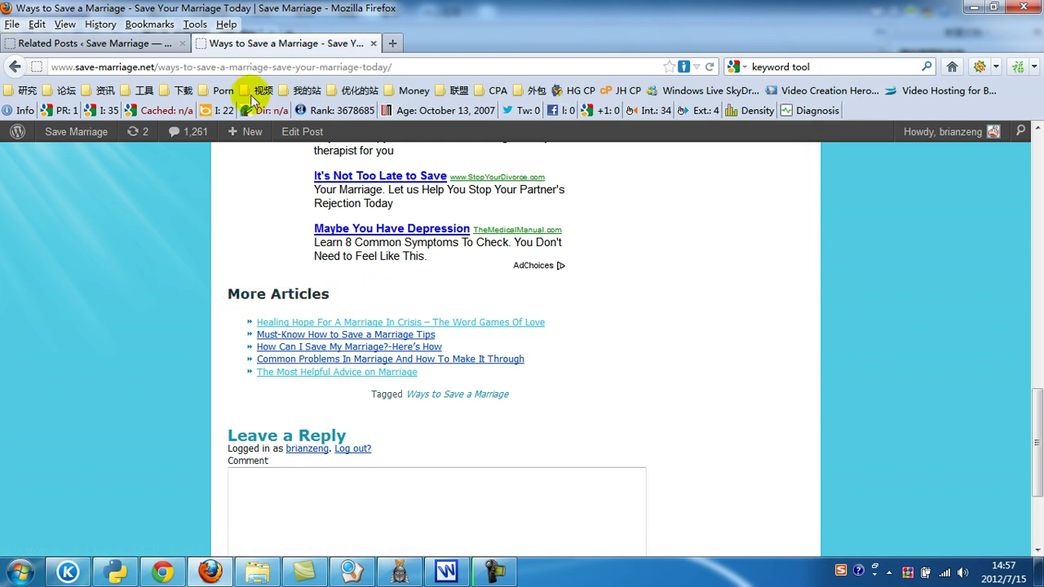
{"action": "left_click", "coordinate": [155, 43]}
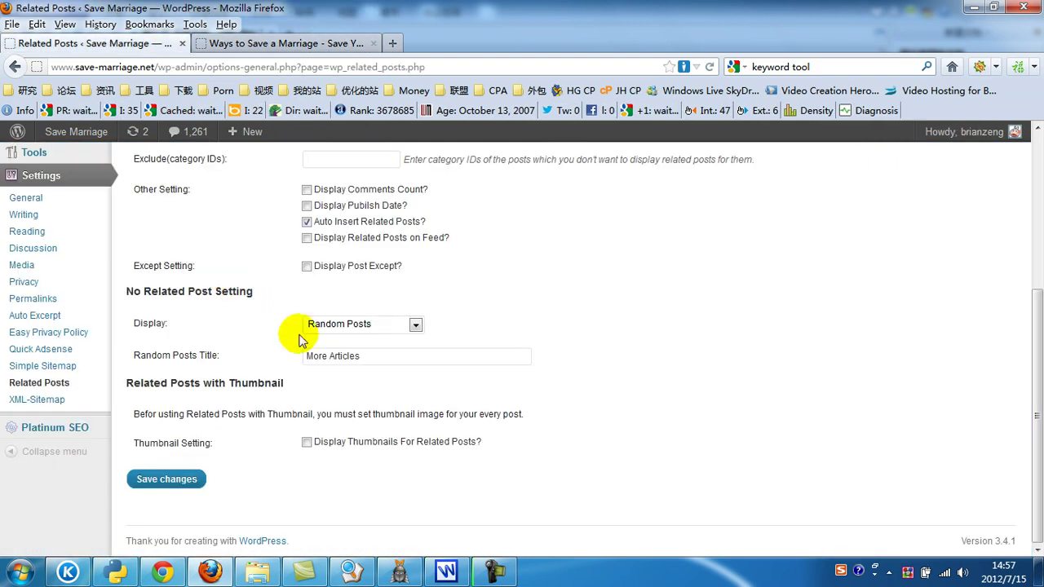
{"action": "left_click", "coordinate": [296, 43]}
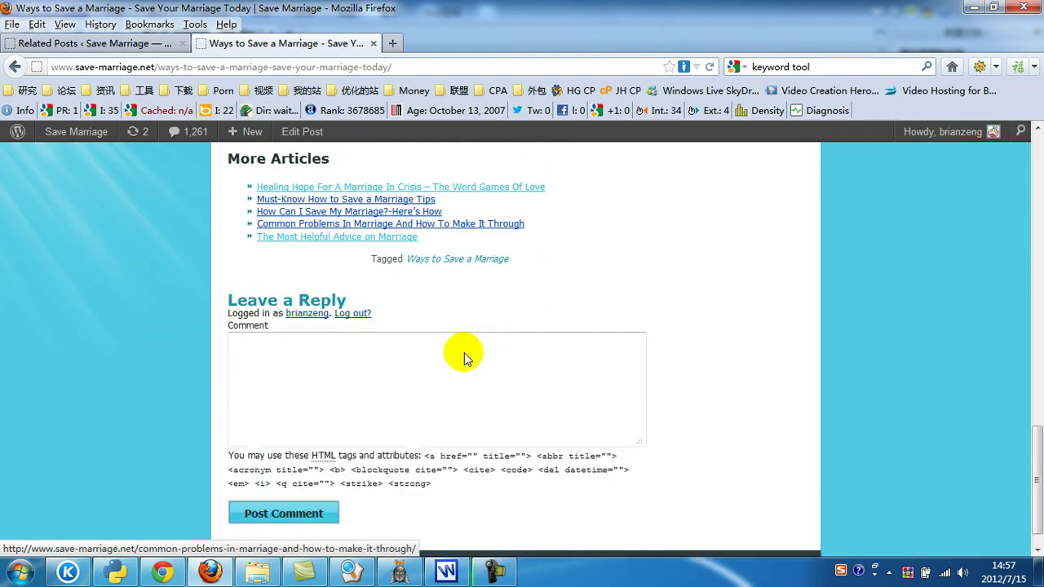
Step: Review the whole article page, covering the comment form, paragraphs, sidebar sections and the ad blocks within and after the text
{"action": "scroll", "coordinate": [465, 358], "scroll_direction": "down", "scroll_amount": 2}
{"action": "scroll", "coordinate": [535, 391], "scroll_direction": "up", "scroll_amount": 10}
{"action": "scroll", "coordinate": [718, 233], "scroll_direction": "up", "scroll_amount": 4}
{"action": "scroll", "coordinate": [857, 330], "scroll_direction": "down", "scroll_amount": 5}
{"action": "scroll", "coordinate": [867, 327], "scroll_direction": "down", "scroll_amount": 4}
{"action": "scroll", "coordinate": [740, 289], "scroll_direction": "up", "scroll_amount": 2}
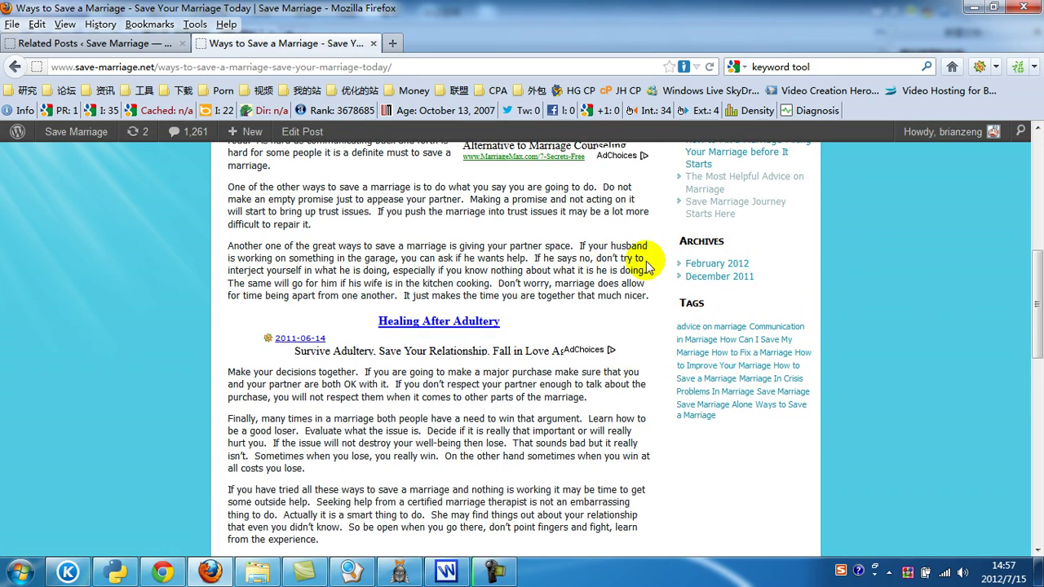
{"action": "scroll", "coordinate": [871, 279], "scroll_direction": "up", "scroll_amount": 15}
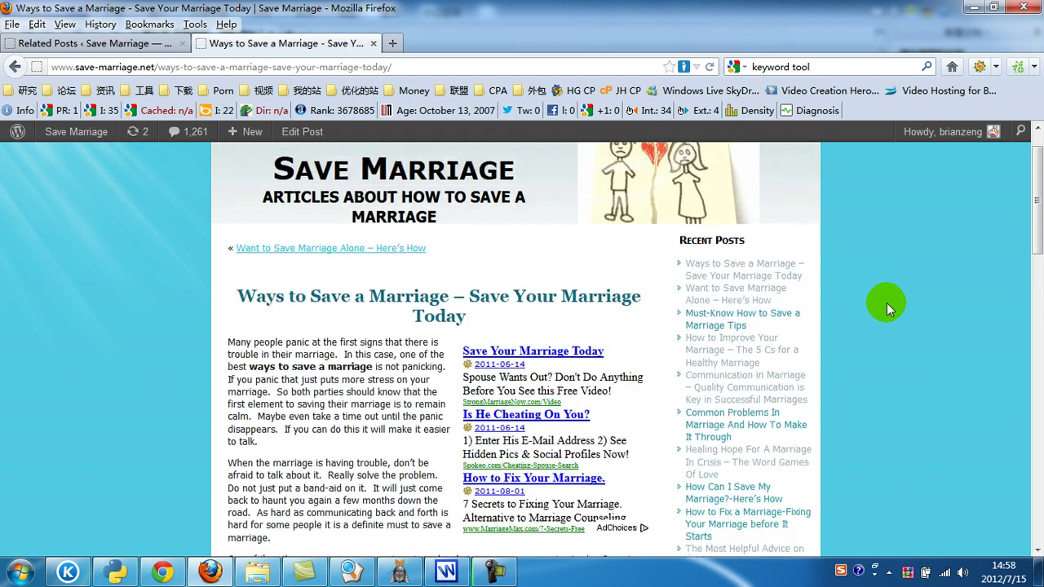
{"action": "scroll", "coordinate": [481, 232], "scroll_direction": "down", "scroll_amount": 5}
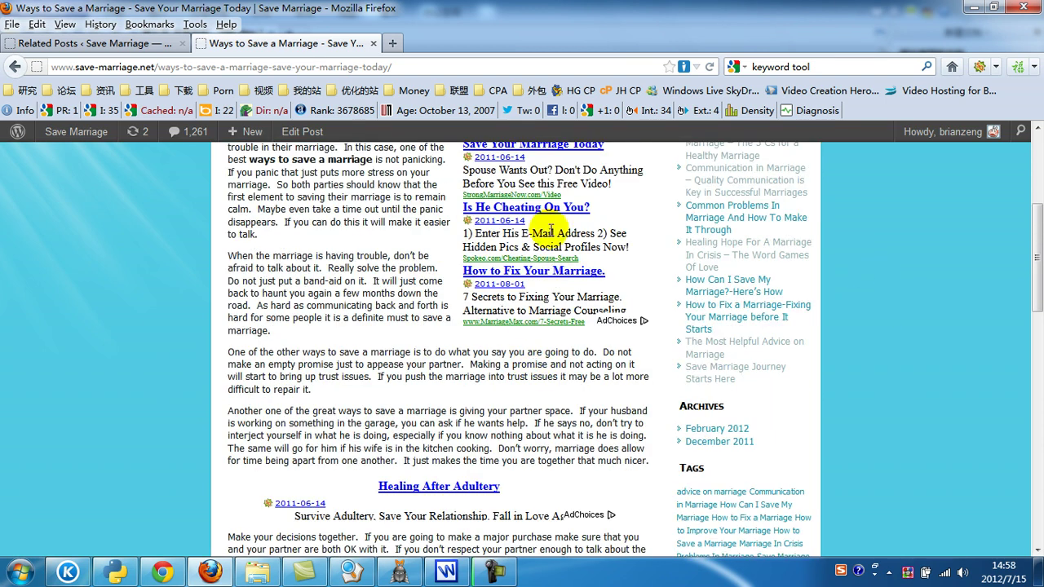
{"action": "scroll", "coordinate": [514, 294], "scroll_direction": "up", "scroll_amount": 4}
{"action": "scroll", "coordinate": [505, 236], "scroll_direction": "down", "scroll_amount": 5}
{"action": "scroll", "coordinate": [440, 310], "scroll_direction": "down", "scroll_amount": 2}
{"action": "scroll", "coordinate": [440, 367], "scroll_direction": "up", "scroll_amount": 5}
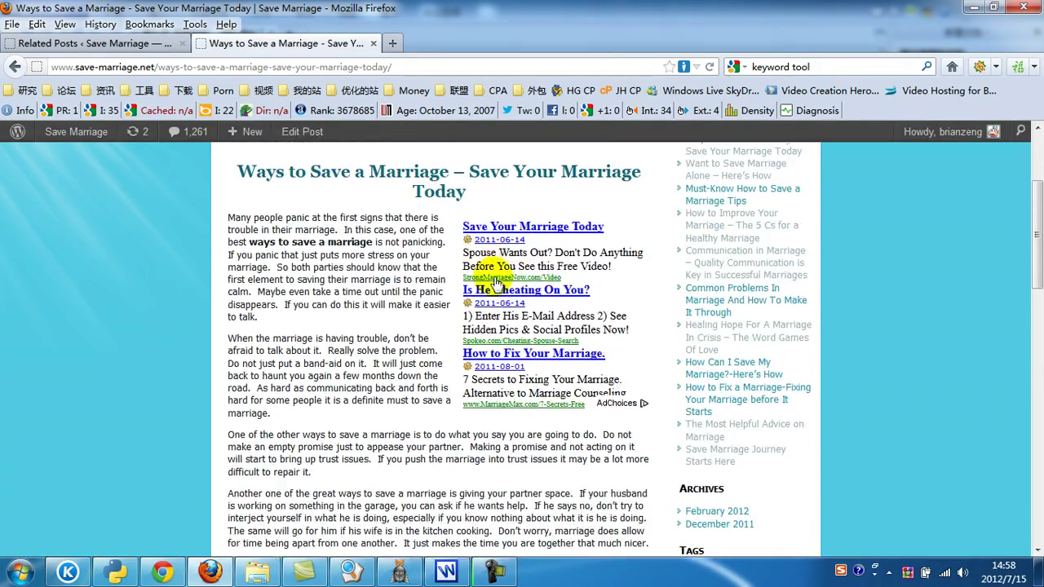
{"action": "scroll", "coordinate": [456, 318], "scroll_direction": "down", "scroll_amount": 1}
{"action": "scroll", "coordinate": [466, 334], "scroll_direction": "down", "scroll_amount": 8}
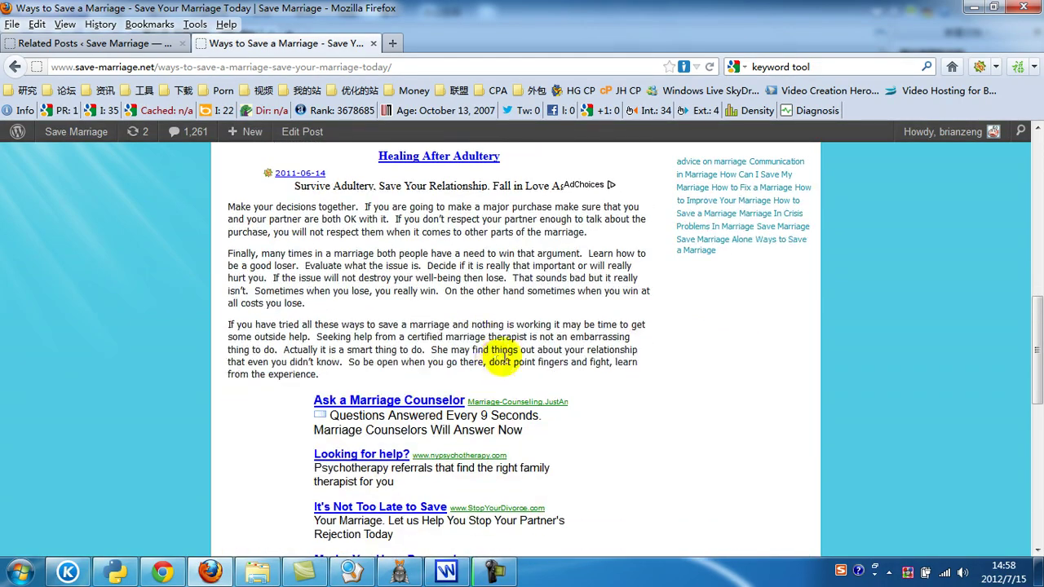
Step: Go back over the article from its closing ads to the title and glance again at the Related Posts settings
{"action": "scroll", "coordinate": [528, 323], "scroll_direction": "down", "scroll_amount": 1}
{"action": "scroll", "coordinate": [587, 347], "scroll_direction": "up", "scroll_amount": 12}
{"action": "scroll", "coordinate": [418, 359], "scroll_direction": "up", "scroll_amount": 1}
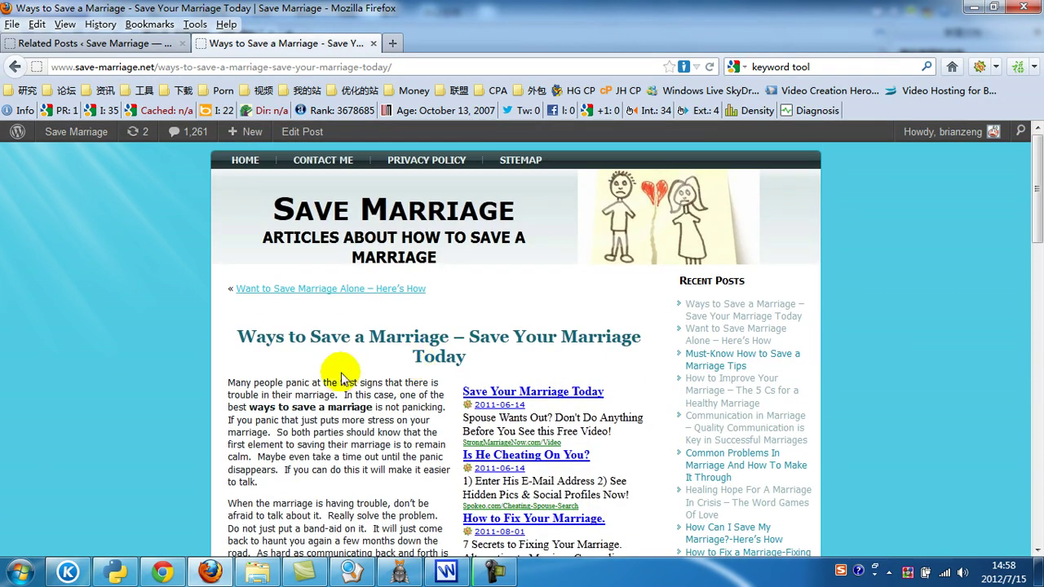
{"action": "left_click", "coordinate": [131, 43]}
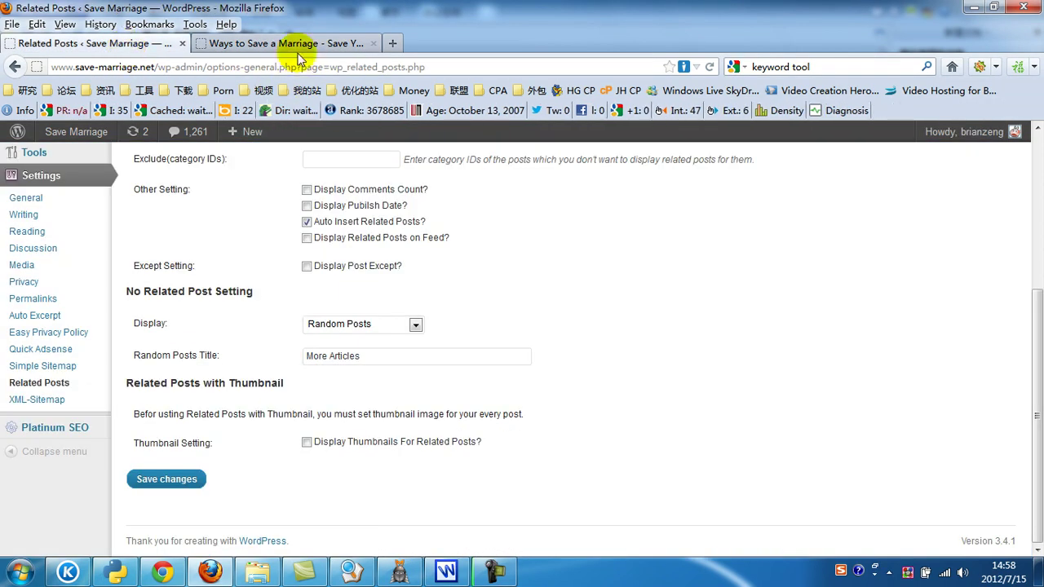
{"action": "left_click", "coordinate": [343, 43]}
Step: Switch to Chrome, close the generator hostel london image search, and bring up the Google results for adsense
{"action": "left_click", "coordinate": [164, 573]}
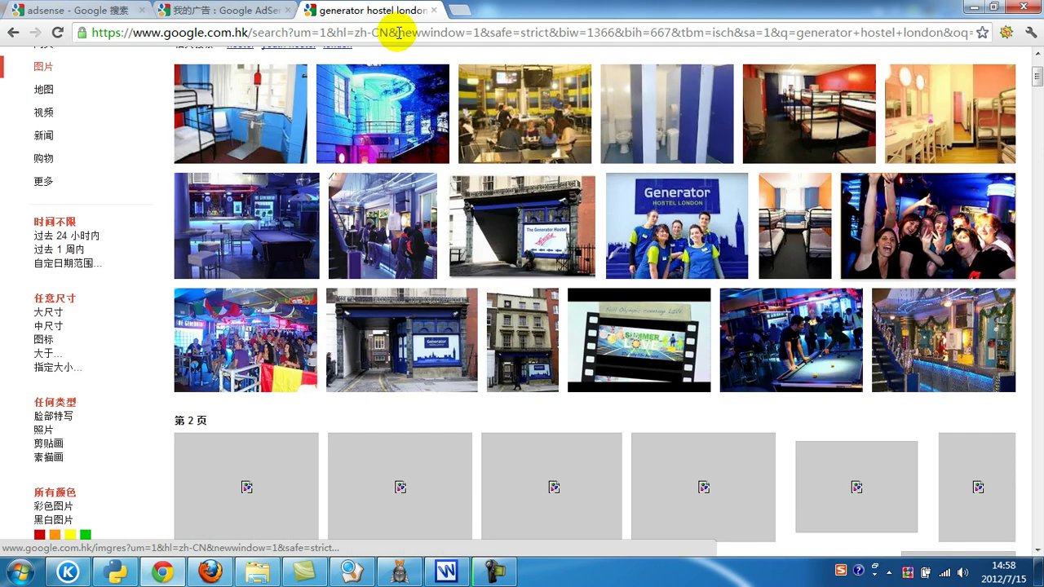
{"action": "left_click", "coordinate": [437, 10]}
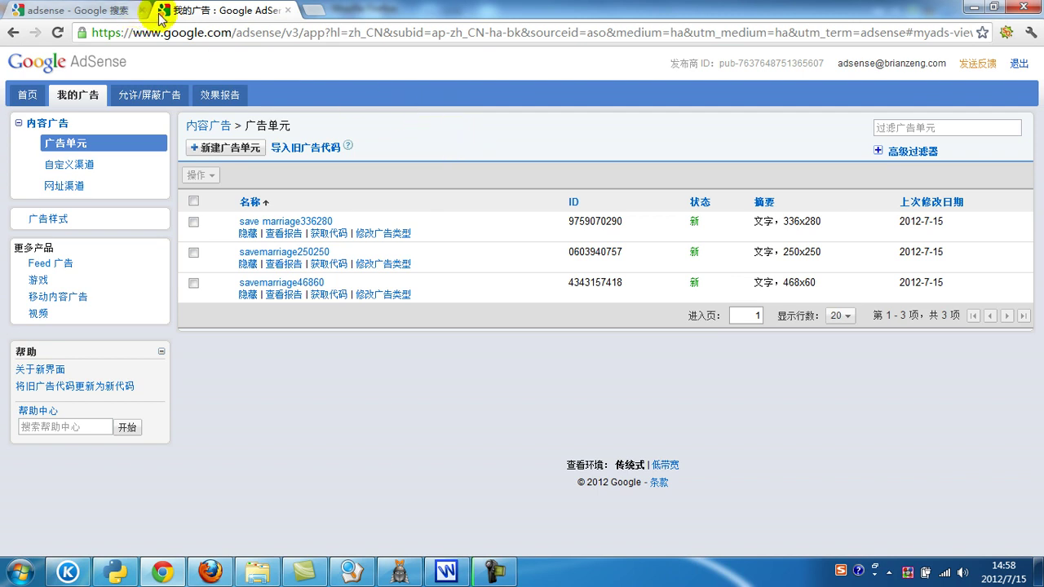
{"action": "left_click", "coordinate": [108, 10]}
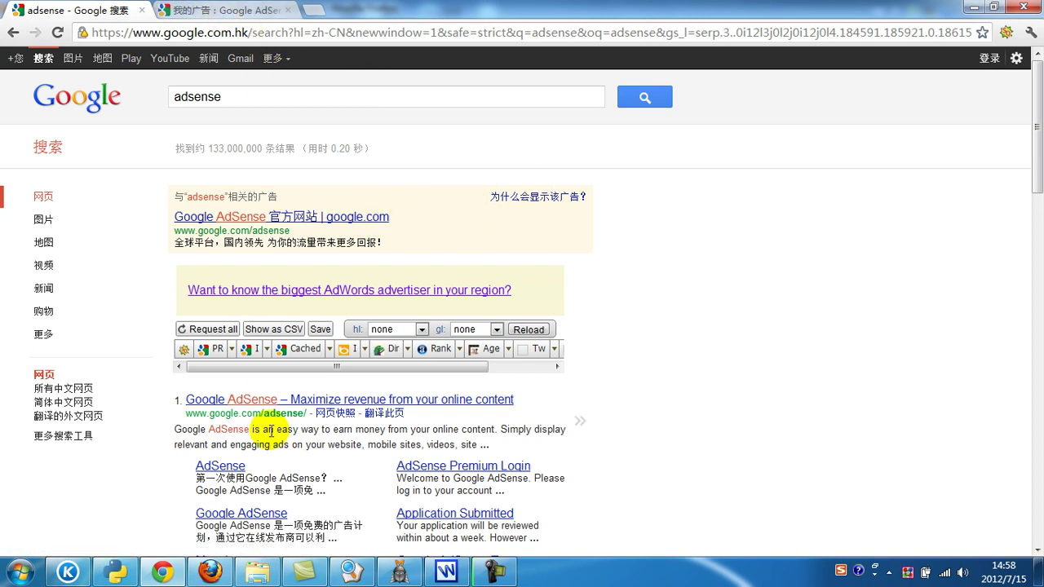
Step: Switch to Firefox and review the live article's ads, Recent Posts, Archives, Tags and More Articles sections
{"action": "left_click", "coordinate": [214, 567]}
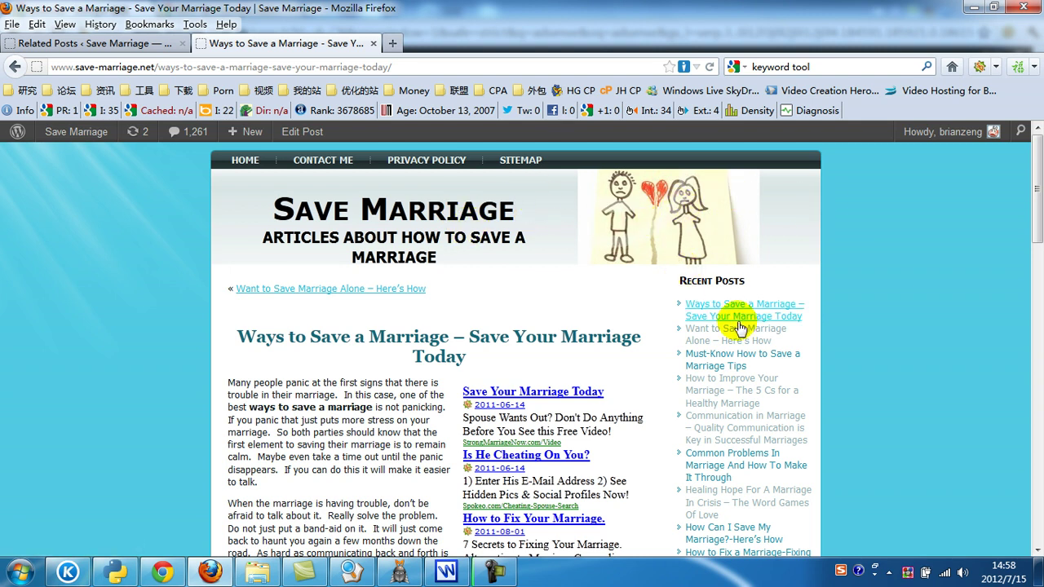
{"action": "scroll", "coordinate": [728, 343], "scroll_direction": "down", "scroll_amount": 3}
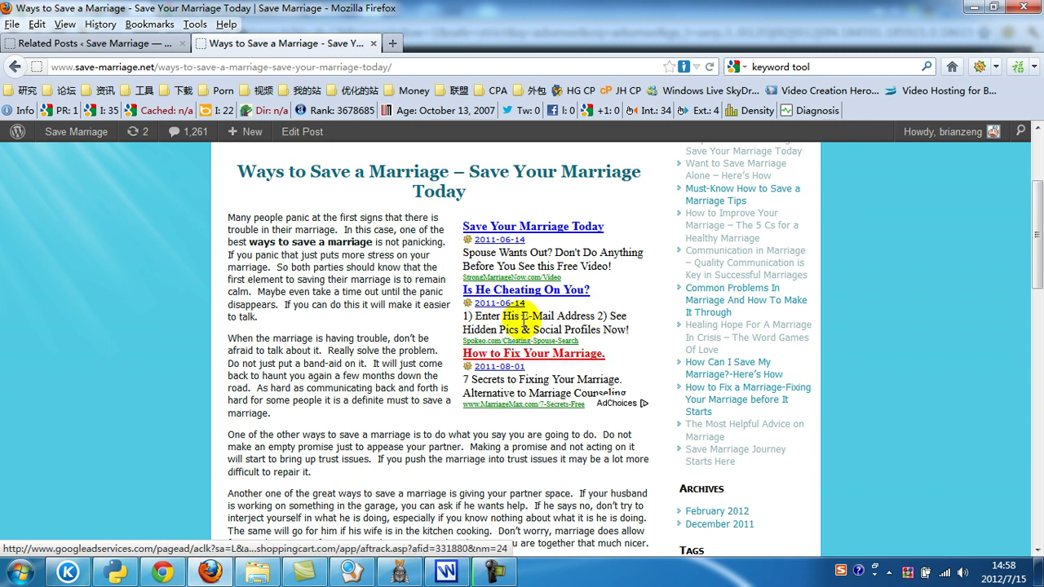
{"action": "scroll", "coordinate": [583, 322], "scroll_direction": "up", "scroll_amount": 3}
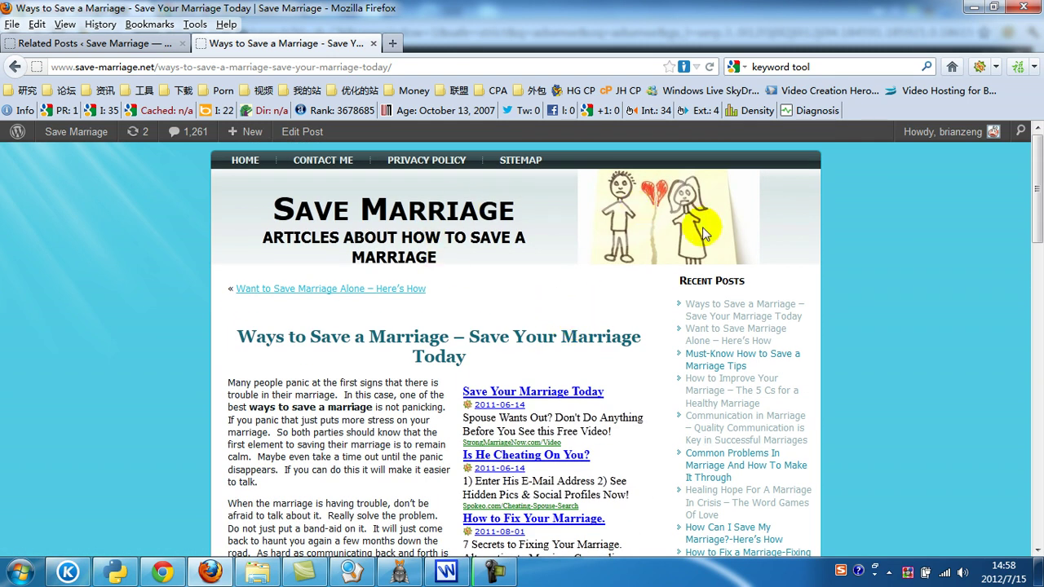
{"action": "scroll", "coordinate": [727, 315], "scroll_direction": "down", "scroll_amount": 7}
{"action": "scroll", "coordinate": [729, 280], "scroll_direction": "up", "scroll_amount": 4}
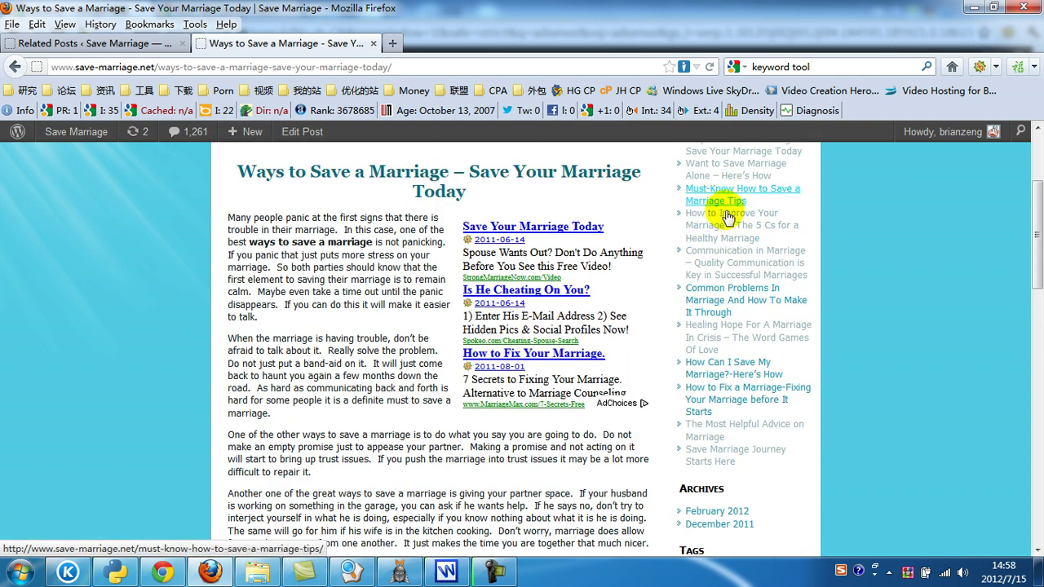
{"action": "scroll", "coordinate": [723, 195], "scroll_direction": "up", "scroll_amount": 3}
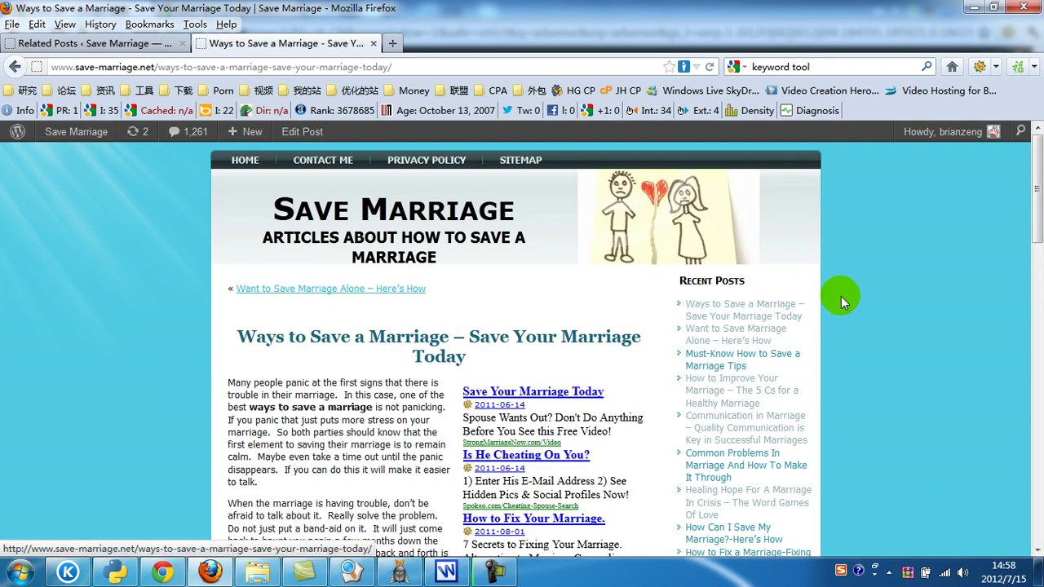
{"action": "scroll", "coordinate": [815, 286], "scroll_direction": "down", "scroll_amount": 2}
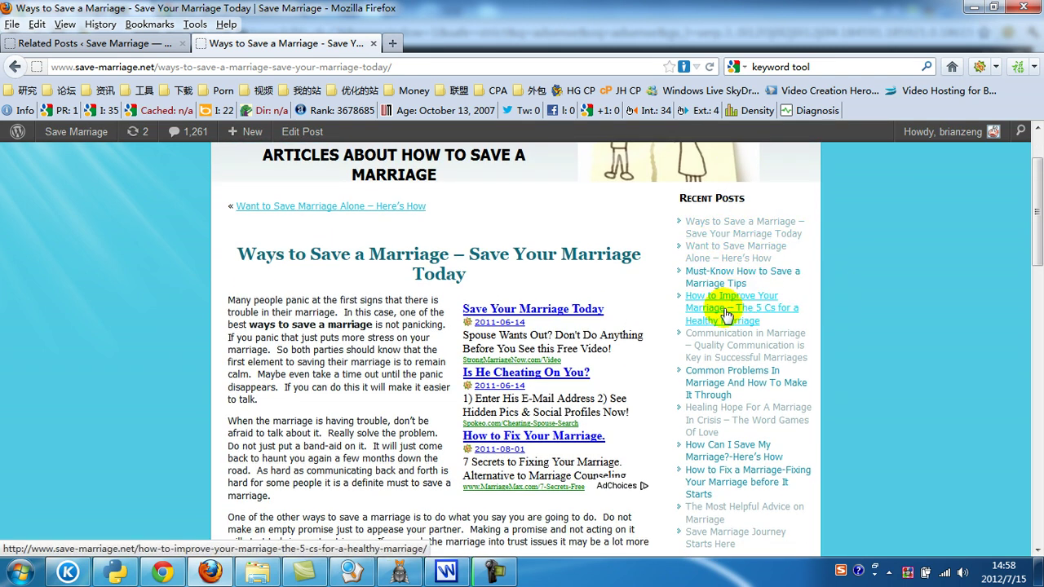
{"action": "scroll", "coordinate": [713, 351], "scroll_direction": "down", "scroll_amount": 3}
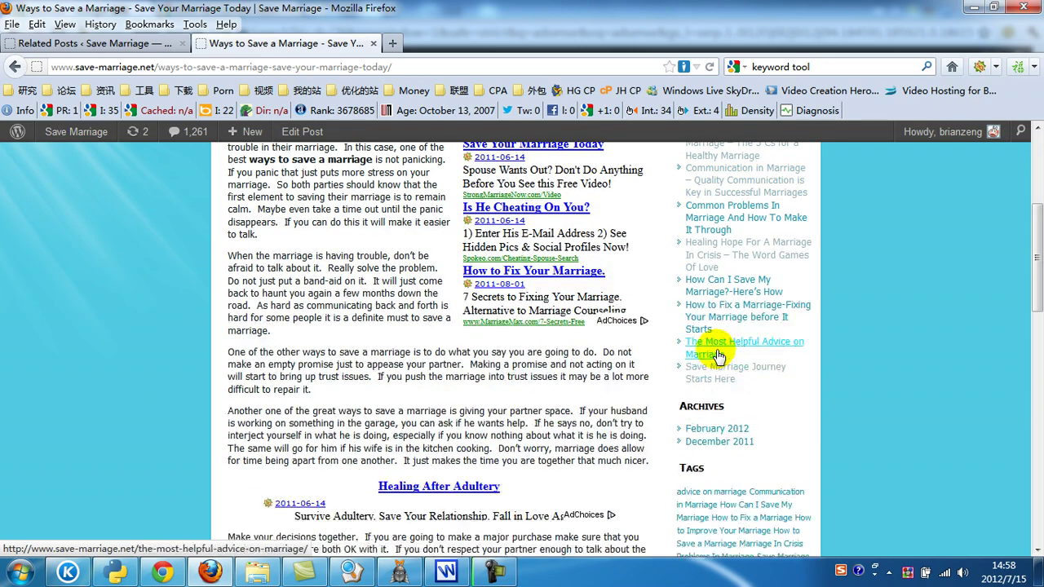
{"action": "scroll", "coordinate": [721, 339], "scroll_direction": "down", "scroll_amount": 10}
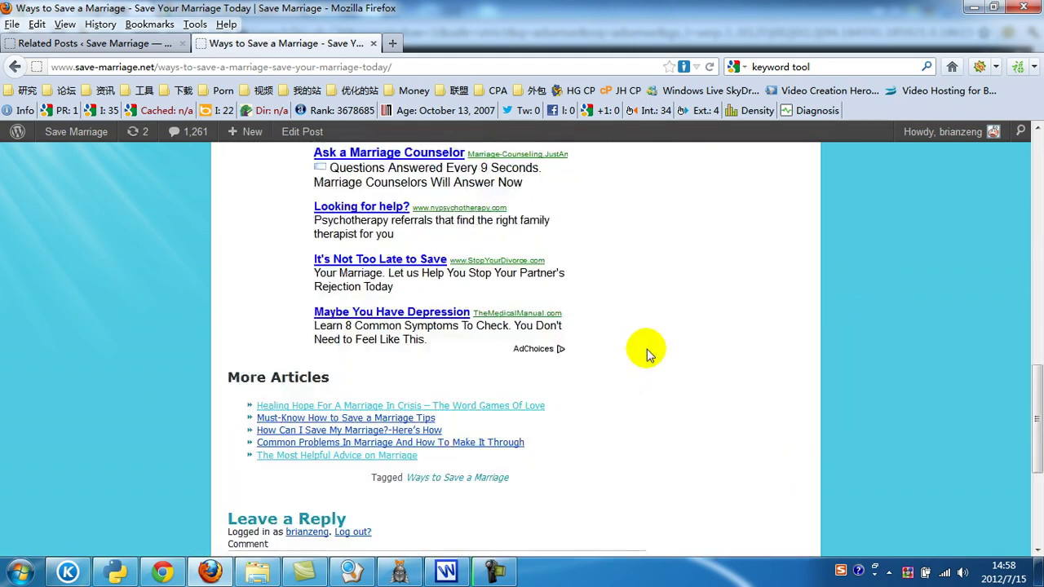
{"action": "scroll", "coordinate": [646, 352], "scroll_direction": "up", "scroll_amount": 15}
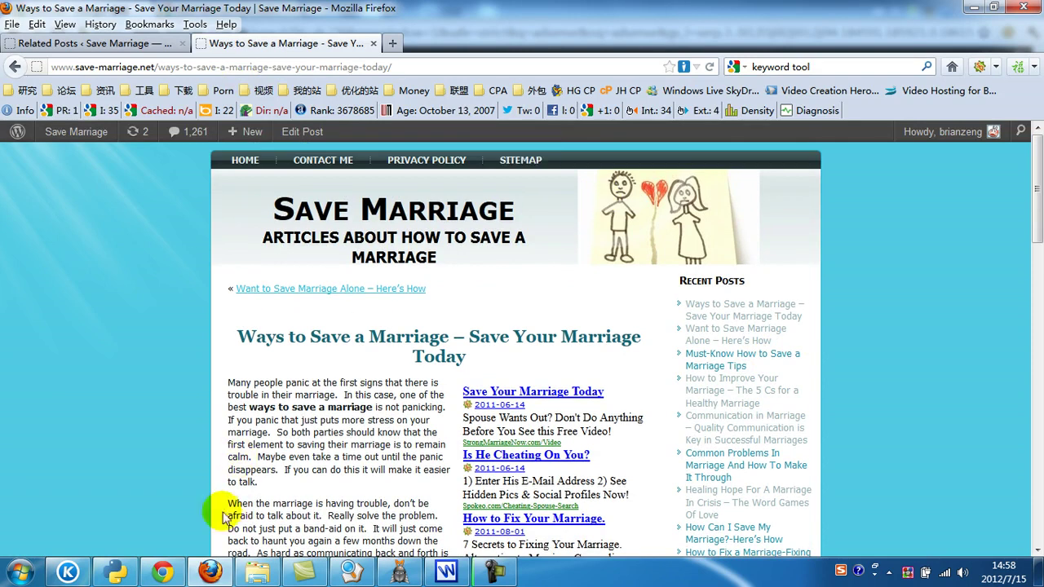
Step: Switch to Chrome and compare the AdSense ad units list with the Google search results for adsense
{"action": "left_click", "coordinate": [190, 576]}
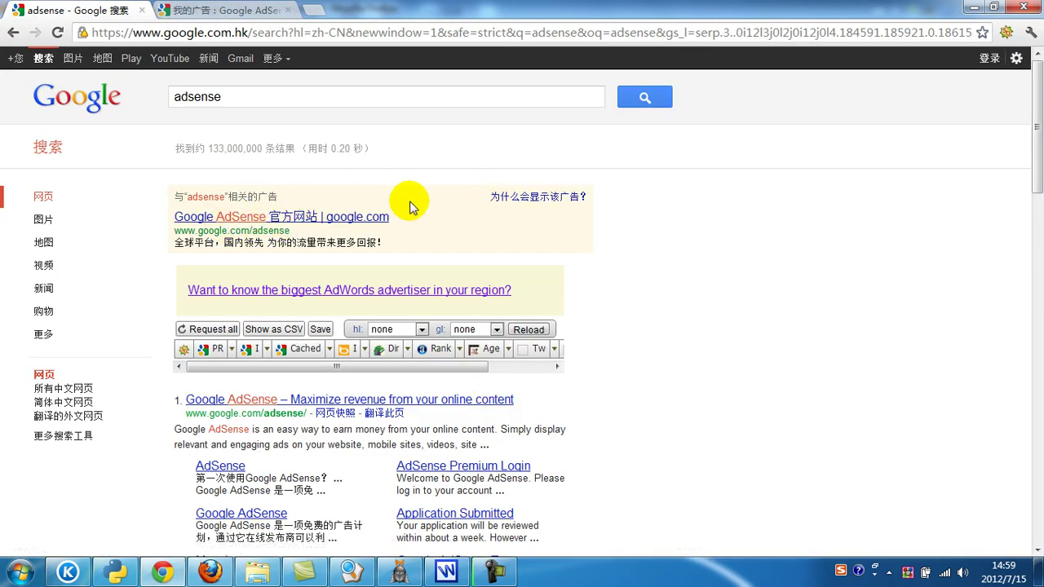
{"action": "left_click", "coordinate": [234, 13]}
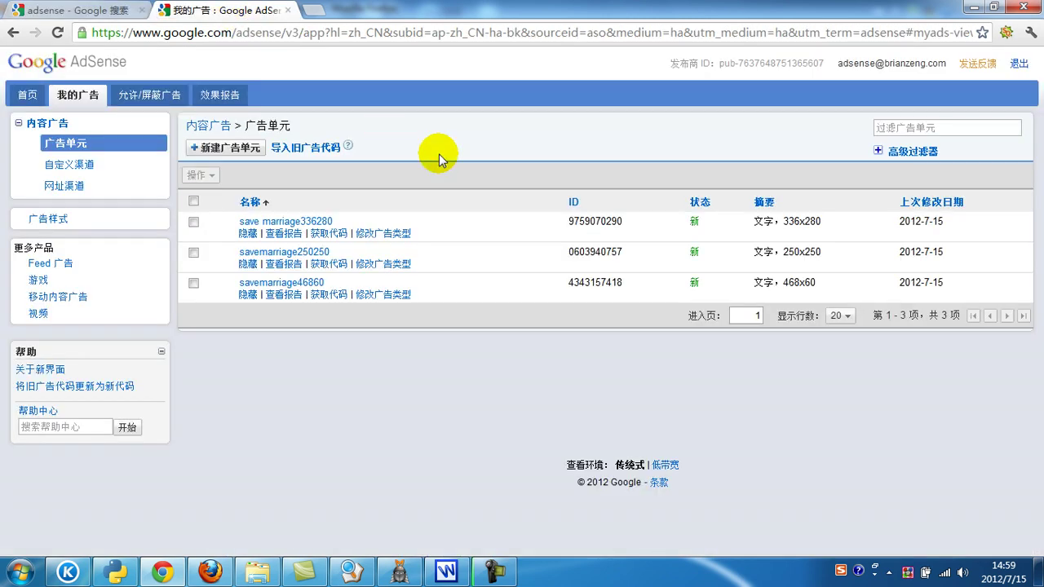
{"action": "left_click", "coordinate": [111, 10]}
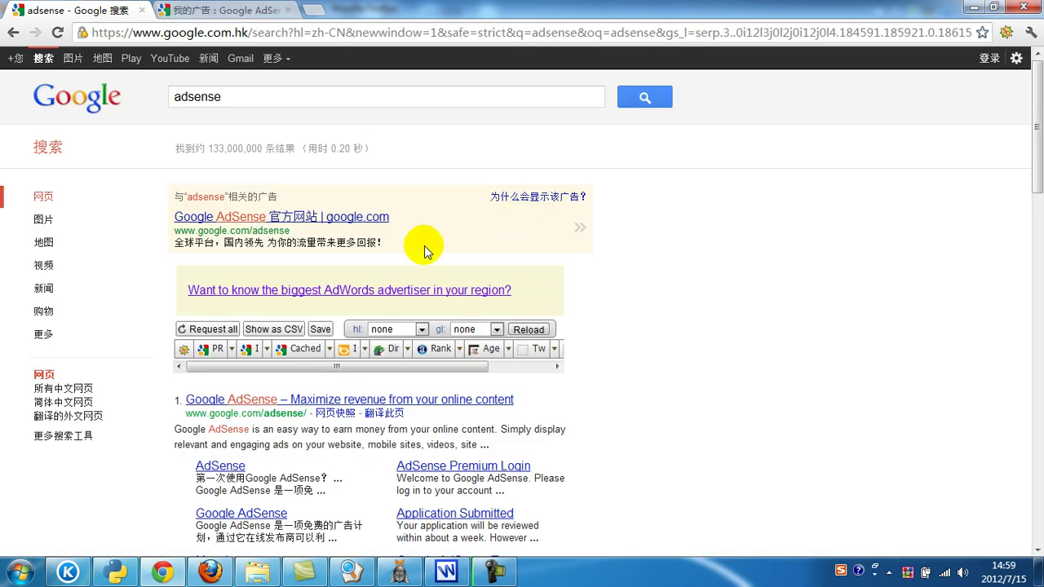
{"action": "left_click", "coordinate": [226, 10]}
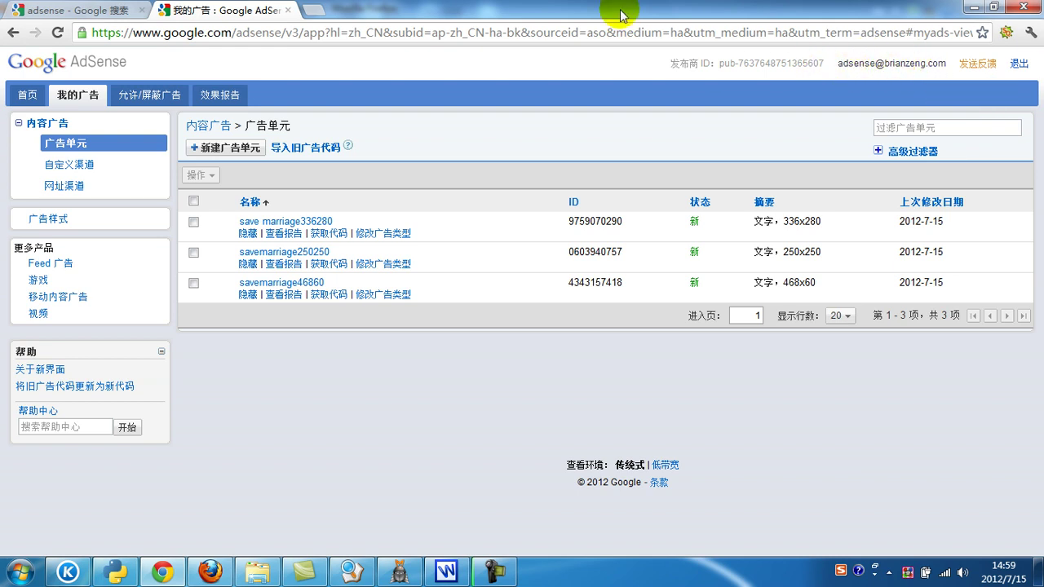
{"action": "left_click", "coordinate": [84, 8]}
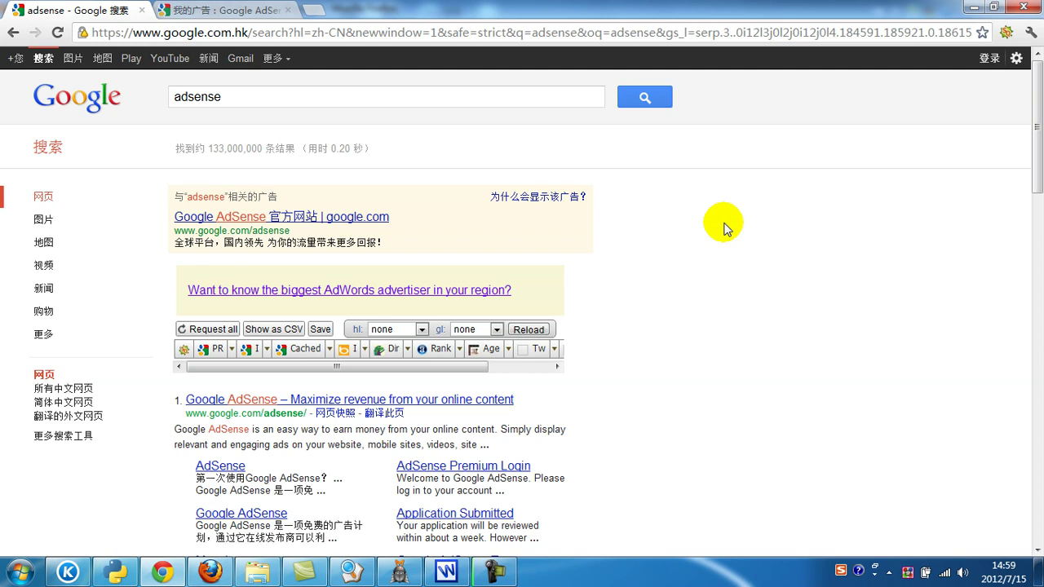
{"action": "left_click", "coordinate": [220, 9]}
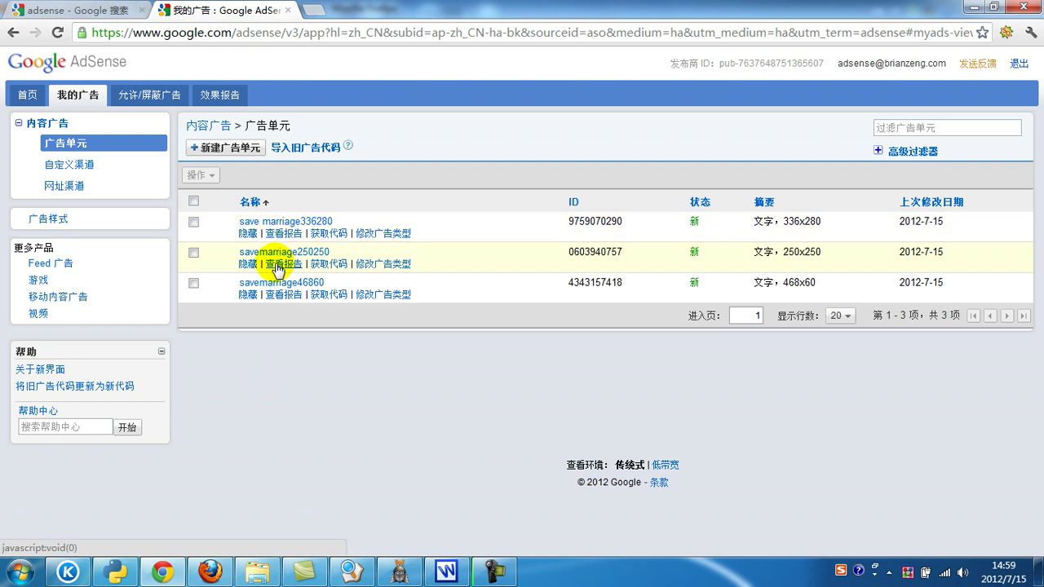
Step: Compare the ad blocks on the live article in Firefox with the save marriage ad units listed in AdSense
{"action": "left_click", "coordinate": [209, 572]}
{"action": "scroll", "coordinate": [526, 310], "scroll_direction": "down", "scroll_amount": 3}
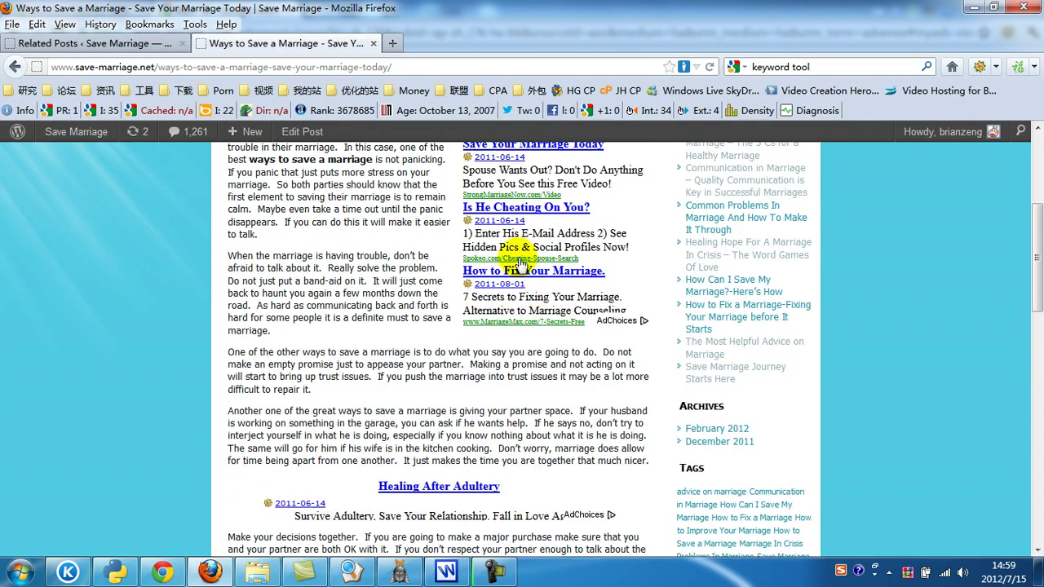
{"action": "scroll", "coordinate": [520, 232], "scroll_direction": "up", "scroll_amount": 2}
{"action": "scroll", "coordinate": [465, 240], "scroll_direction": "down", "scroll_amount": 6}
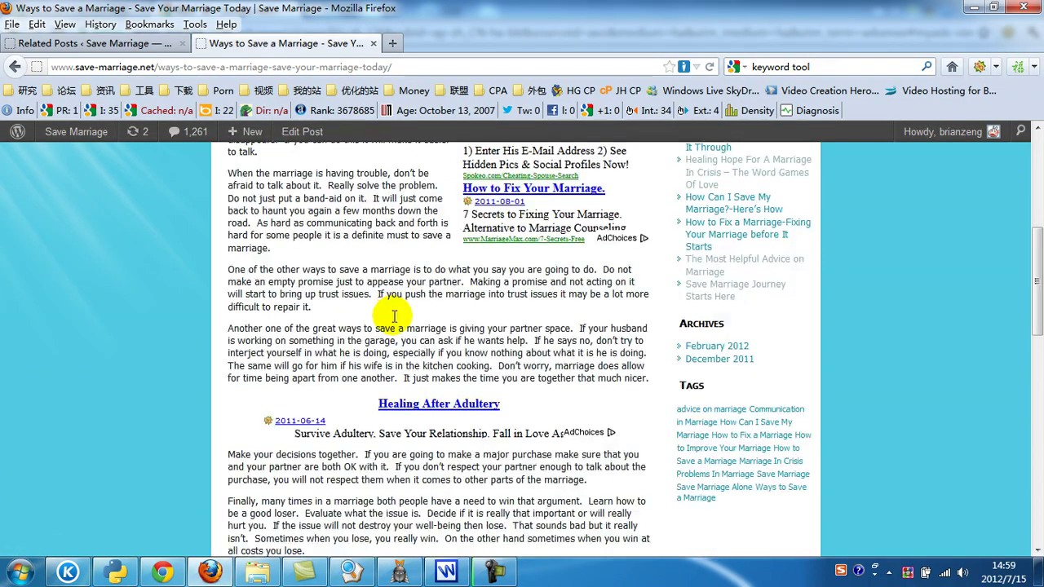
{"action": "scroll", "coordinate": [471, 319], "scroll_direction": "down", "scroll_amount": 2}
{"action": "scroll", "coordinate": [441, 324], "scroll_direction": "up", "scroll_amount": 8}
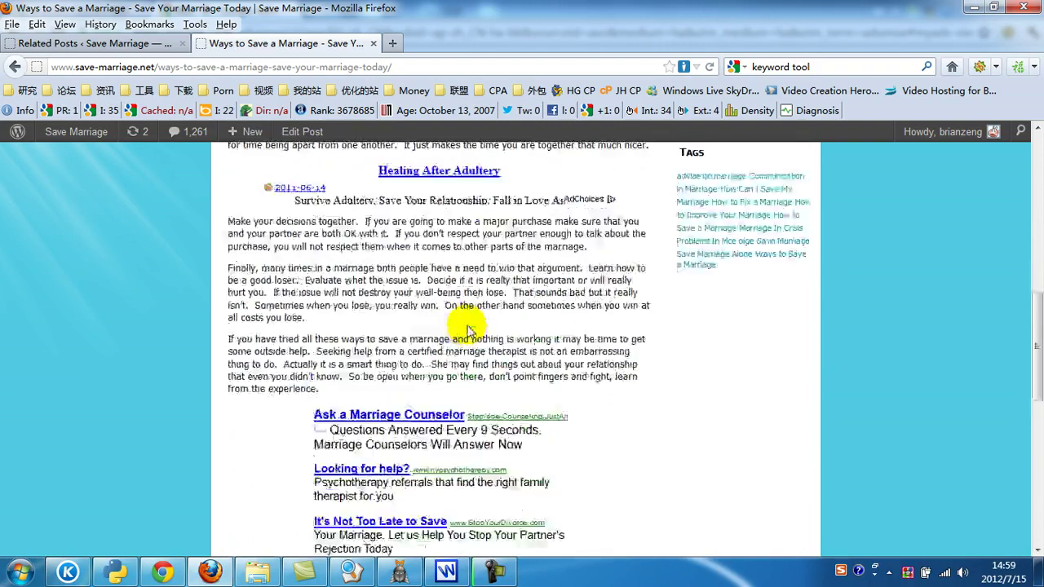
{"action": "left_click", "coordinate": [167, 570]}
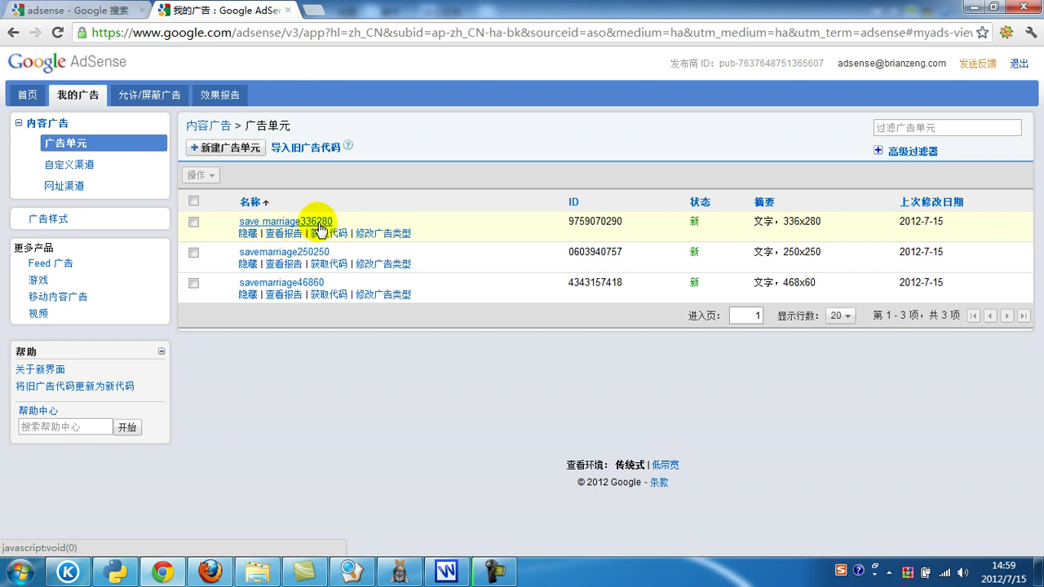
{"action": "left_click", "coordinate": [162, 571]}
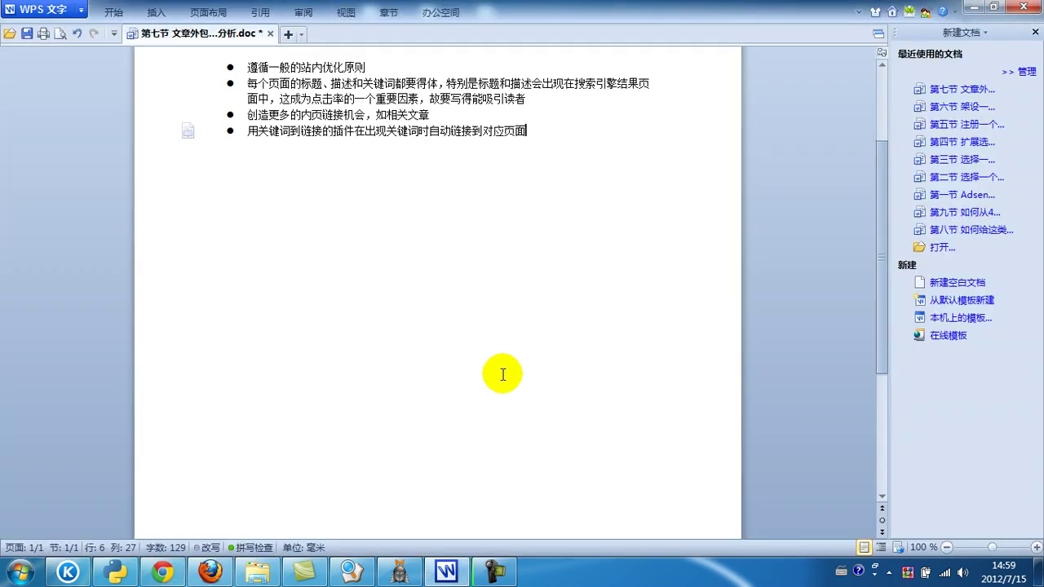
Step: Return to the live article in Firefox and examine the ad block between the last paragraph and More Articles
{"action": "left_click", "coordinate": [211, 571]}
{"action": "scroll", "coordinate": [526, 406], "scroll_direction": "down", "scroll_amount": 10}
{"action": "scroll", "coordinate": [525, 405], "scroll_direction": "down", "scroll_amount": 1}
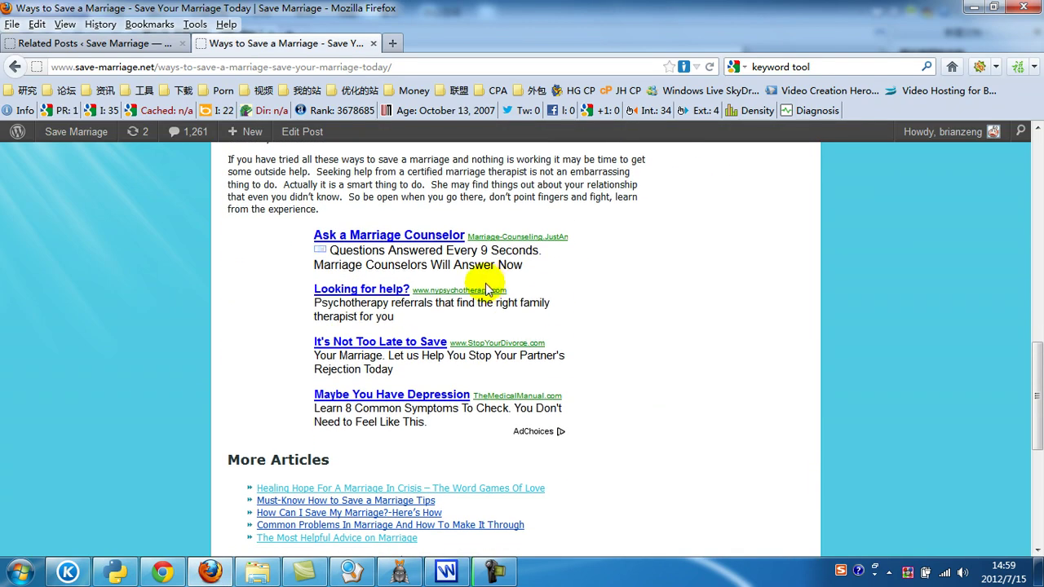
{"action": "left_click", "coordinate": [399, 239]}
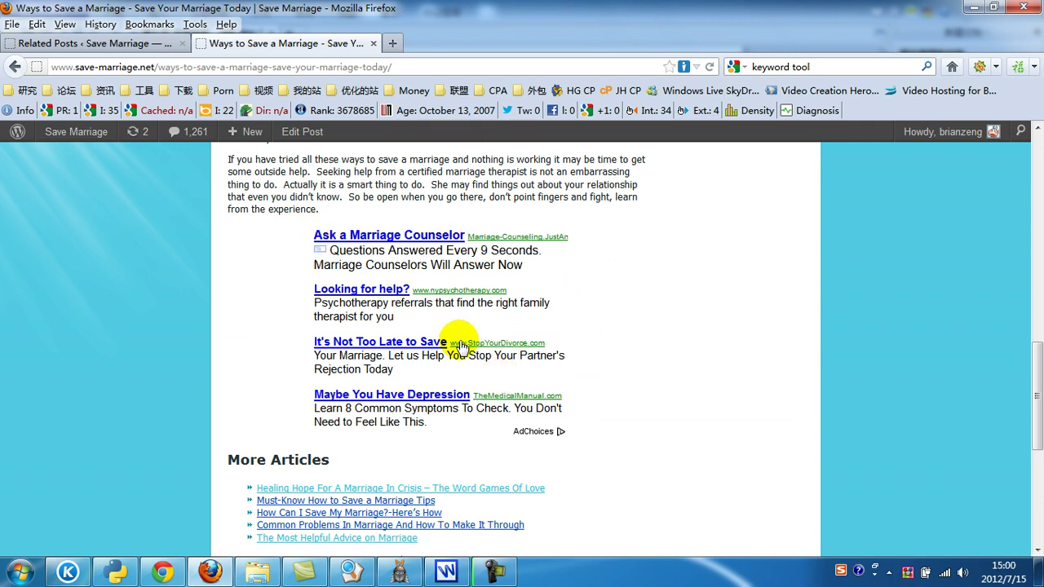
Step: Examine the ad within the article's text and the ad block beside its opening paragraphs
{"action": "scroll", "coordinate": [481, 381], "scroll_direction": "up", "scroll_amount": 3}
{"action": "scroll", "coordinate": [391, 448], "scroll_direction": "down", "scroll_amount": 2}
{"action": "scroll", "coordinate": [392, 351], "scroll_direction": "up", "scroll_amount": 4}
{"action": "scroll", "coordinate": [383, 335], "scroll_direction": "up", "scroll_amount": 2}
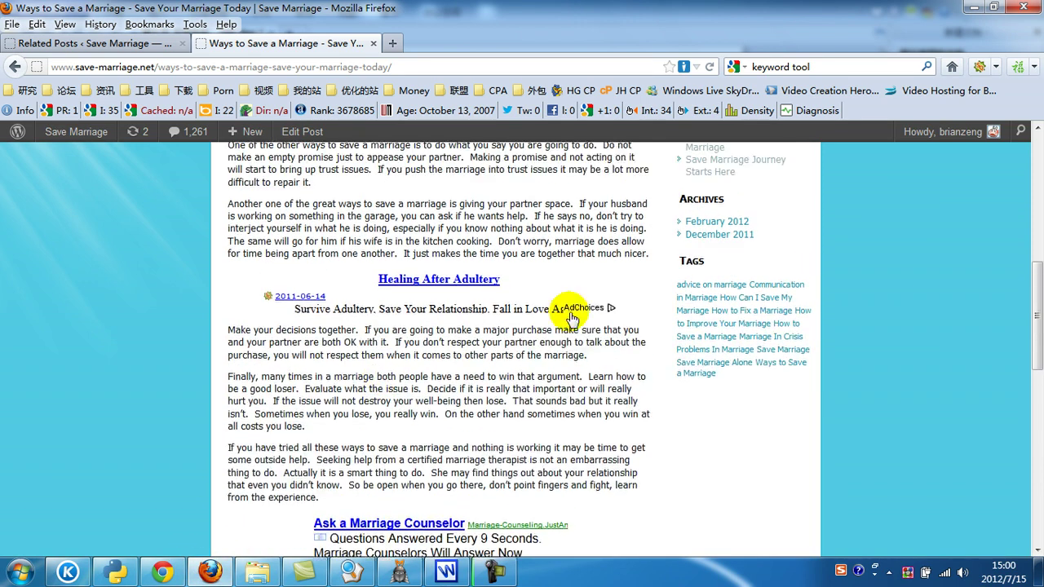
{"action": "scroll", "coordinate": [432, 339], "scroll_direction": "up", "scroll_amount": 6}
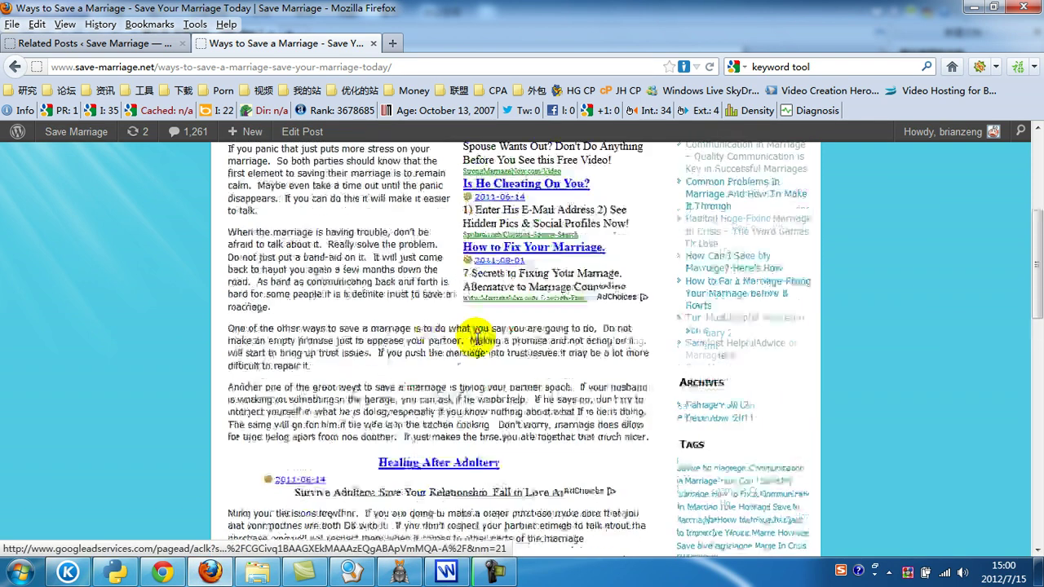
{"action": "scroll", "coordinate": [298, 321], "scroll_direction": "down", "scroll_amount": 3}
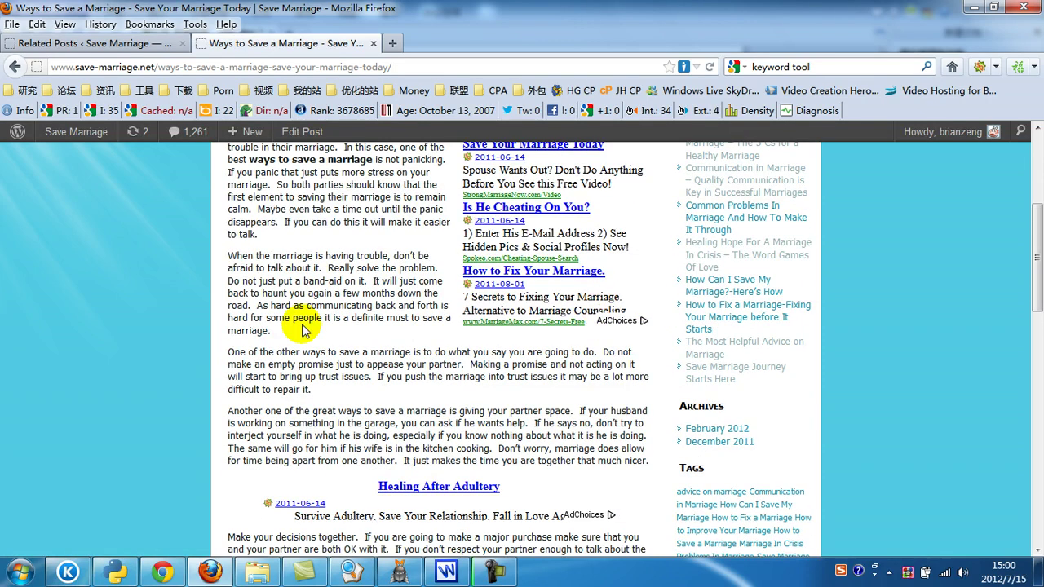
{"action": "scroll", "coordinate": [457, 302], "scroll_direction": "up", "scroll_amount": 2}
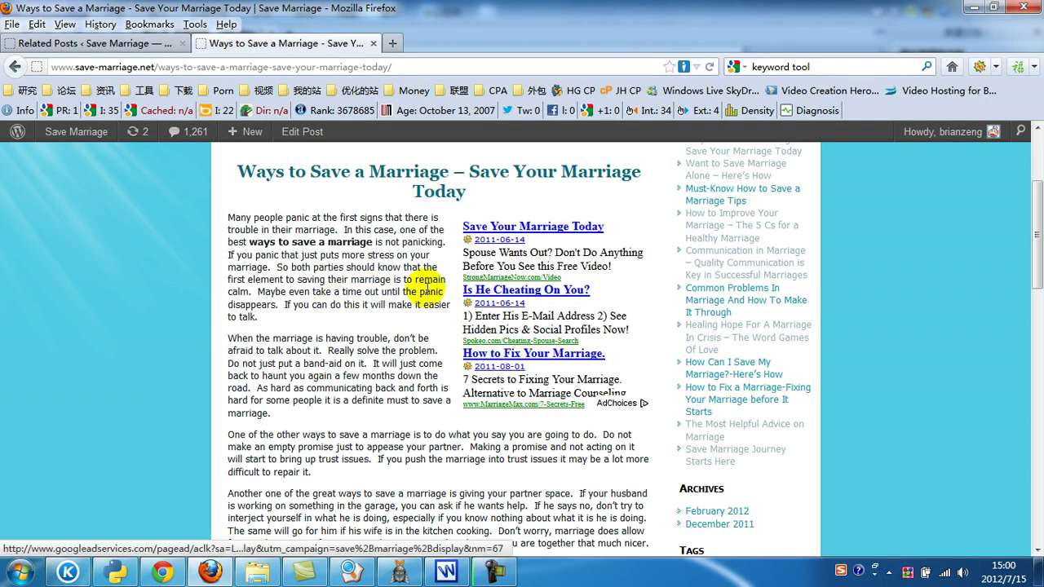
Step: Switch to AdSense in Chrome and set the size of the new ad unit my ad 336280 to 336 x 280 - 大矩形
{"action": "left_click", "coordinate": [175, 573]}
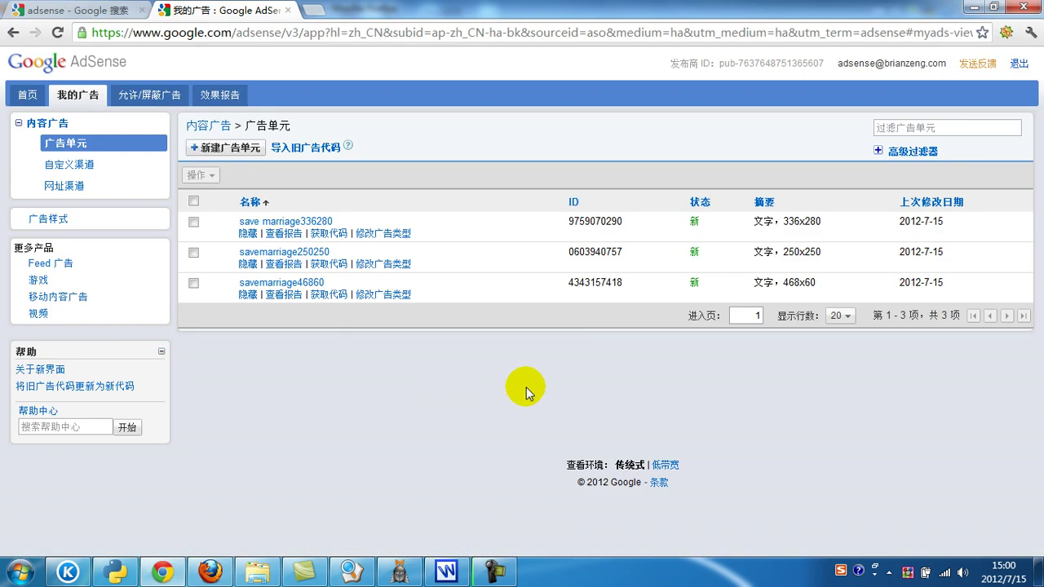
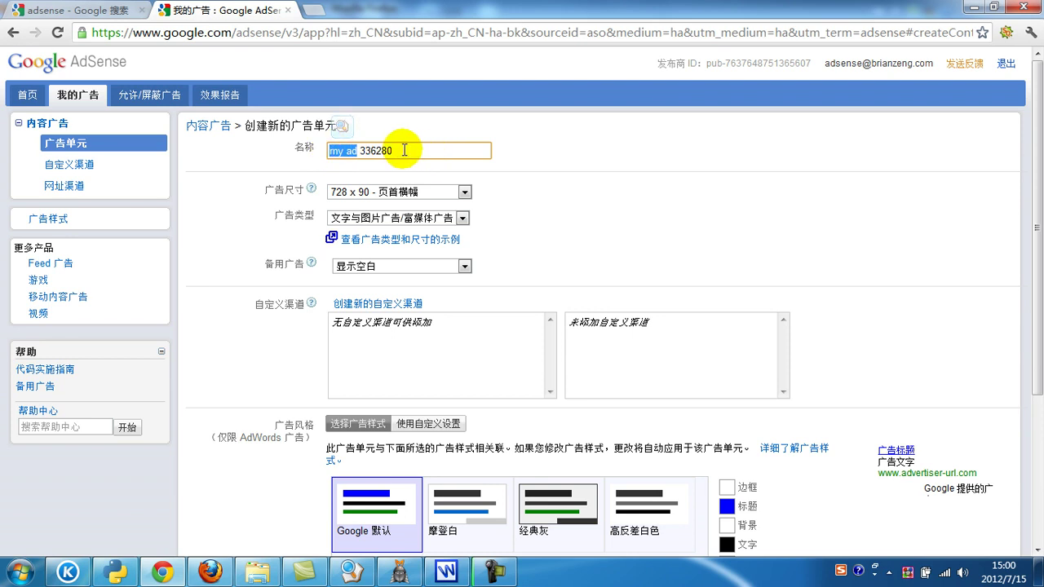
{"action": "left_click_drag", "start_coordinate": [359, 152], "coordinate": [323, 147]}
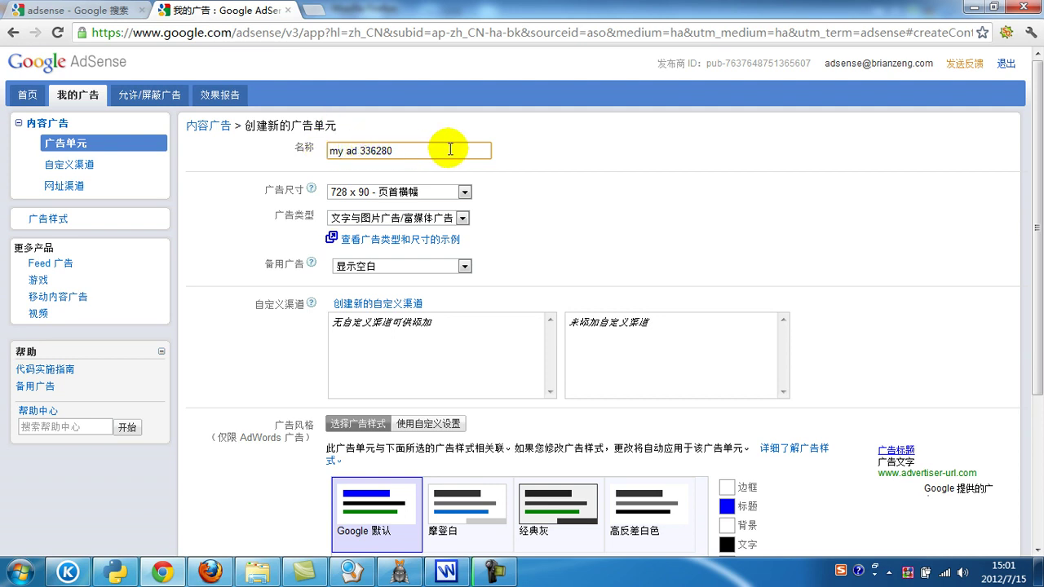
{"action": "left_click", "coordinate": [469, 194]}
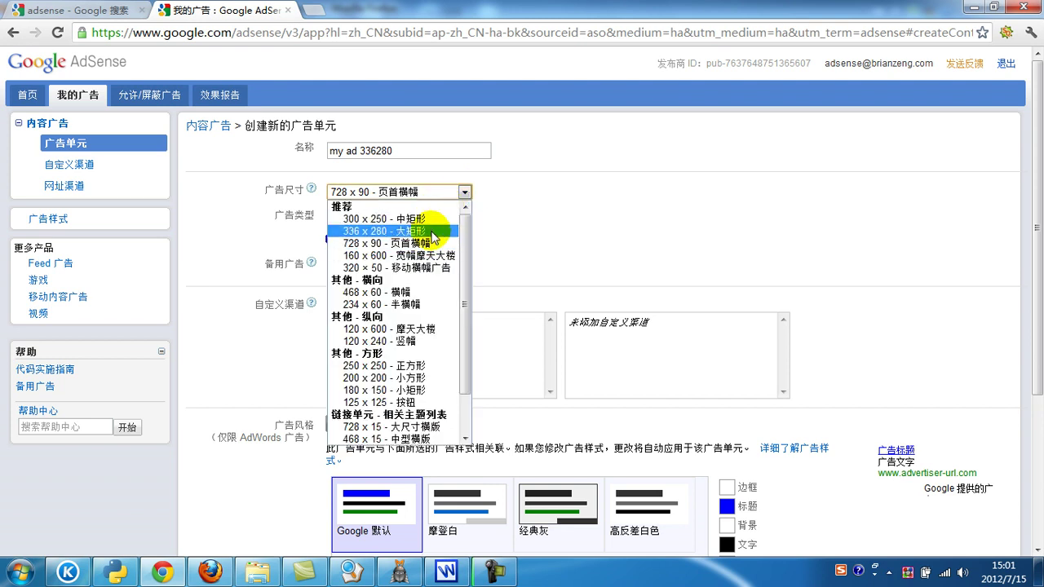
{"action": "scroll", "coordinate": [415, 330], "scroll_direction": "down", "scroll_amount": 2}
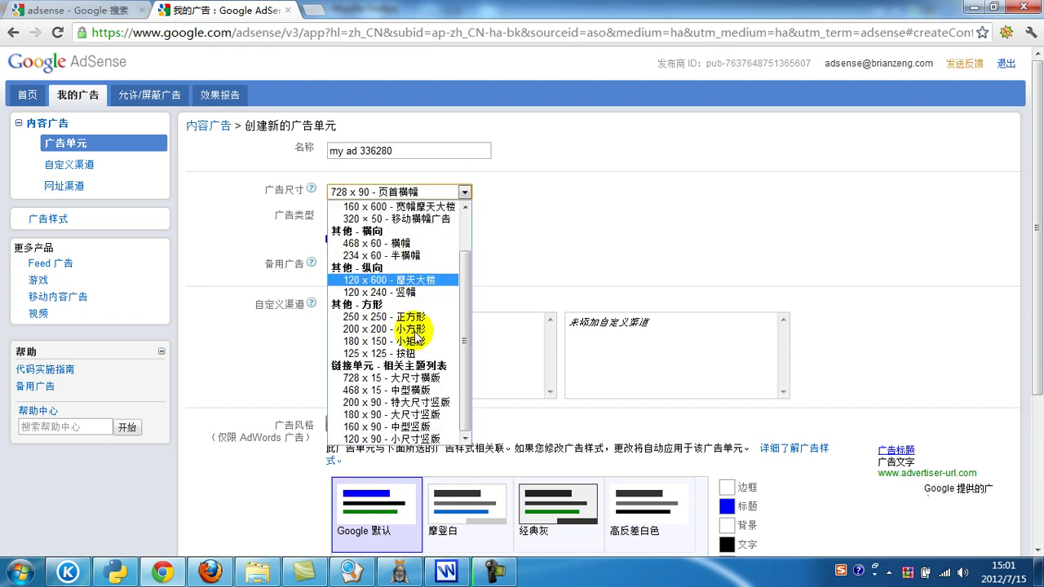
{"action": "scroll", "coordinate": [416, 335], "scroll_direction": "up", "scroll_amount": 2}
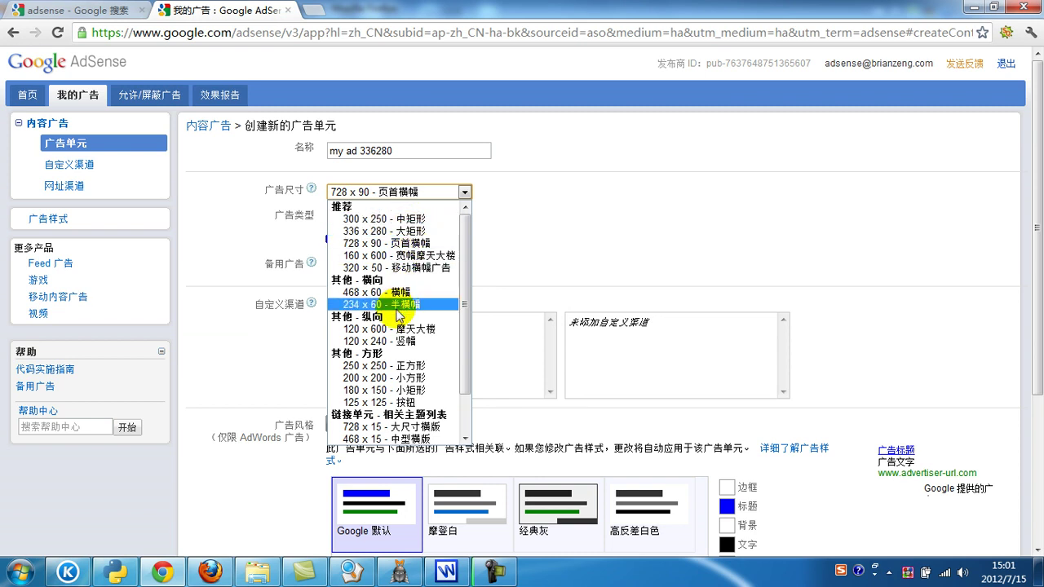
{"action": "left_click", "coordinate": [400, 230]}
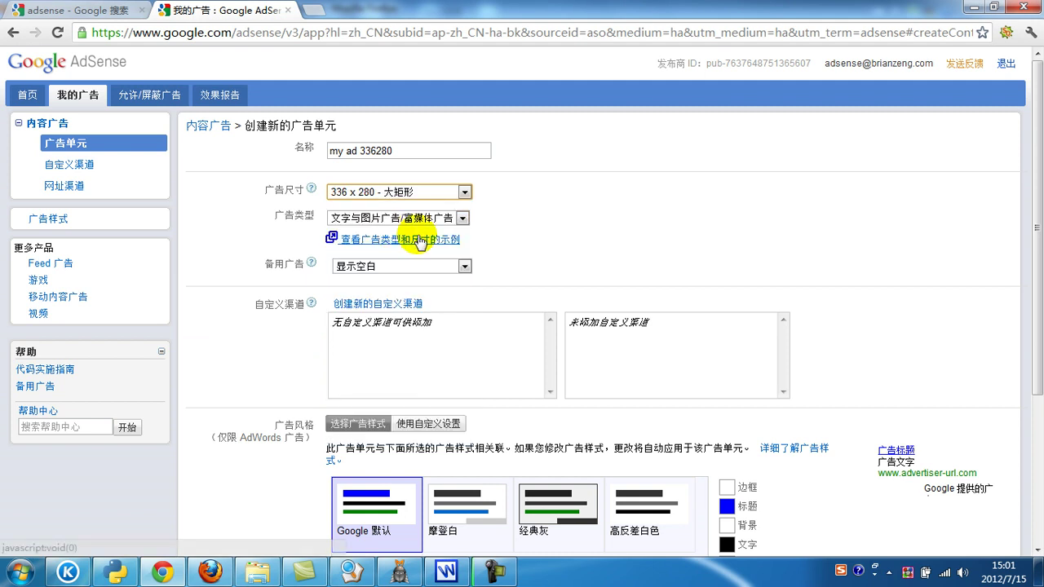
Step: Check the ad block above More Articles in Firefox, and set the AdSense unit's size to 468 x 60 - 横幅 in Chrome
{"action": "left_click", "coordinate": [214, 572]}
{"action": "scroll", "coordinate": [489, 391], "scroll_direction": "down", "scroll_amount": 10}
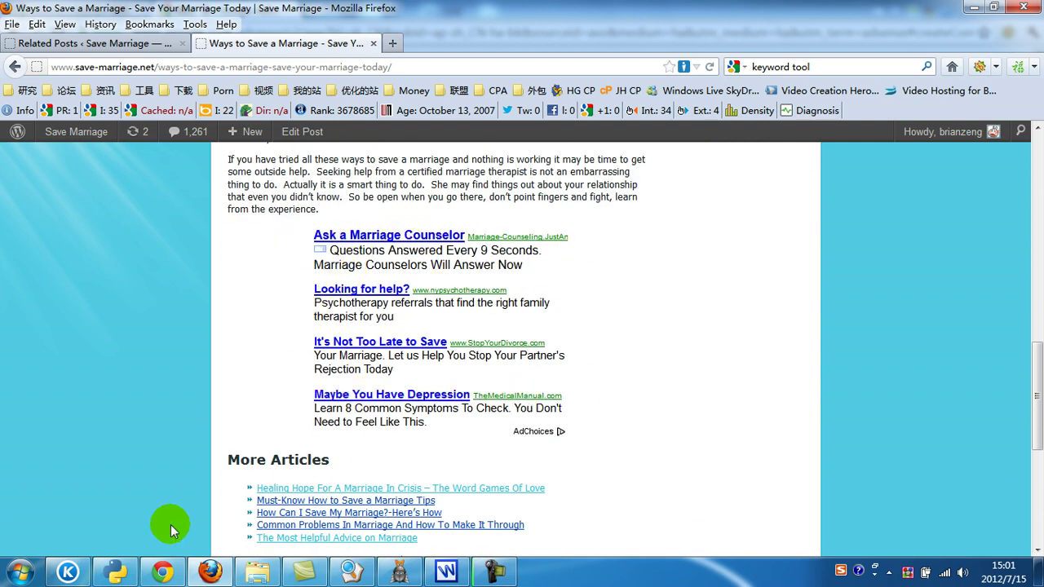
{"action": "left_click", "coordinate": [162, 572]}
{"action": "left_click", "coordinate": [464, 191]}
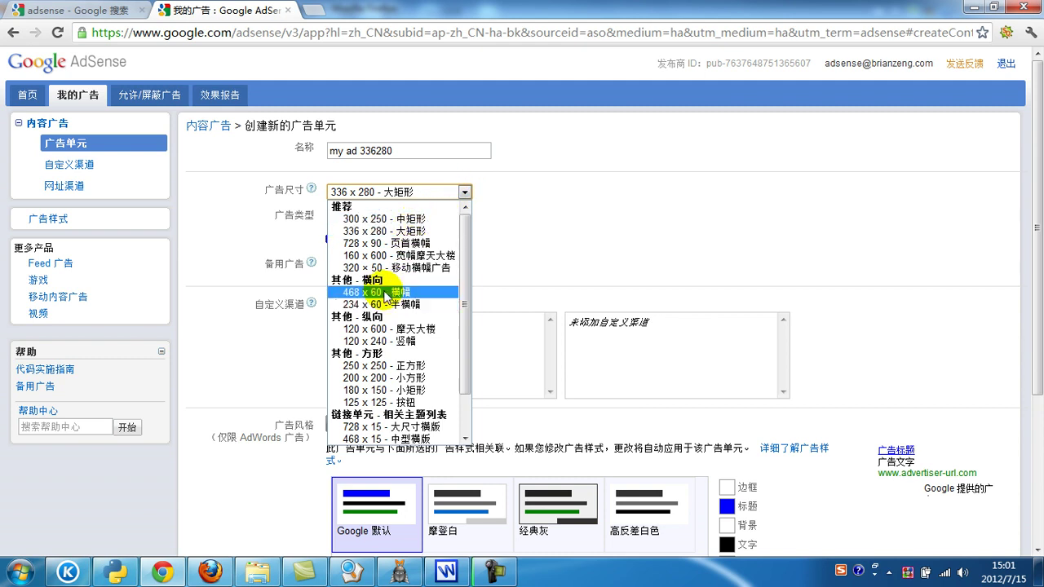
{"action": "left_click", "coordinate": [385, 291]}
Step: Return to the live article in Firefox and examine the banner ad between paragraphs and the area around the article title
{"action": "left_click", "coordinate": [209, 571]}
{"action": "scroll", "coordinate": [489, 342], "scroll_direction": "up", "scroll_amount": 3}
{"action": "scroll", "coordinate": [489, 326], "scroll_direction": "up", "scroll_amount": 5}
{"action": "scroll", "coordinate": [367, 424], "scroll_direction": "down", "scroll_amount": 2}
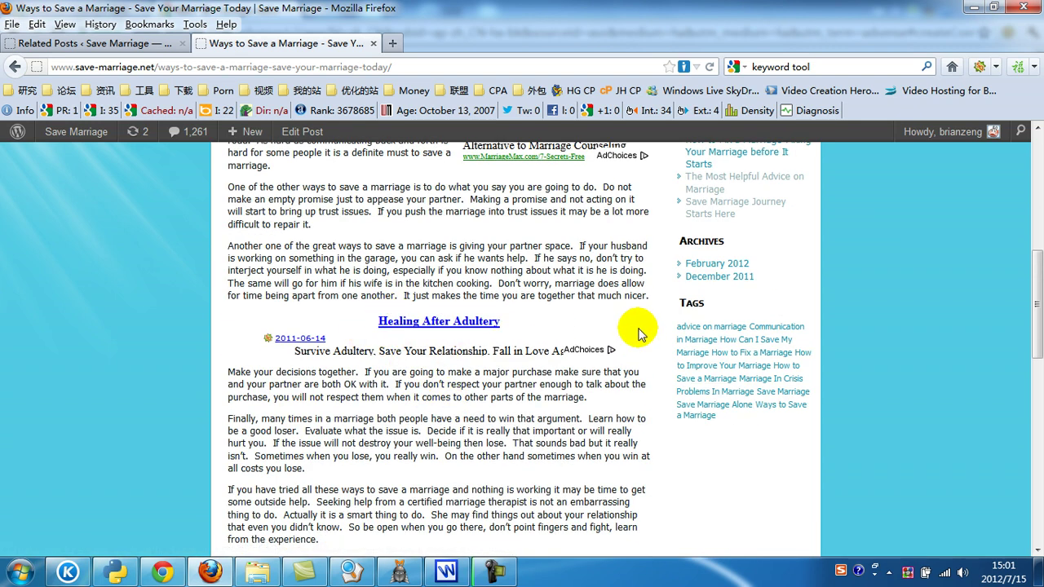
{"action": "scroll", "coordinate": [385, 347], "scroll_direction": "up", "scroll_amount": 3}
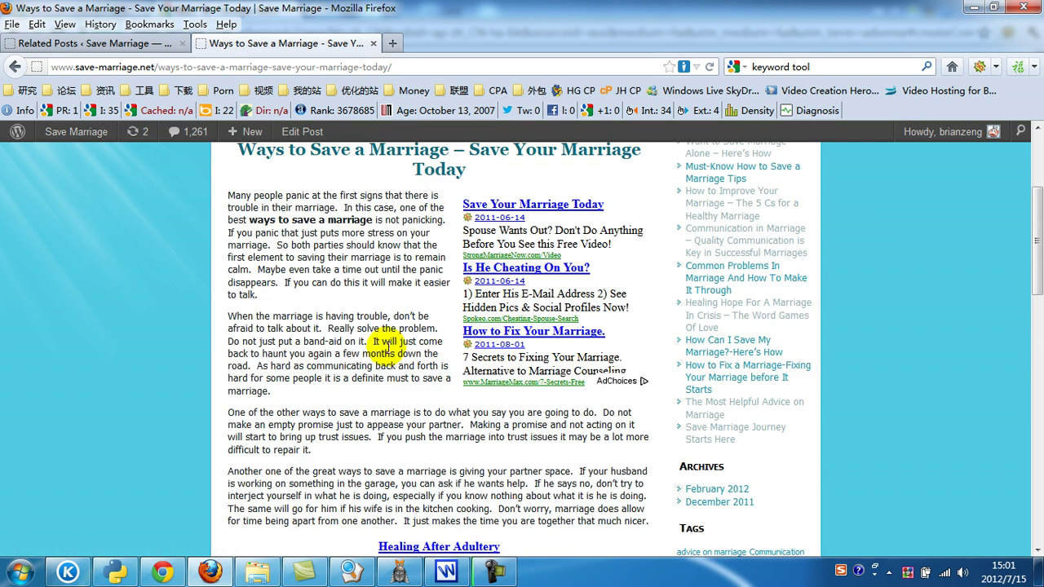
{"action": "scroll", "coordinate": [386, 347], "scroll_direction": "up", "scroll_amount": 2}
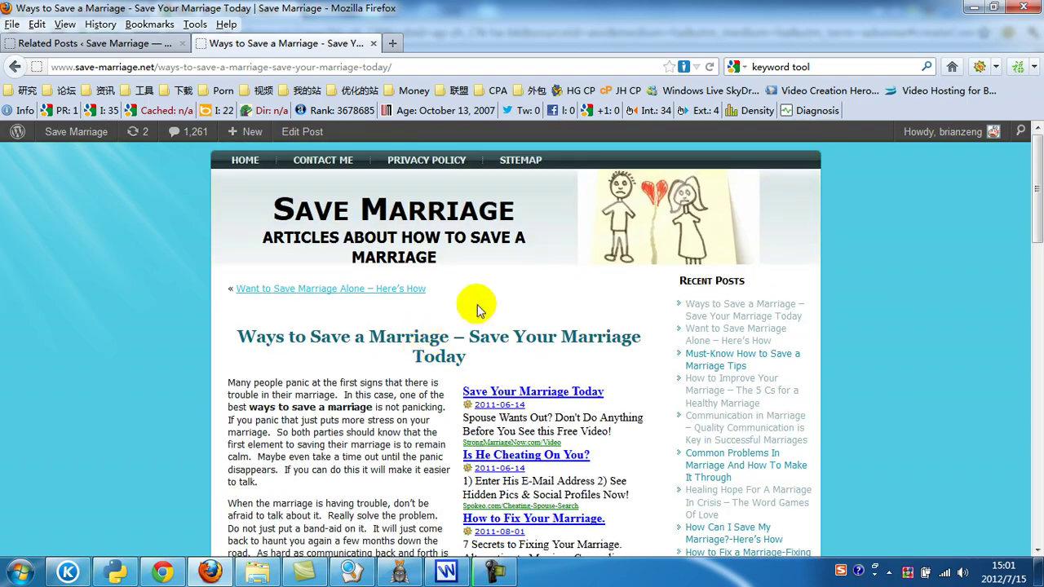
{"action": "scroll", "coordinate": [441, 330], "scroll_direction": "down", "scroll_amount": 3}
{"action": "scroll", "coordinate": [417, 336], "scroll_direction": "up", "scroll_amount": 3}
Step: Examine the sidebar and the ad positions from the article's opening paragraphs down to its closing ad block
{"action": "scroll", "coordinate": [494, 279], "scroll_direction": "down", "scroll_amount": 6}
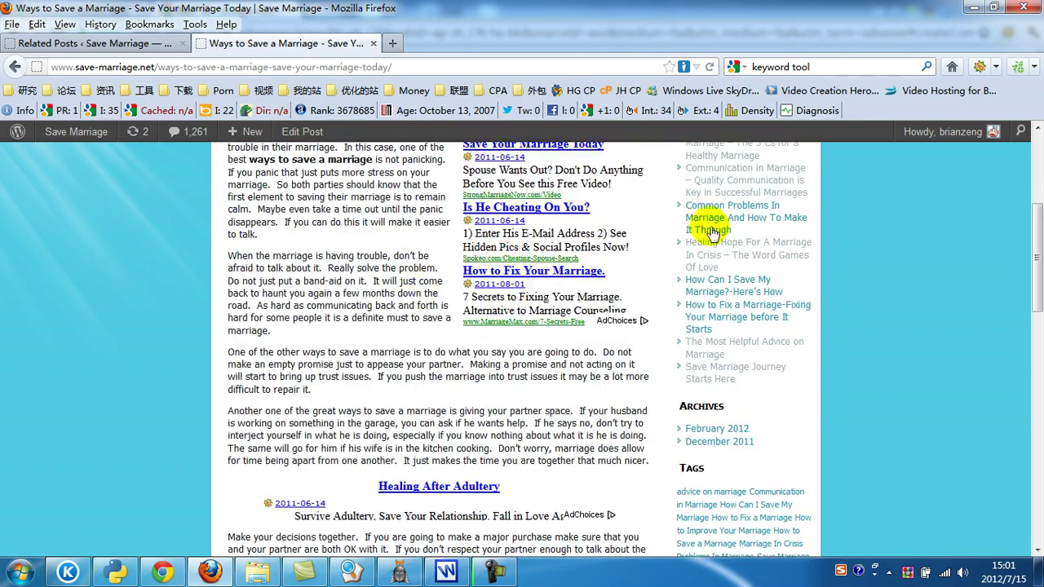
{"action": "scroll", "coordinate": [426, 329], "scroll_direction": "down", "scroll_amount": 6}
{"action": "scroll", "coordinate": [466, 310], "scroll_direction": "up", "scroll_amount": 6}
{"action": "scroll", "coordinate": [489, 328], "scroll_direction": "up", "scroll_amount": 6}
{"action": "scroll", "coordinate": [396, 331], "scroll_direction": "down", "scroll_amount": 3}
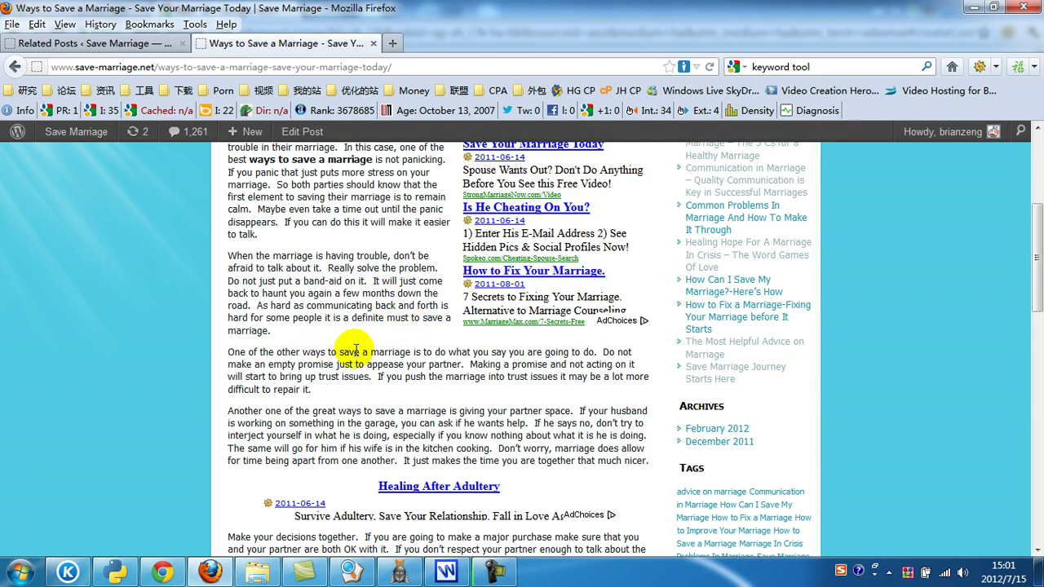
{"action": "scroll", "coordinate": [482, 347], "scroll_direction": "down", "scroll_amount": 2}
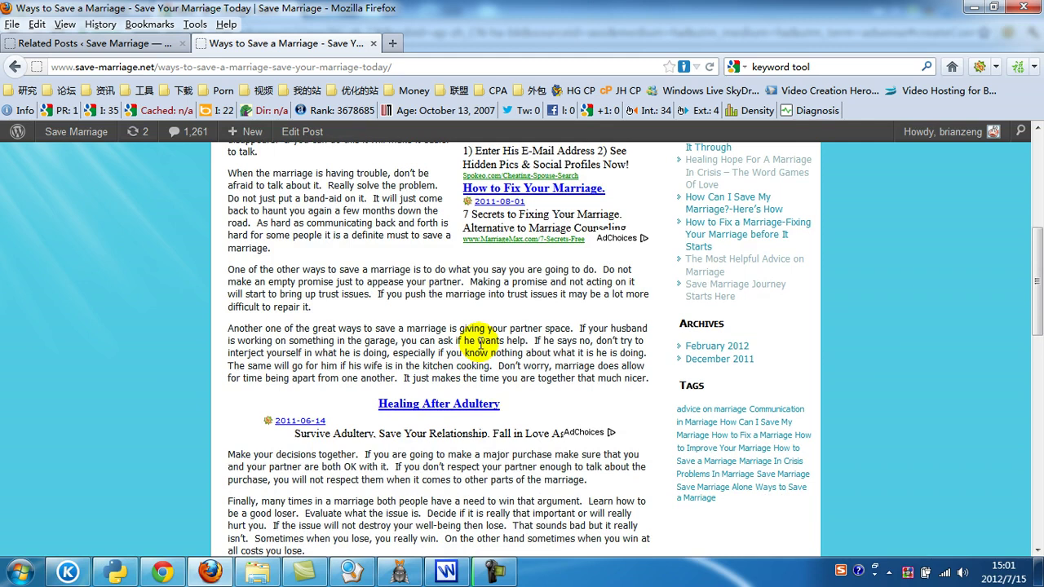
{"action": "scroll", "coordinate": [382, 326], "scroll_direction": "down", "scroll_amount": 2}
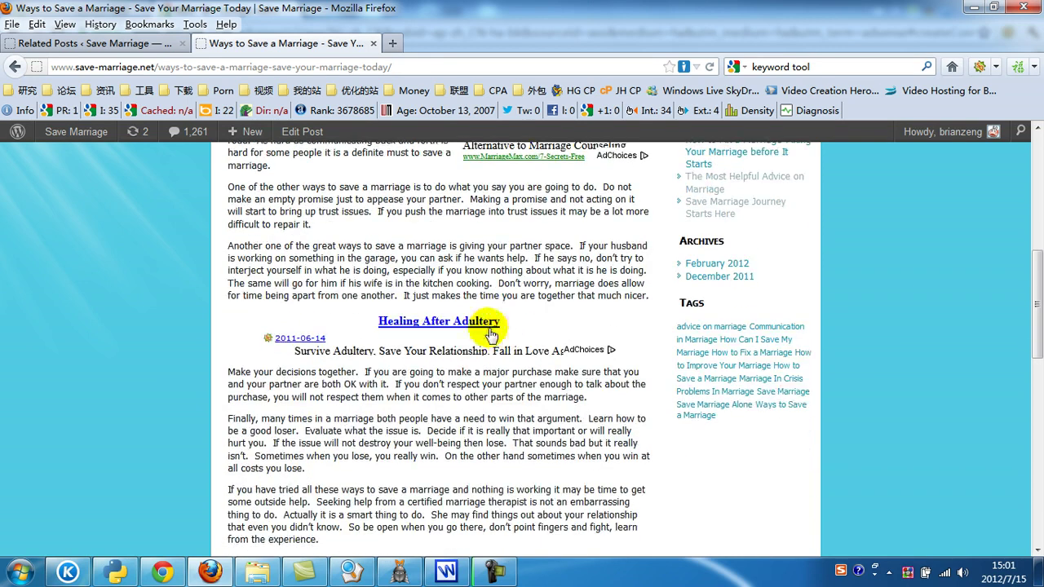
{"action": "scroll", "coordinate": [410, 323], "scroll_direction": "up", "scroll_amount": 4}
{"action": "scroll", "coordinate": [403, 324], "scroll_direction": "up", "scroll_amount": 2}
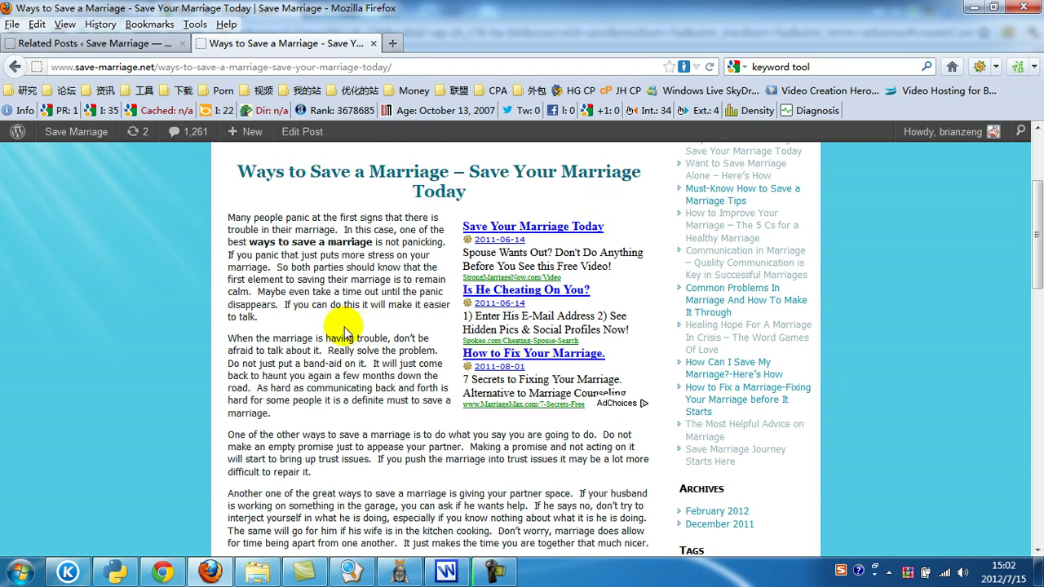
{"action": "scroll", "coordinate": [367, 334], "scroll_direction": "down", "scroll_amount": 2}
{"action": "scroll", "coordinate": [392, 347], "scroll_direction": "down", "scroll_amount": 8}
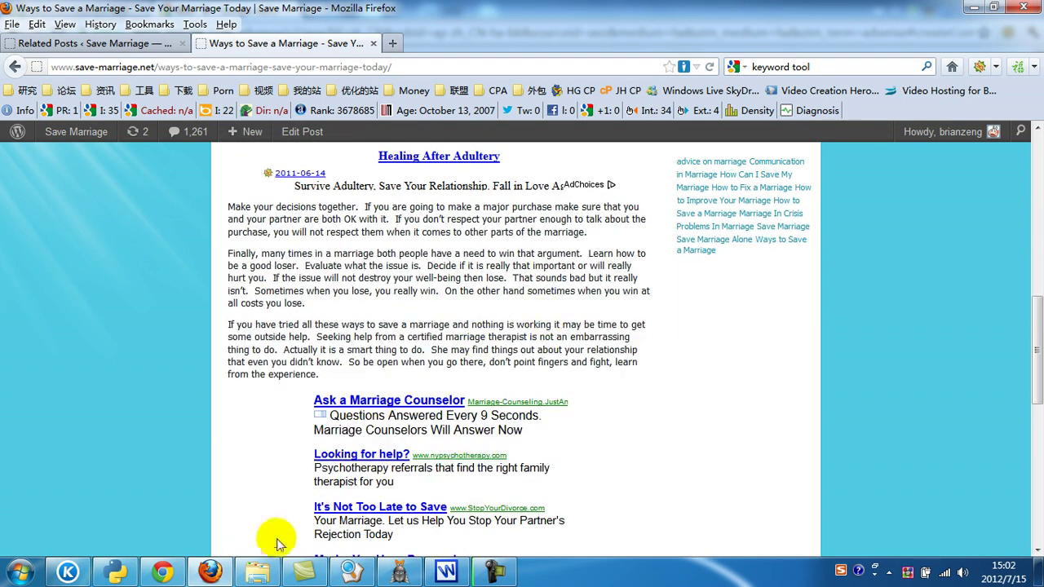
Step: Switch to AdSense in Chrome and set the new ad unit's size to 200 x 200 - 小方形
{"action": "left_click", "coordinate": [213, 574]}
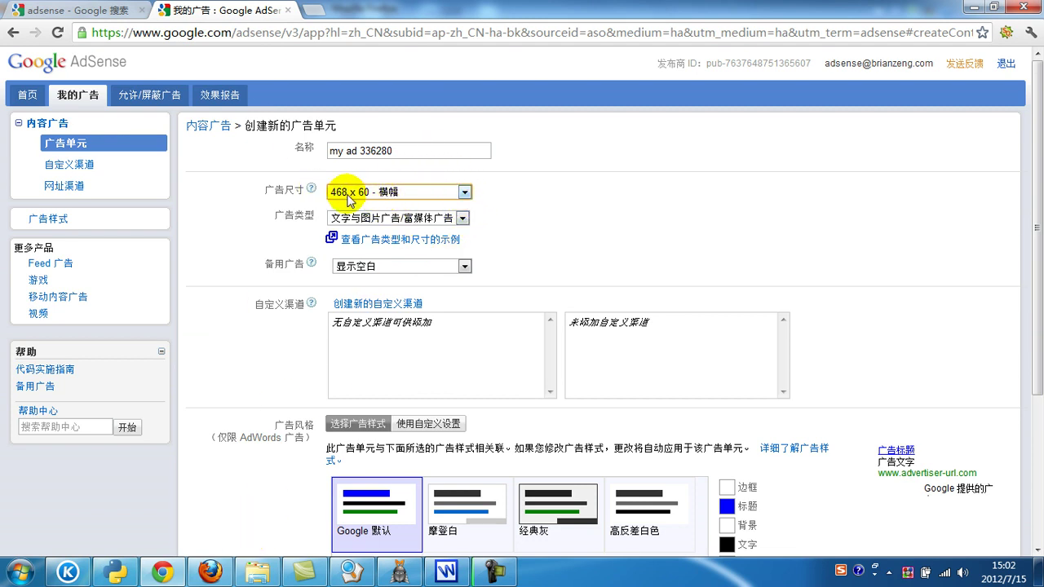
{"action": "left_click", "coordinate": [464, 191]}
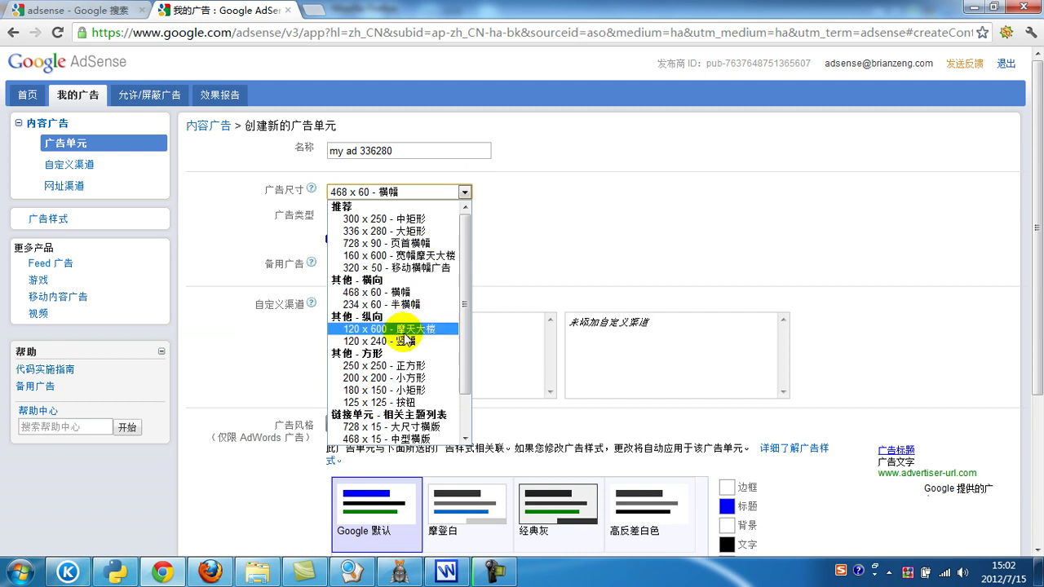
{"action": "left_click", "coordinate": [395, 377]}
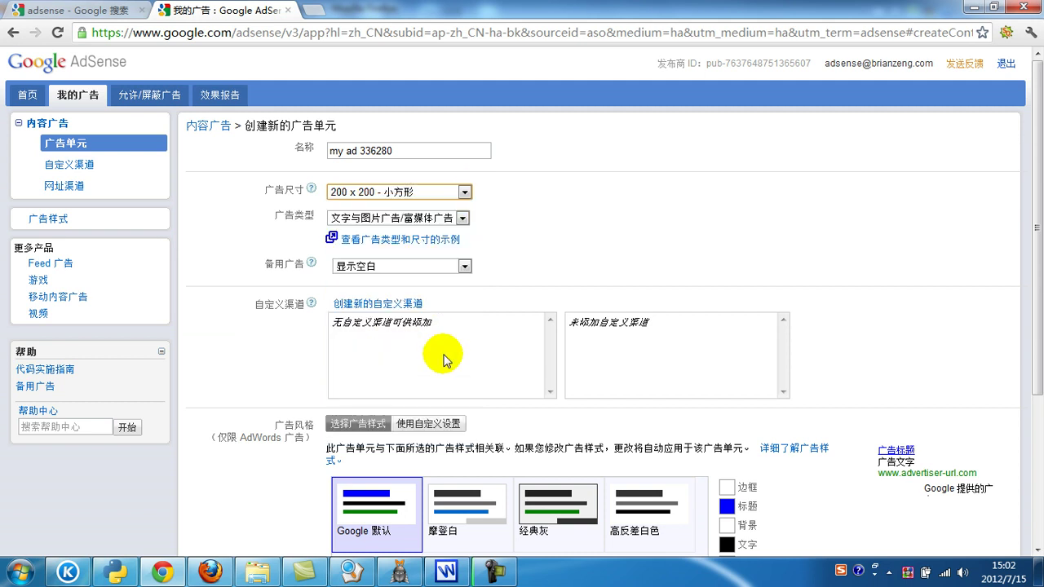
Step: Review the opening, mid-article and closing ad blocks of the live article in Firefox
{"action": "left_click", "coordinate": [228, 572]}
{"action": "scroll", "coordinate": [530, 330], "scroll_direction": "up", "scroll_amount": 10}
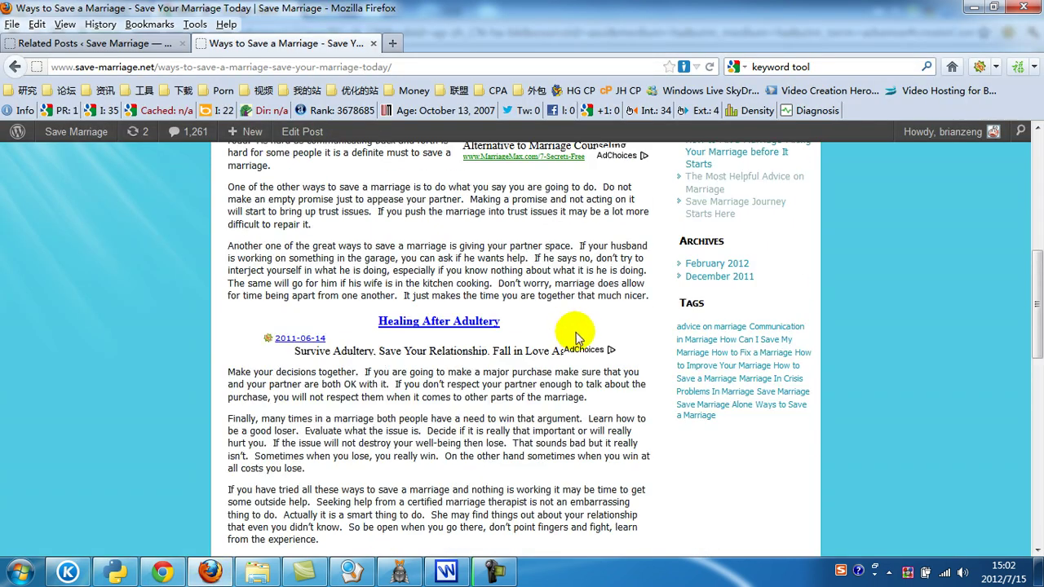
{"action": "scroll", "coordinate": [443, 342], "scroll_direction": "down", "scroll_amount": 5}
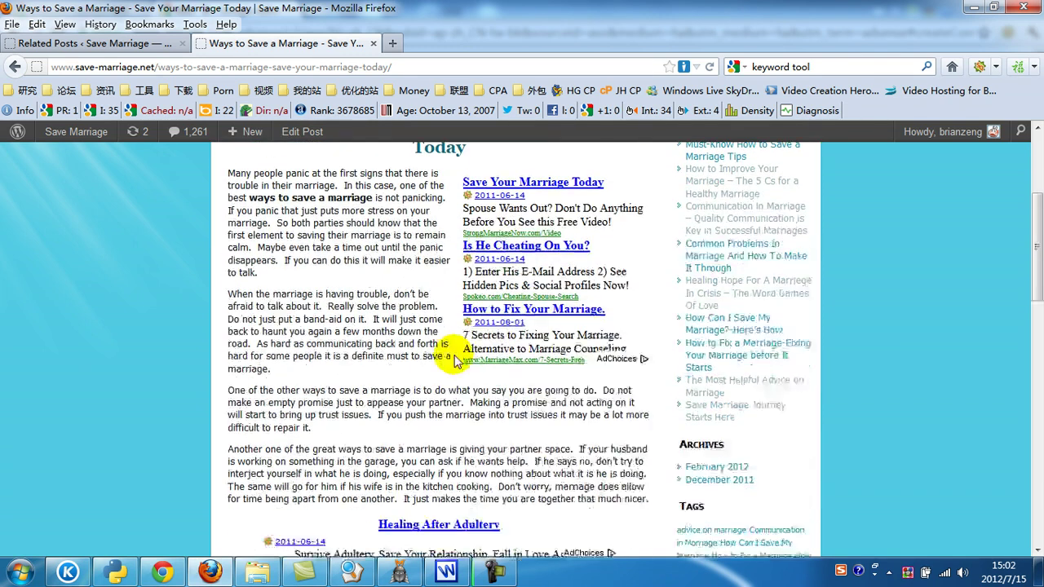
{"action": "scroll", "coordinate": [571, 204], "scroll_direction": "up", "scroll_amount": 3}
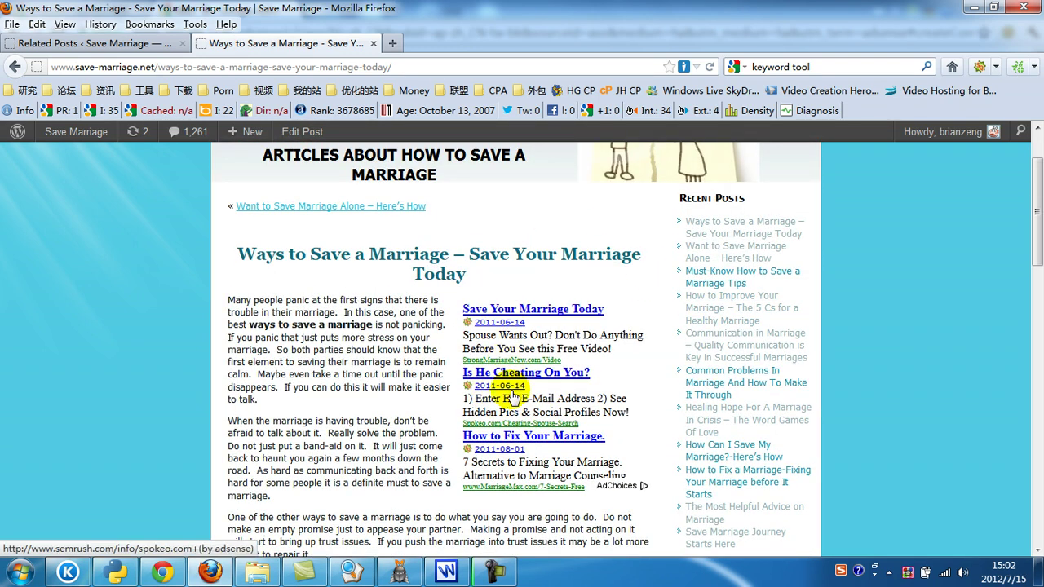
{"action": "scroll", "coordinate": [563, 416], "scroll_direction": "down", "scroll_amount": 1}
{"action": "scroll", "coordinate": [565, 410], "scroll_direction": "down", "scroll_amount": 6}
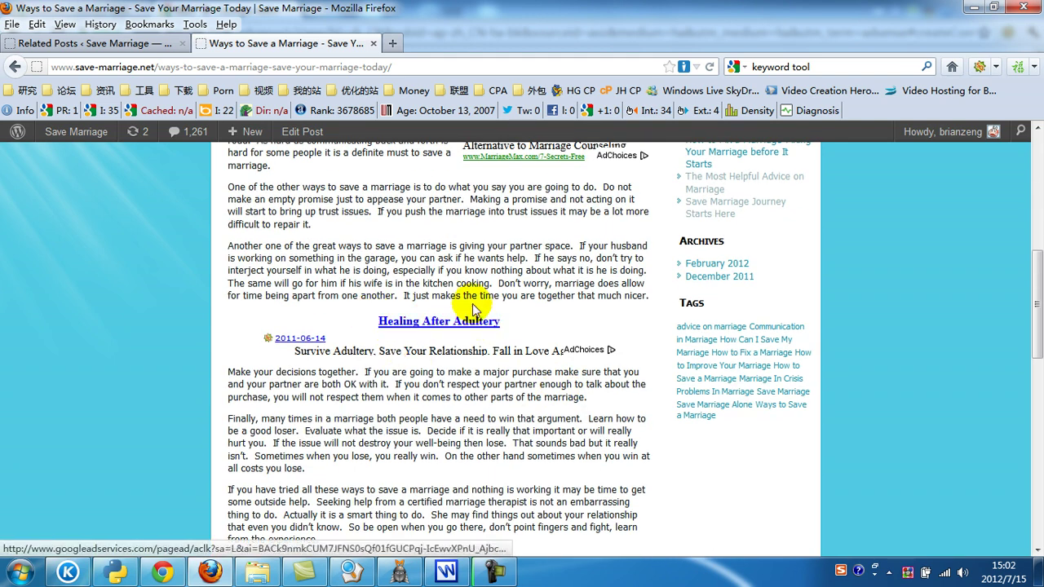
{"action": "scroll", "coordinate": [815, 350], "scroll_direction": "down", "scroll_amount": 7}
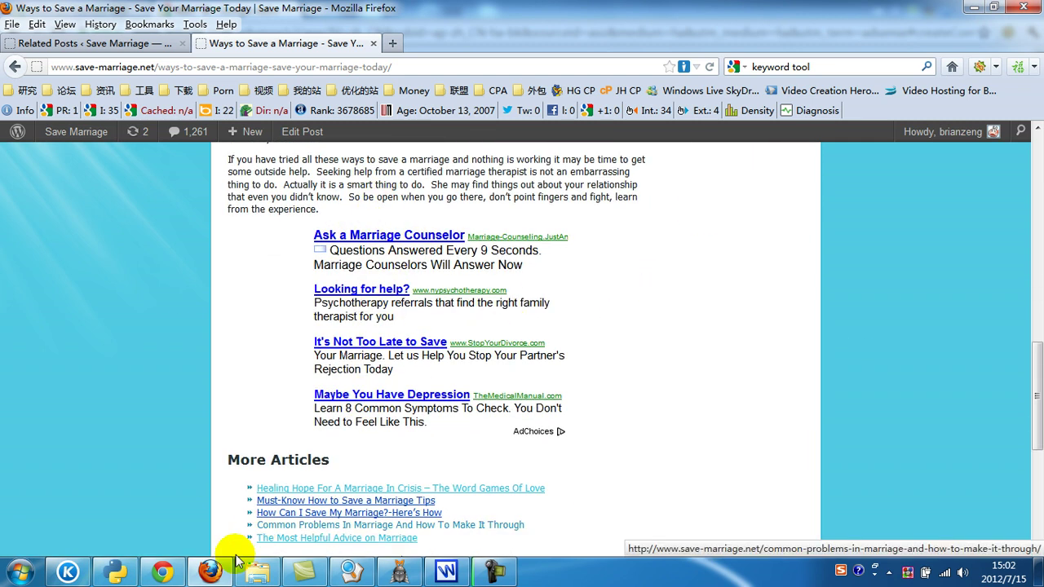
Step: Return to AdSense in Chrome and inspect the available ad type (广告类型) options for the new unit without changing the type
{"action": "left_click", "coordinate": [163, 574]}
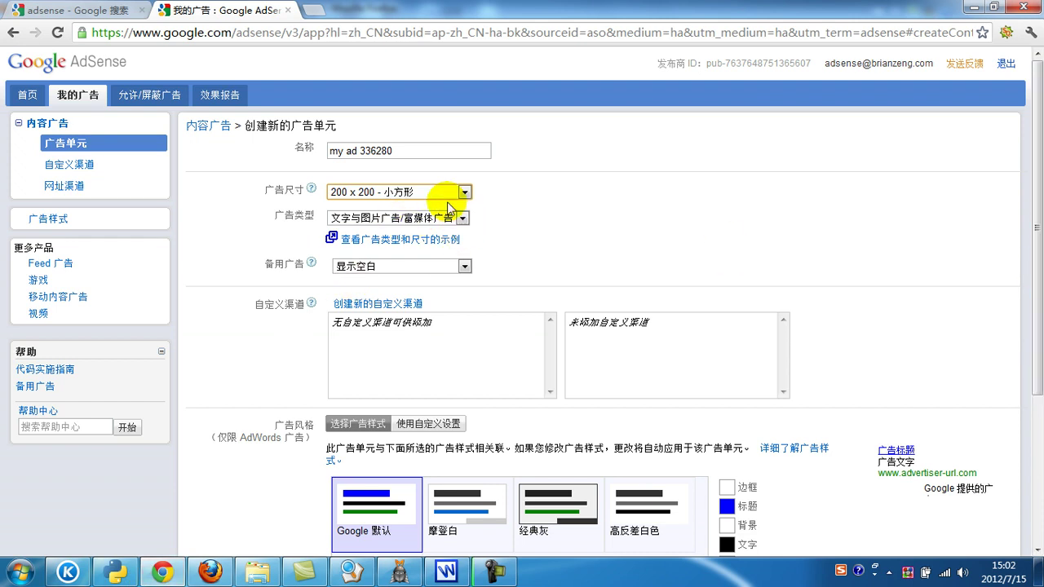
{"action": "left_click", "coordinate": [481, 195]}
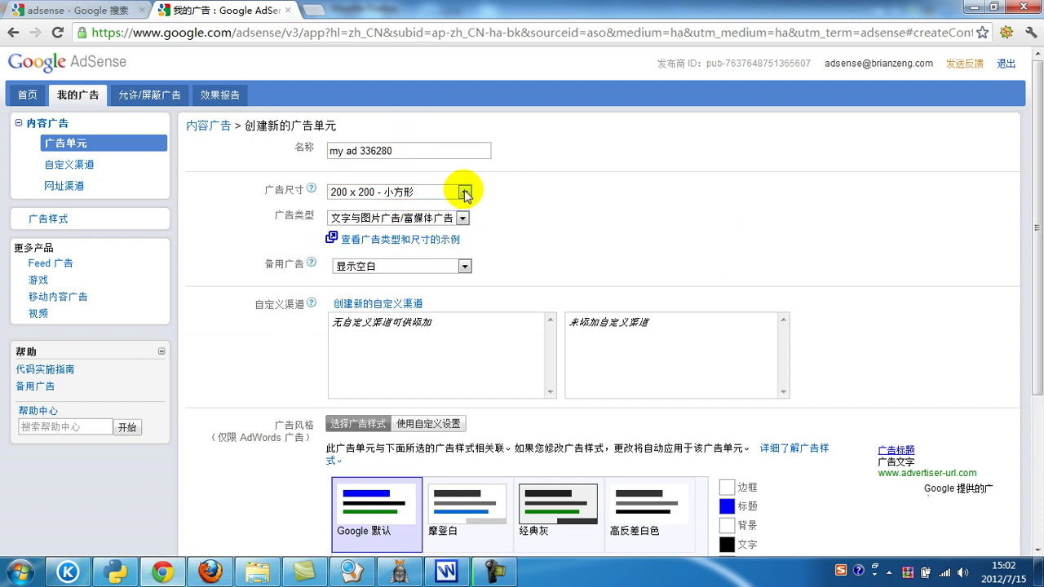
{"action": "left_click", "coordinate": [463, 219]}
{"action": "left_click", "coordinate": [542, 220]}
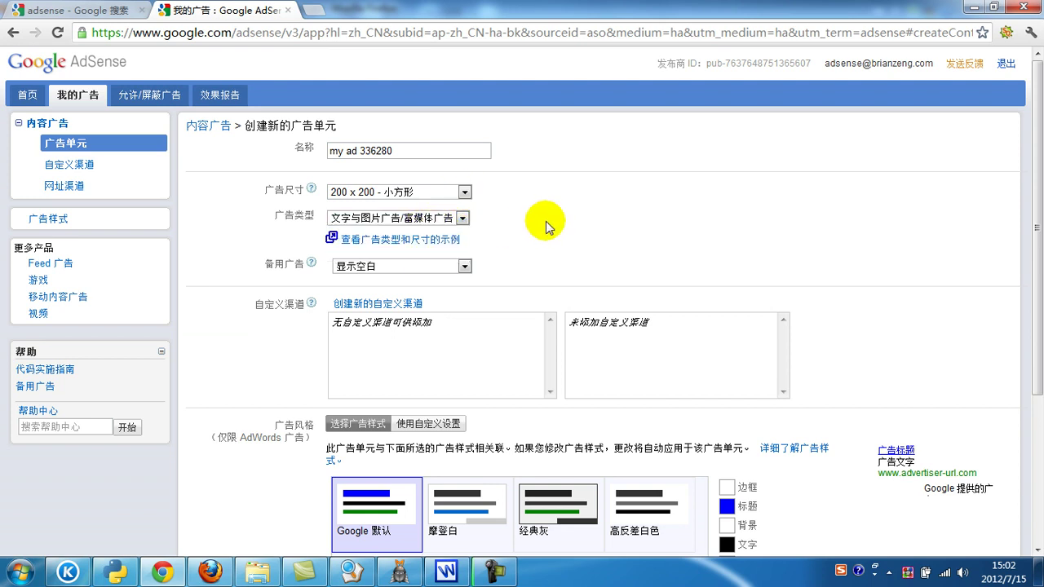
{"action": "left_click", "coordinate": [462, 219]}
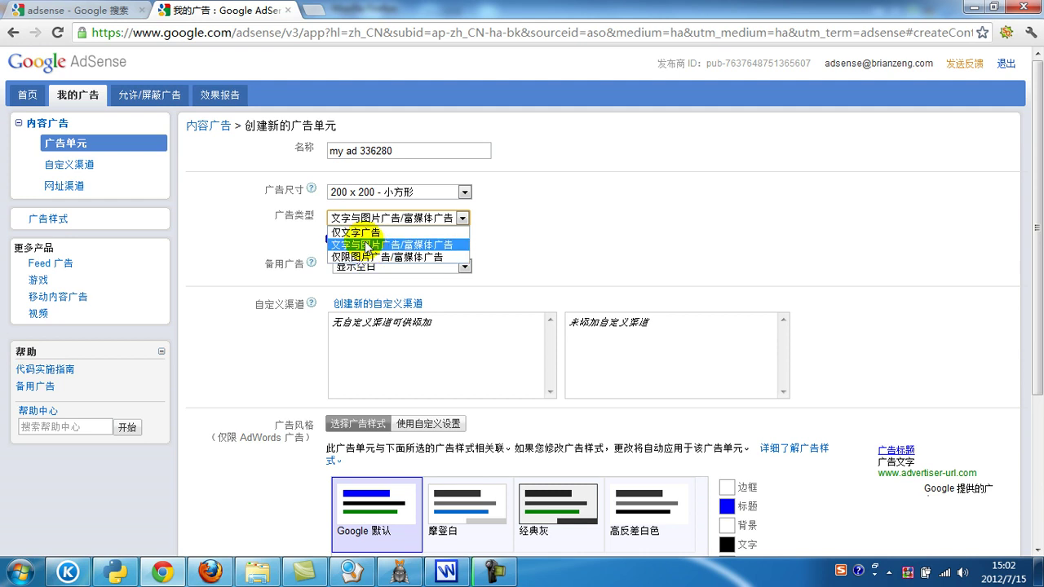
{"action": "left_click", "coordinate": [612, 229]}
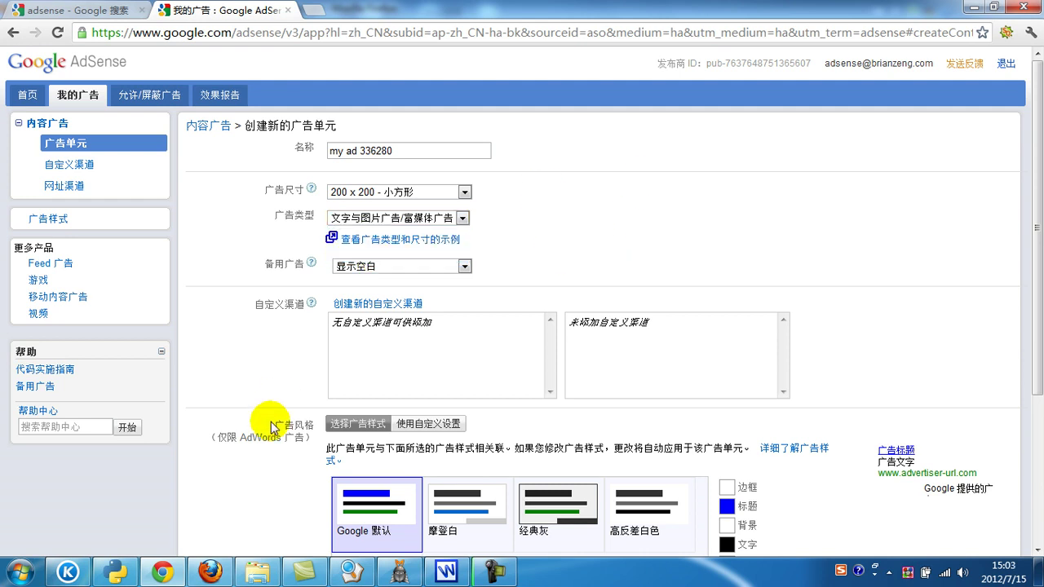
Step: Switch back to the live article in Firefox and check what type of ads its ad blocks display
{"action": "left_click", "coordinate": [210, 571]}
{"action": "scroll", "coordinate": [734, 306], "scroll_direction": "up", "scroll_amount": 4}
{"action": "scroll", "coordinate": [481, 330], "scroll_direction": "up", "scroll_amount": 10}
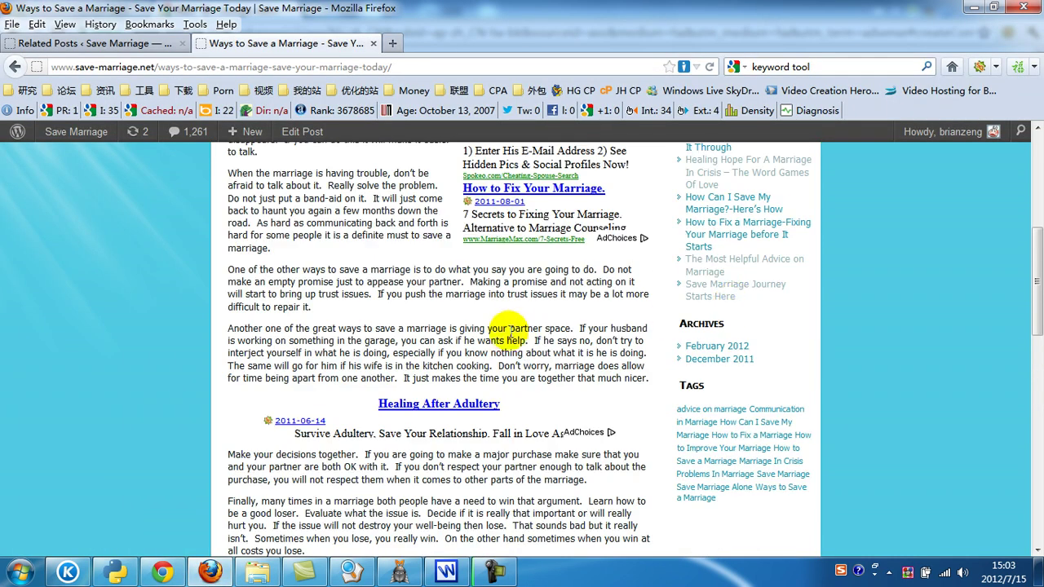
{"action": "scroll", "coordinate": [383, 318], "scroll_direction": "down", "scroll_amount": 4}
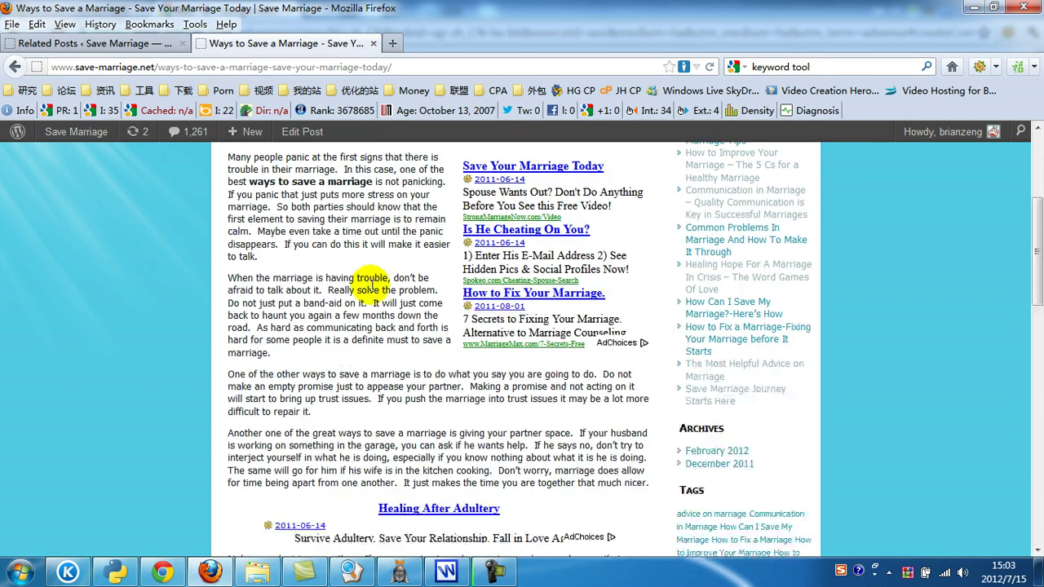
{"action": "scroll", "coordinate": [384, 294], "scroll_direction": "up", "scroll_amount": 2}
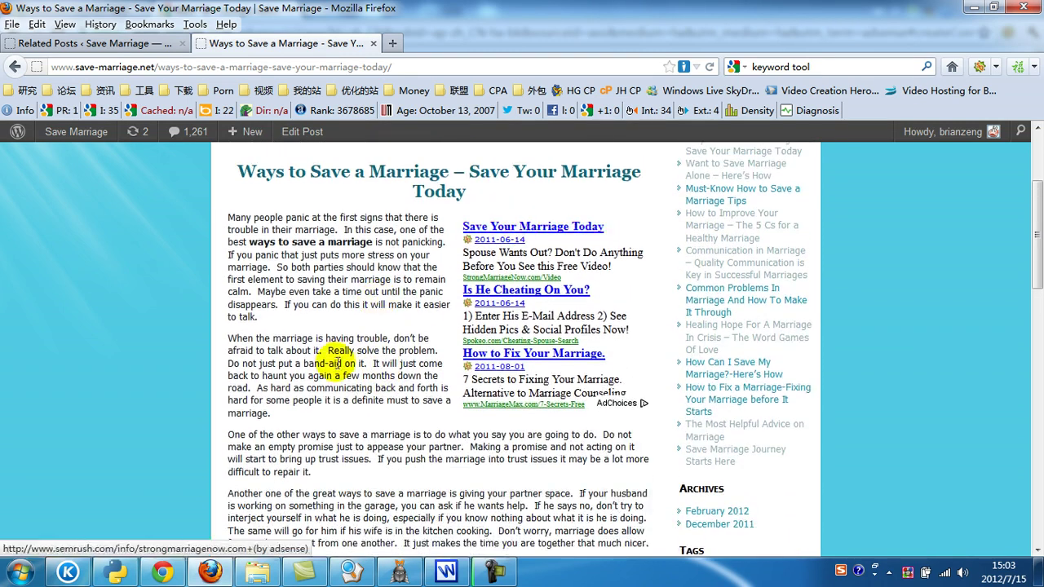
{"action": "scroll", "coordinate": [568, 218], "scroll_direction": "down", "scroll_amount": 15}
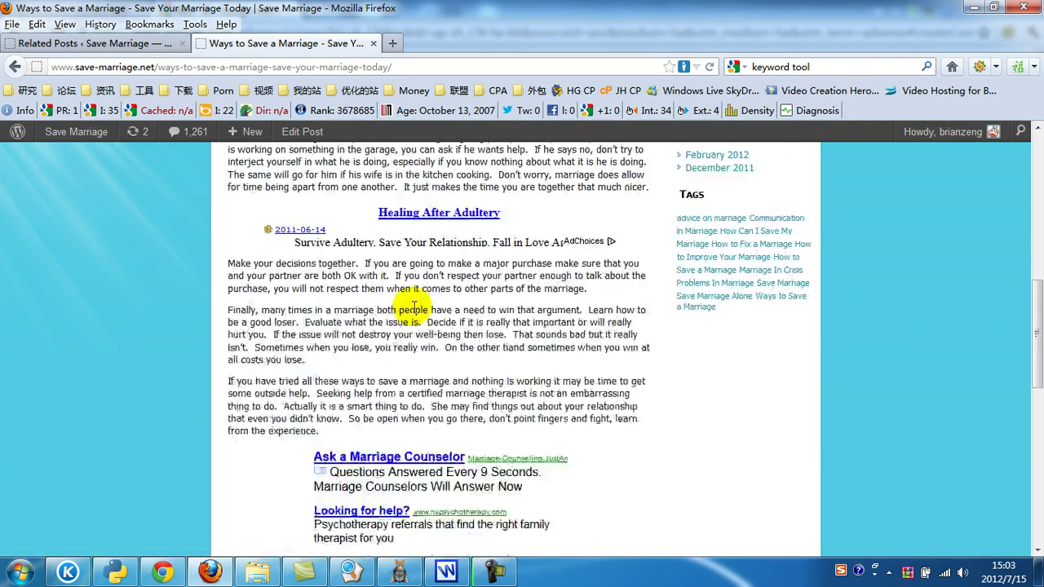
Step: Check the article's opening ad block, and compare it with the ad type (广告类型) options in AdSense in Chrome
{"action": "scroll", "coordinate": [461, 318], "scroll_direction": "up", "scroll_amount": 8}
{"action": "scroll", "coordinate": [454, 335], "scroll_direction": "up", "scroll_amount": 10}
{"action": "scroll", "coordinate": [443, 345], "scroll_direction": "down", "scroll_amount": 4}
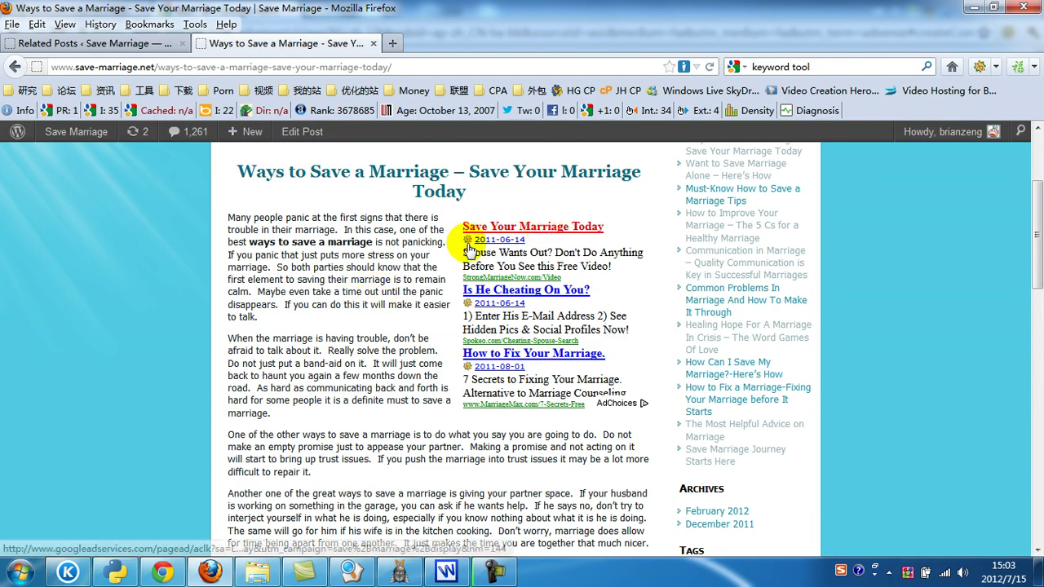
{"action": "left_click", "coordinate": [162, 572]}
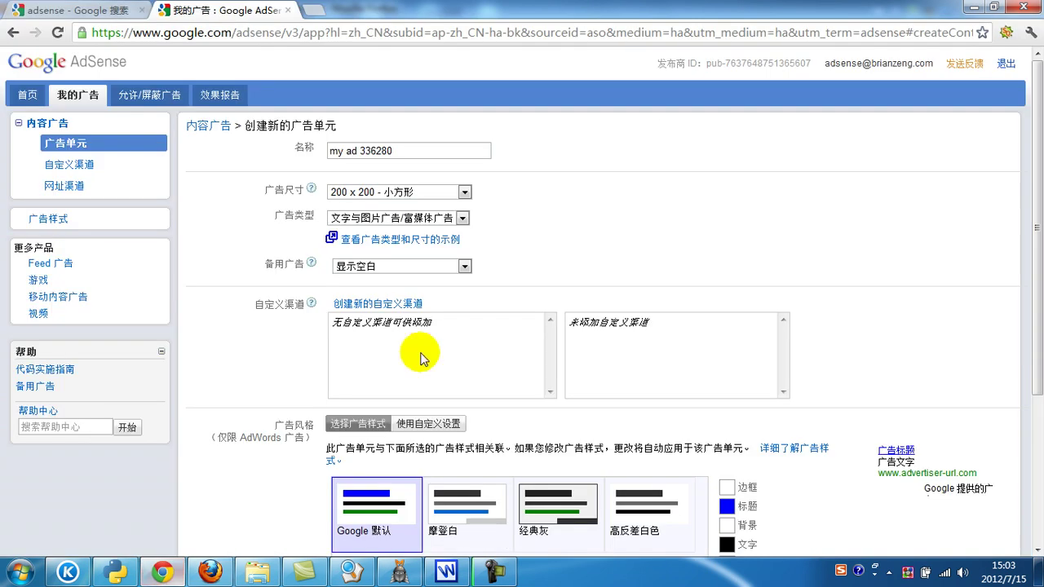
{"action": "left_click", "coordinate": [462, 219]}
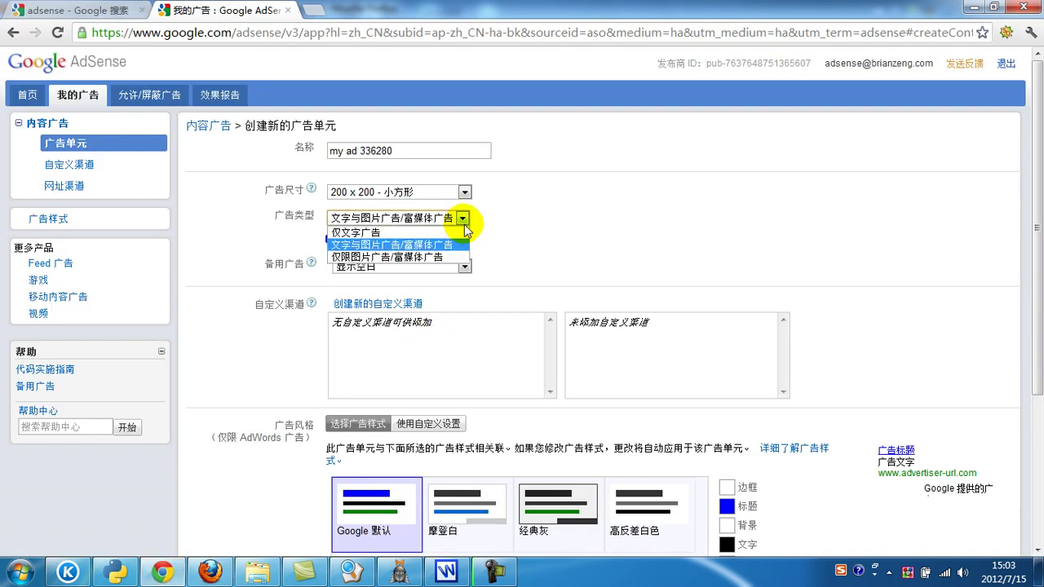
{"action": "left_click", "coordinate": [536, 236]}
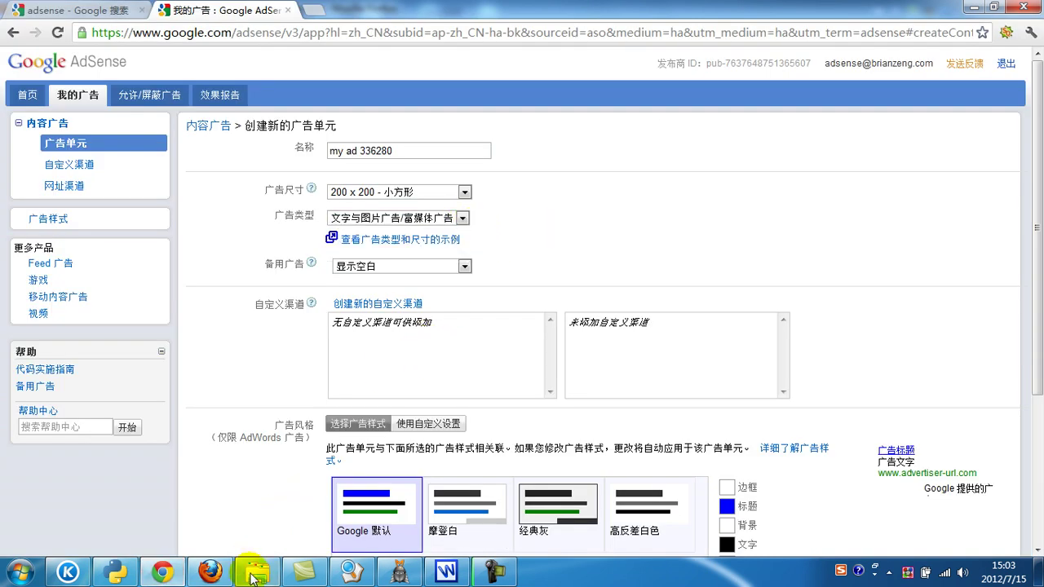
Step: Switch back to the live article in Firefox and compare its opening ad block with the mid-article one
{"action": "left_click", "coordinate": [210, 570]}
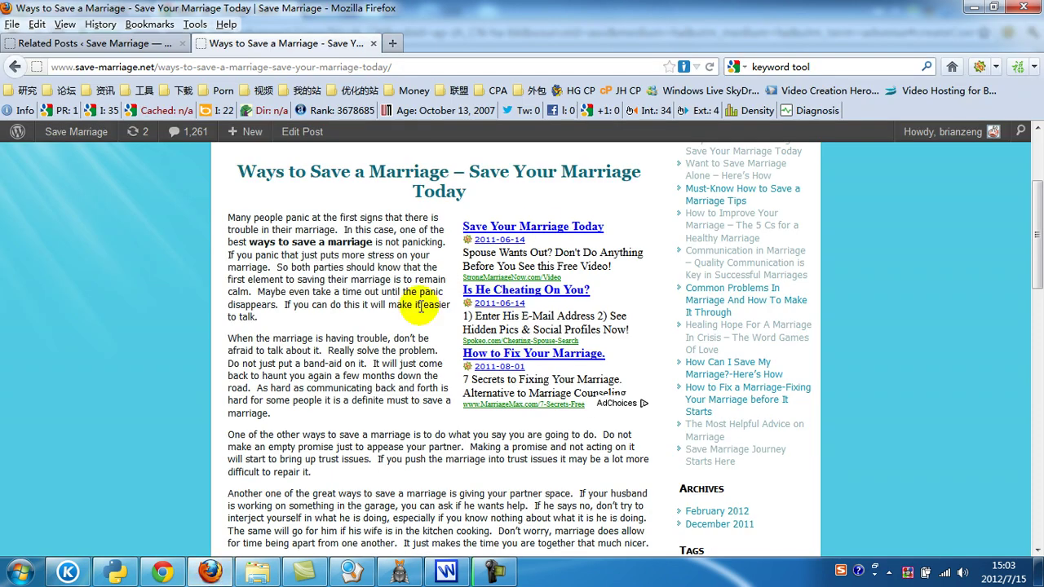
{"action": "scroll", "coordinate": [421, 304], "scroll_direction": "down", "scroll_amount": 6}
{"action": "scroll", "coordinate": [473, 229], "scroll_direction": "up", "scroll_amount": 3}
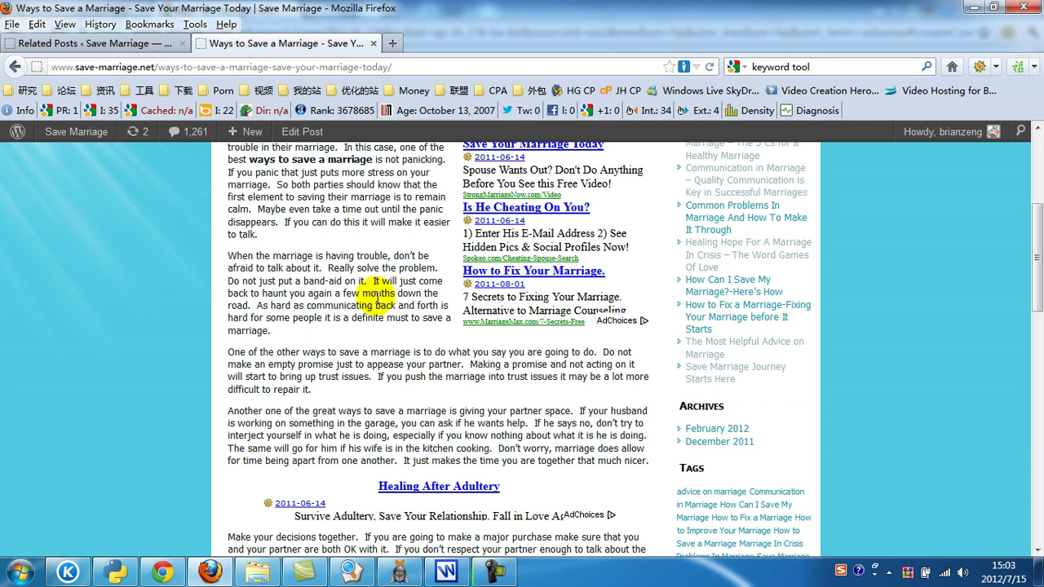
{"action": "scroll", "coordinate": [375, 300], "scroll_direction": "up", "scroll_amount": 4}
{"action": "scroll", "coordinate": [383, 245], "scroll_direction": "down", "scroll_amount": 4}
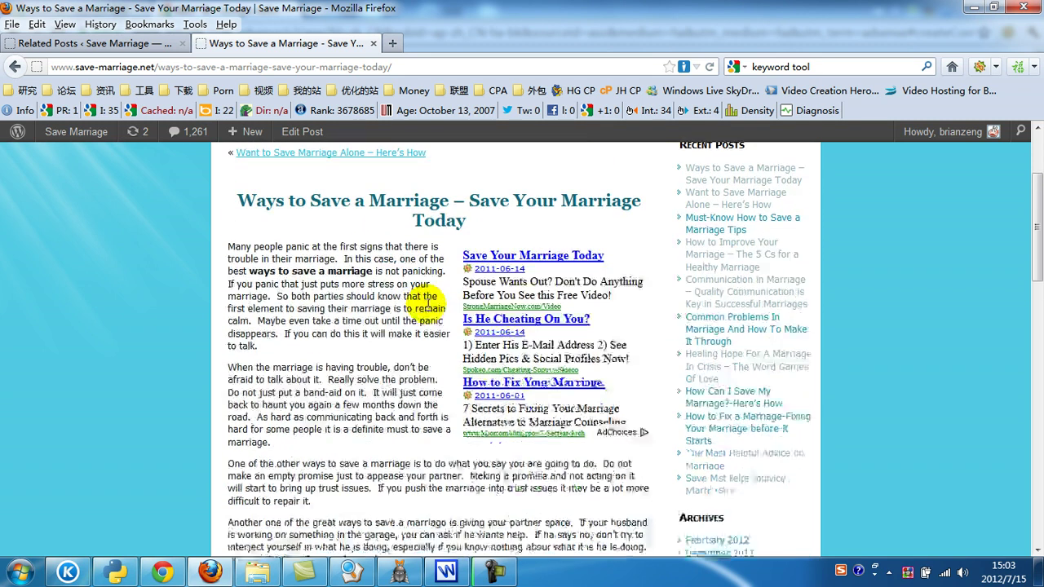
{"action": "scroll", "coordinate": [345, 275], "scroll_direction": "down", "scroll_amount": 9}
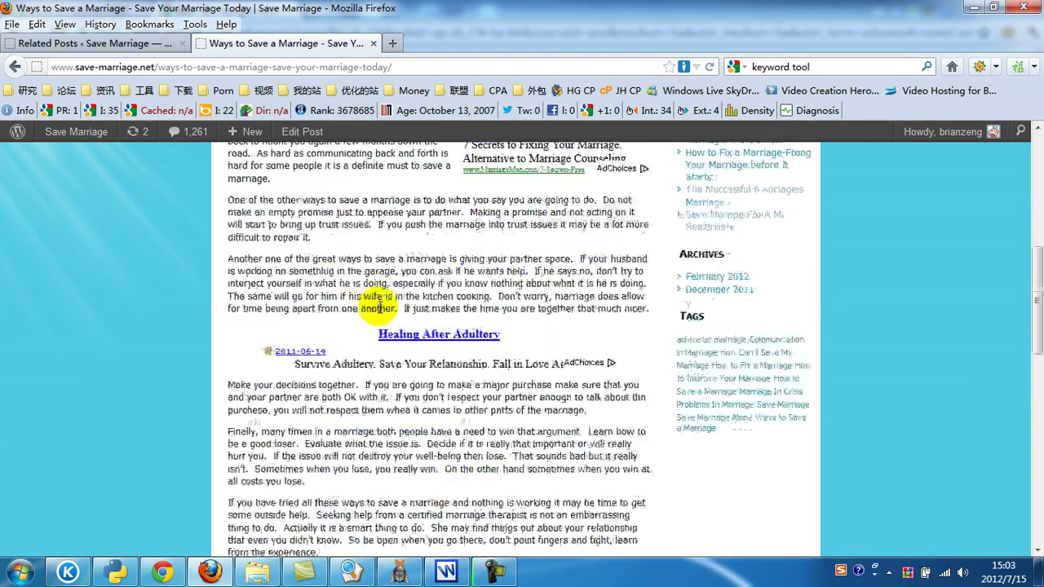
{"action": "scroll", "coordinate": [399, 334], "scroll_direction": "up", "scroll_amount": 13}
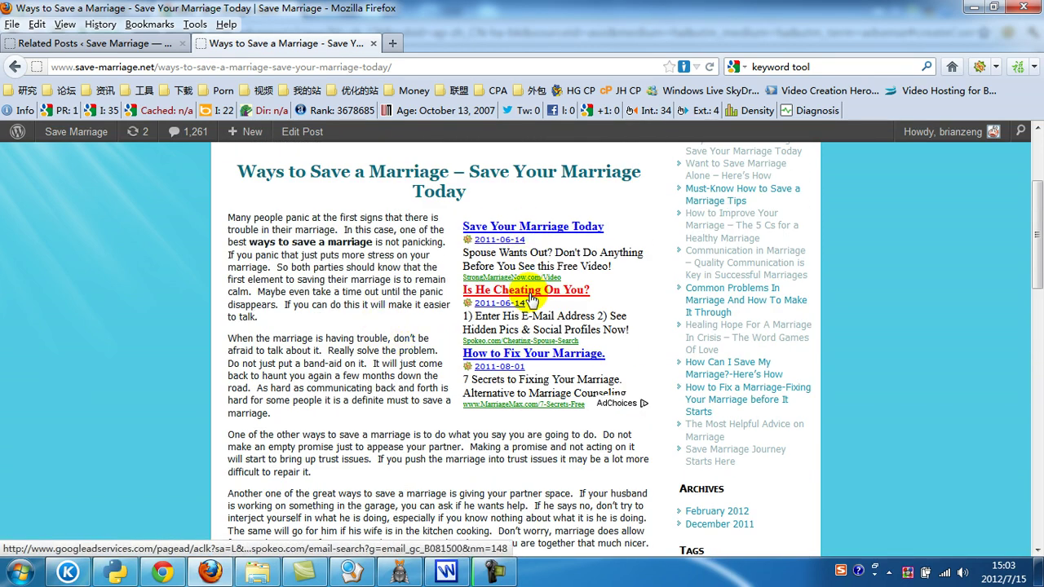
{"action": "scroll", "coordinate": [518, 359], "scroll_direction": "down", "scroll_amount": 1}
{"action": "scroll", "coordinate": [521, 359], "scroll_direction": "down", "scroll_amount": 8}
{"action": "scroll", "coordinate": [528, 244], "scroll_direction": "up", "scroll_amount": 9}
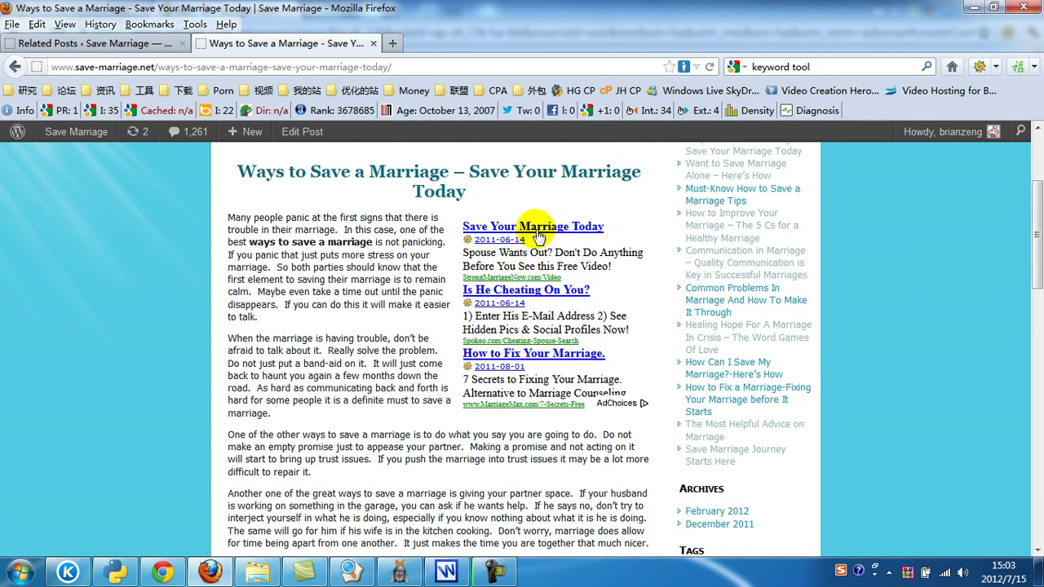
Step: Review the article's ad blocks from the opening one to the closing text ads and return to the beginning
{"action": "scroll", "coordinate": [342, 342], "scroll_direction": "down", "scroll_amount": 2}
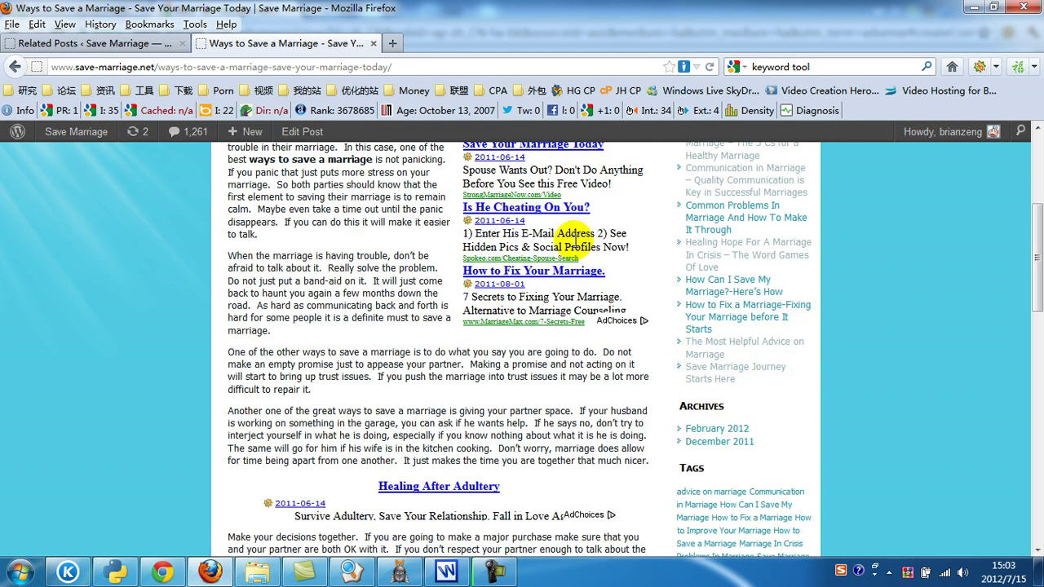
{"action": "scroll", "coordinate": [447, 411], "scroll_direction": "down", "scroll_amount": 2}
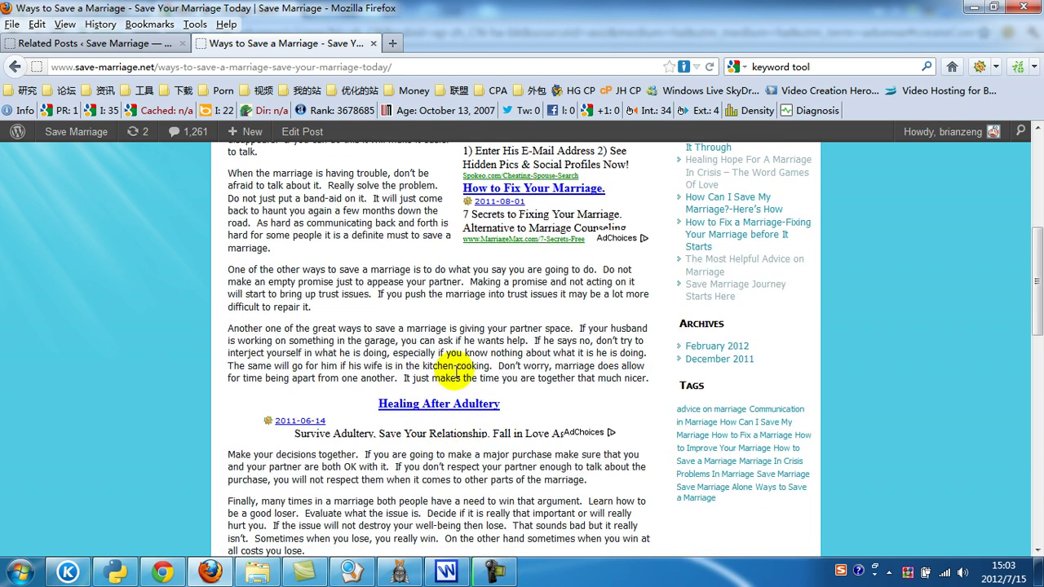
{"action": "scroll", "coordinate": [563, 329], "scroll_direction": "down", "scroll_amount": 2}
{"action": "scroll", "coordinate": [564, 330], "scroll_direction": "down", "scroll_amount": 5}
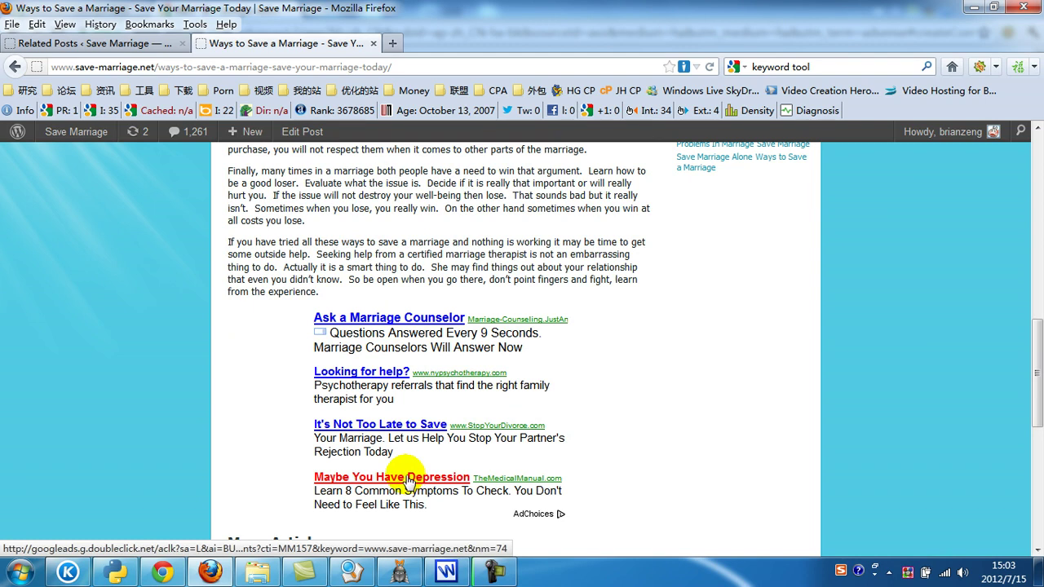
{"action": "scroll", "coordinate": [400, 489], "scroll_direction": "up", "scroll_amount": 6}
{"action": "scroll", "coordinate": [341, 314], "scroll_direction": "up", "scroll_amount": 3}
{"action": "scroll", "coordinate": [486, 361], "scroll_direction": "down", "scroll_amount": 1}
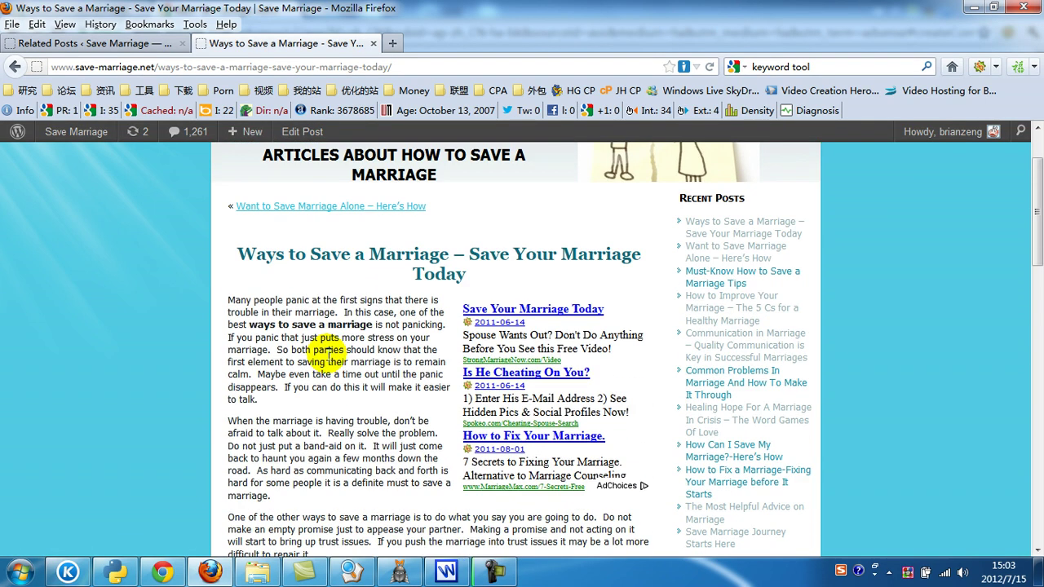
Step: Switch to AdSense in Chrome and read the help note on custom channels (自定义渠道)
{"action": "left_click", "coordinate": [175, 582]}
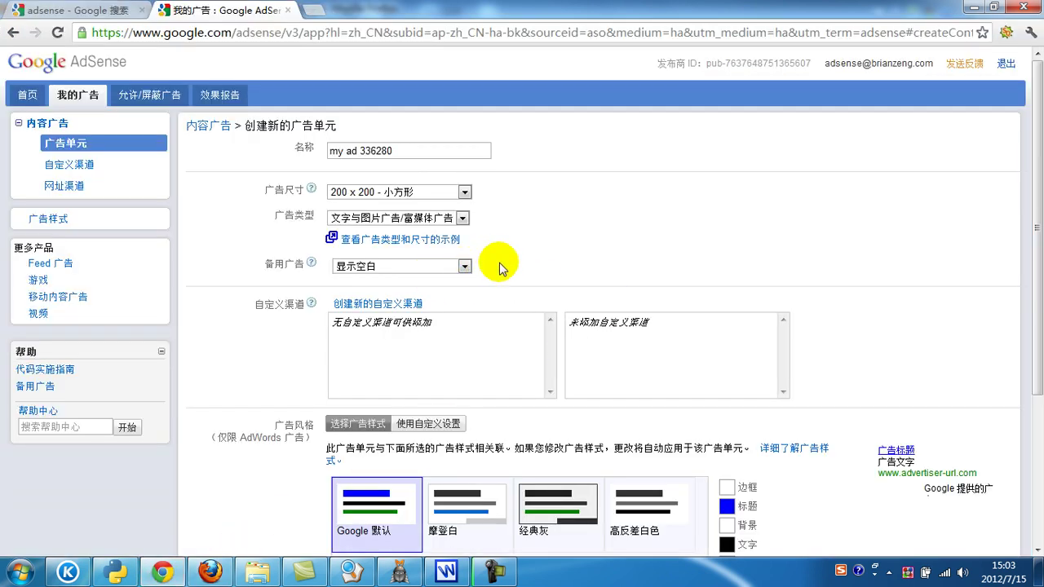
{"action": "scroll", "coordinate": [481, 263], "scroll_direction": "down", "scroll_amount": 1}
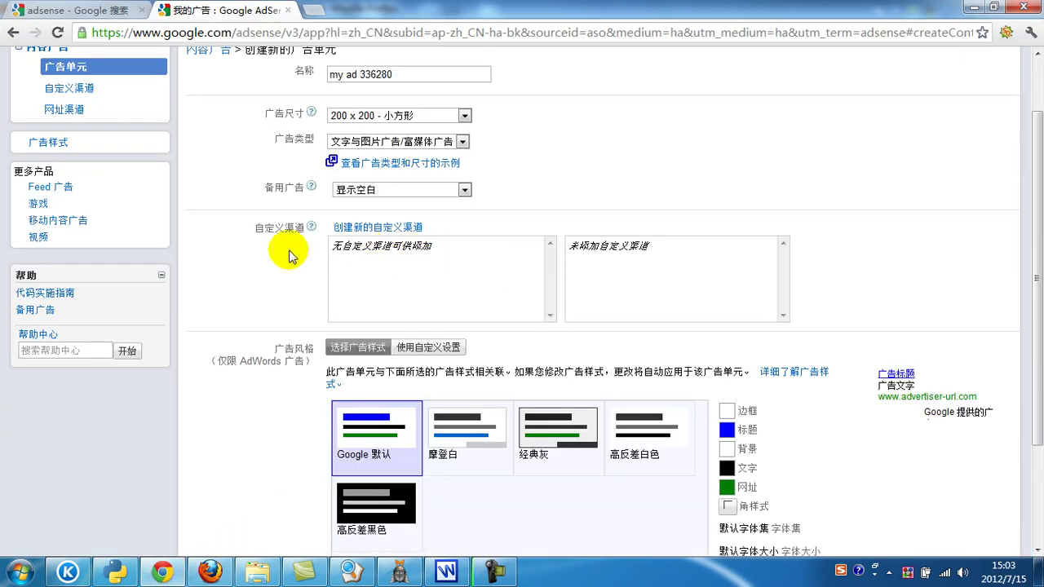
{"action": "mouse_move", "coordinate": [312, 228]}
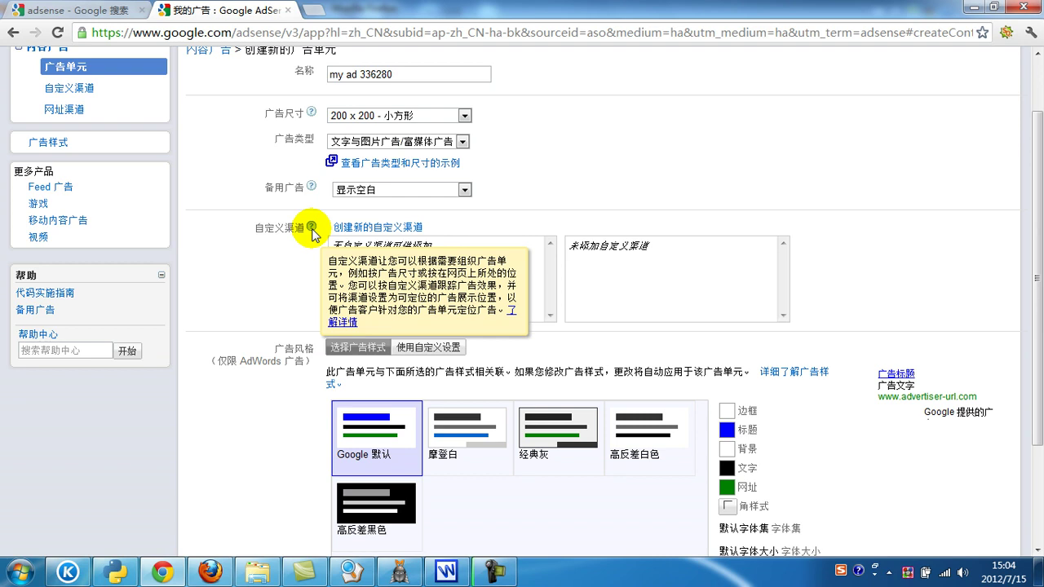
Step: Try the 摩登白, 经典灰 and 高反差白色 ad styles on the new unit
{"action": "scroll", "coordinate": [711, 228], "scroll_direction": "down", "scroll_amount": 3}
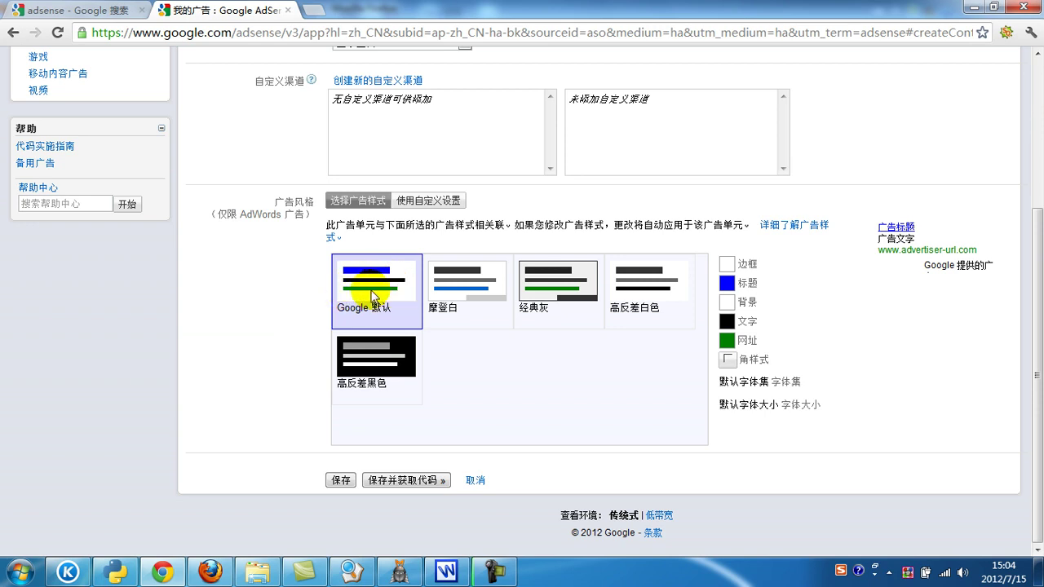
{"action": "left_click", "coordinate": [466, 285]}
{"action": "left_click", "coordinate": [538, 292]}
{"action": "left_click", "coordinate": [630, 273]}
{"action": "left_click", "coordinate": [544, 303]}
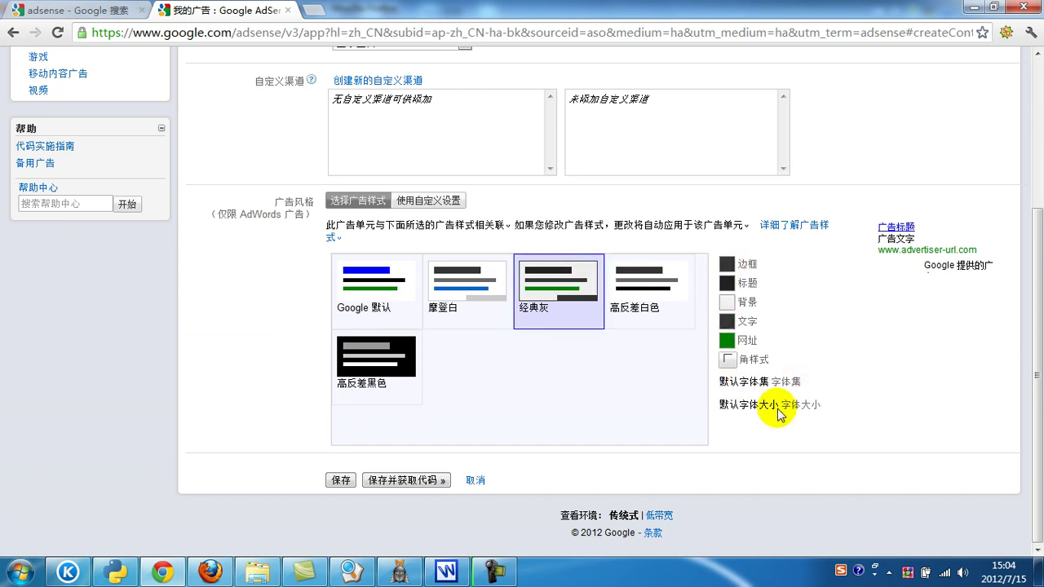
{"action": "left_click", "coordinate": [644, 285]}
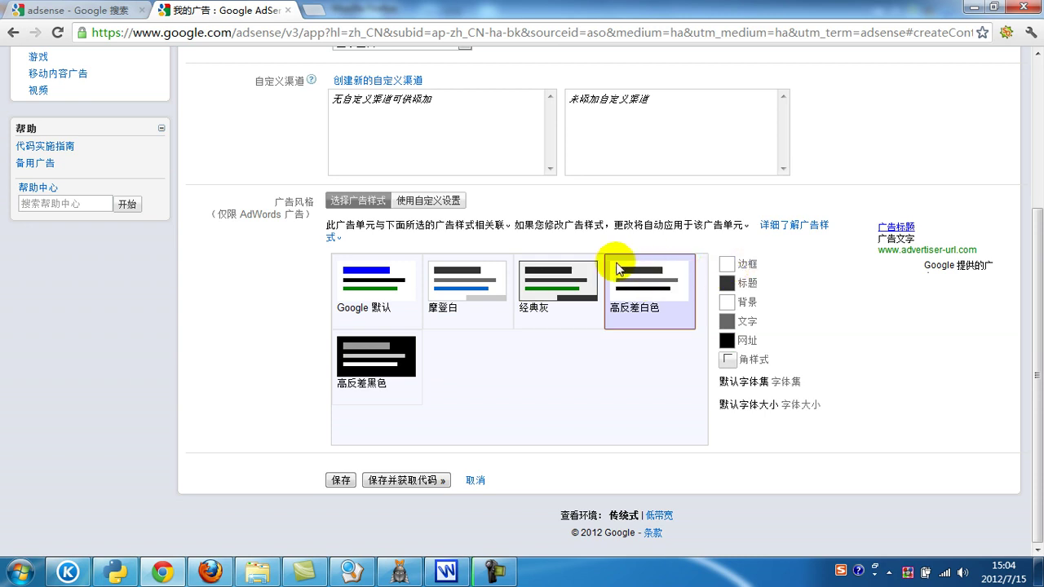
Step: Inspect the custom style settings (使用自定义设置) for the ad unit and return to the preset ad styles
{"action": "left_click", "coordinate": [427, 200]}
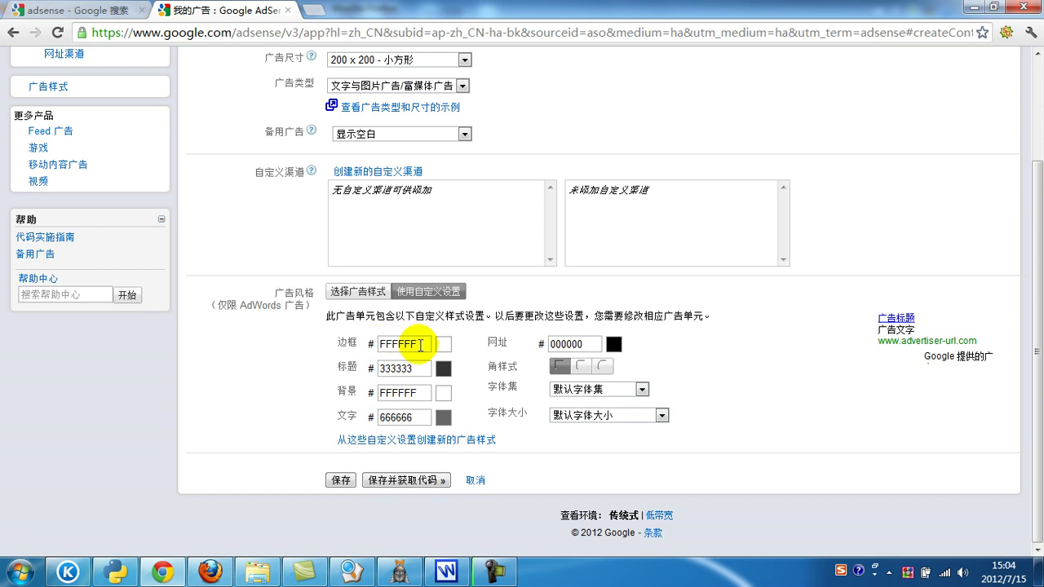
{"action": "left_click", "coordinate": [363, 292]}
{"action": "scroll", "coordinate": [497, 350], "scroll_direction": "down", "scroll_amount": 2}
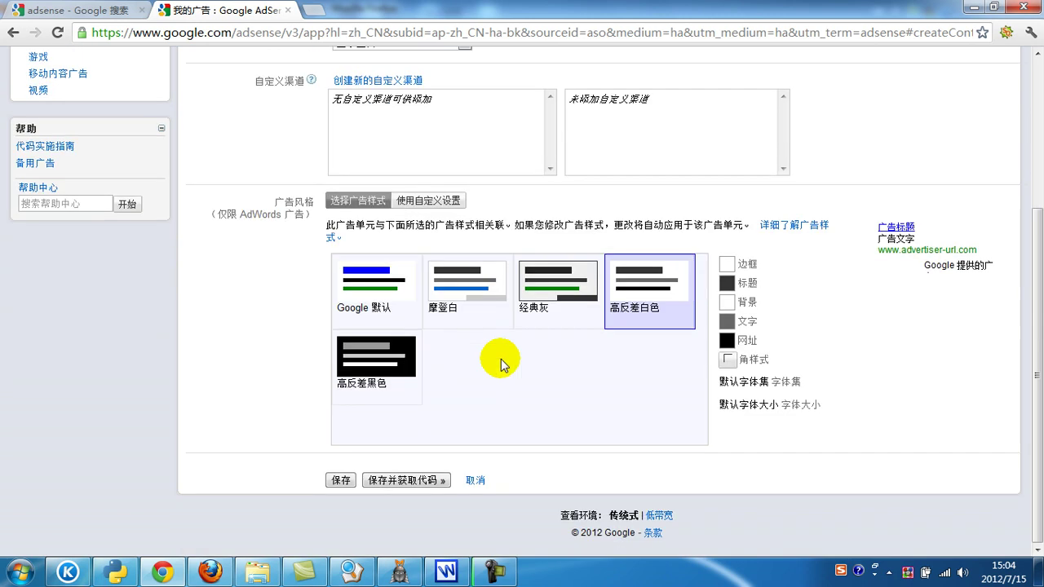
Step: Try the Google 默认, 摩登白 and 经典灰 styles and show the custom colour settings based on 经典灰
{"action": "left_click", "coordinate": [383, 308]}
{"action": "left_click", "coordinate": [481, 297]}
{"action": "left_click", "coordinate": [571, 294]}
{"action": "left_click", "coordinate": [438, 202]}
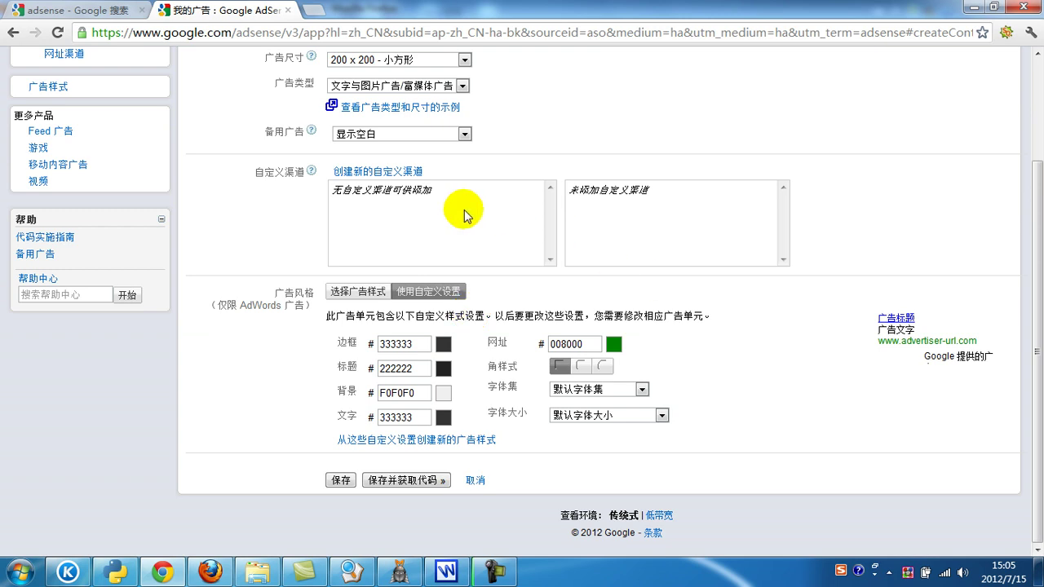
Step: Enter "color picker" as a web search query without submitting it
{"action": "left_click", "coordinate": [287, 33]}
{"action": "type", "text": "color"}
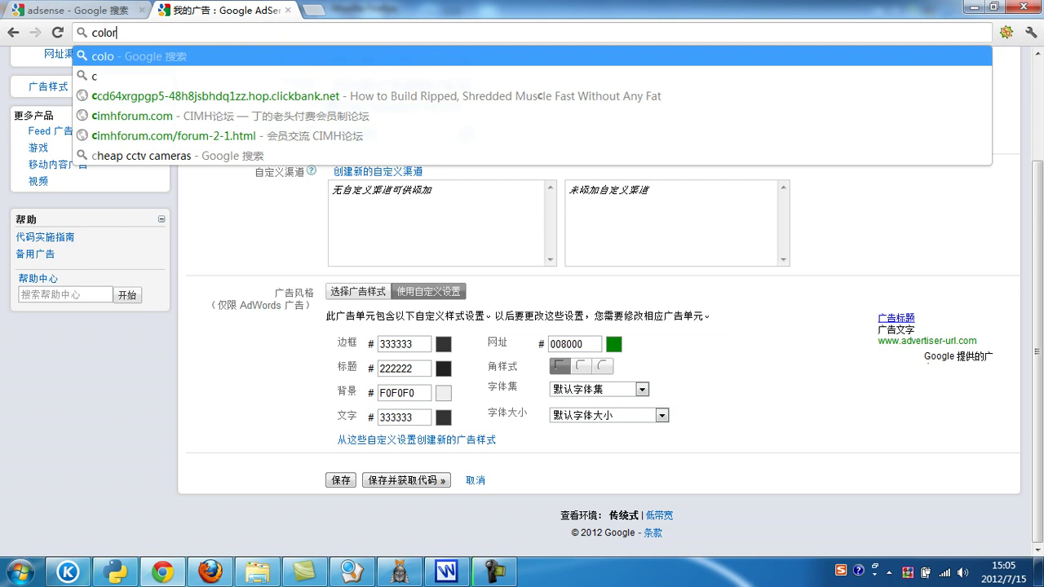
{"action": "type", "text": " picker"}
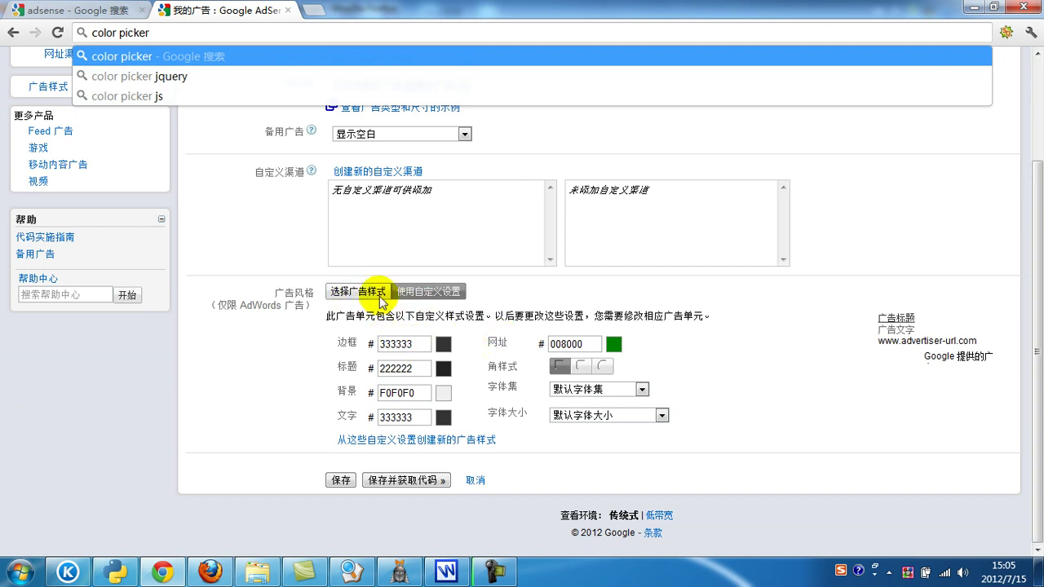
Step: Return to the preset ad styles and apply the Google 默认 style to the ad unit
{"action": "left_click", "coordinate": [351, 294]}
{"action": "left_click", "coordinate": [458, 393]}
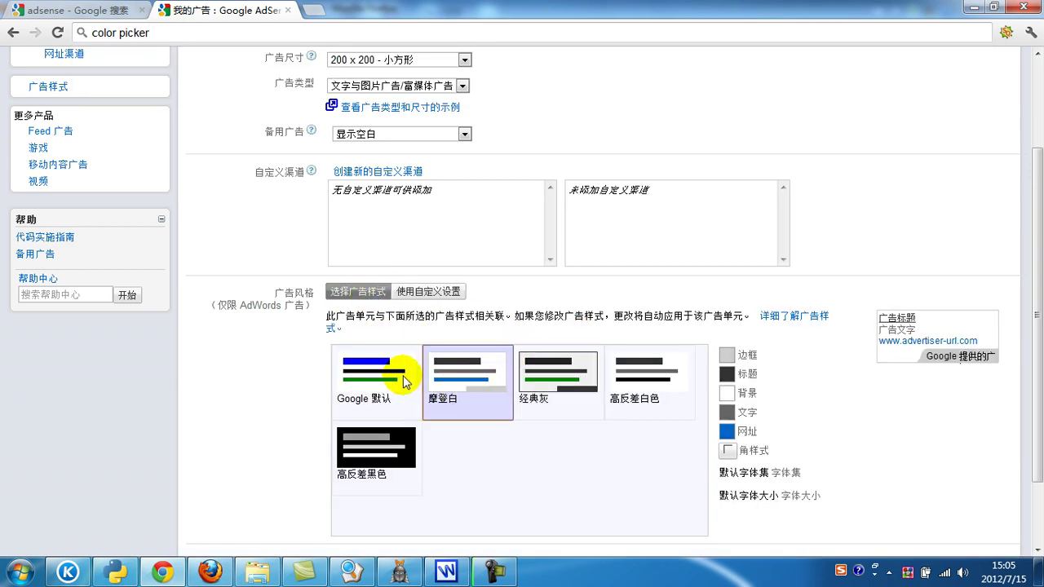
{"action": "left_click", "coordinate": [367, 373]}
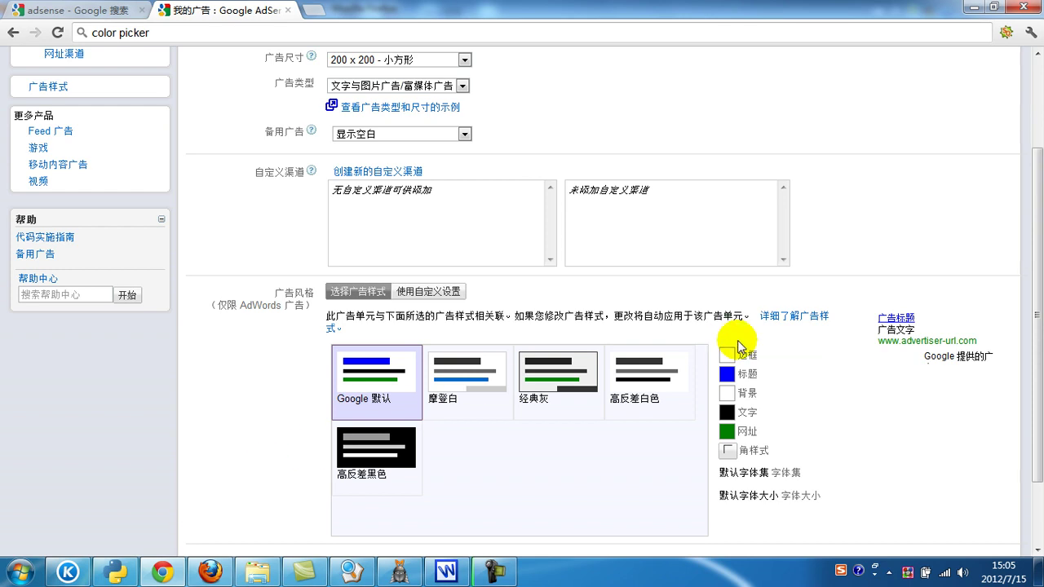
{"action": "scroll", "coordinate": [724, 340], "scroll_direction": "down", "scroll_amount": 2}
Step: Switch to the live article in Firefox and examine the styling of its opening and mid-article ad blocks
{"action": "left_click", "coordinate": [226, 564]}
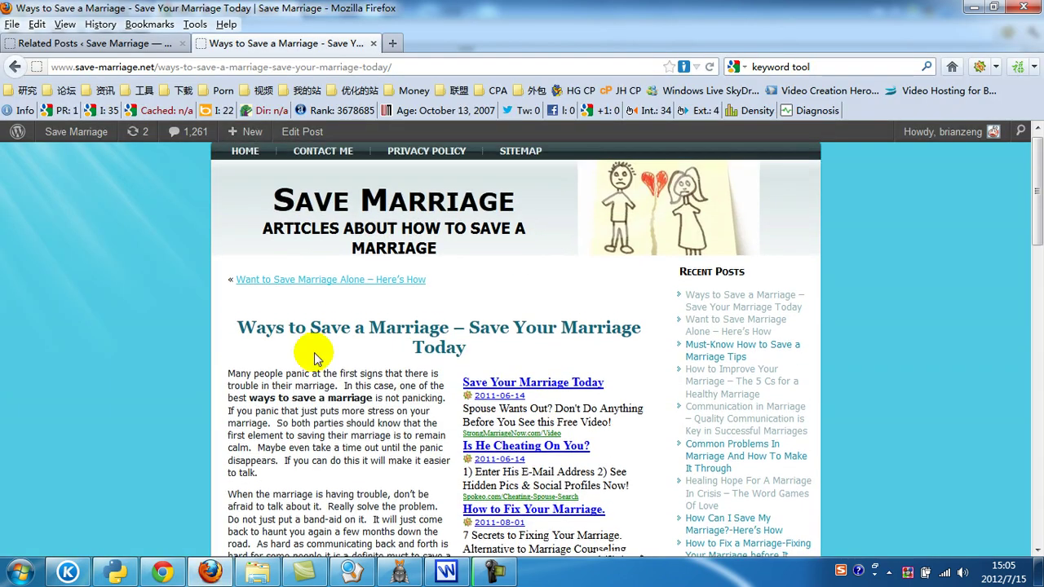
{"action": "scroll", "coordinate": [365, 280], "scroll_direction": "up", "scroll_amount": 1}
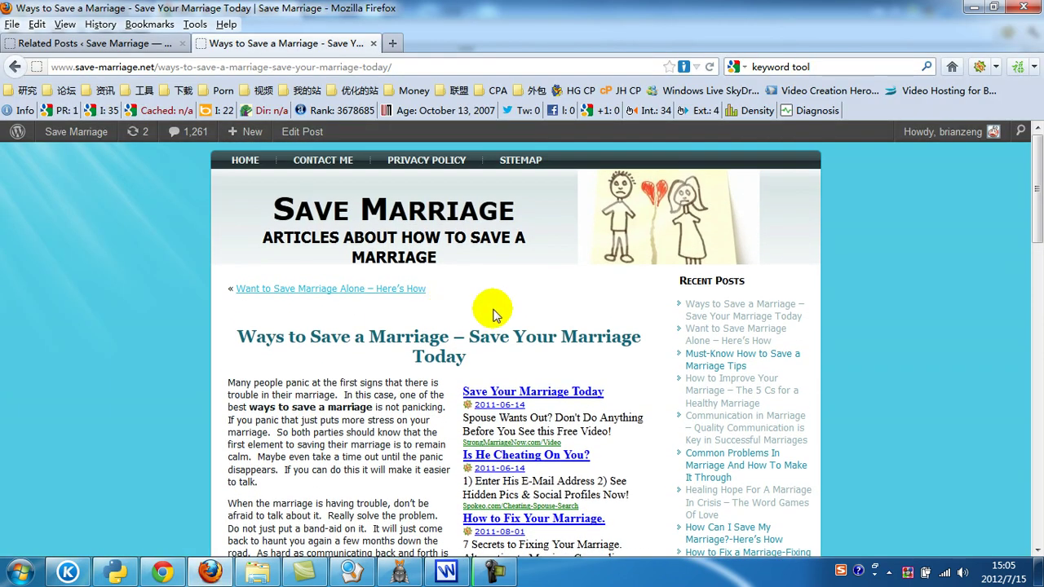
{"action": "scroll", "coordinate": [372, 380], "scroll_direction": "down", "scroll_amount": 2}
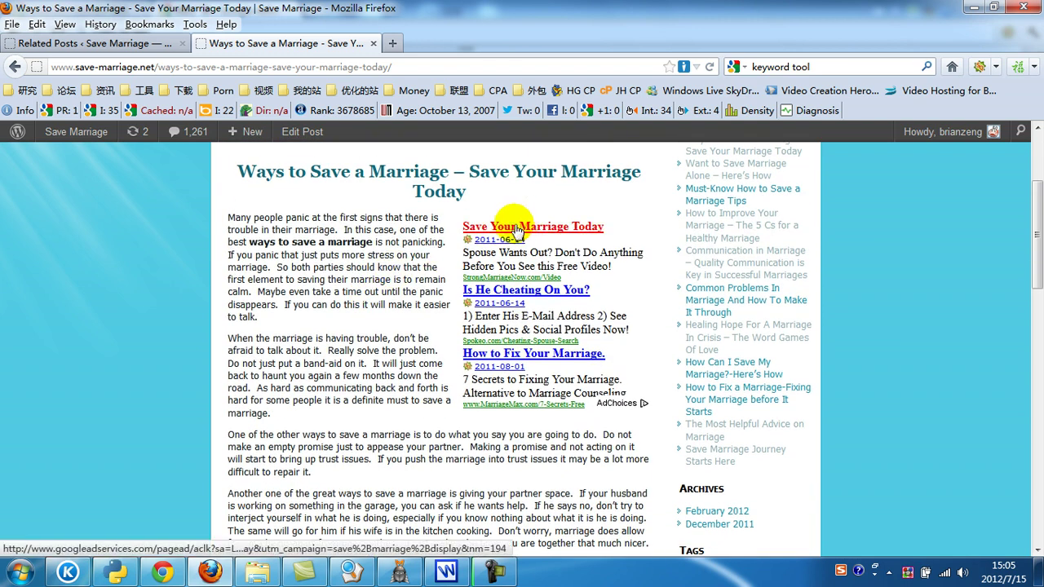
{"action": "scroll", "coordinate": [443, 325], "scroll_direction": "up", "scroll_amount": 2}
{"action": "scroll", "coordinate": [391, 310], "scroll_direction": "down", "scroll_amount": 1}
{"action": "scroll", "coordinate": [359, 292], "scroll_direction": "down", "scroll_amount": 1}
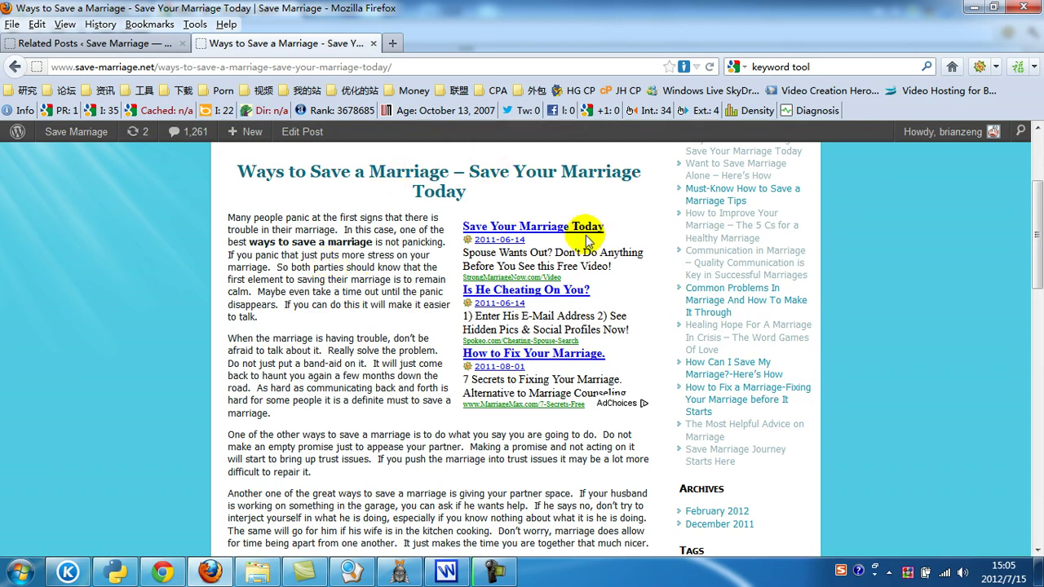
{"action": "scroll", "coordinate": [513, 269], "scroll_direction": "down", "scroll_amount": 2}
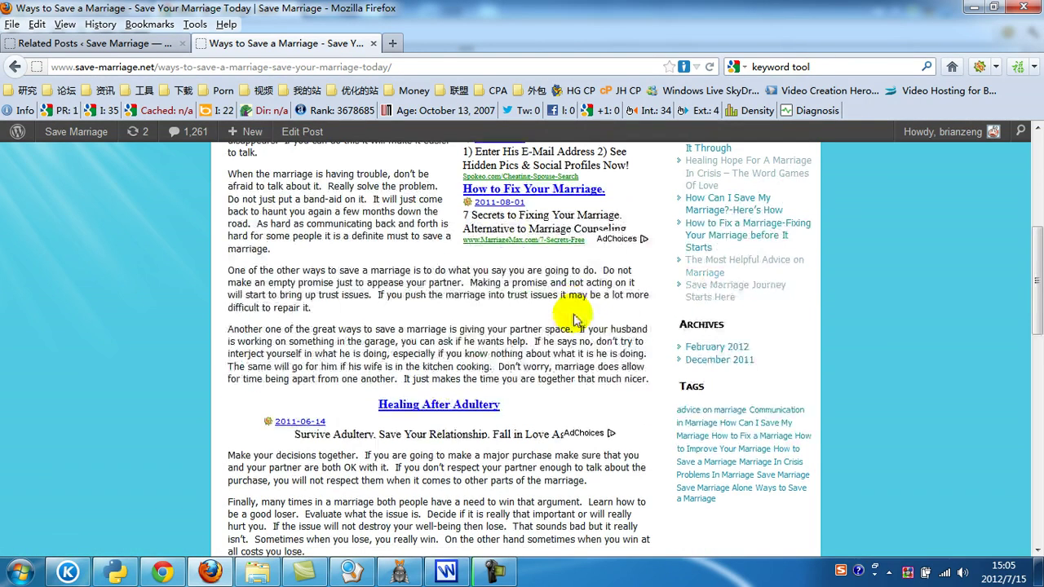
{"action": "scroll", "coordinate": [408, 314], "scroll_direction": "up", "scroll_amount": 3}
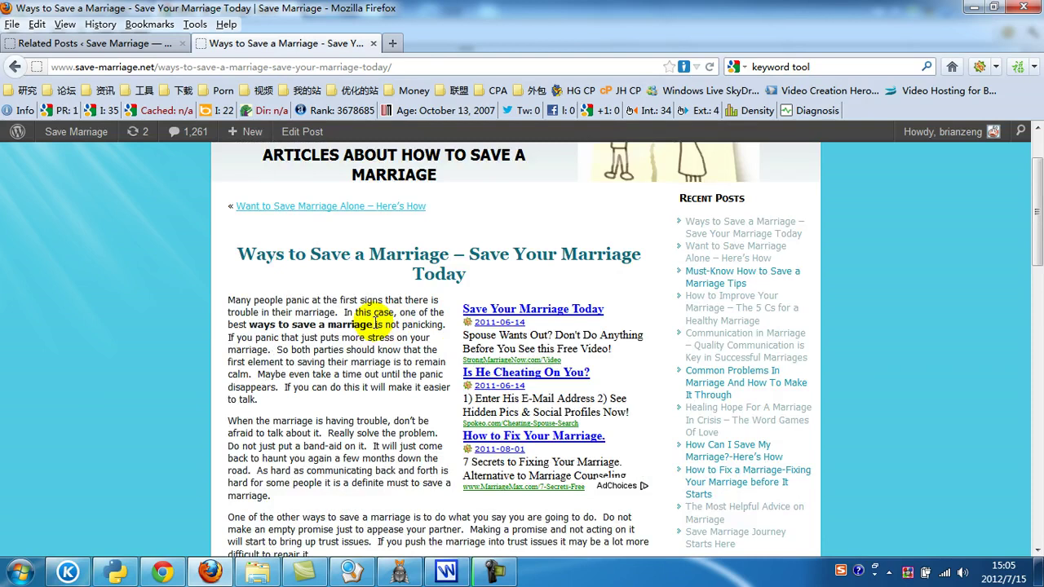
{"action": "scroll", "coordinate": [375, 324], "scroll_direction": "down", "scroll_amount": 3}
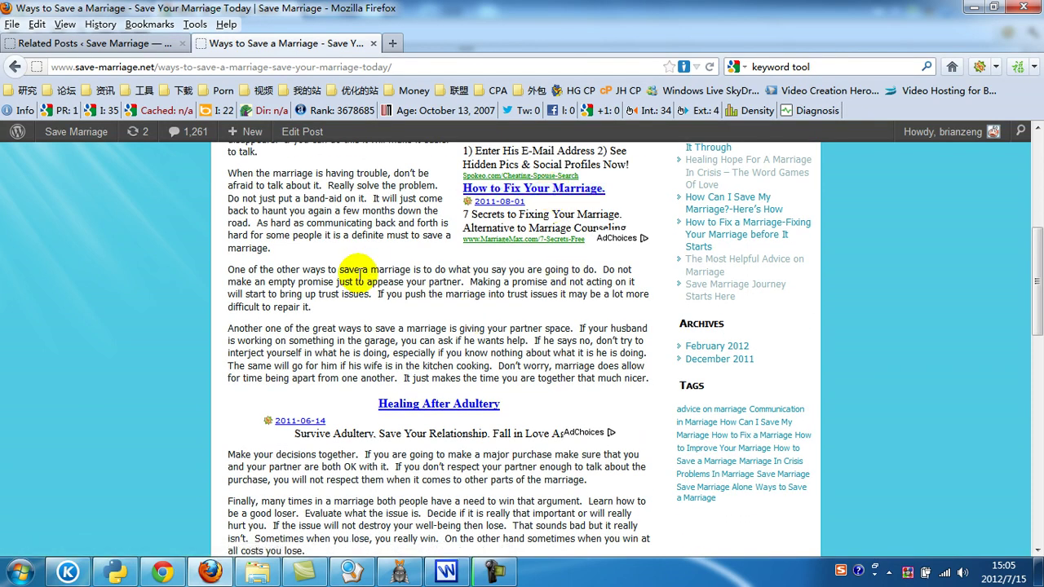
{"action": "scroll", "coordinate": [326, 236], "scroll_direction": "up", "scroll_amount": 3}
{"action": "scroll", "coordinate": [424, 354], "scroll_direction": "down", "scroll_amount": 2}
{"action": "scroll", "coordinate": [440, 326], "scroll_direction": "down", "scroll_amount": 2}
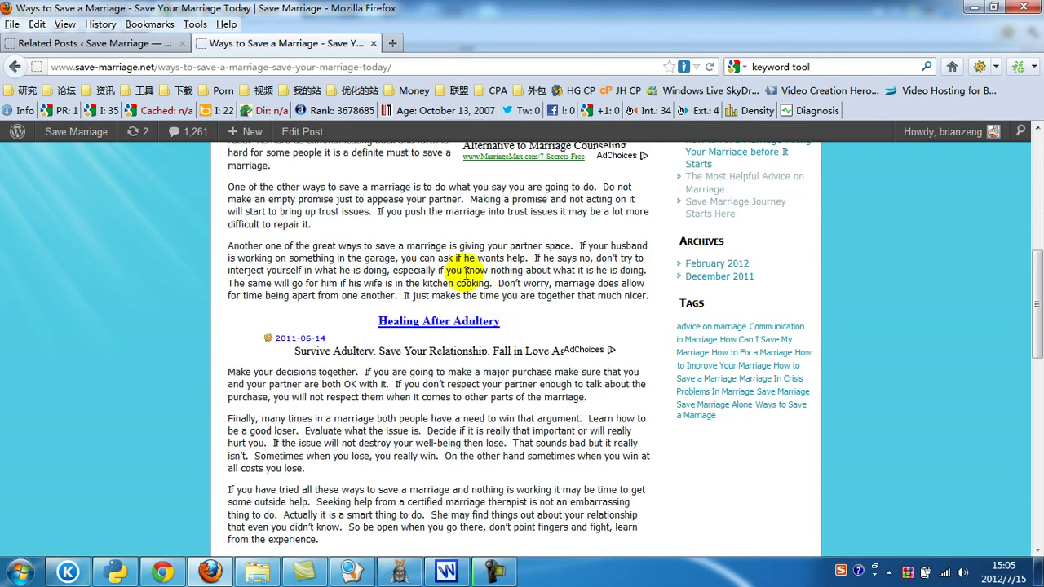
Step: Compare the ad block beside the article's opening paragraphs with the ad block in the middle of the text
{"action": "scroll", "coordinate": [375, 310], "scroll_direction": "up", "scroll_amount": 2}
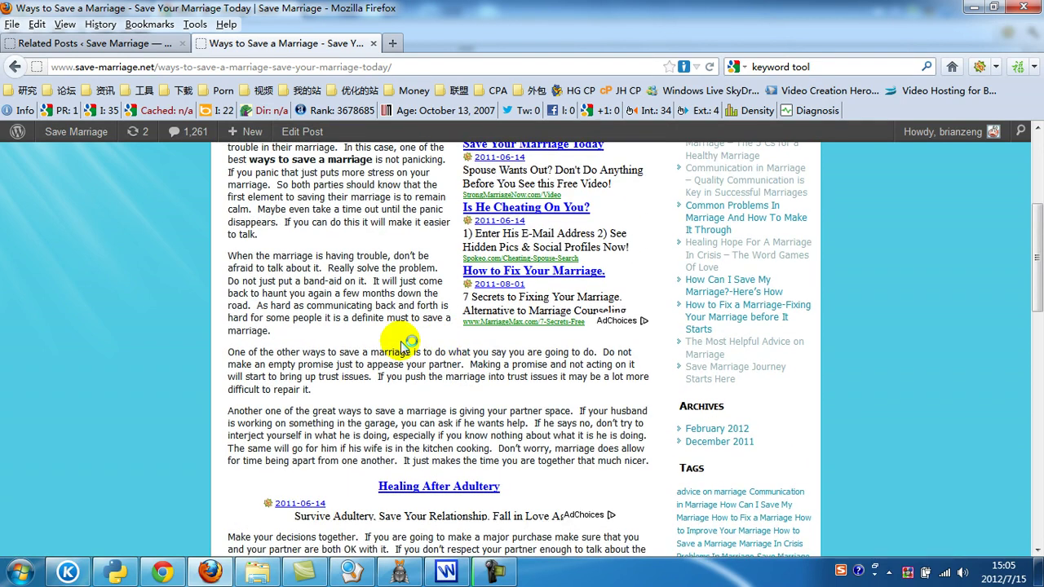
{"action": "scroll", "coordinate": [405, 346], "scroll_direction": "up", "scroll_amount": 3}
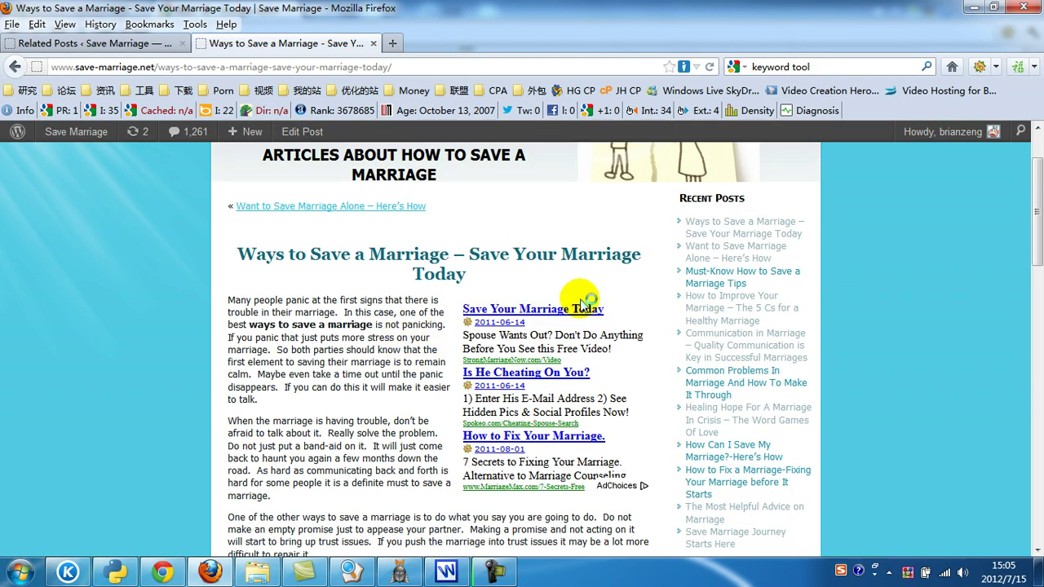
{"action": "scroll", "coordinate": [358, 343], "scroll_direction": "down", "scroll_amount": 2}
{"action": "scroll", "coordinate": [436, 239], "scroll_direction": "down", "scroll_amount": 2}
{"action": "scroll", "coordinate": [489, 292], "scroll_direction": "up", "scroll_amount": 2}
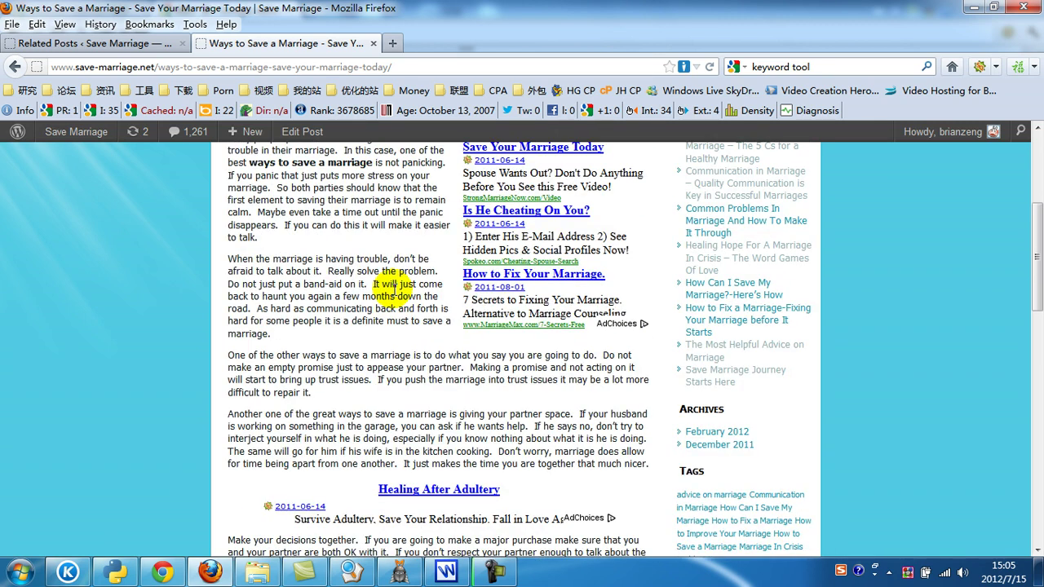
{"action": "scroll", "coordinate": [392, 302], "scroll_direction": "up", "scroll_amount": 1}
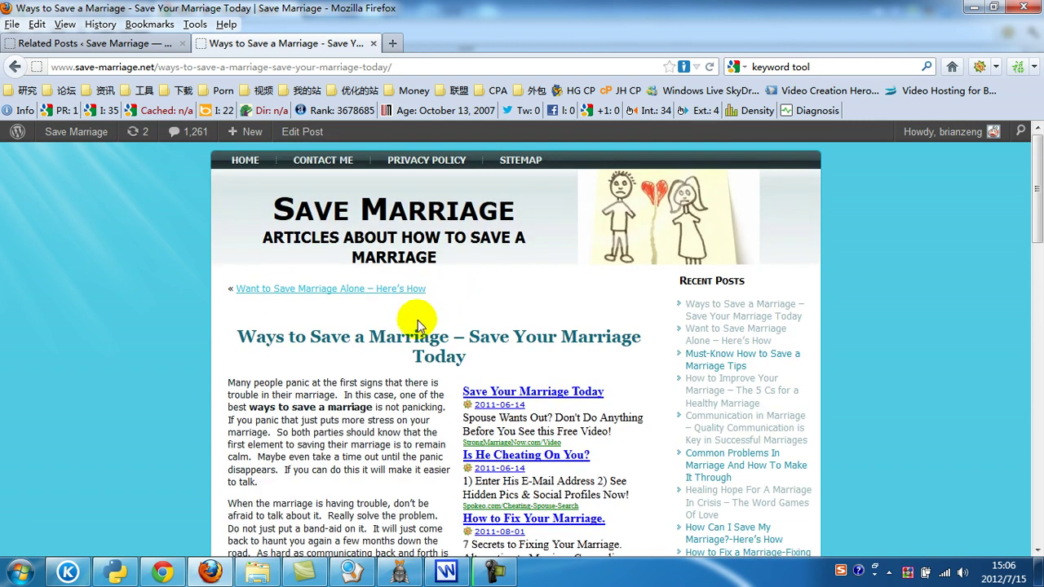
{"action": "scroll", "coordinate": [428, 316], "scroll_direction": "down", "scroll_amount": 5}
{"action": "scroll", "coordinate": [490, 322], "scroll_direction": "down", "scroll_amount": 3}
{"action": "scroll", "coordinate": [380, 204], "scroll_direction": "up", "scroll_amount": 4}
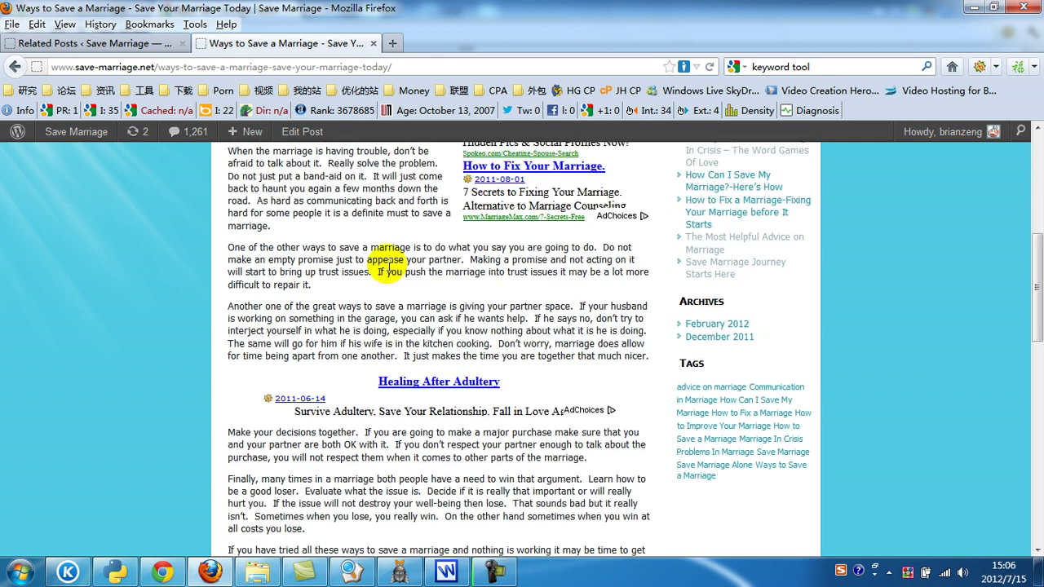
{"action": "scroll", "coordinate": [385, 306], "scroll_direction": "up", "scroll_amount": 3}
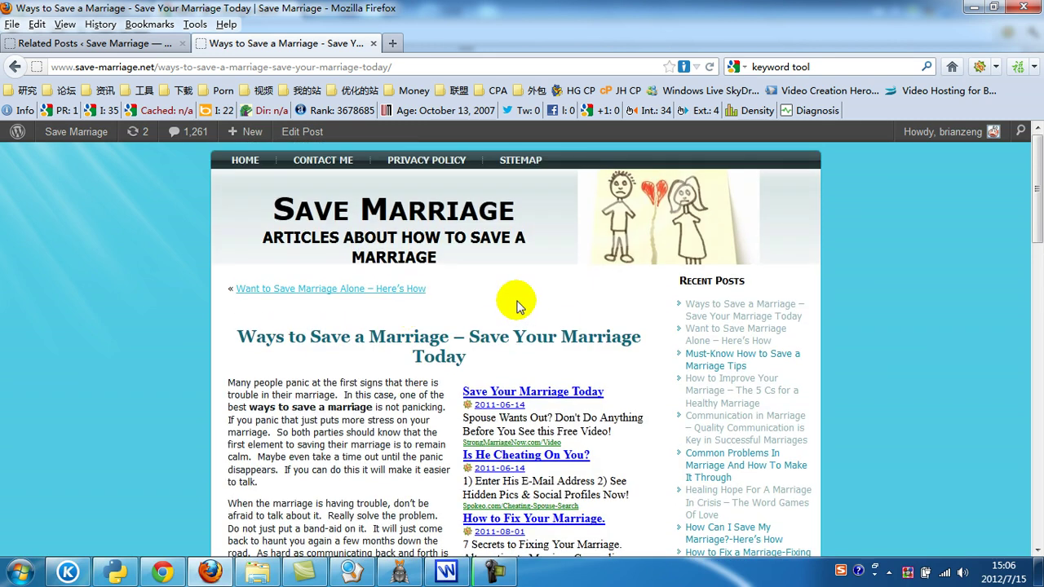
Step: Review the article from its title and opening ad down to the ad block above the More Articles section
{"action": "scroll", "coordinate": [407, 328], "scroll_direction": "down", "scroll_amount": 1}
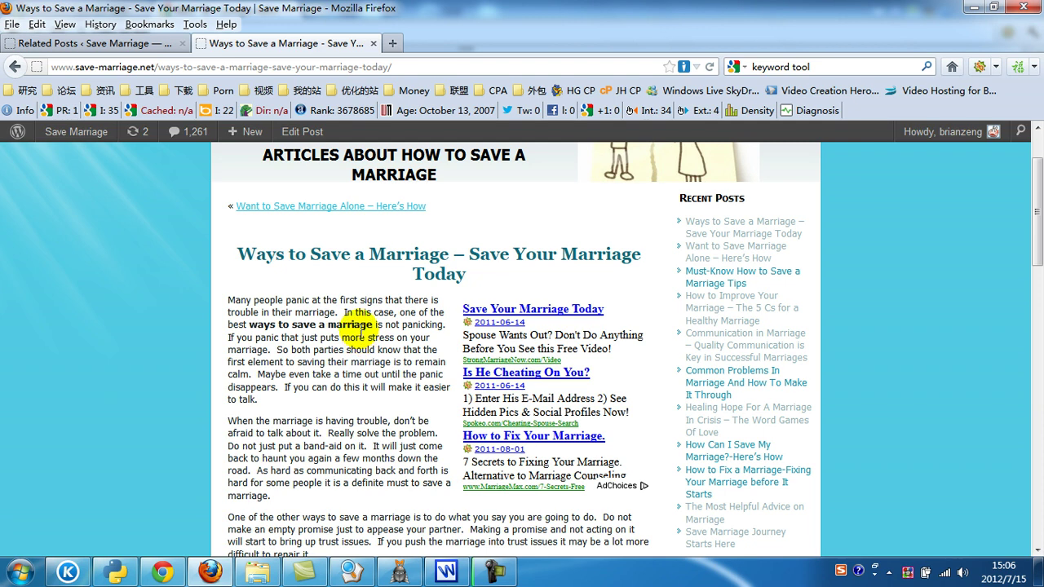
{"action": "scroll", "coordinate": [530, 274], "scroll_direction": "up", "scroll_amount": 1}
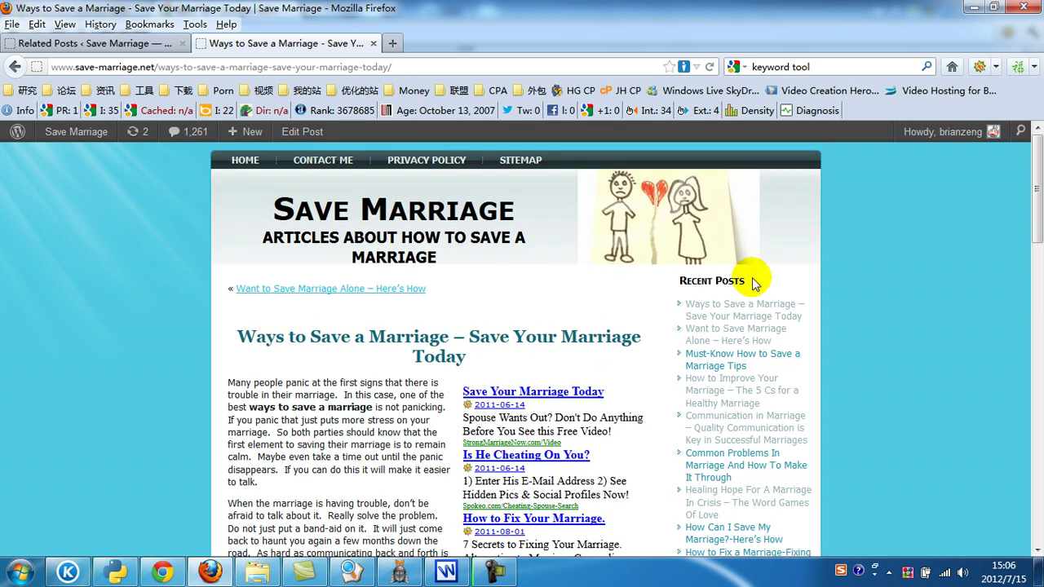
{"action": "scroll", "coordinate": [204, 305], "scroll_direction": "down", "scroll_amount": 2}
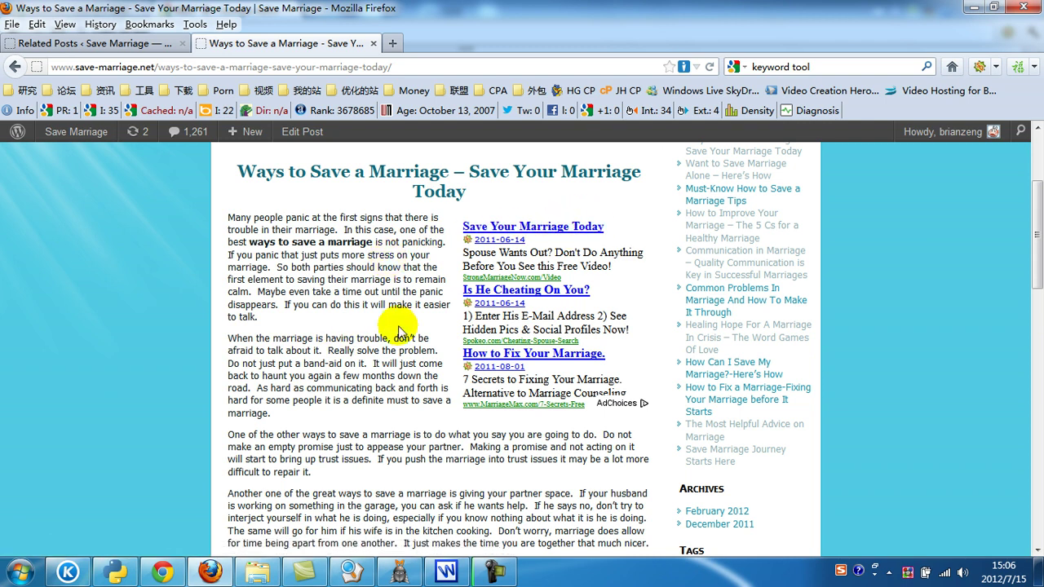
{"action": "scroll", "coordinate": [407, 368], "scroll_direction": "down", "scroll_amount": 3}
{"action": "scroll", "coordinate": [598, 359], "scroll_direction": "down", "scroll_amount": 10}
{"action": "scroll", "coordinate": [594, 389], "scroll_direction": "up", "scroll_amount": 20}
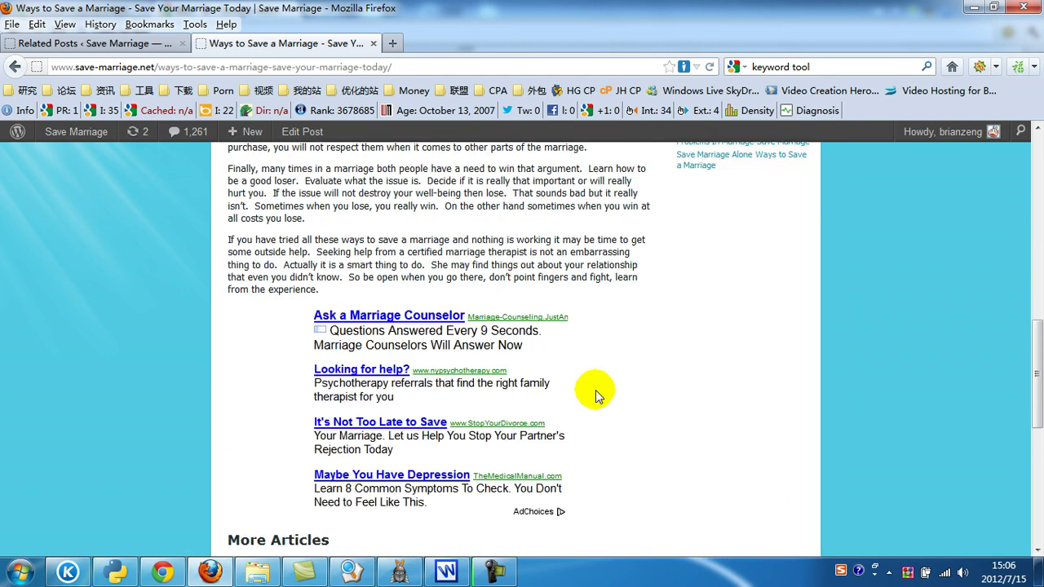
Step: Switch to AdSense in Chrome, try to save the ad unit and get its code, and cancel the edit
{"action": "left_click", "coordinate": [163, 571]}
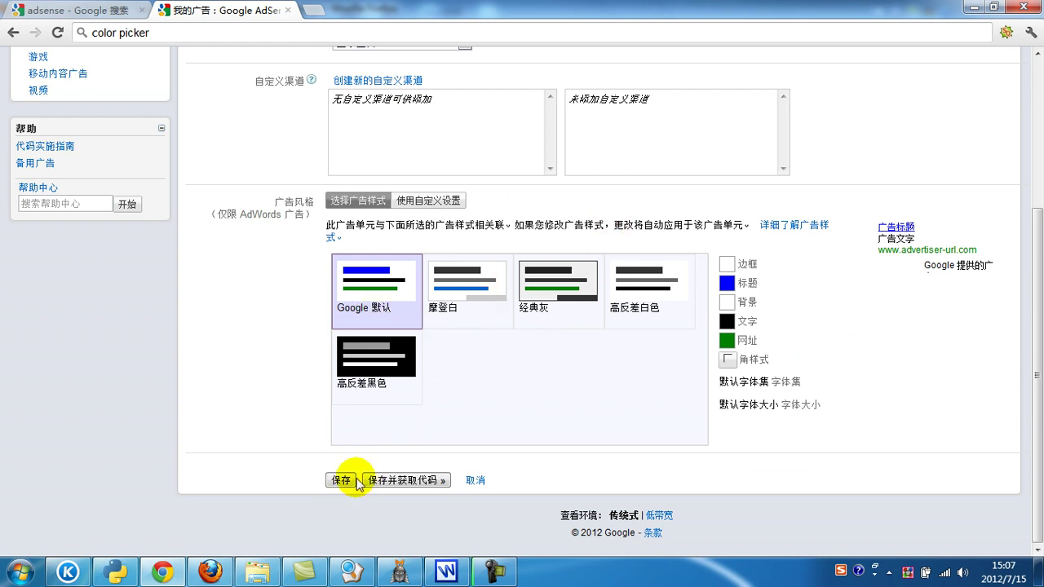
{"action": "left_click", "coordinate": [392, 480]}
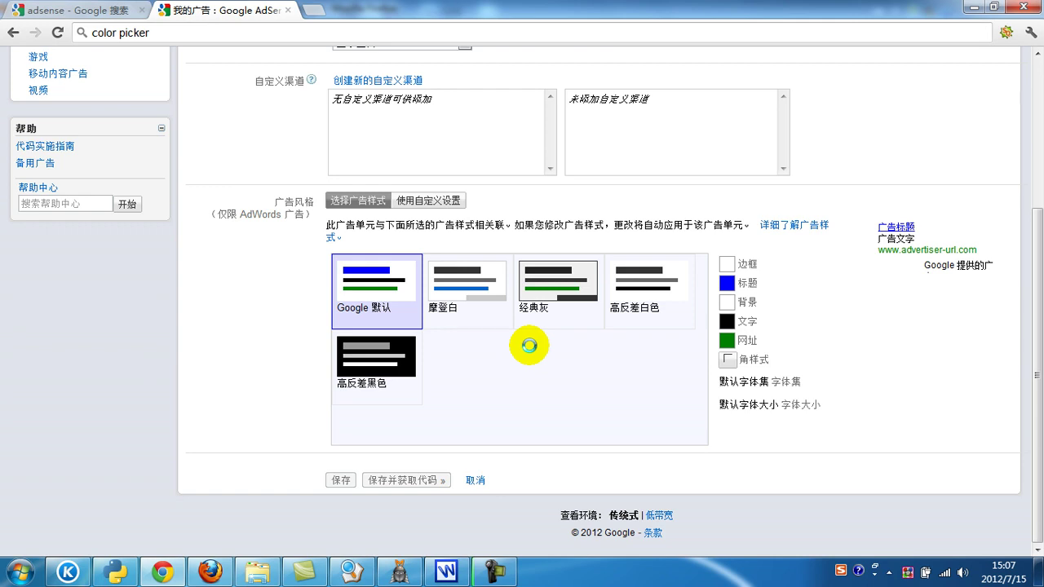
{"action": "left_click", "coordinate": [476, 481]}
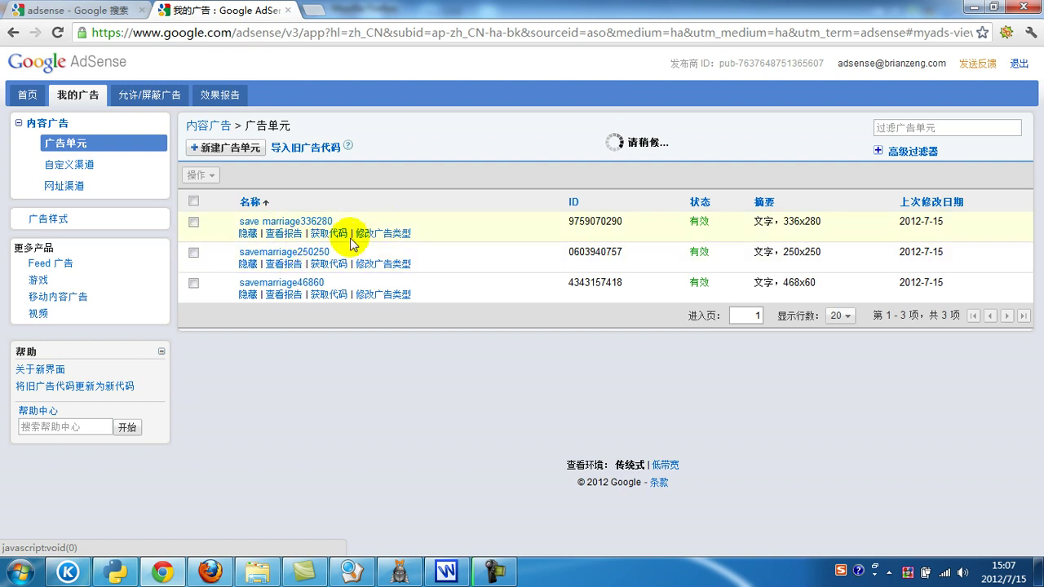
Step: Request the ad code of the save marriage336280 unit, check the article's opening ad in Firefox, and close the code window in Chrome
{"action": "left_click", "coordinate": [323, 235]}
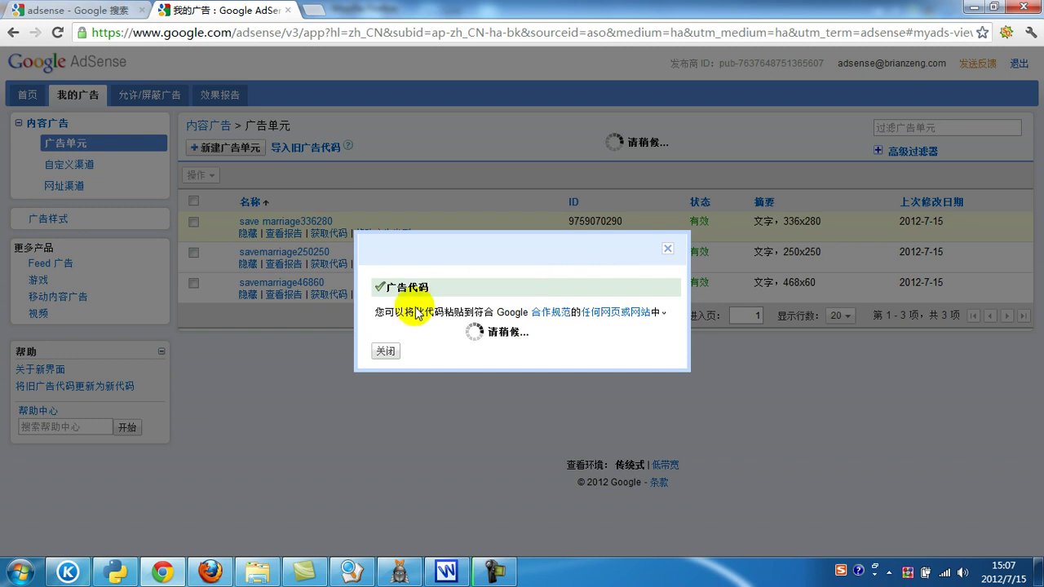
{"action": "left_click", "coordinate": [211, 571]}
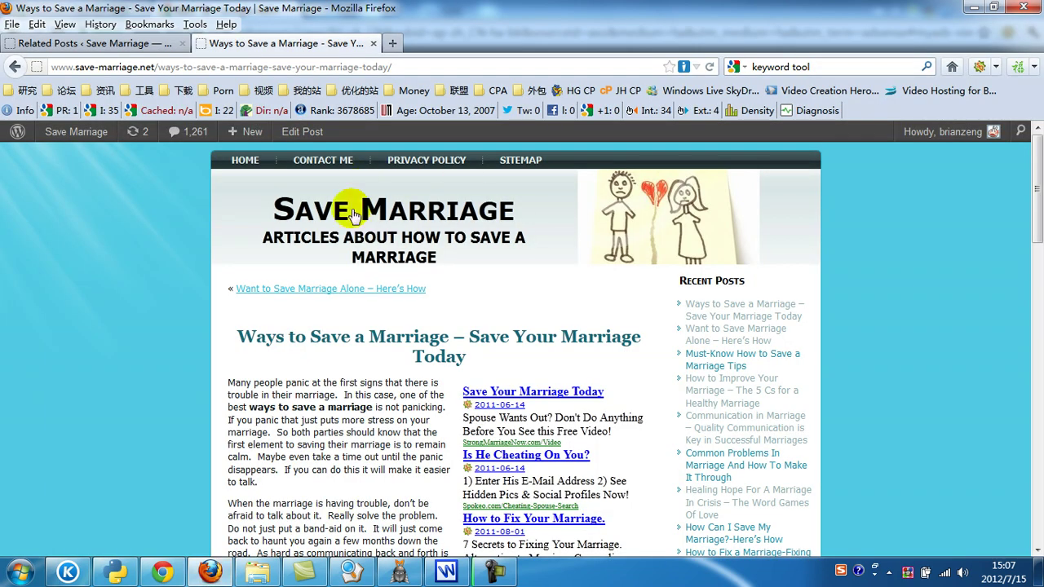
{"action": "scroll", "coordinate": [106, 310], "scroll_direction": "down", "scroll_amount": 4}
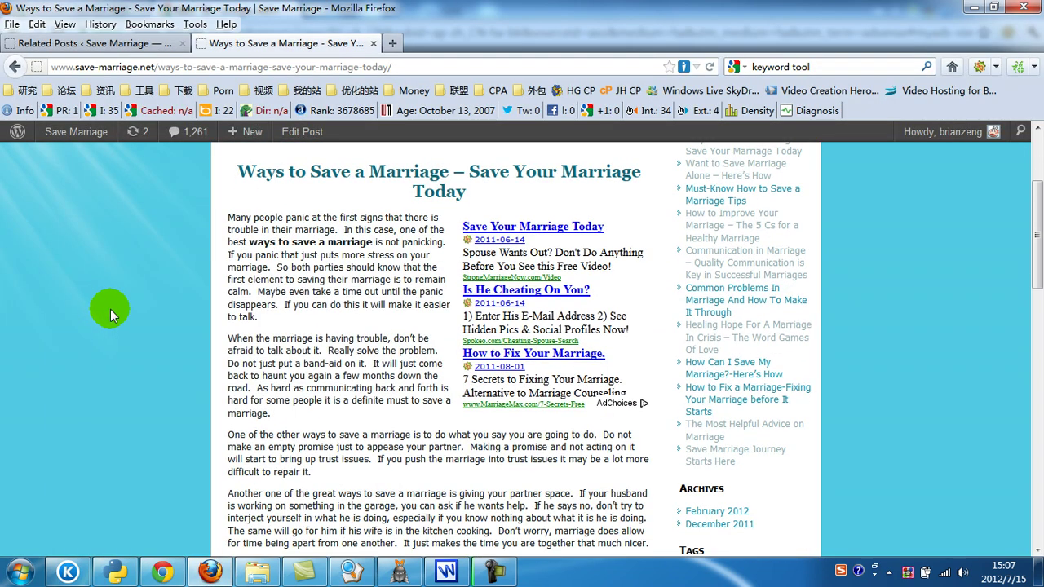
{"action": "left_click", "coordinate": [178, 569]}
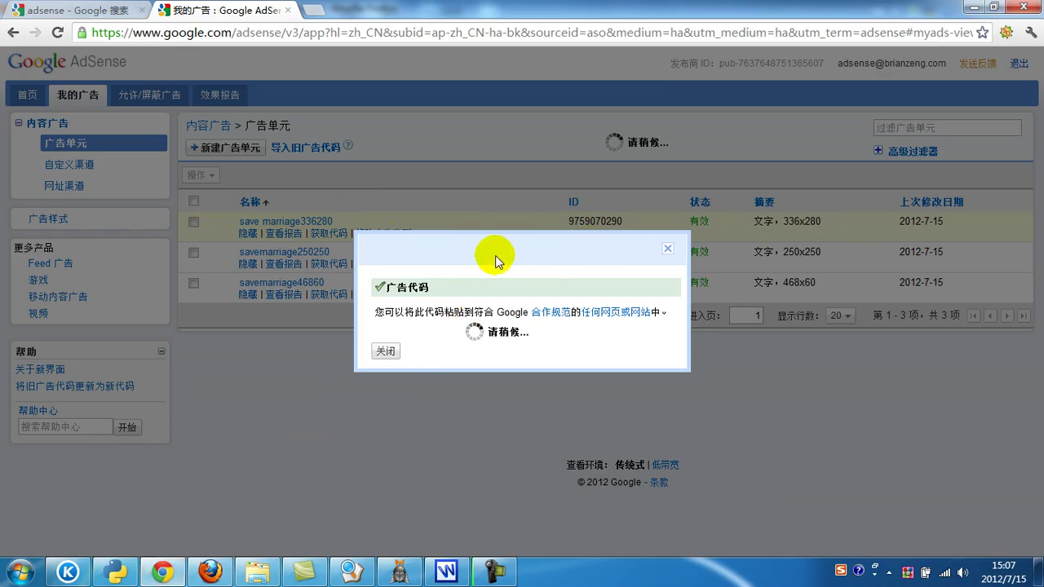
{"action": "left_click", "coordinate": [383, 351]}
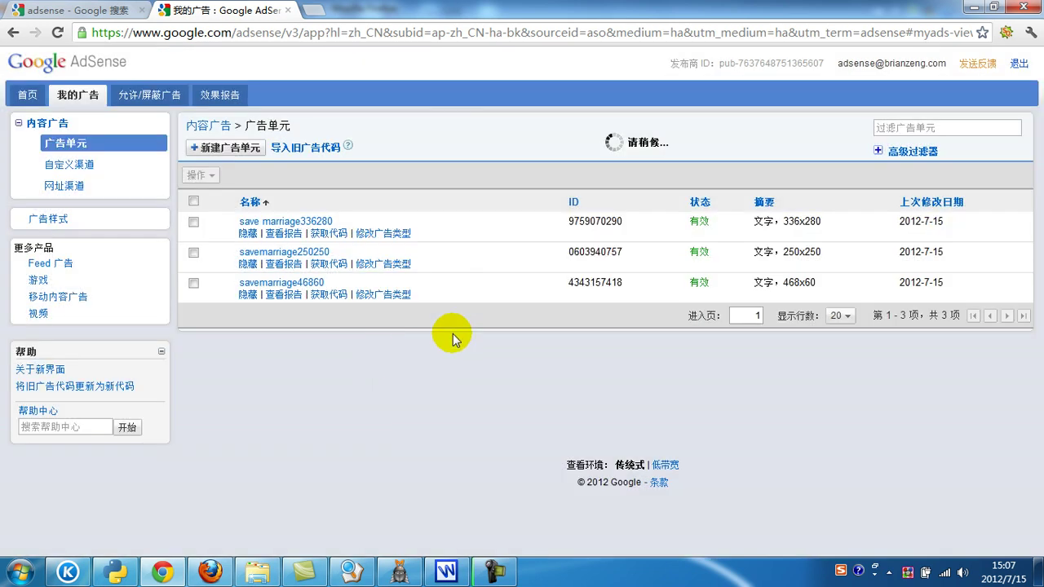
Step: Request the ad code of the savemarriage46860 unit and review the opening, middle and end ad blocks of the article in Firefox
{"action": "left_click", "coordinate": [326, 294]}
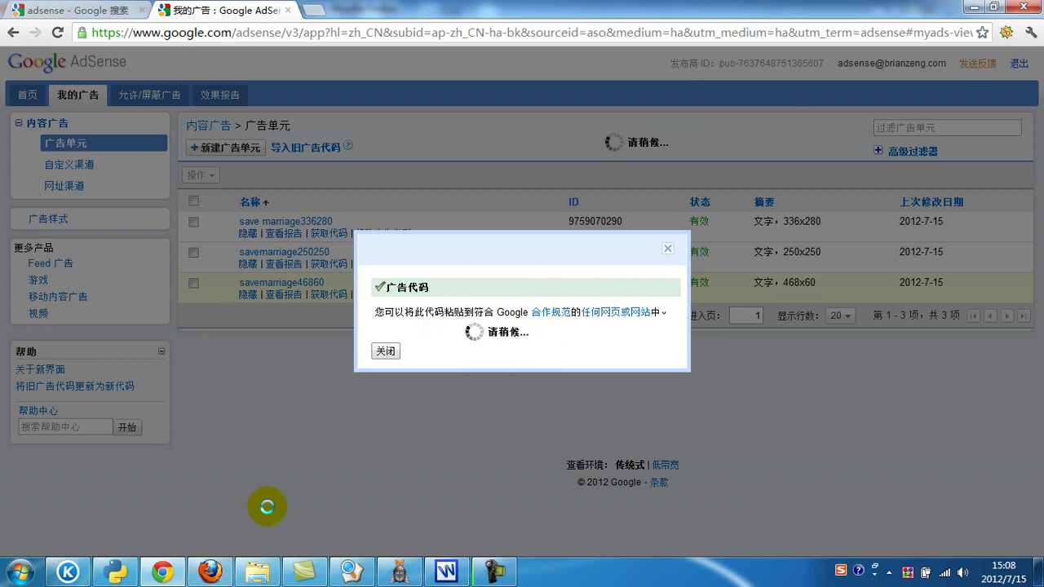
{"action": "left_click", "coordinate": [211, 573]}
{"action": "scroll", "coordinate": [461, 219], "scroll_direction": "down", "scroll_amount": 1}
{"action": "scroll", "coordinate": [460, 214], "scroll_direction": "up", "scroll_amount": 2}
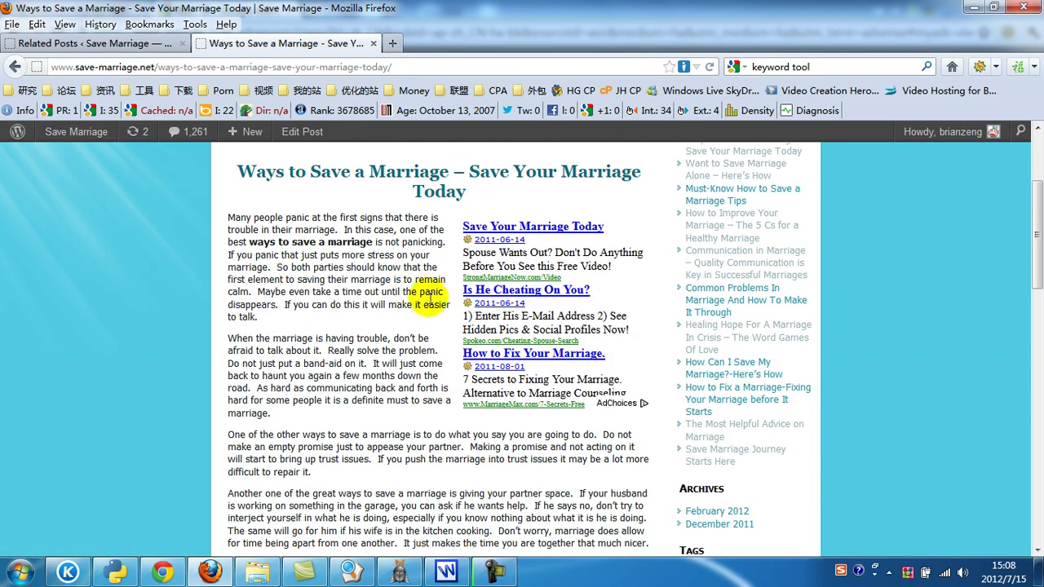
{"action": "scroll", "coordinate": [420, 298], "scroll_direction": "down", "scroll_amount": 5}
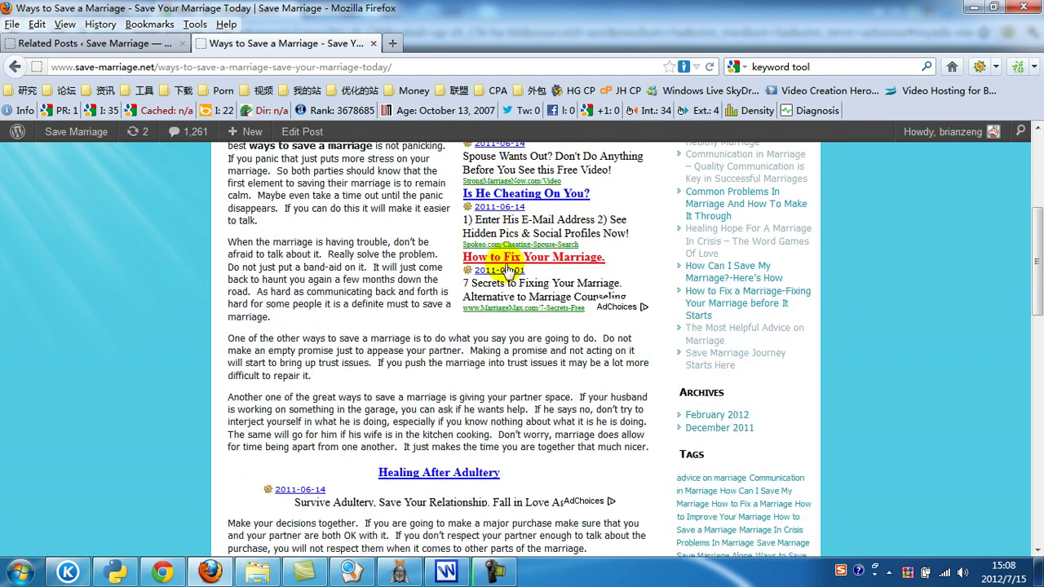
{"action": "scroll", "coordinate": [432, 306], "scroll_direction": "down", "scroll_amount": 5}
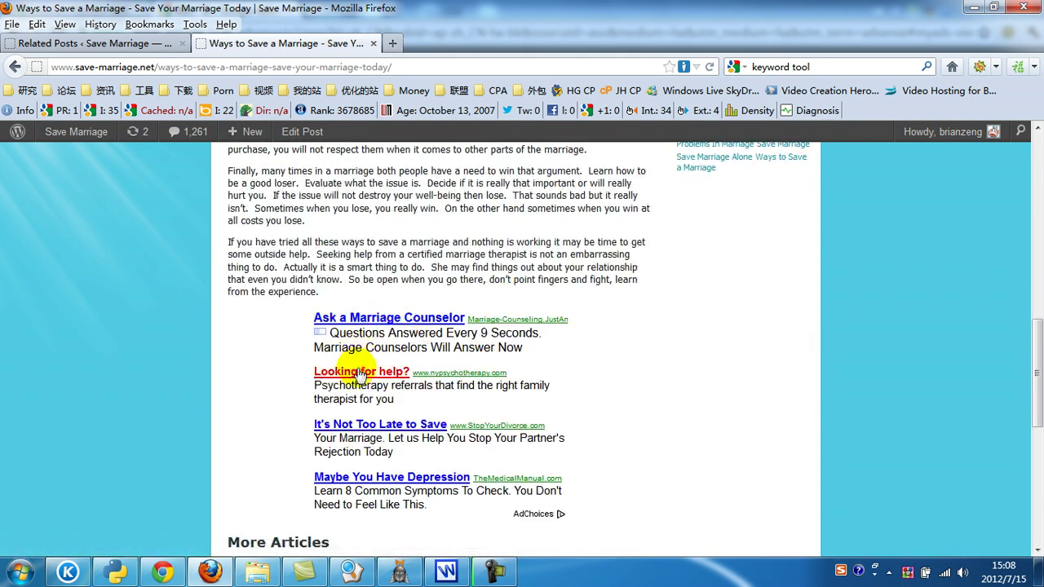
{"action": "scroll", "coordinate": [489, 298], "scroll_direction": "down", "scroll_amount": 5}
{"action": "scroll", "coordinate": [384, 377], "scroll_direction": "up", "scroll_amount": 15}
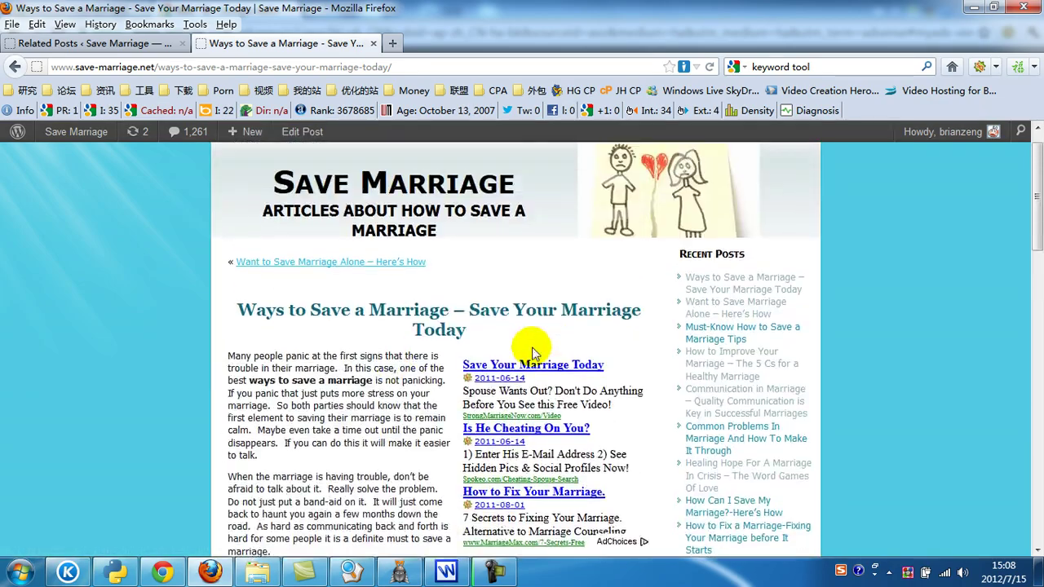
{"action": "scroll", "coordinate": [492, 348], "scroll_direction": "down", "scroll_amount": 6}
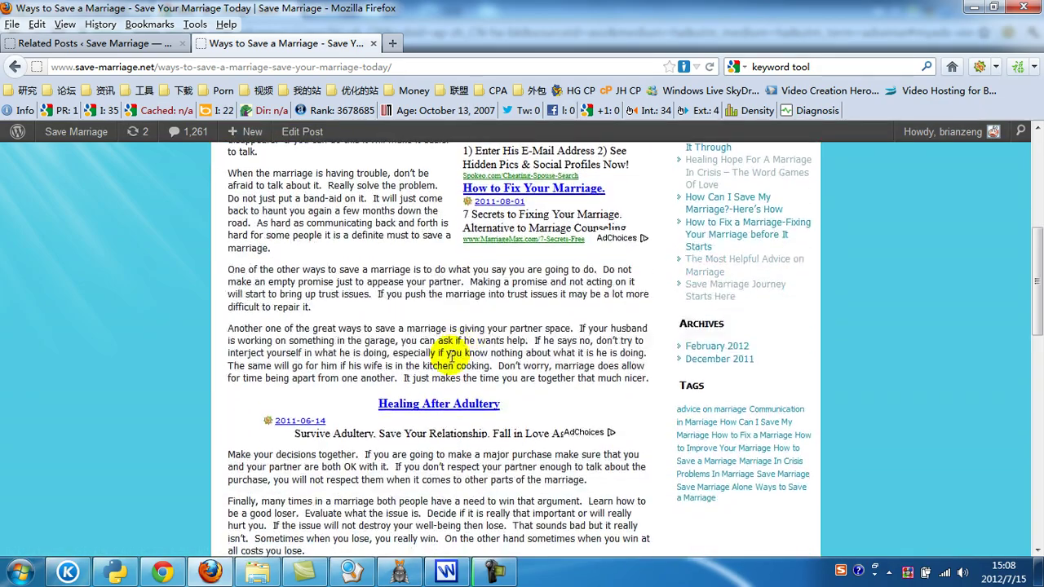
{"action": "scroll", "coordinate": [489, 310], "scroll_direction": "down", "scroll_amount": 2}
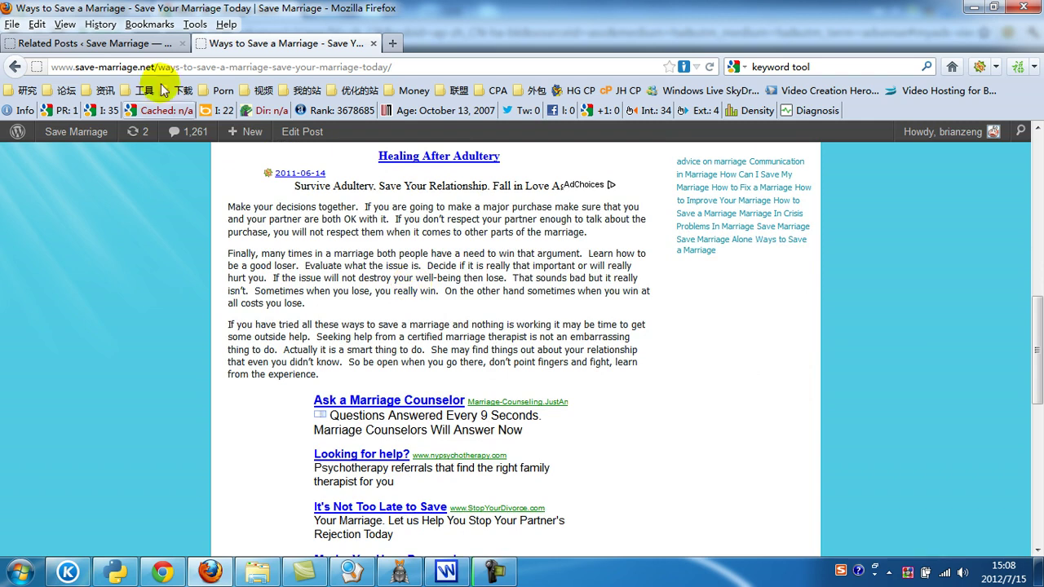
Step: Open the WordPress admin's installed plugins list and locate the Quick Adsense plugin and the option for adding new plugins
{"action": "left_click", "coordinate": [119, 47]}
{"action": "scroll", "coordinate": [611, 272], "scroll_direction": "up", "scroll_amount": 4}
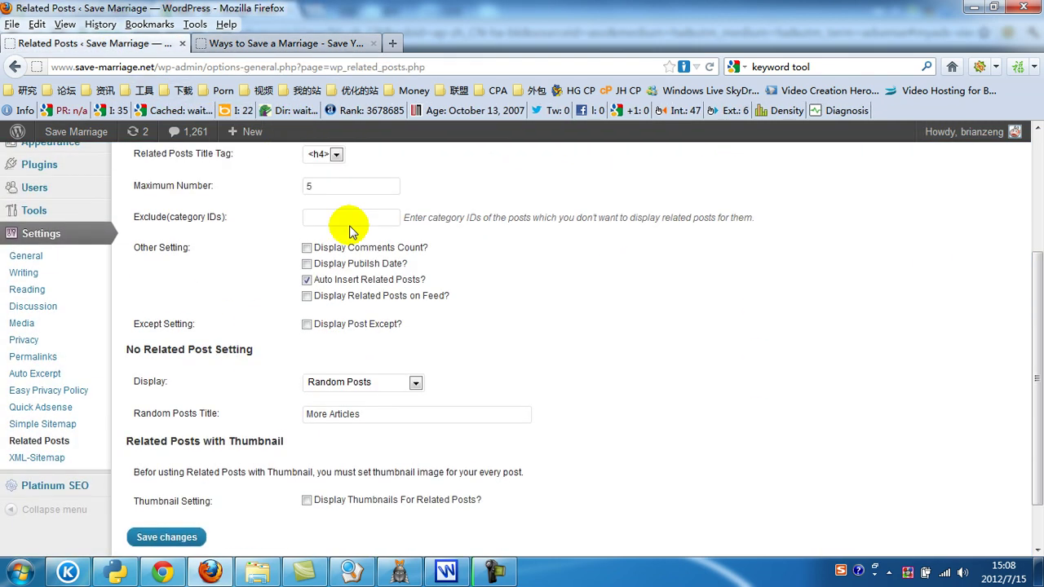
{"action": "scroll", "coordinate": [229, 259], "scroll_direction": "up", "scroll_amount": 1}
{"action": "mouse_move", "coordinate": [45, 345]}
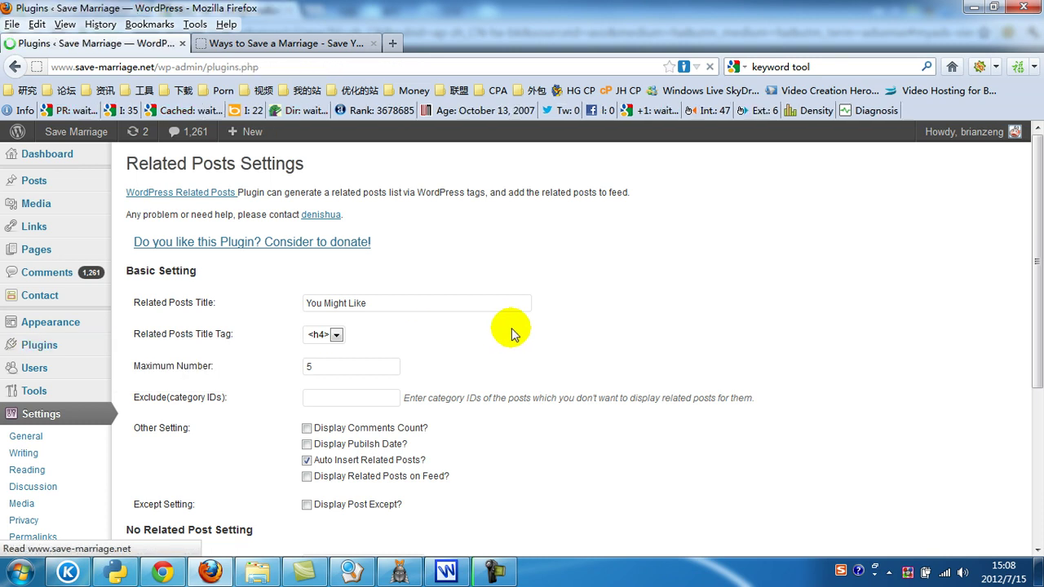
{"action": "scroll", "coordinate": [232, 387], "scroll_direction": "down", "scroll_amount": 1}
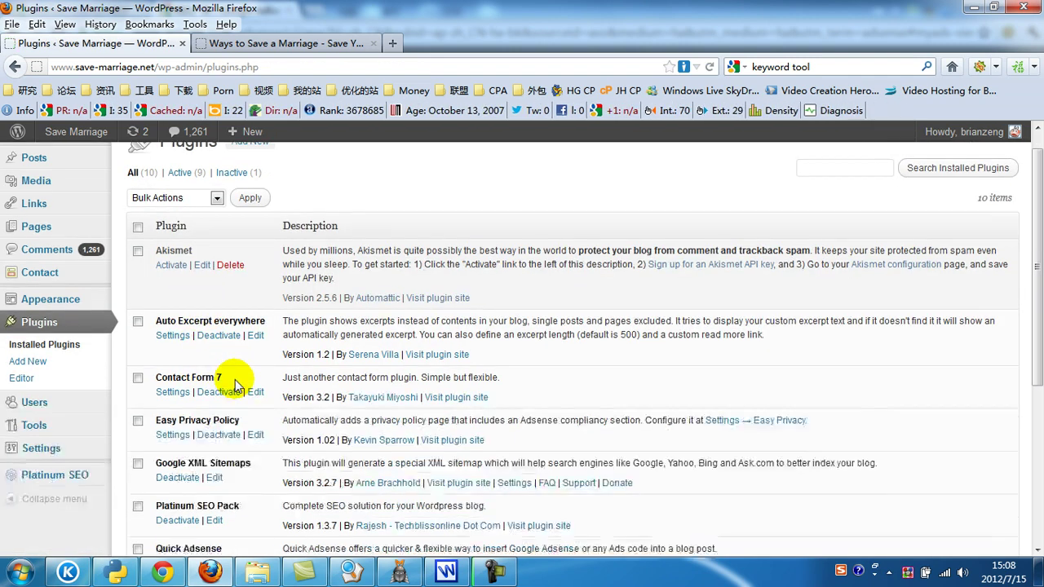
{"action": "scroll", "coordinate": [238, 381], "scroll_direction": "down", "scroll_amount": 3}
{"action": "scroll", "coordinate": [234, 382], "scroll_direction": "down", "scroll_amount": 2}
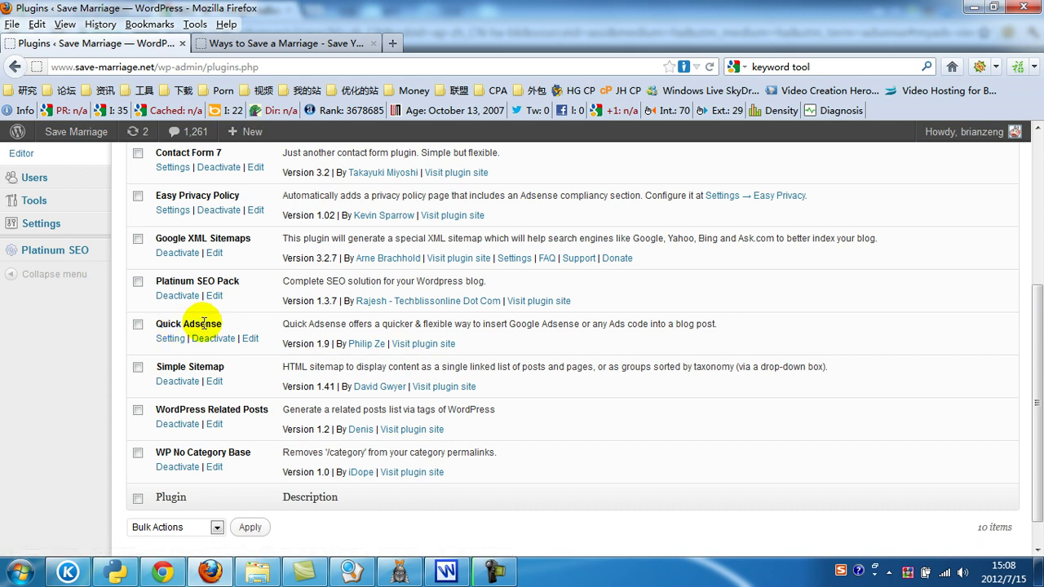
{"action": "left_click_drag", "start_coordinate": [232, 325], "coordinate": [140, 327]}
{"action": "left_click", "coordinate": [168, 310]}
{"action": "scroll", "coordinate": [245, 285], "scroll_direction": "up", "scroll_amount": 5}
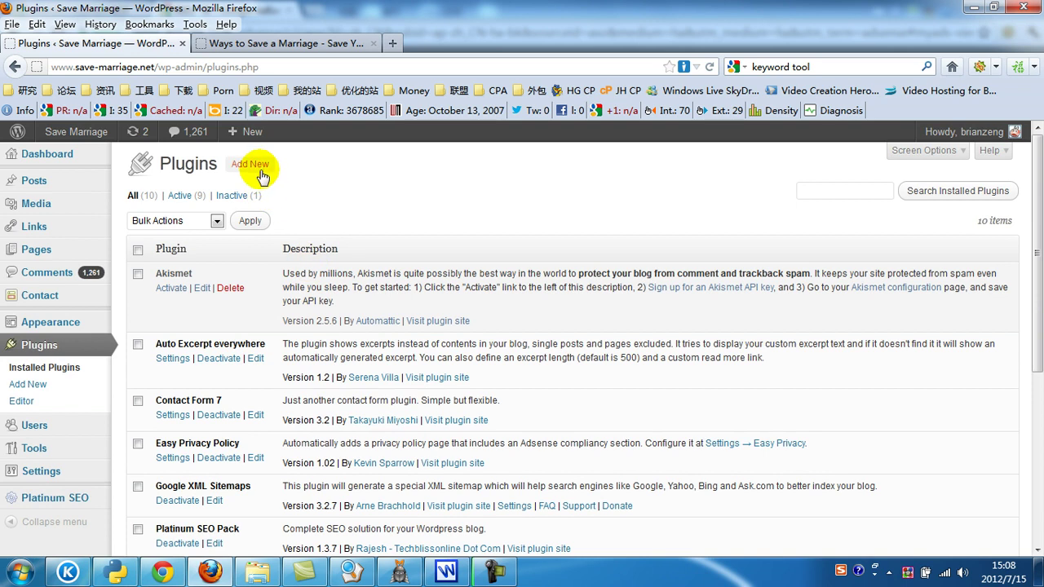
{"action": "scroll", "coordinate": [234, 456], "scroll_direction": "down", "scroll_amount": 4}
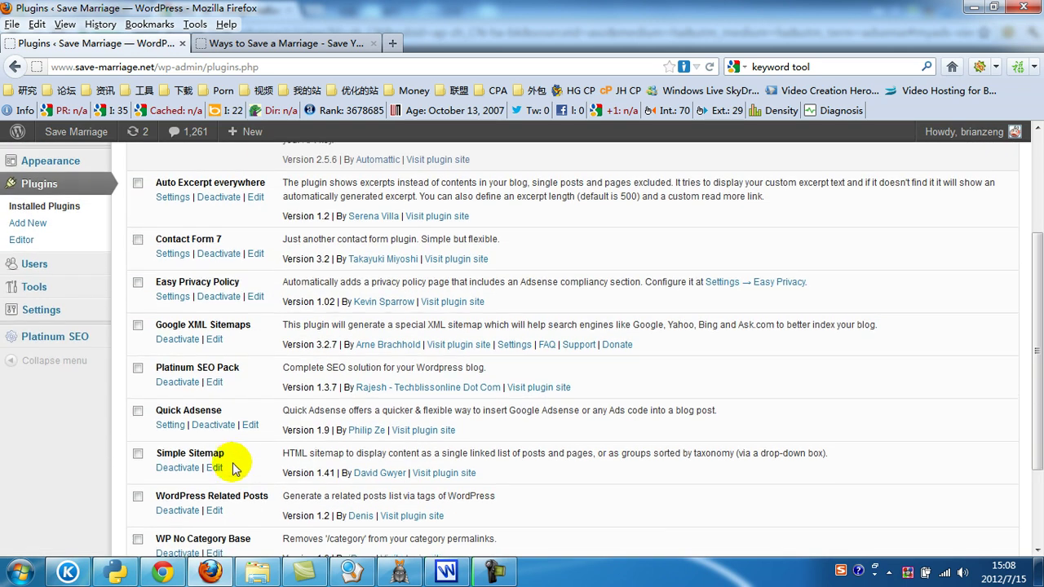
{"action": "scroll", "coordinate": [232, 472], "scroll_direction": "up", "scroll_amount": 4}
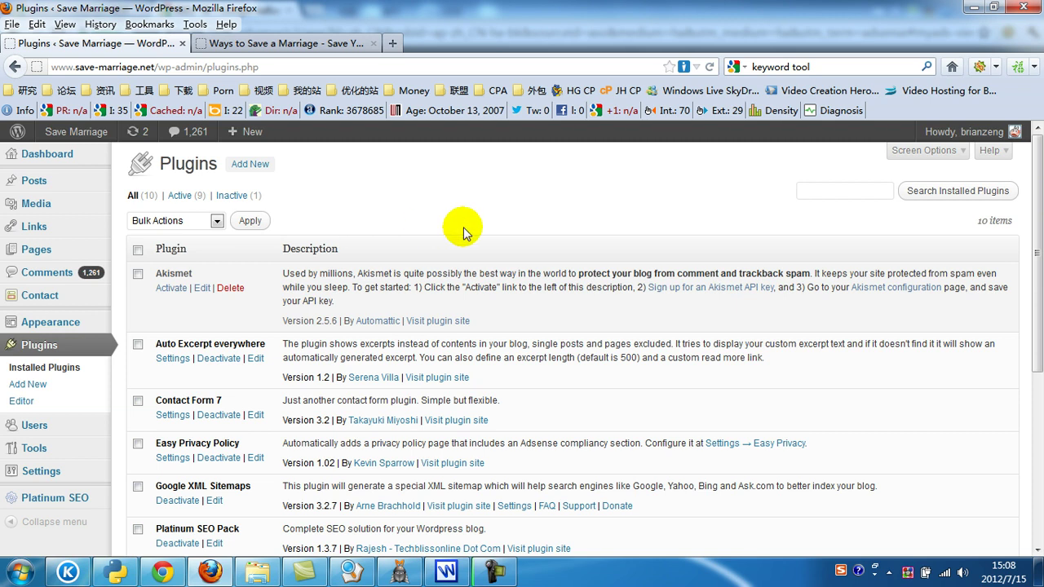
Step: Open the Quick Adsense settings page and look through all of its options
{"action": "scroll", "coordinate": [41, 379], "scroll_direction": "down", "scroll_amount": 2}
{"action": "mouse_move", "coordinate": [36, 398]}
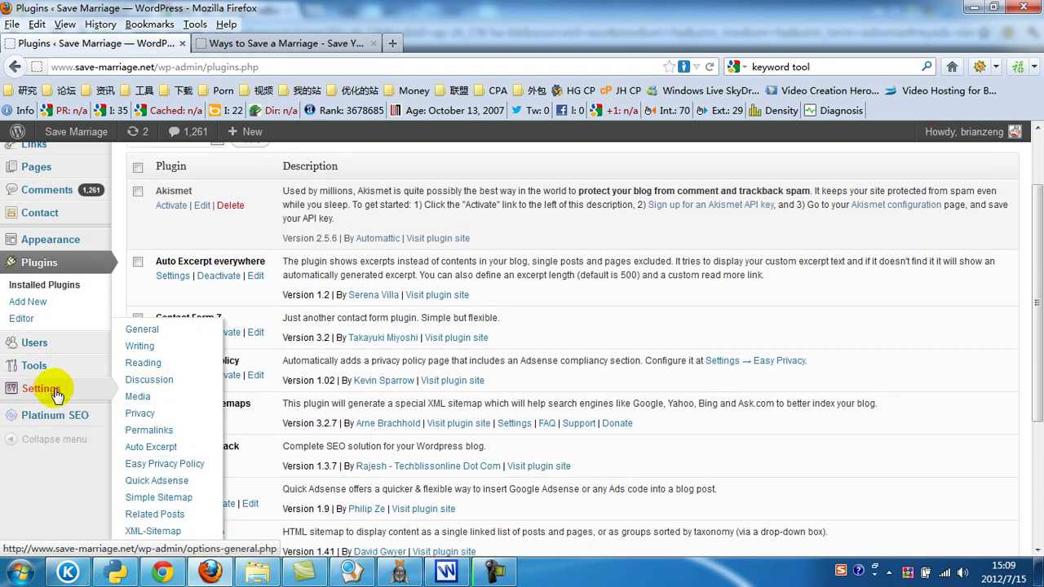
{"action": "left_click", "coordinate": [156, 481]}
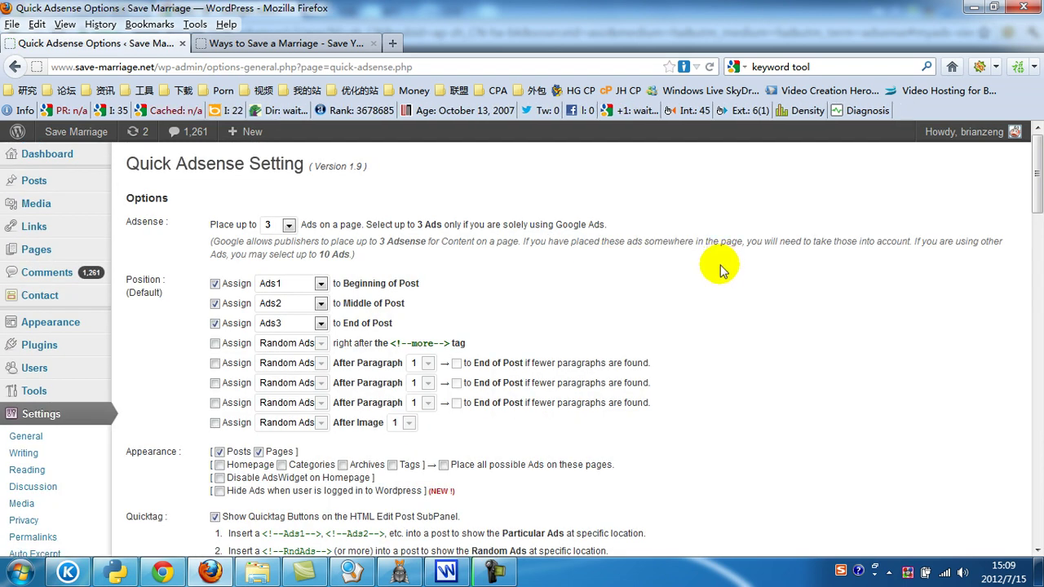
{"action": "scroll", "coordinate": [721, 268], "scroll_direction": "down", "scroll_amount": 6}
{"action": "scroll", "coordinate": [718, 282], "scroll_direction": "down", "scroll_amount": 10}
{"action": "scroll", "coordinate": [710, 294], "scroll_direction": "up", "scroll_amount": 11}
{"action": "scroll", "coordinate": [710, 298], "scroll_direction": "up", "scroll_amount": 6}
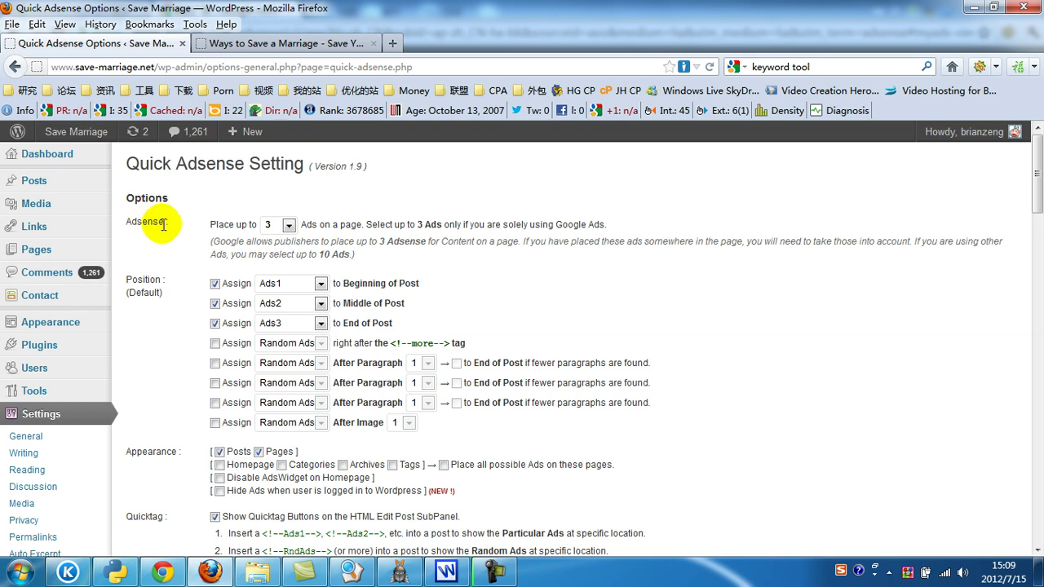
Step: Check the available choices for the maximum number of AdSense ads placed on a page in the Quick Adsense options
{"action": "left_click", "coordinate": [287, 228]}
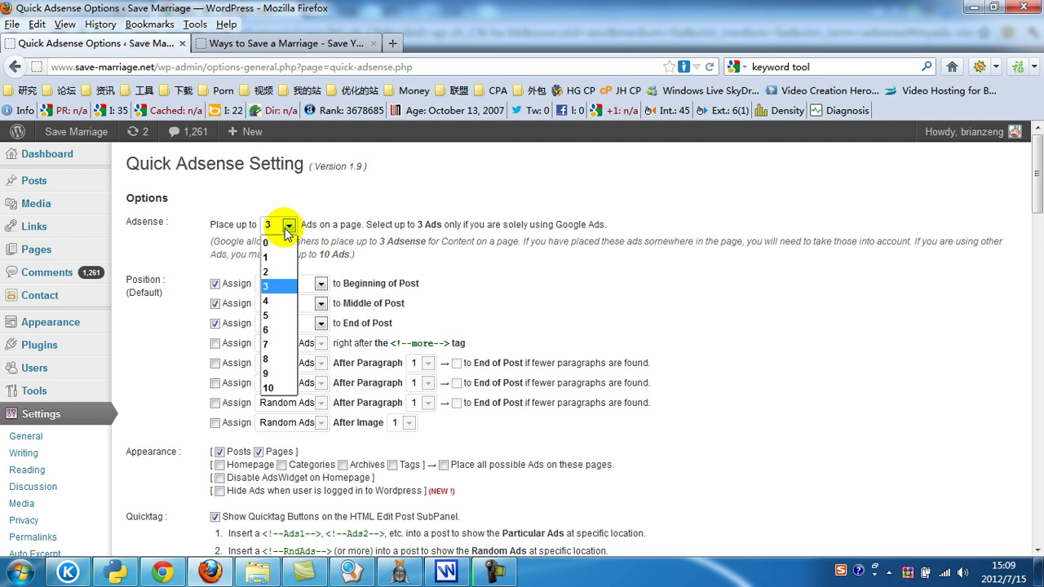
{"action": "left_click", "coordinate": [287, 231]}
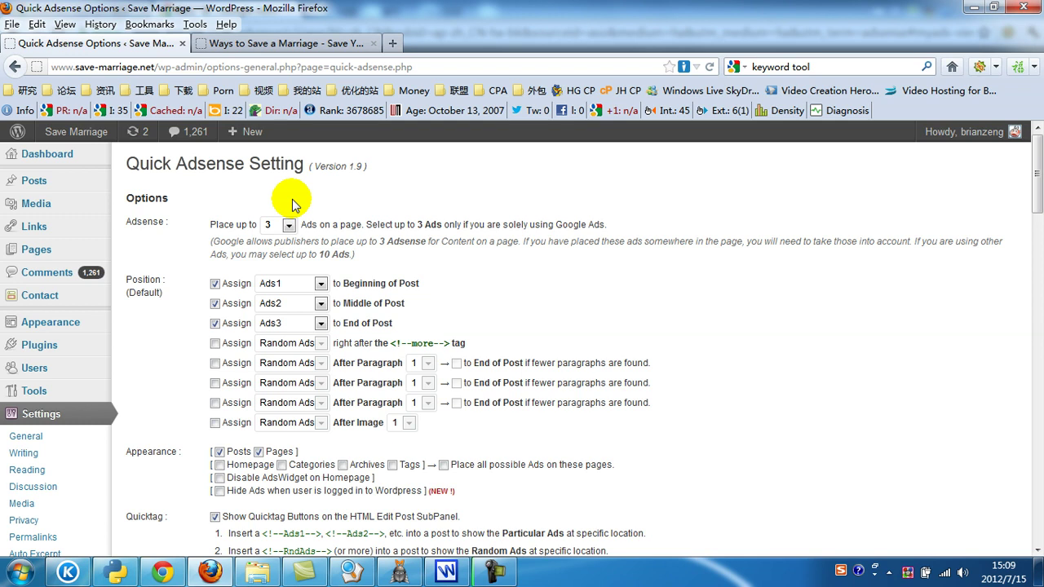
{"action": "triple_click", "coordinate": [149, 221]}
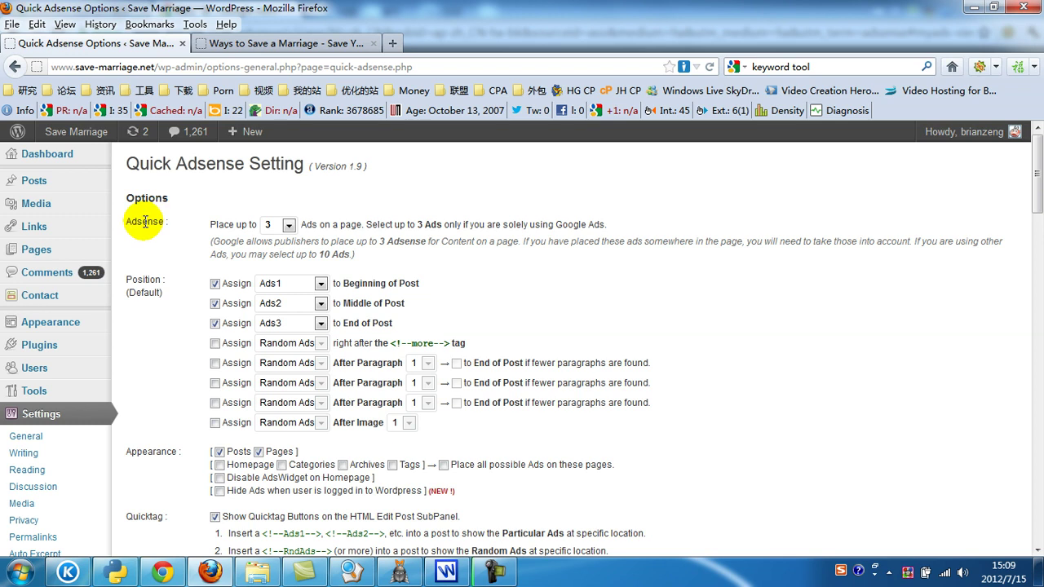
{"action": "left_click", "coordinate": [191, 221]}
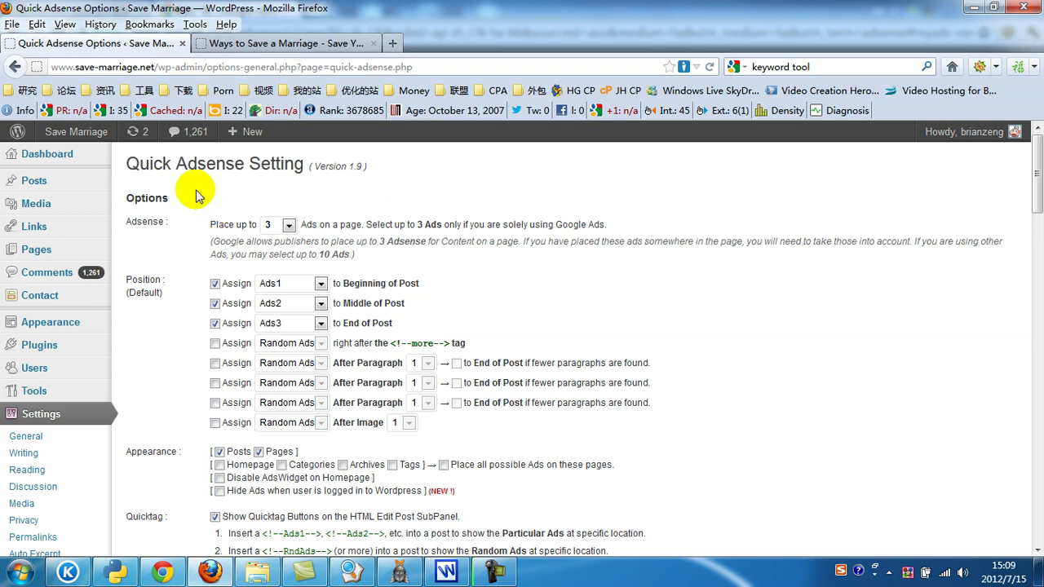
{"action": "double_click", "coordinate": [140, 218]}
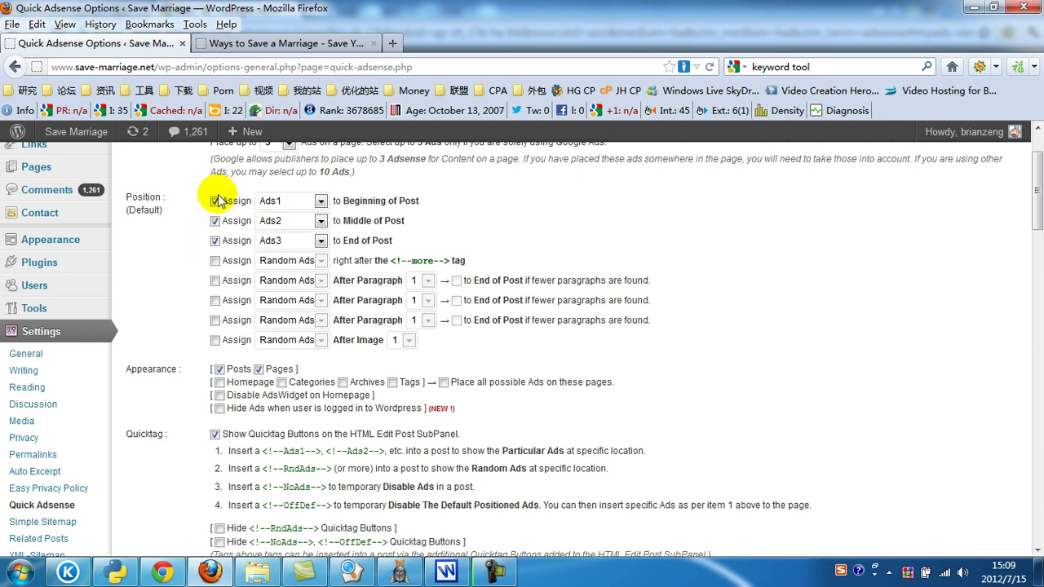
Step: Glance at the article's ads and inspect the ad choices assigned to the beginning, middle and end of post
{"action": "left_click", "coordinate": [234, 44]}
{"action": "scroll", "coordinate": [490, 278], "scroll_direction": "up", "scroll_amount": 2}
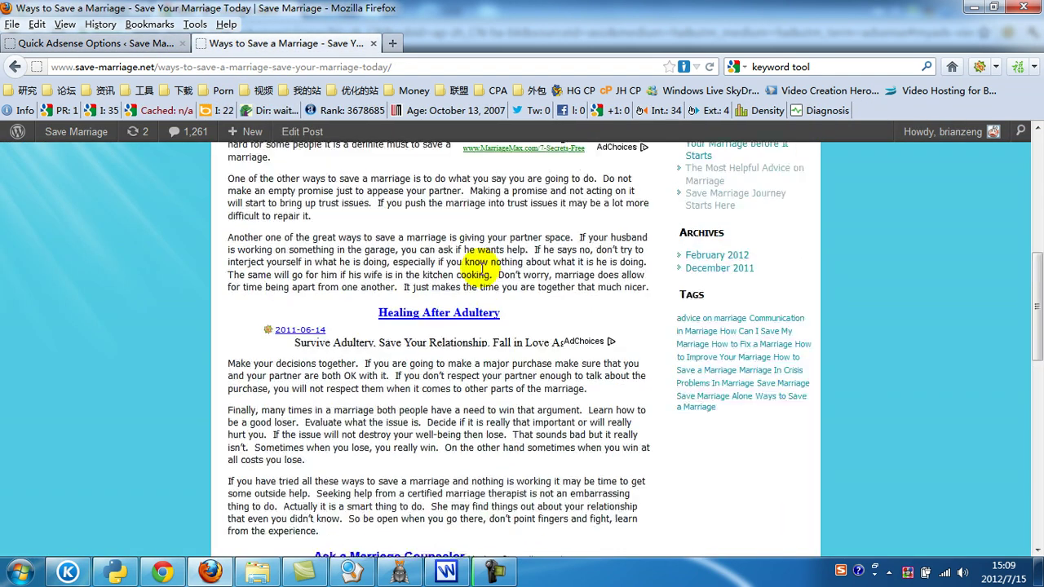
{"action": "left_click", "coordinate": [147, 44]}
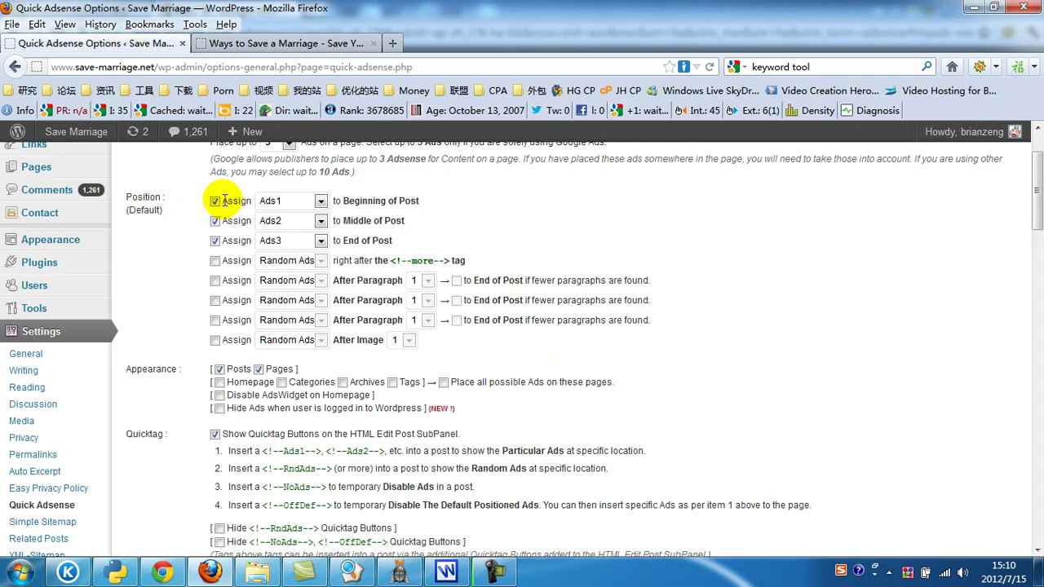
{"action": "left_click", "coordinate": [320, 202]}
{"action": "left_click", "coordinate": [320, 202]}
{"action": "left_click", "coordinate": [319, 222]}
{"action": "left_click", "coordinate": [318, 221]}
{"action": "left_click", "coordinate": [320, 241]}
{"action": "left_click", "coordinate": [318, 242]}
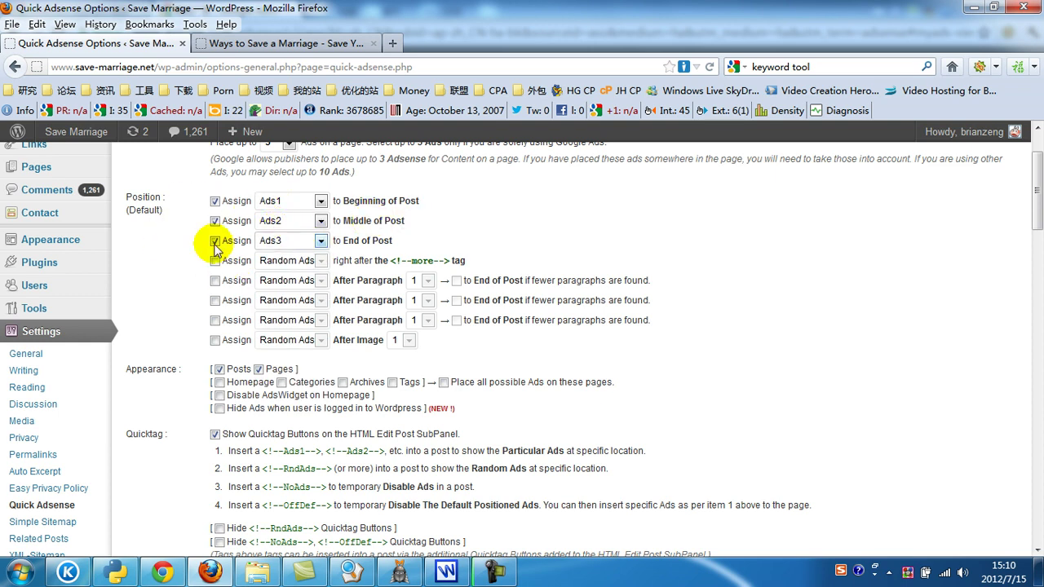
Step: Examine the Ads1, Ads2 and Ads3 code boxes for the post body and match them with their default position assignments
{"action": "scroll", "coordinate": [171, 278], "scroll_direction": "down", "scroll_amount": 10}
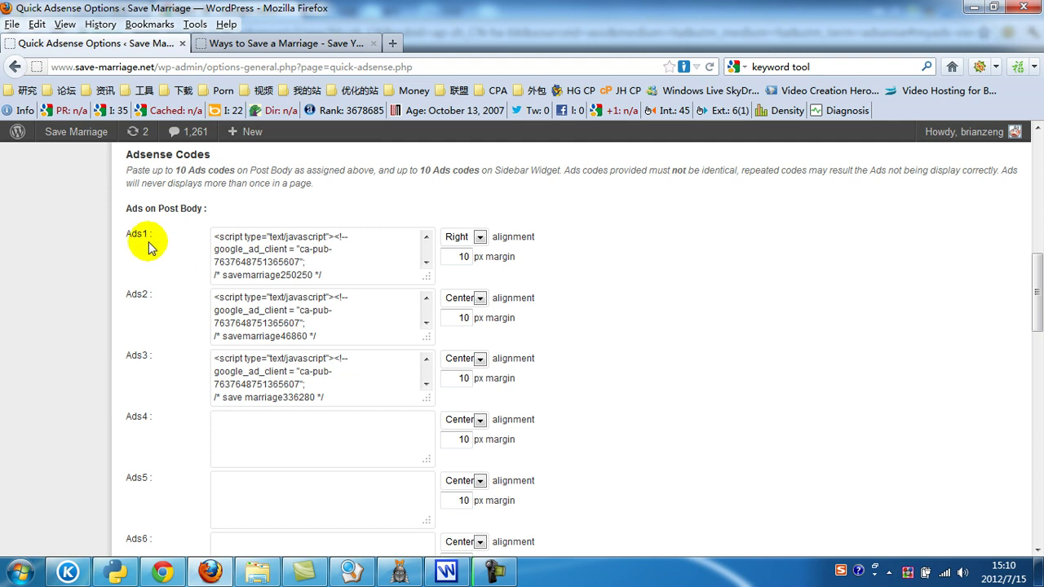
{"action": "left_click", "coordinate": [333, 310]}
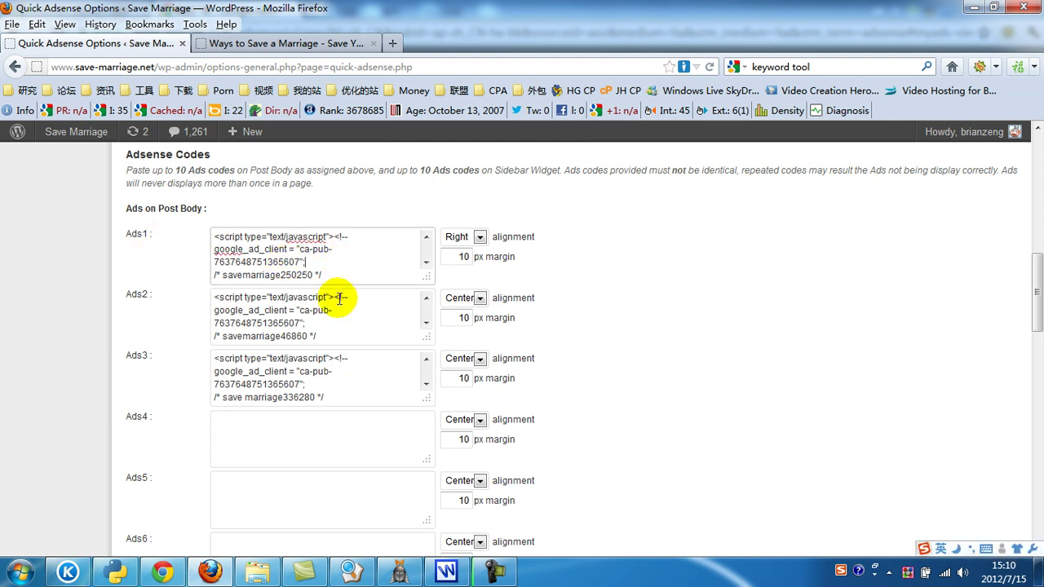
{"action": "left_click", "coordinate": [351, 386]}
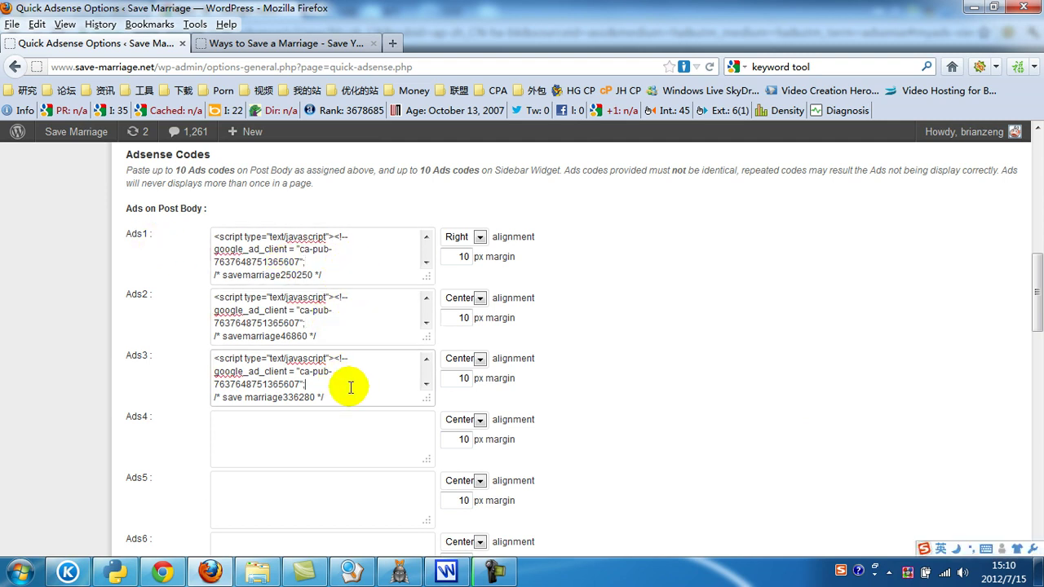
{"action": "scroll", "coordinate": [249, 315], "scroll_direction": "up", "scroll_amount": 10}
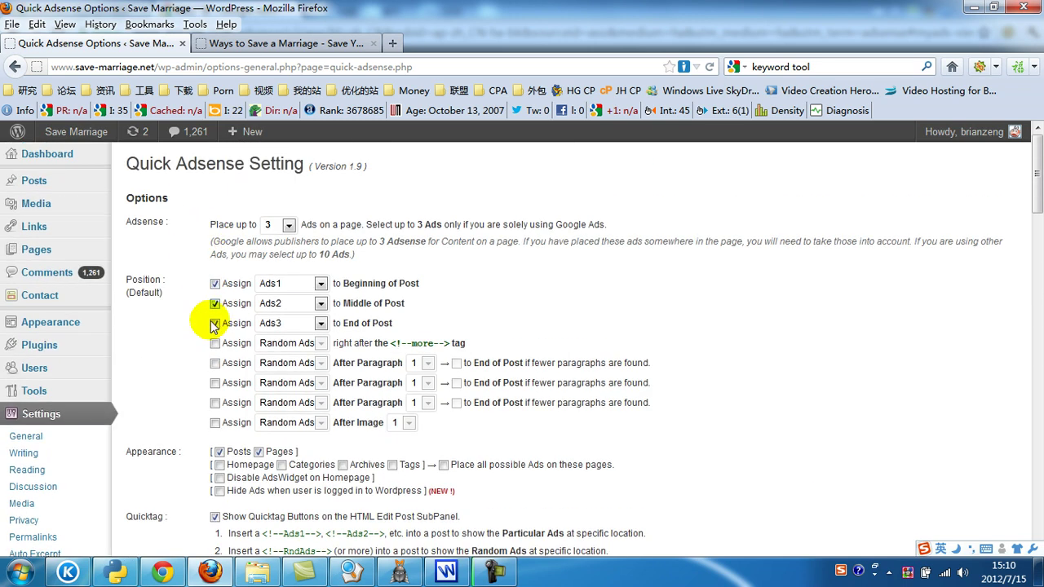
{"action": "scroll", "coordinate": [180, 343], "scroll_direction": "down", "scroll_amount": 10}
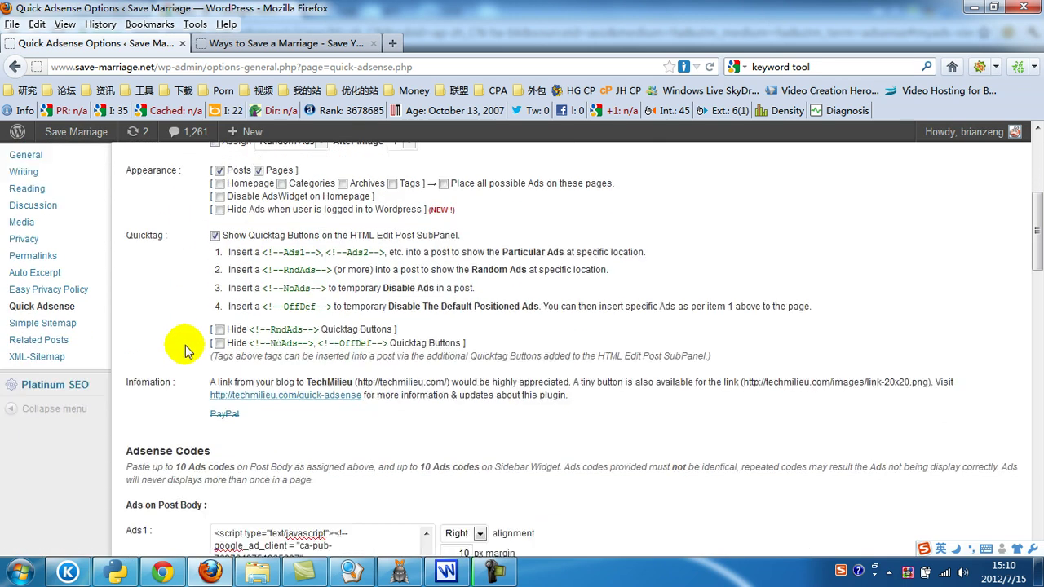
{"action": "scroll", "coordinate": [269, 425], "scroll_direction": "up", "scroll_amount": 10}
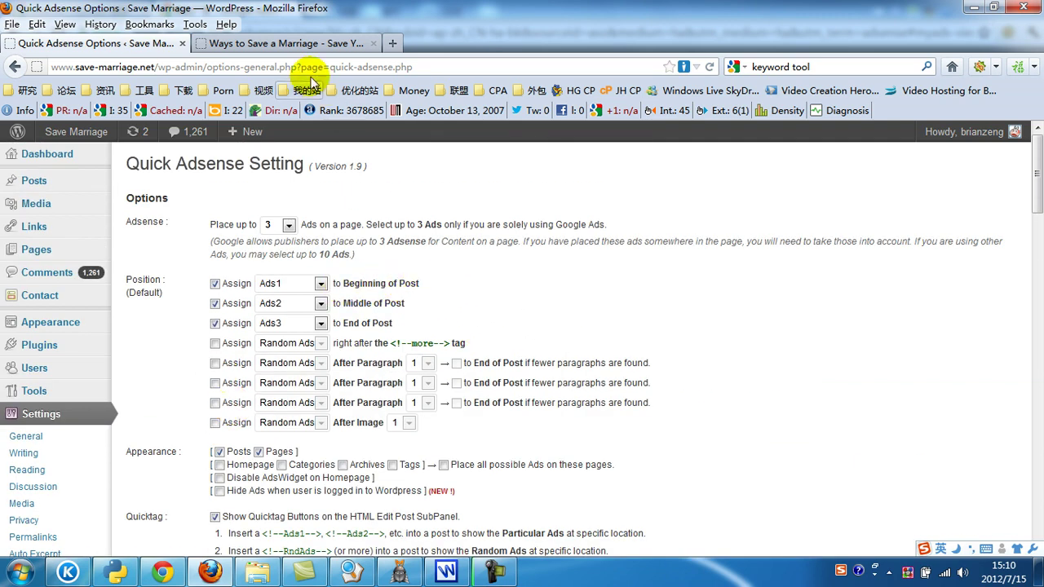
Step: Compare the ad blocks in the Ways to Save a Marriage article with the beginning, middle and end of post assignments
{"action": "left_click", "coordinate": [296, 43]}
{"action": "scroll", "coordinate": [545, 291], "scroll_direction": "down", "scroll_amount": 1}
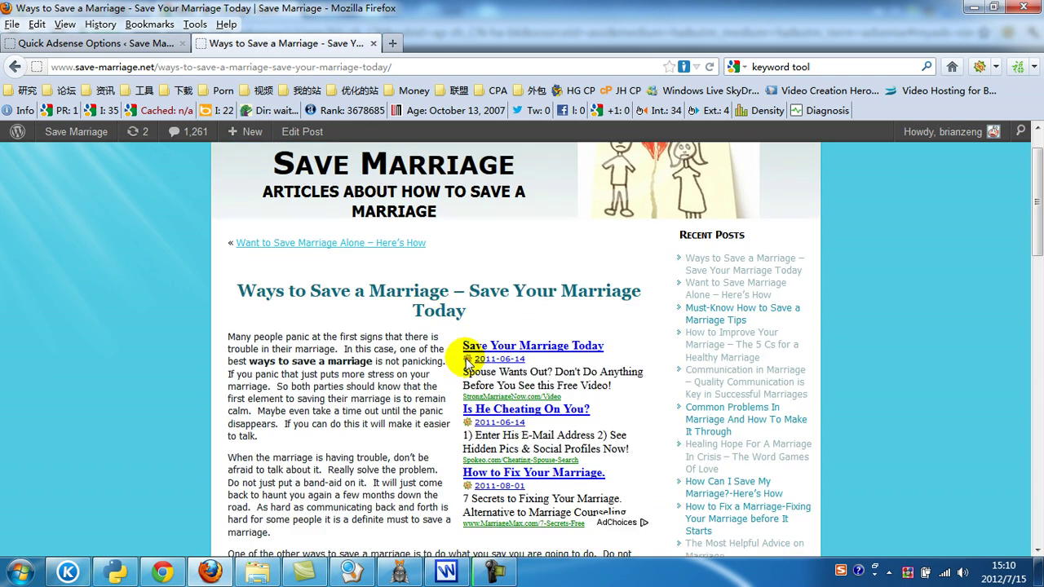
{"action": "left_click", "coordinate": [140, 42]}
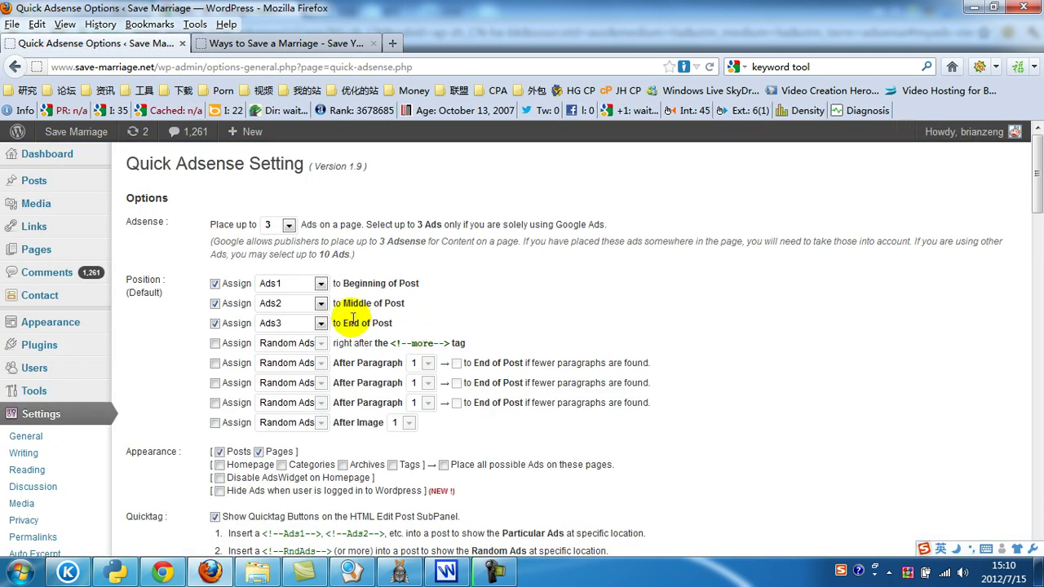
{"action": "left_click", "coordinate": [320, 43]}
{"action": "scroll", "coordinate": [440, 261], "scroll_direction": "down", "scroll_amount": 6}
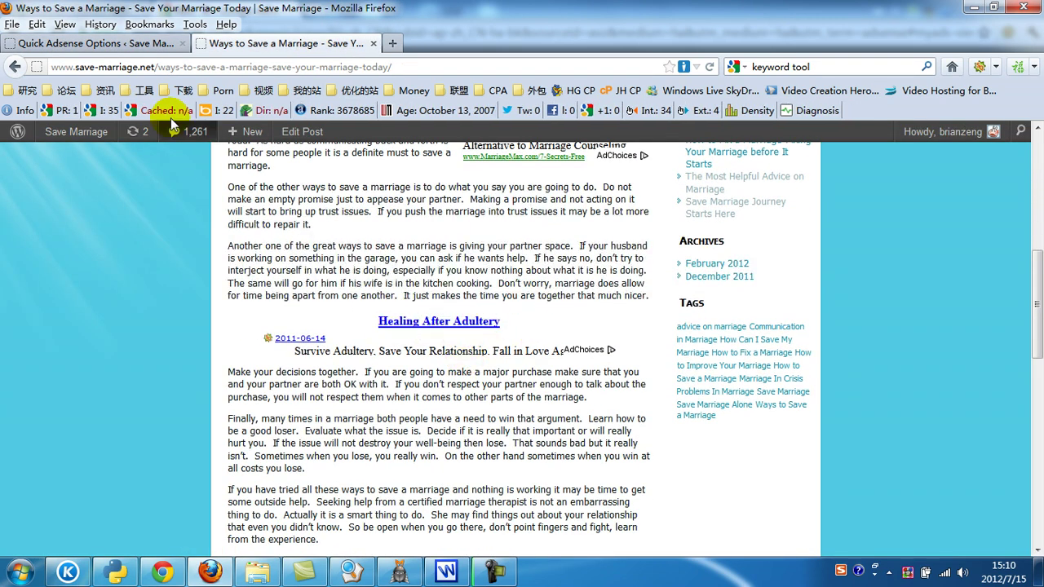
{"action": "left_click", "coordinate": [139, 42]}
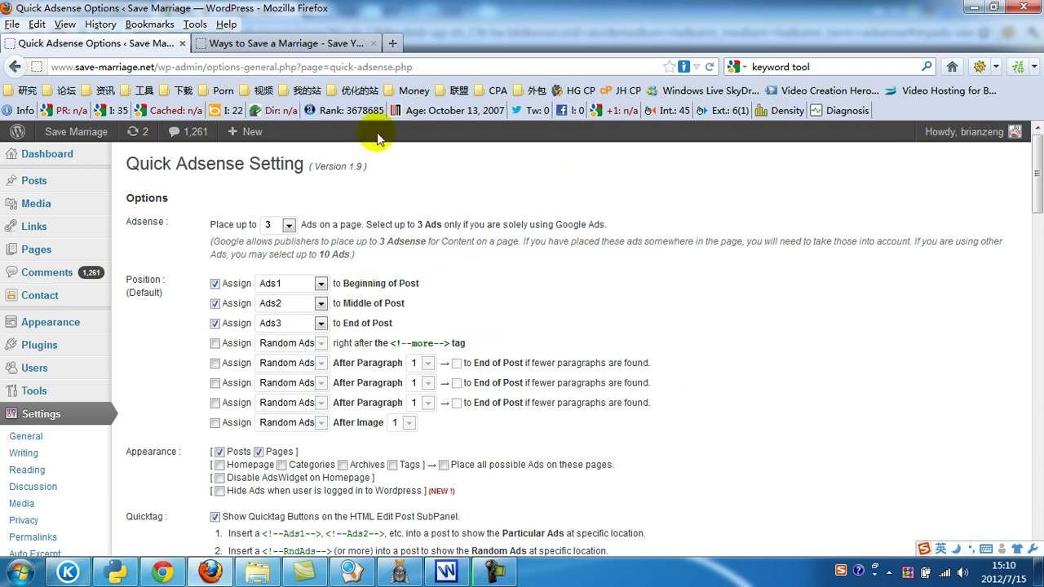
{"action": "left_click", "coordinate": [297, 43]}
{"action": "scroll", "coordinate": [349, 260], "scroll_direction": "down", "scroll_amount": 7}
{"action": "scroll", "coordinate": [351, 302], "scroll_direction": "up", "scroll_amount": 2}
{"action": "left_click", "coordinate": [122, 43]}
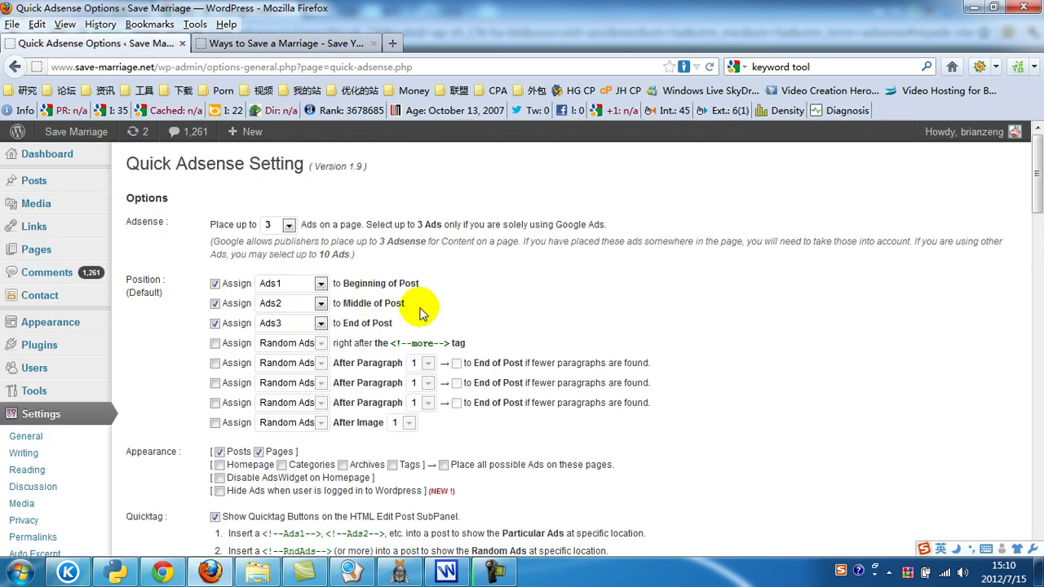
Step: Review the more-tag, After Paragraph and After Image position options and the appearance settings of Quick Adsense
{"action": "scroll", "coordinate": [473, 310], "scroll_direction": "down", "scroll_amount": 2}
{"action": "scroll", "coordinate": [565, 272], "scroll_direction": "up", "scroll_amount": 1}
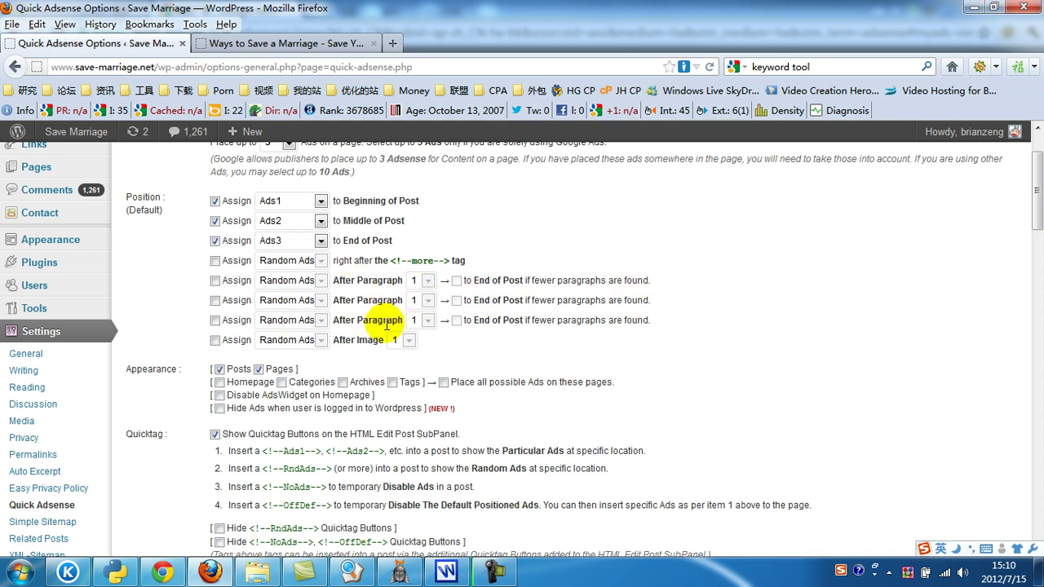
{"action": "scroll", "coordinate": [367, 318], "scroll_direction": "down", "scroll_amount": 2}
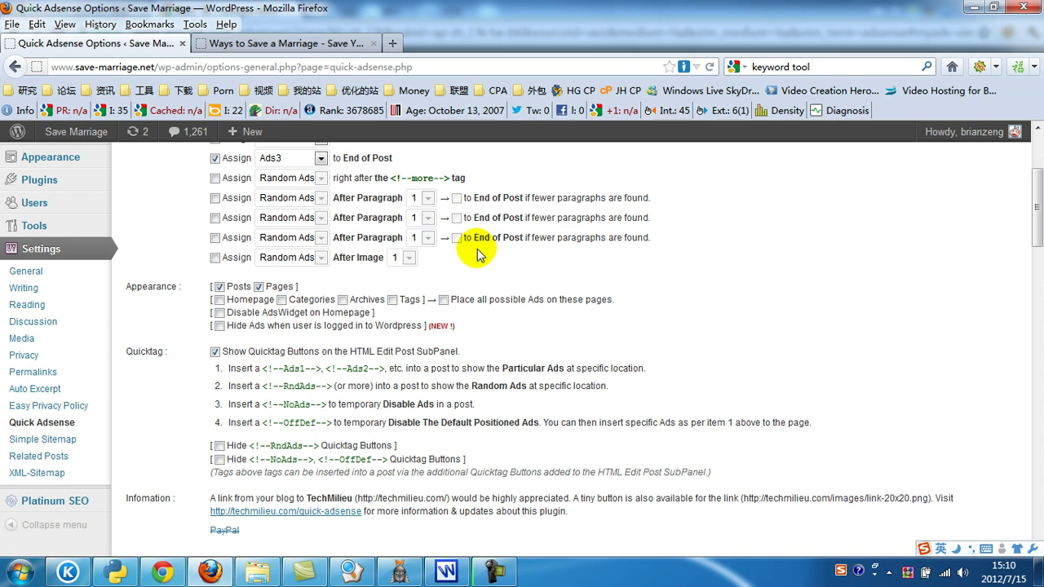